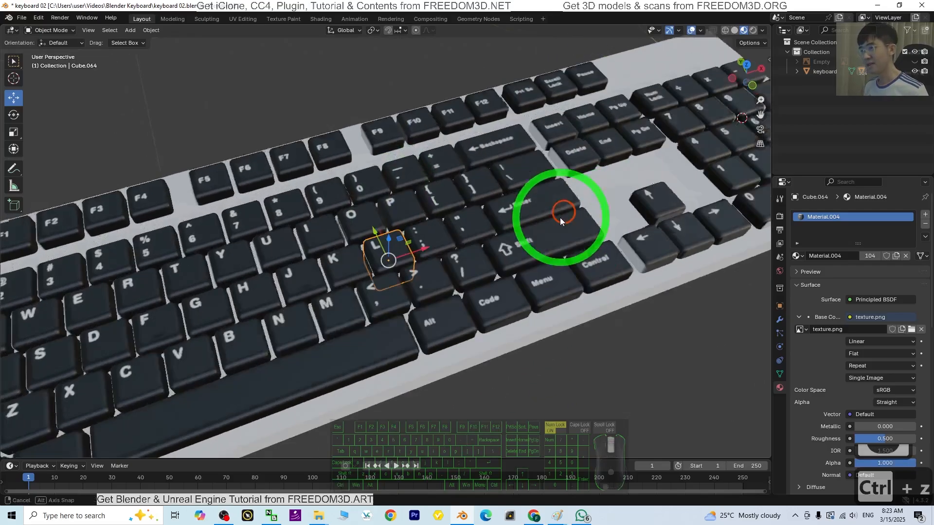
- Try moving the Enter keycap down on the keyboard model, and undo the move
left_click(342, 261)
middle_click_drag(380, 323, 399, 311)
left_click(460, 165)
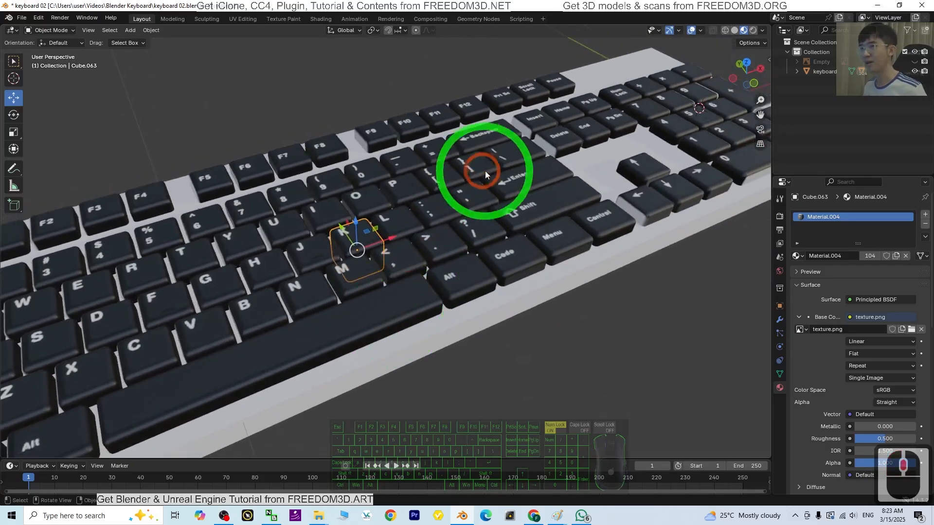
left_click_drag(533, 159, 538, 169)
key("ctrl+z")
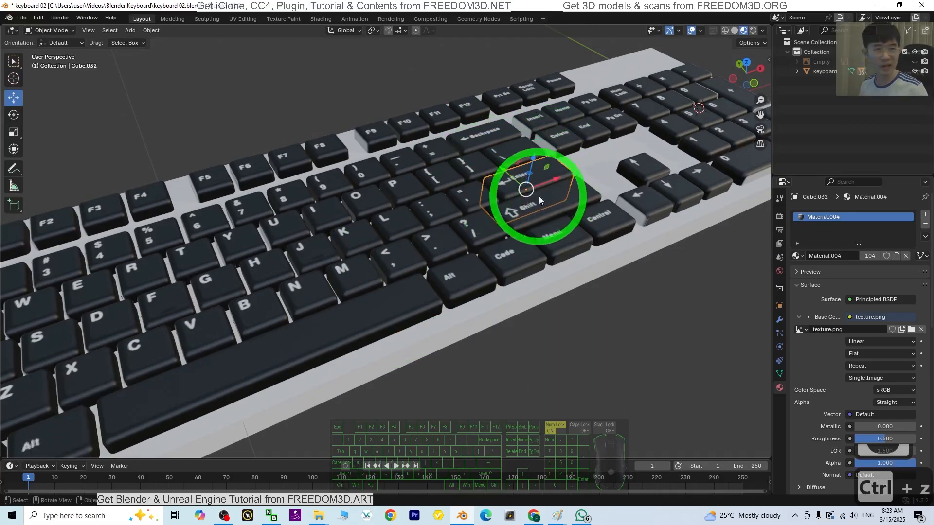
- Try lowering the Z keycap by about 0.012 m along the Z axis, and undo the move
left_click(270, 290)
scroll(307, 281, "down", 3)
middle_click_drag(310, 279, 317, 277)
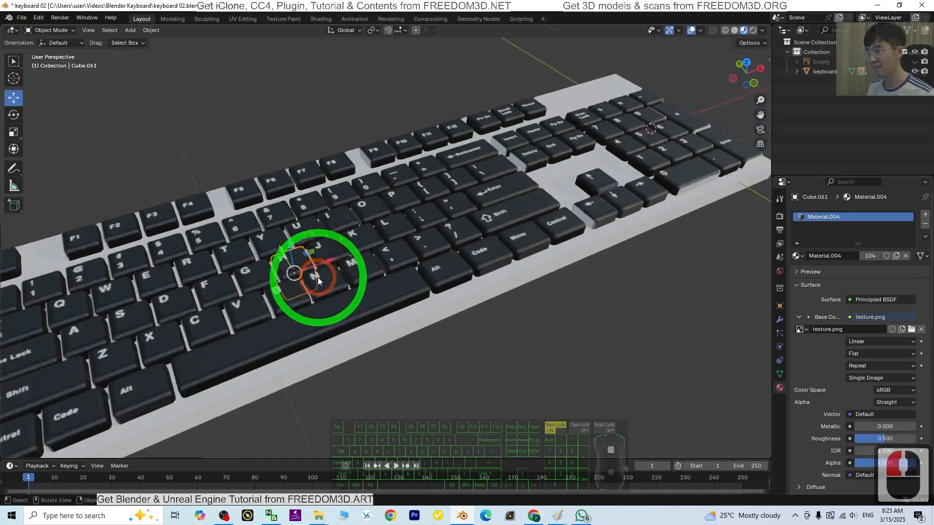
mouse_move(404, 357)
middle_mouse_down()
mouse_move(422, 350)
mouse_move(414, 348)
middle_mouse_up()
left_click(257, 332)
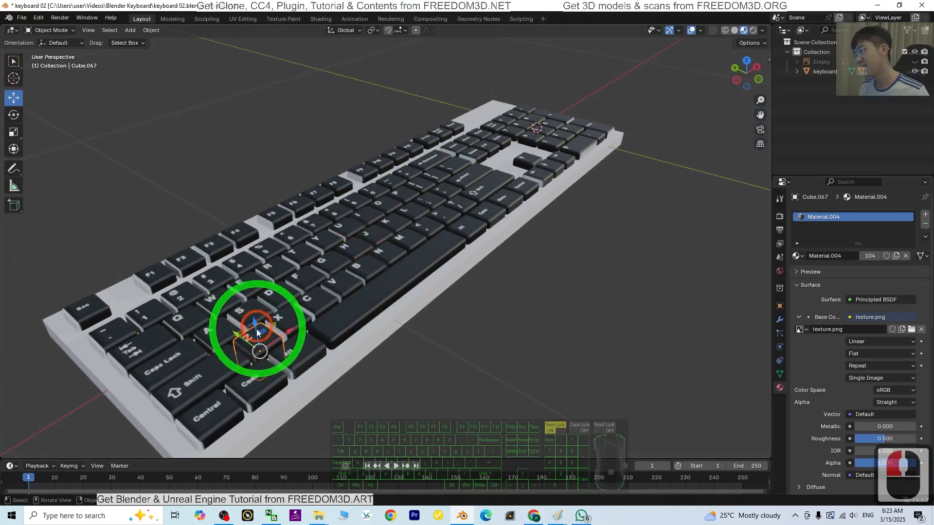
left_click_drag(256, 322, 255, 327)
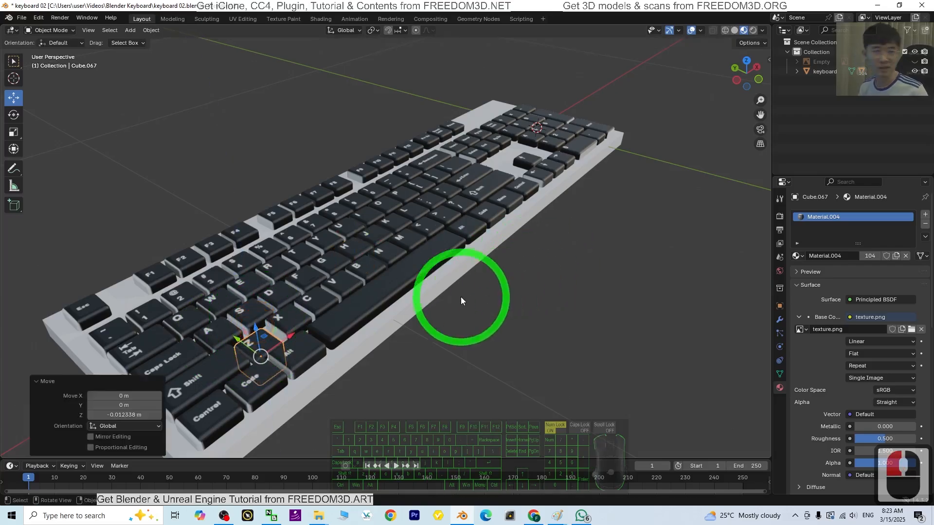
key("ctrl+z")
middle_click_drag(499, 334, 472, 339)
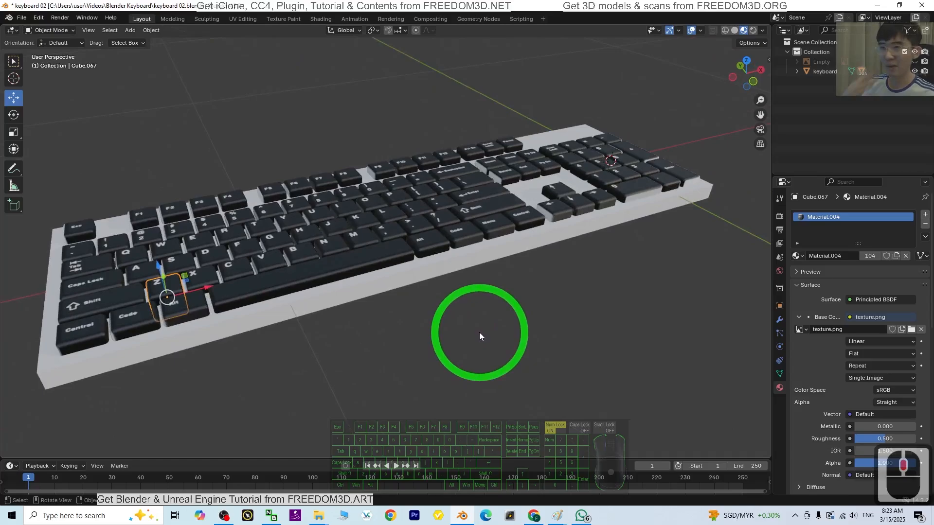
- Try rotating the whole keyboard about 62° around the X axis by its base, and undo the rotation
middle_click_drag(344, 291, 462, 277)
left_click(453, 264)
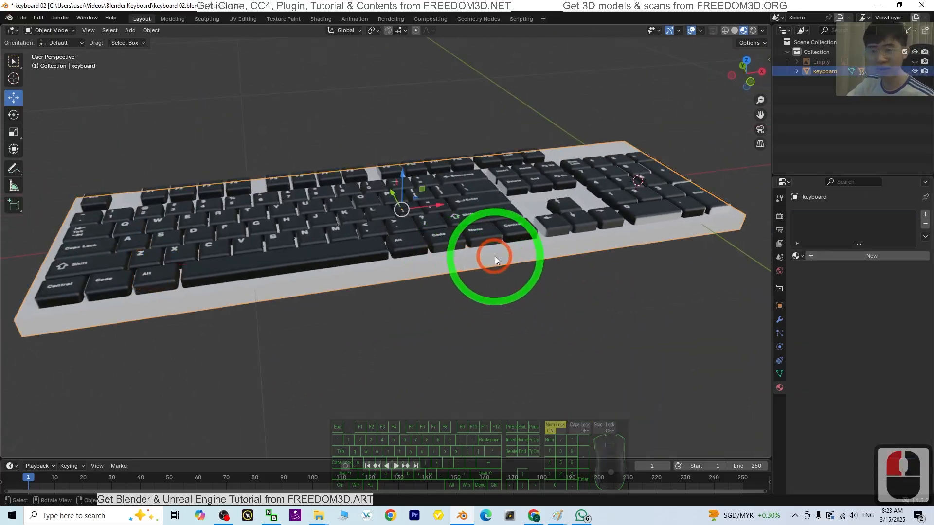
scroll(473, 282, "up", 1)
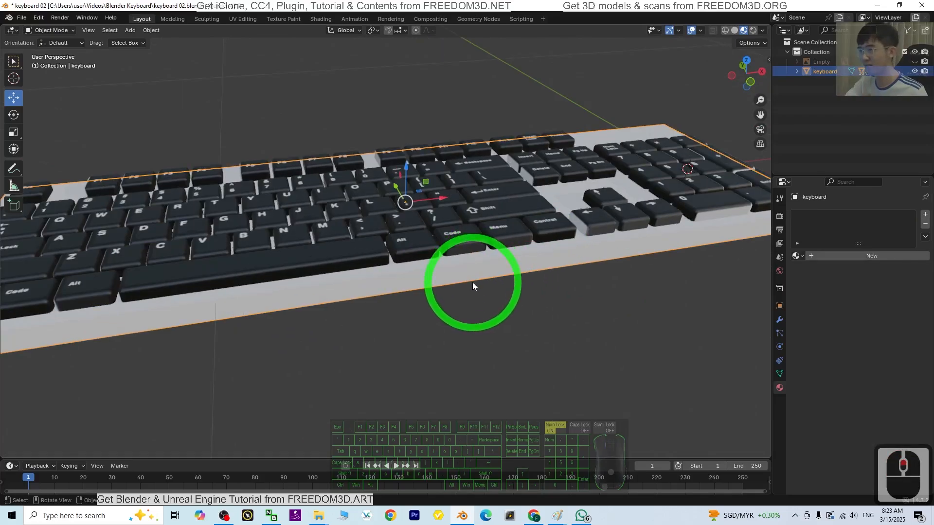
scroll(472, 282, "down", 1)
left_click(16, 115)
left_click_drag(410, 152, 444, 185)
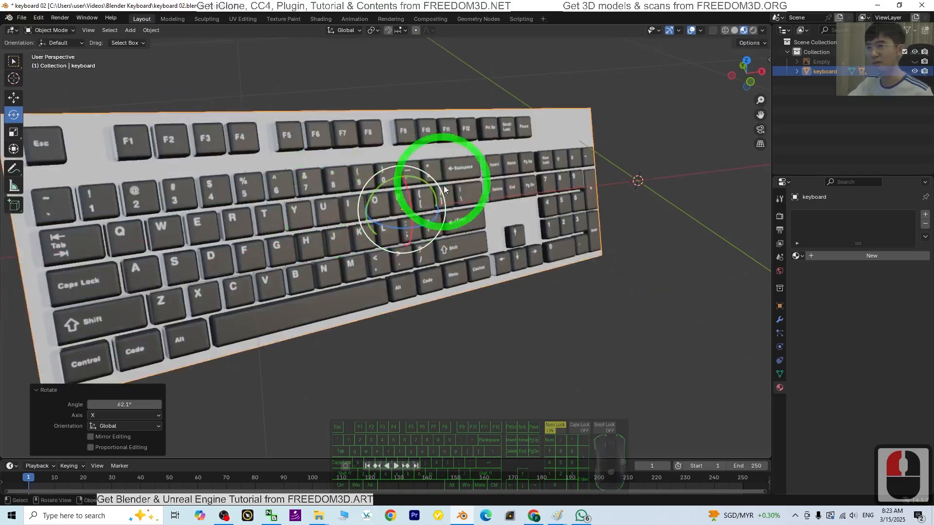
scroll(453, 264, "up", 2)
scroll(382, 346, "down", 3)
middle_click_drag(382, 345, 560, 350)
key("ctrl+z")
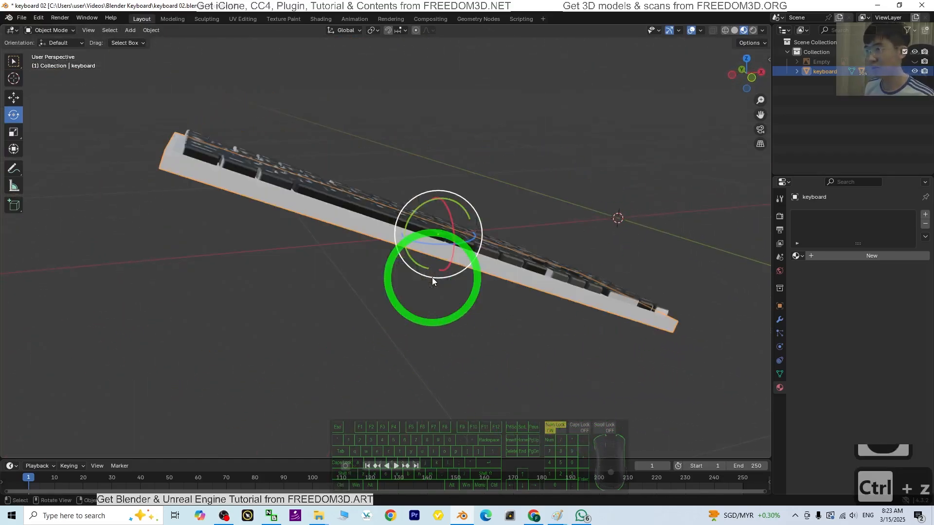
middle_click_drag(432, 280, 360, 262)
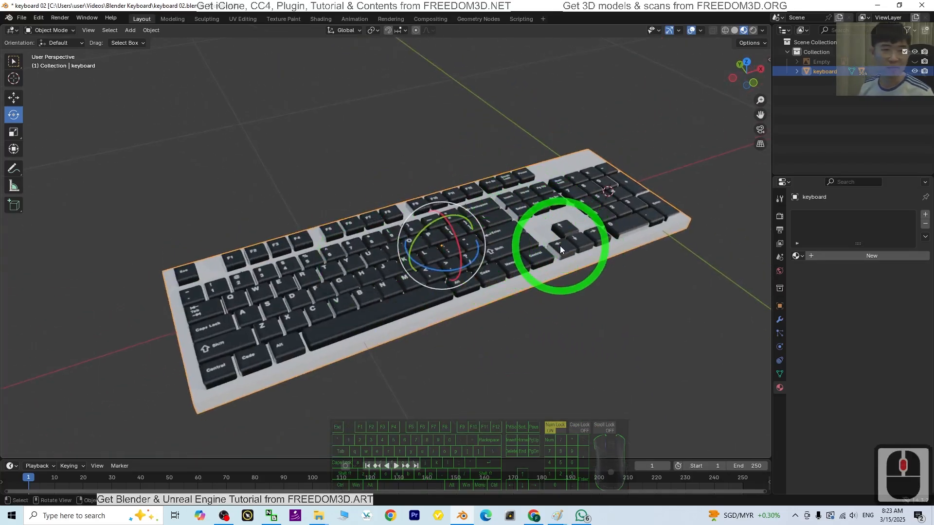
middle_click_drag(578, 268, 534, 329)
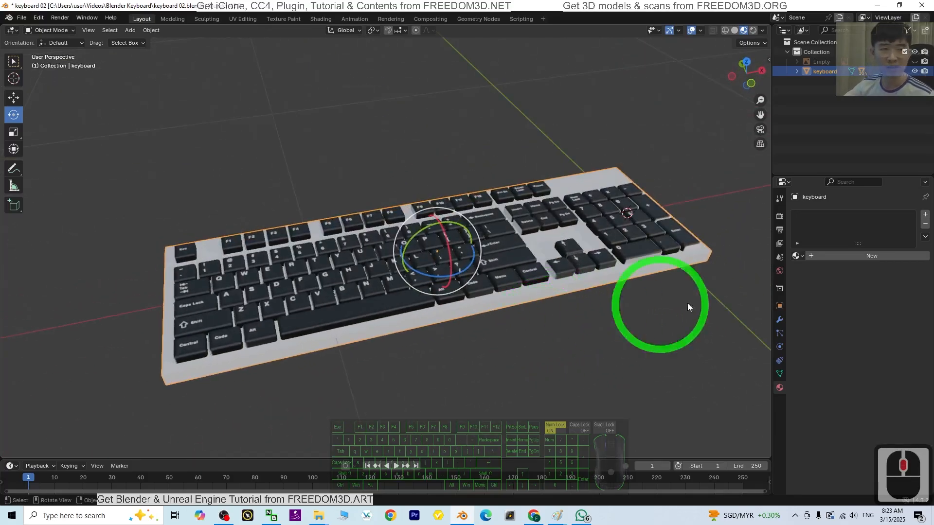
mouse_move(531, 282)
middle_mouse_down()
mouse_move(553, 273)
mouse_move(538, 280)
middle_mouse_up()
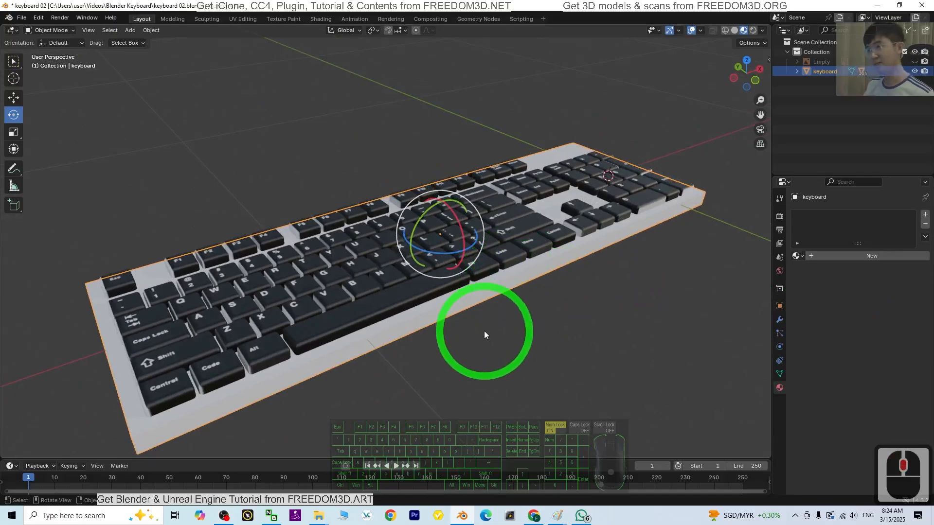
middle_click_drag(484, 334, 555, 328)
middle_click_drag(378, 194, 335, 284)
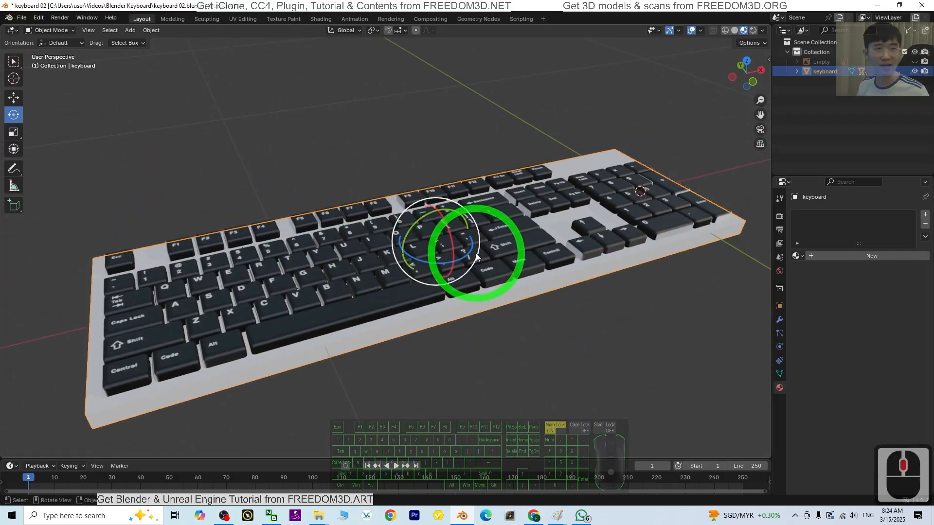
middle_click_drag(496, 325, 497, 352)
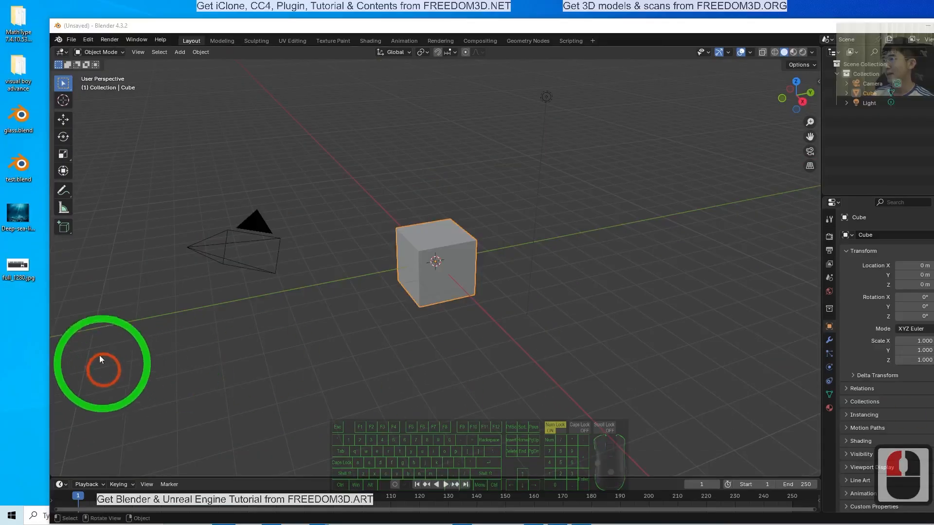
- View the keyboard reference picture full_1280.jpg from the desktop and return to the new Blender scene
double_click(19, 265)
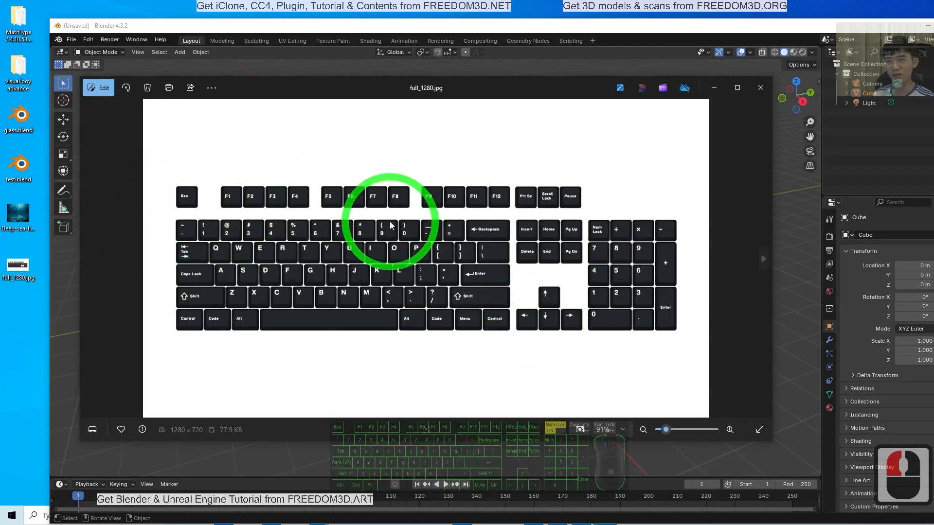
left_click(665, 27)
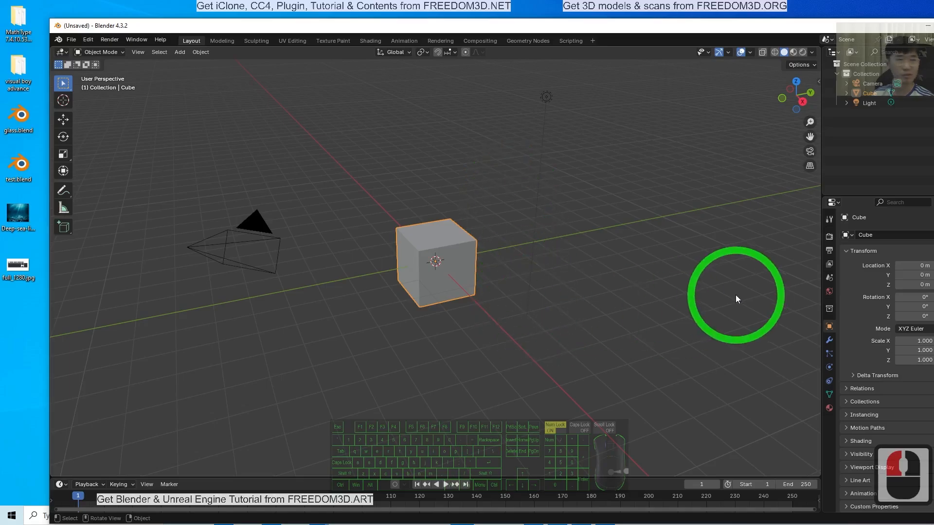
- Delete all the default objects from the new scene
left_click(303, 331)
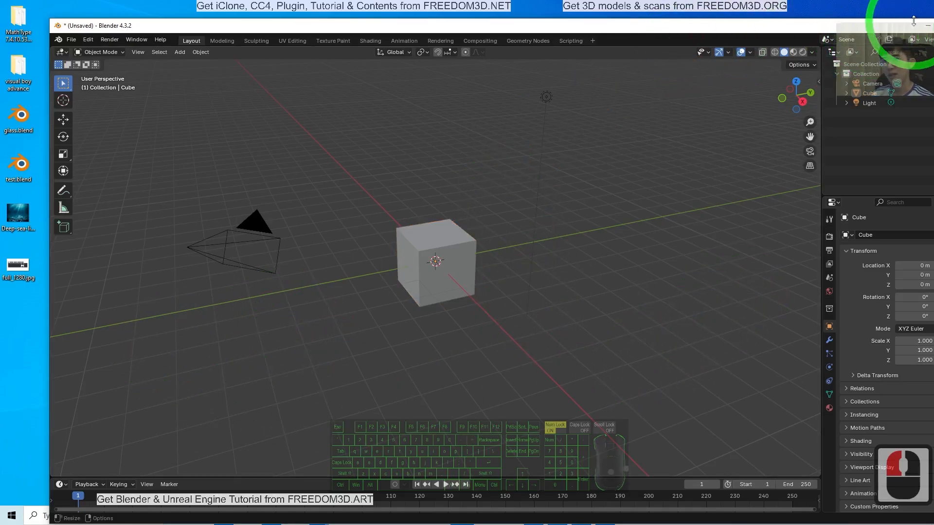
left_click_drag(874, 26, 865, 26)
left_click(363, 362)
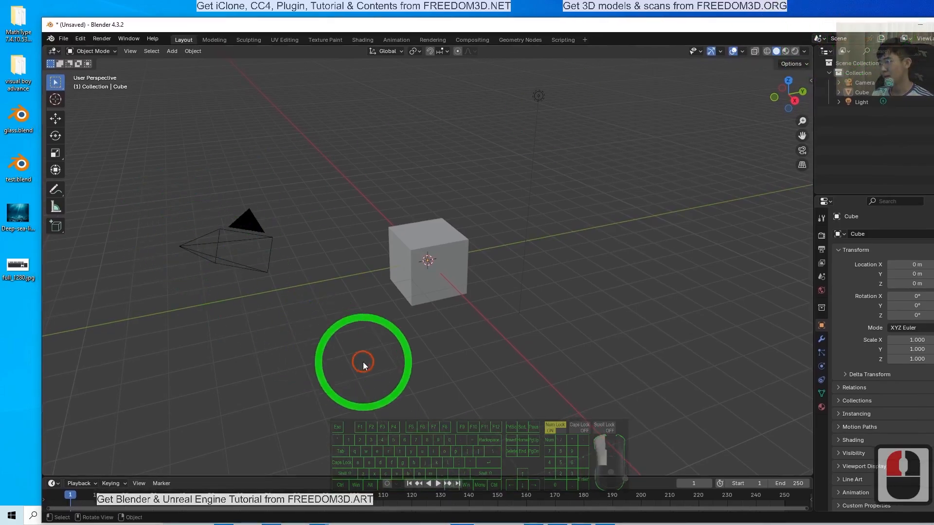
key("a")
key("Delete")
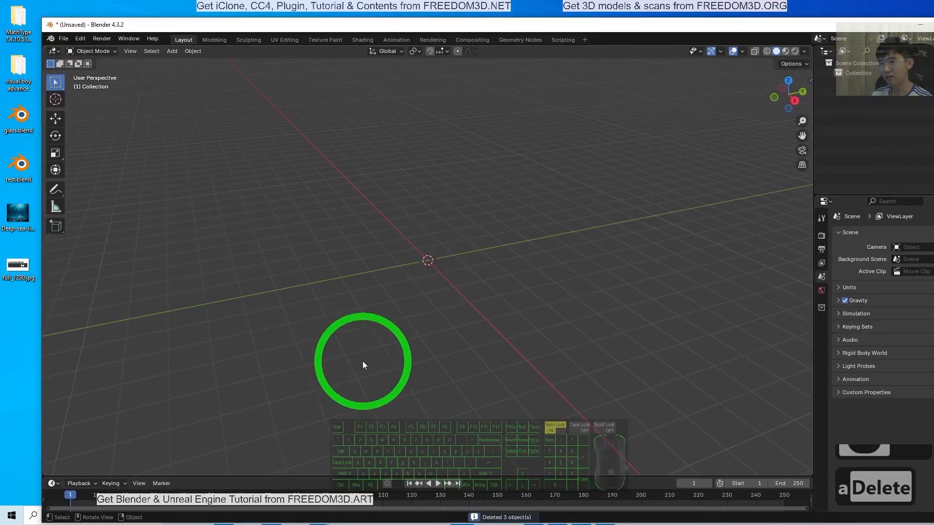
- Check the full_1280.jpg picture once more, close it, and maximize the Blender window
double_click(18, 266)
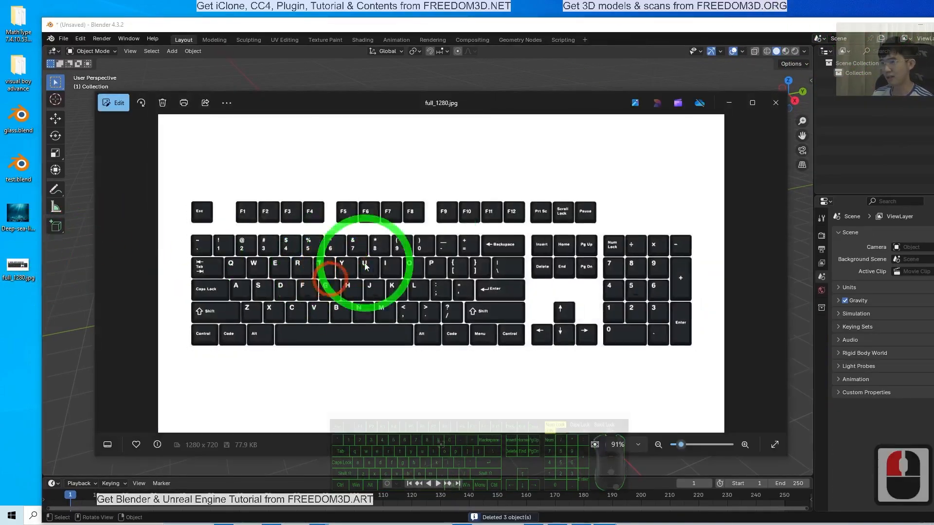
left_click(775, 105)
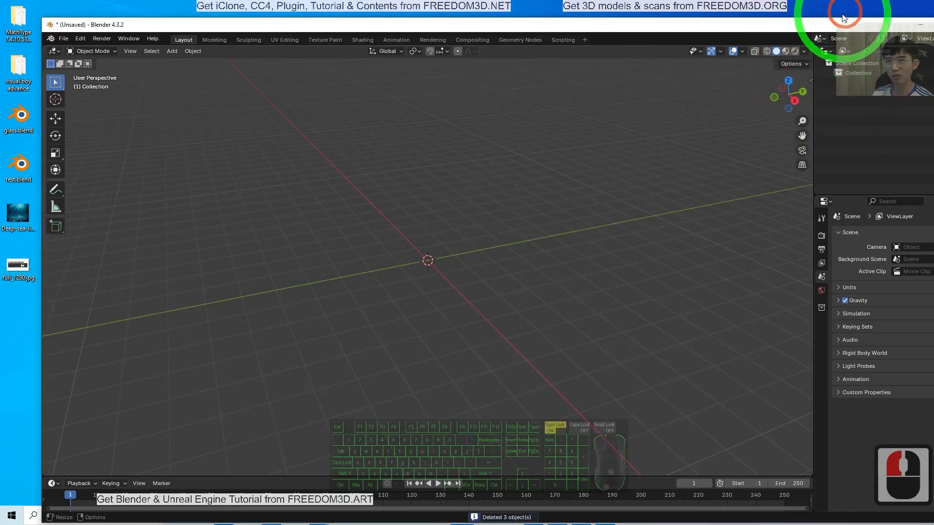
double_click(816, 25)
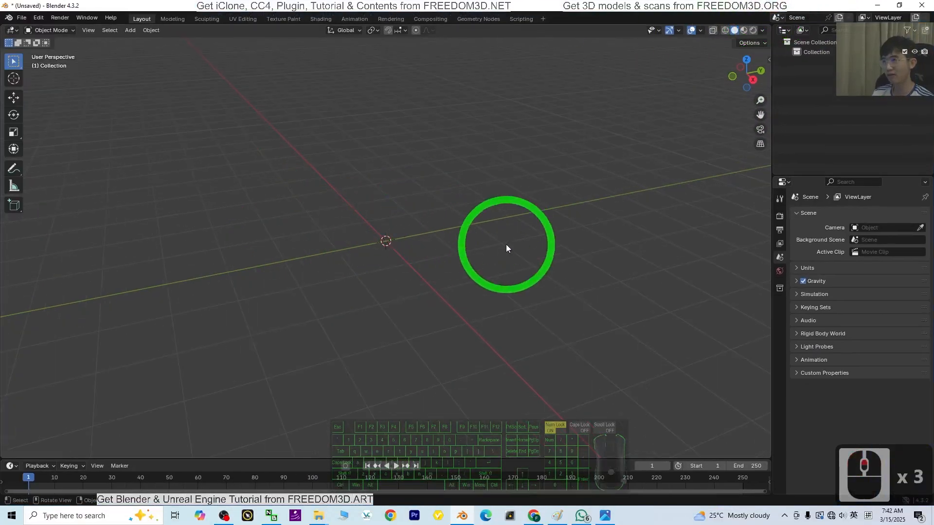
- Add full_1280.jpg from the Desktop folder to the scene as a reference image
middle_click_drag(506, 244, 175, 56)
left_click(130, 30)
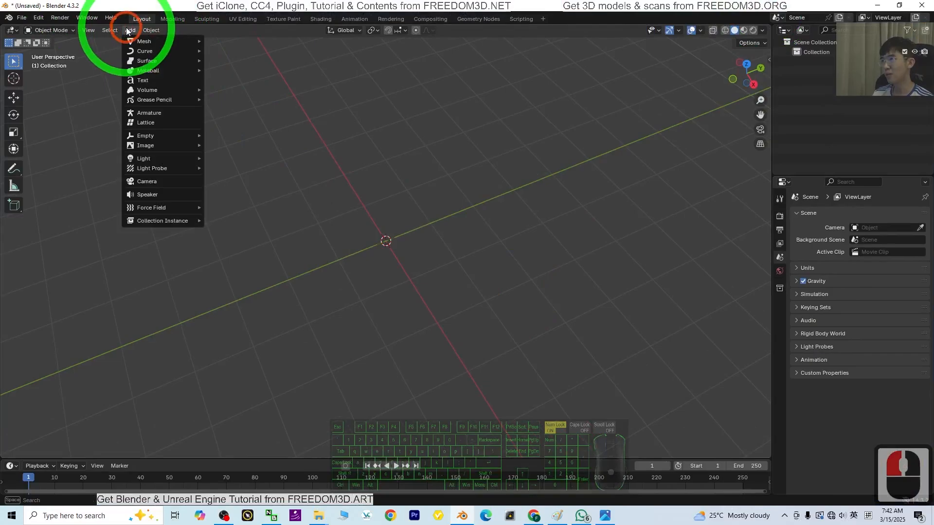
left_click(118, 33)
left_click(131, 31)
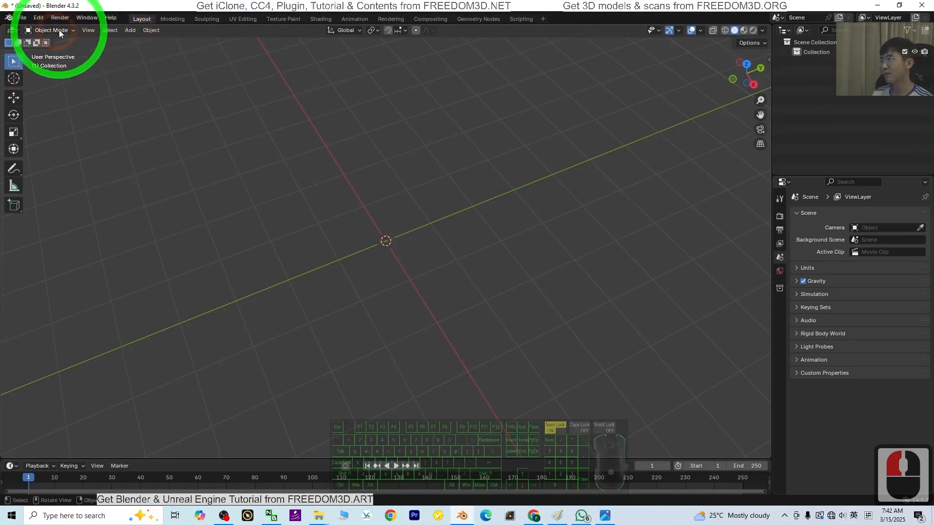
left_click(130, 31)
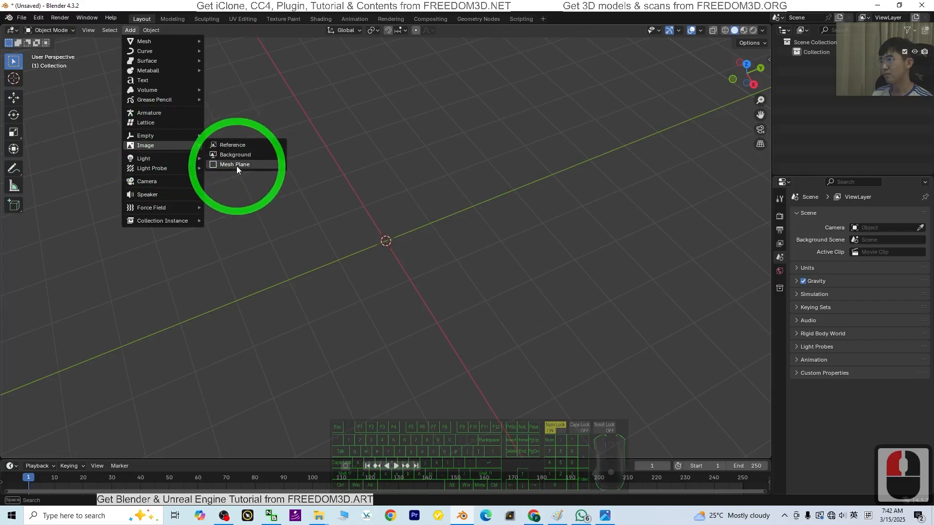
left_click(232, 145)
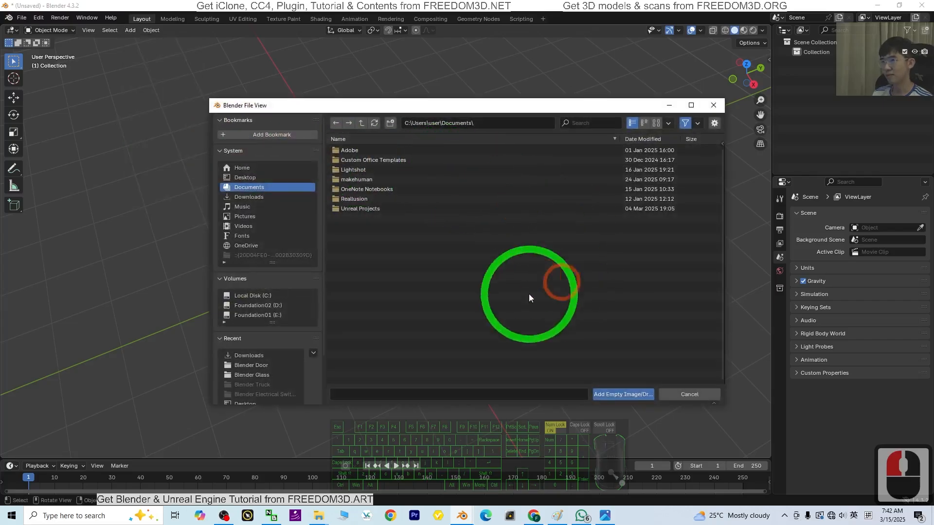
left_click(246, 178)
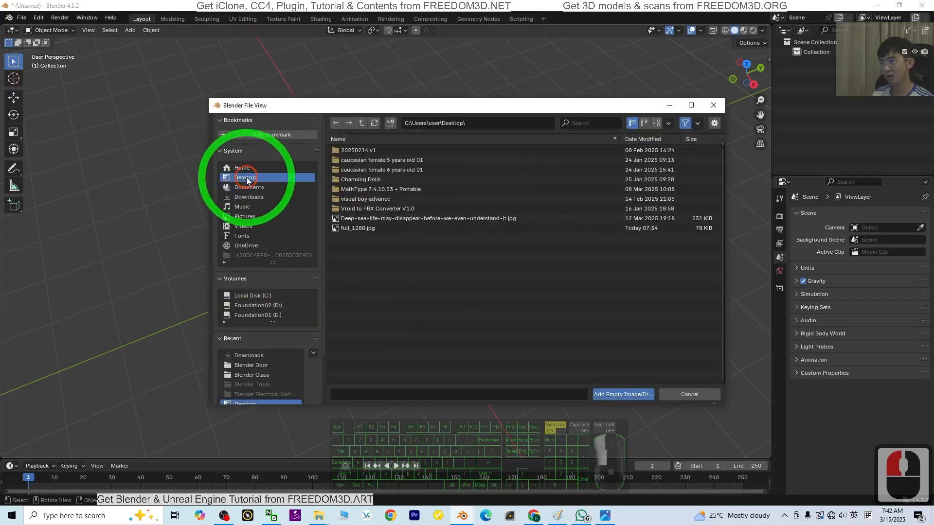
left_click(349, 233)
double_click(349, 233)
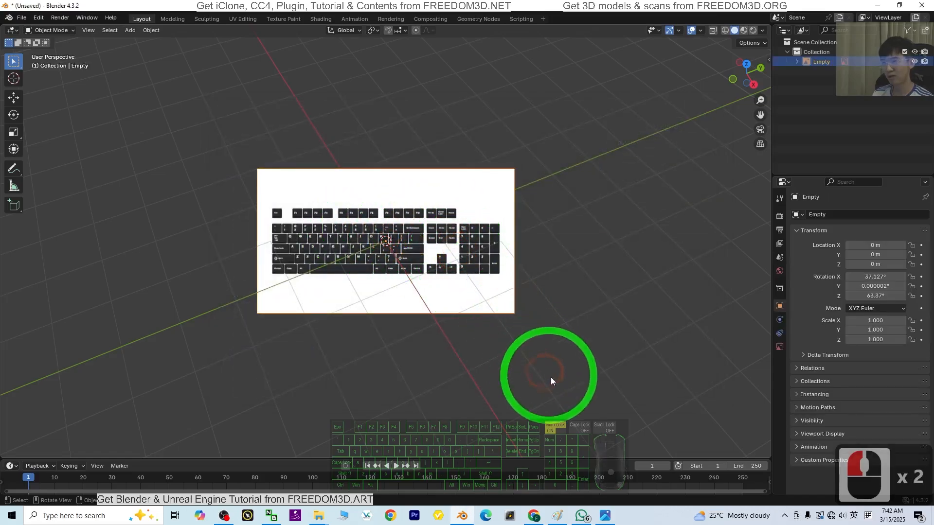
- Set the reference image's X, Y and Z rotation to 0° so that it lies flat on the grid
middle_click_drag(550, 378, 670, 285)
left_click(780, 320)
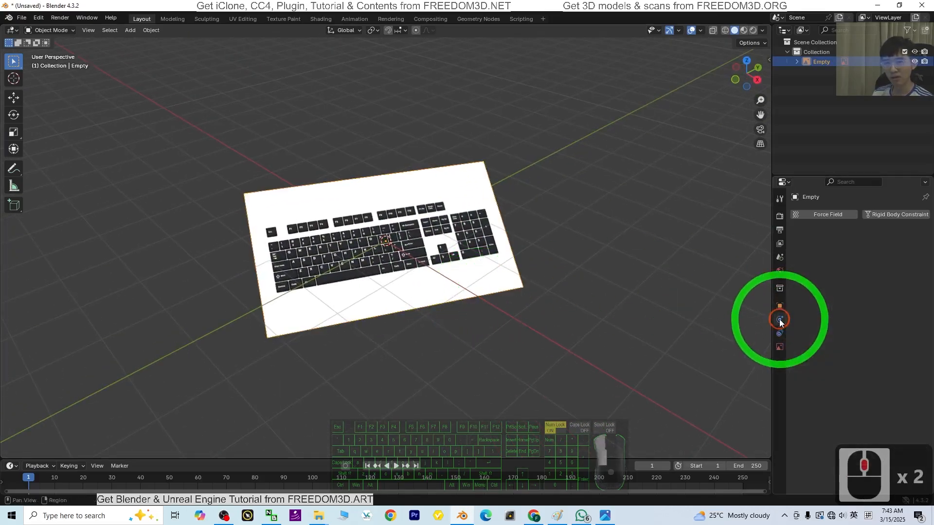
left_click(779, 306)
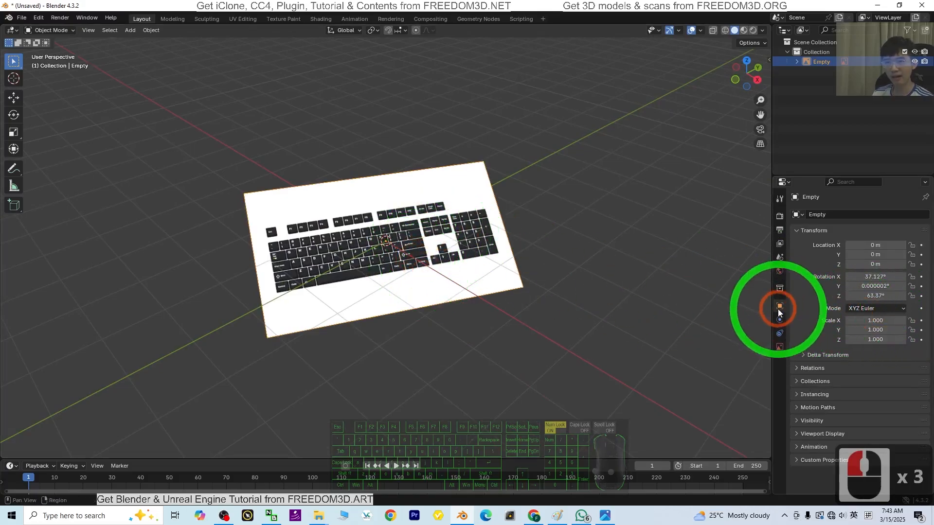
double_click(885, 278)
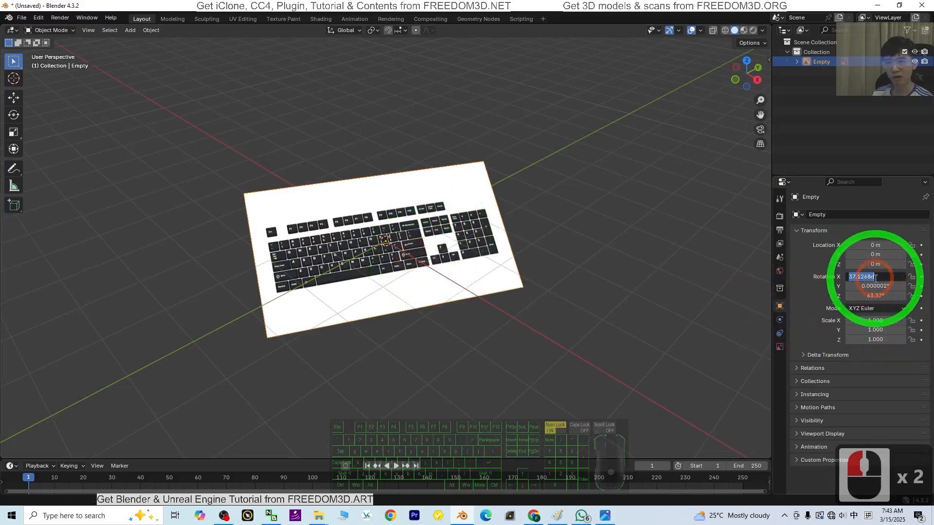
type("0")
double_click(872, 285)
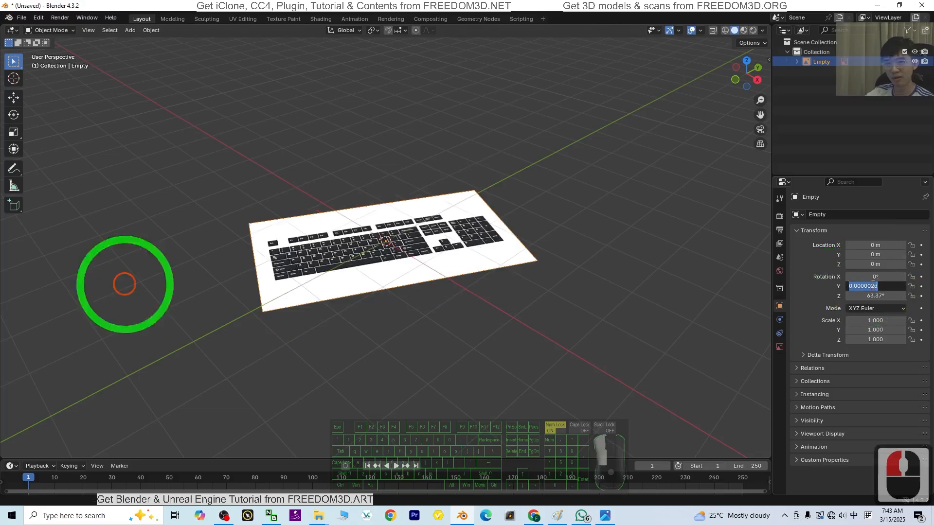
type("0")
double_click(875, 296)
type("0")
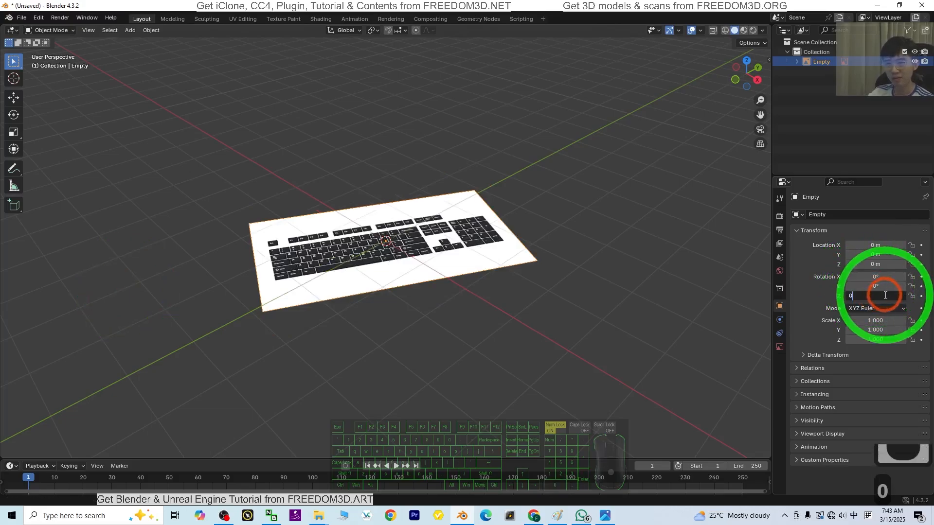
key("Return")
scroll(422, 282, "up", 4)
scroll(292, 314, "down", 2)
middle_click_drag(276, 319, 459, 292)
scroll(460, 292, "up", 6)
scroll(498, 312, "down", 3)
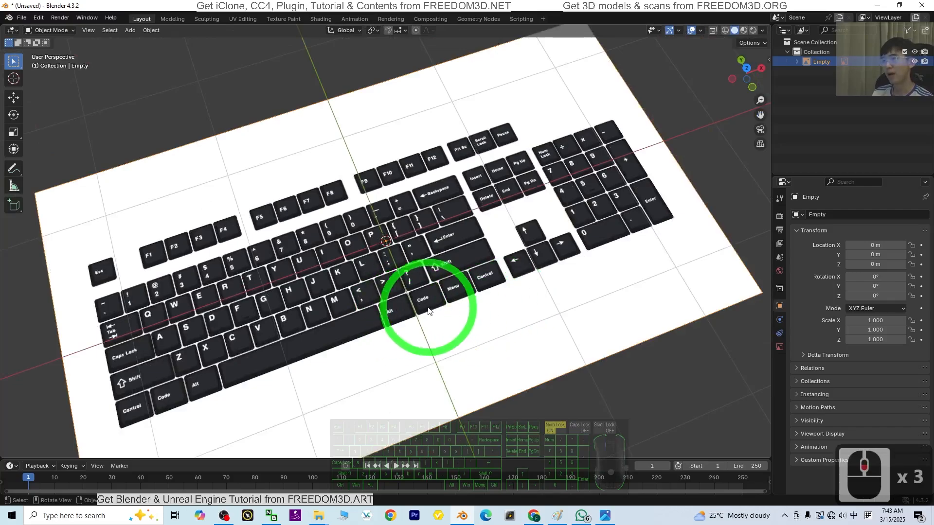
- Add a cube mesh to the scene with the keyboard reference image
scroll(465, 309, "down", 5)
scroll(451, 319, "up", 5)
middle_click_drag(450, 319, 455, 349)
scroll(429, 361, "up", 2)
scroll(426, 363, "down", 1)
middle_click_drag(428, 362, 456, 371)
middle_click_drag(602, 351, 586, 326)
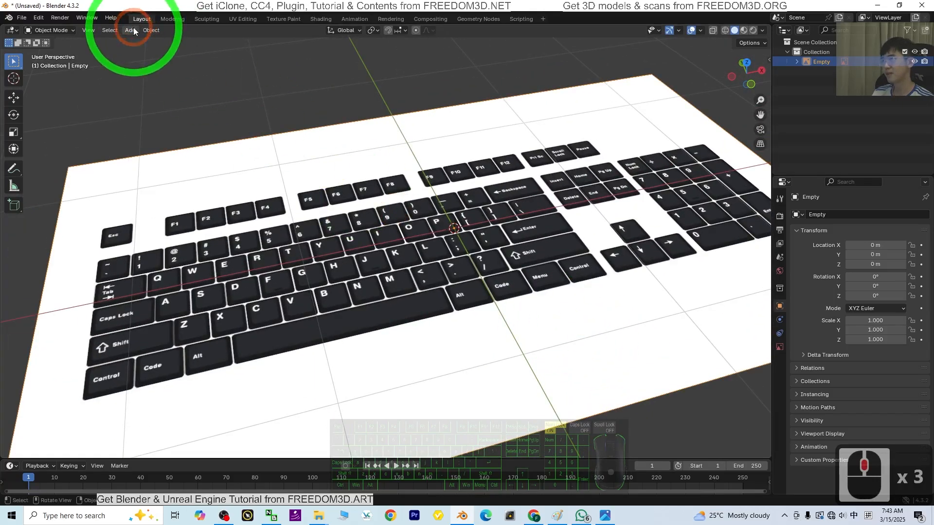
left_click(134, 31)
left_click(138, 42)
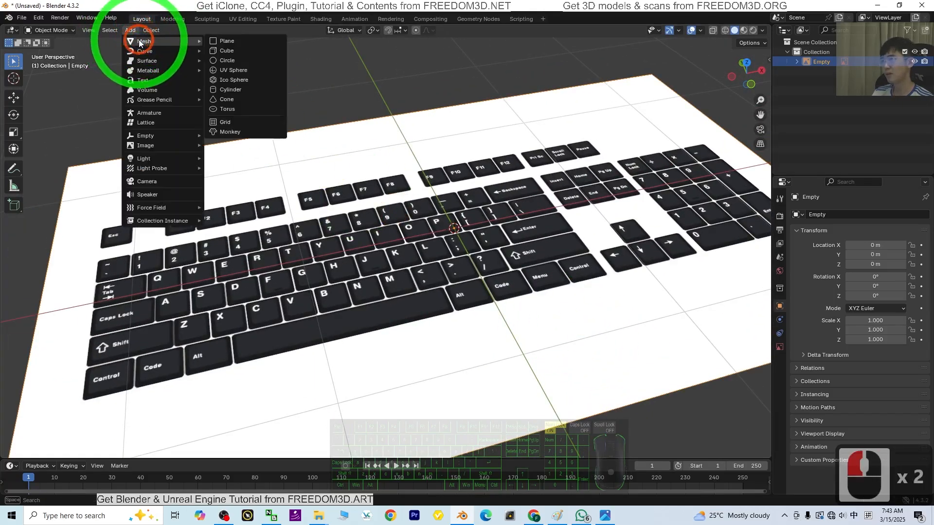
left_click(238, 53)
- Scale the cube down uniformly to about 0.081 so that it is roughly the size of one key
scroll(539, 219, "down", 5)
key("s")
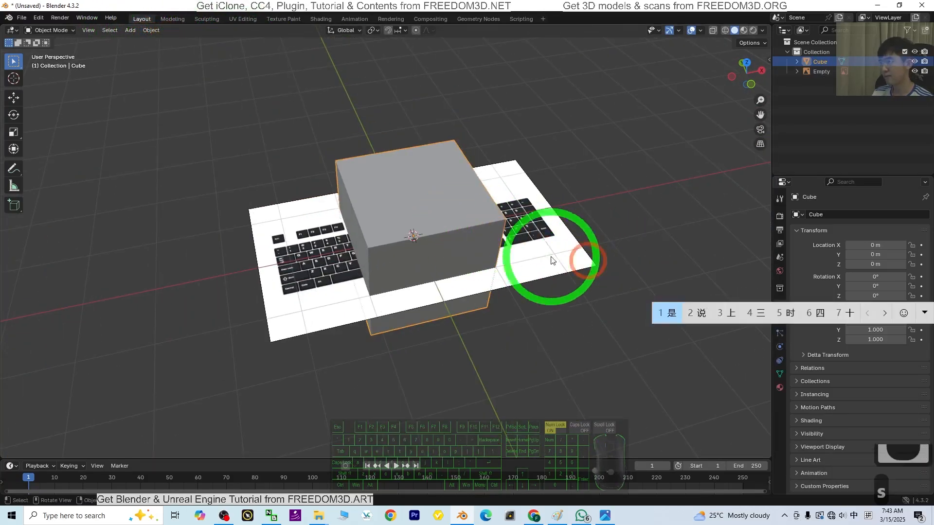
key("shift")
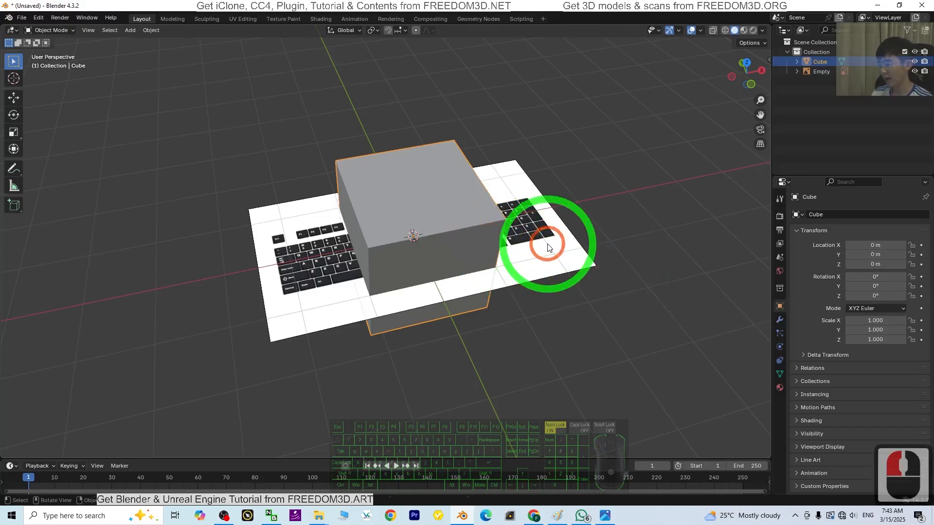
key("s")
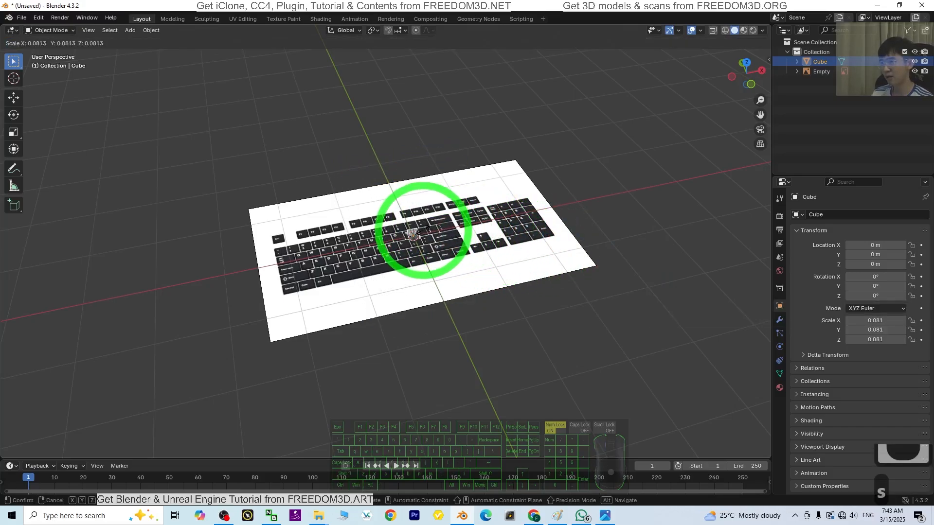
left_click(428, 227)
- In the top view, move the cube onto the Esc key of the reference image, at about X -2.11 m, Y 0.543 m
scroll(418, 233, "up", 6)
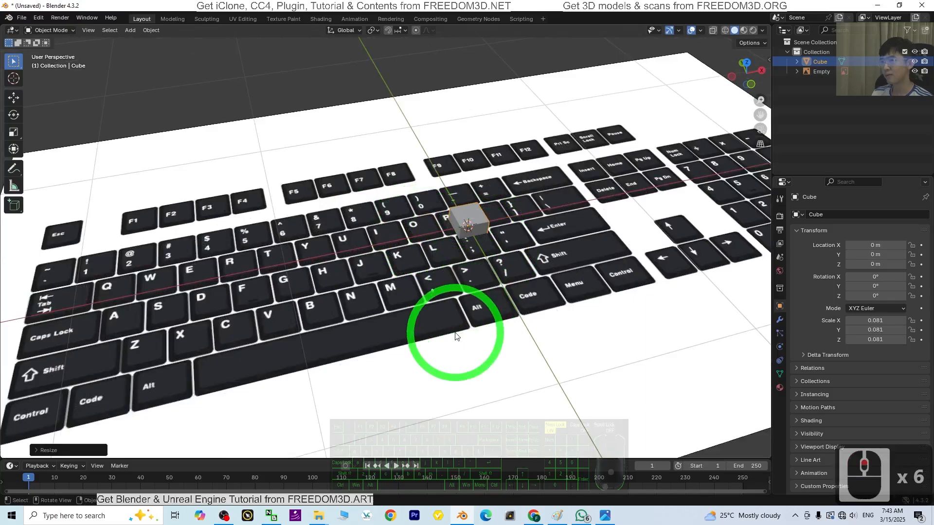
middle_click_drag(455, 335, 542, 296)
left_click(747, 68)
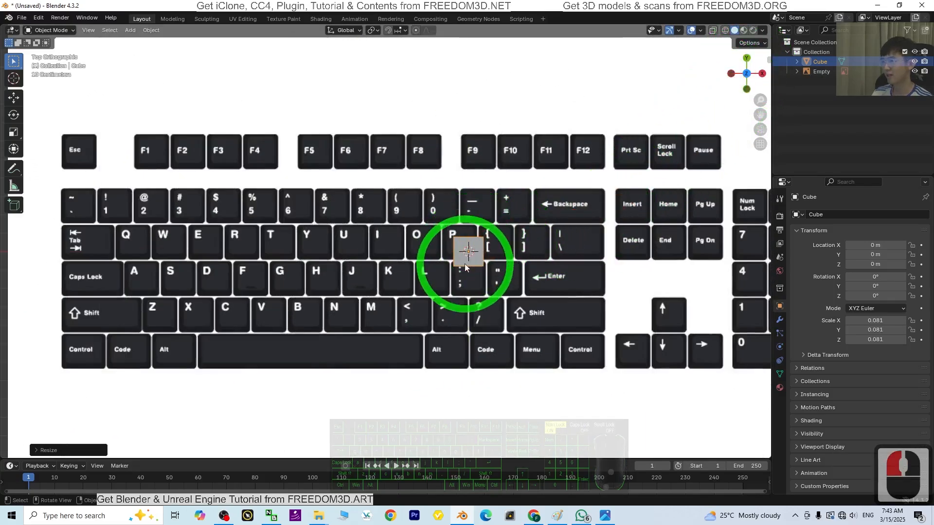
left_click(10, 100)
left_click(490, 251)
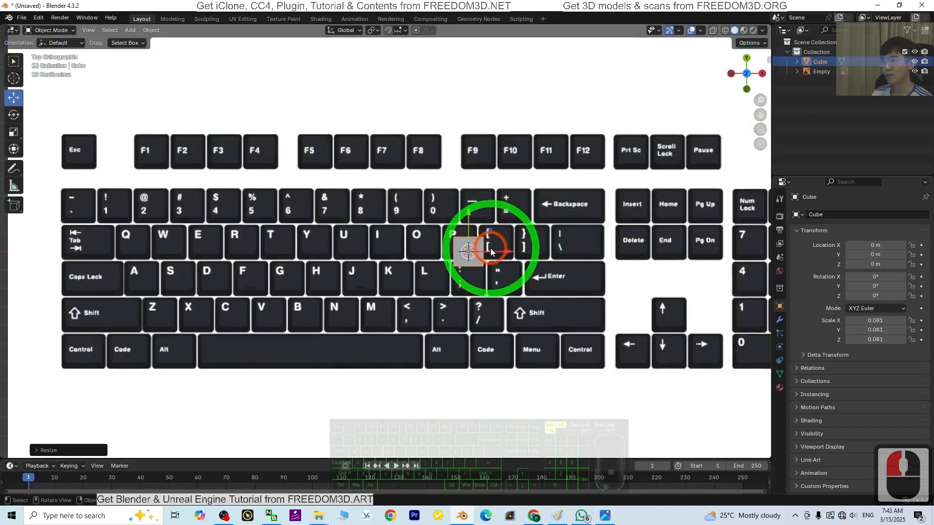
left_click_drag(492, 238, 94, 130)
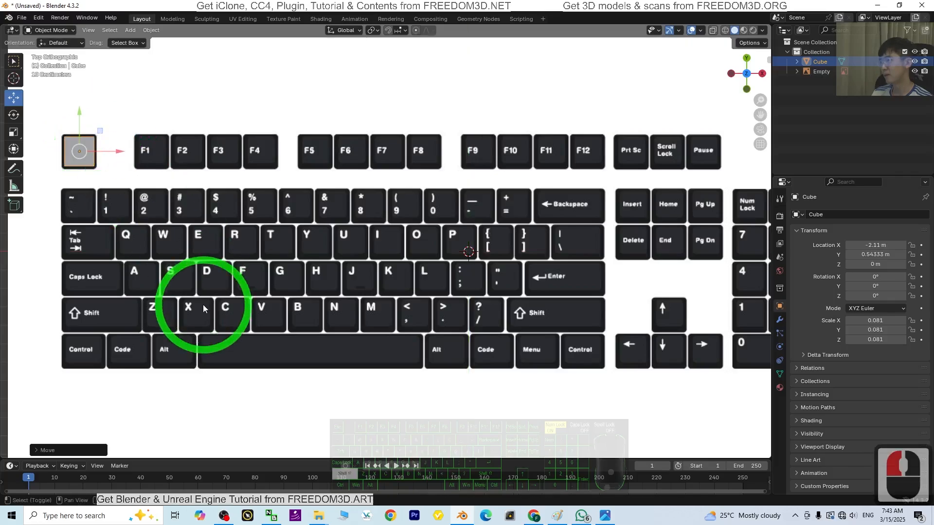
- Enlarge the cube uniformly to a scale of about 0.091 and nudge it to fit the Esc key, at about Y 0.5415 m
middle_click_drag(218, 313, 422, 384, "shift")
scroll(342, 304, "up", 2)
key("s")
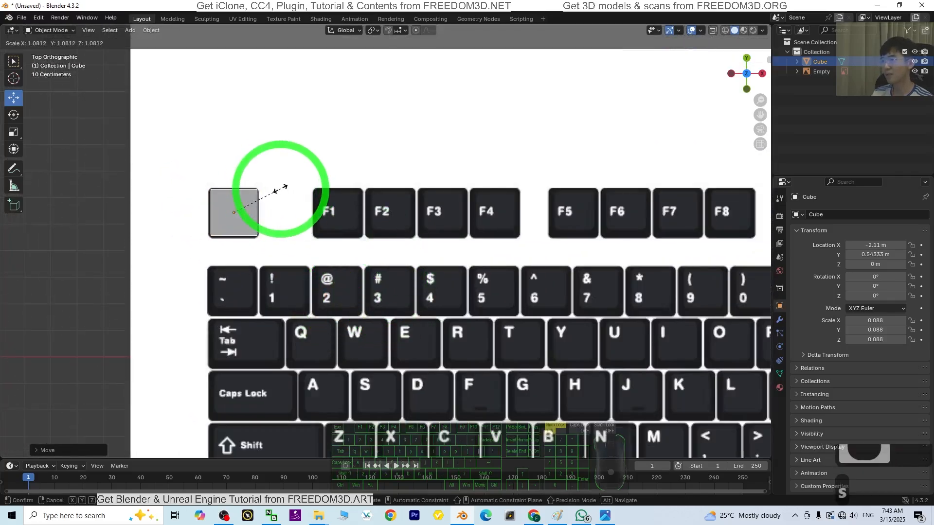
left_click(286, 187)
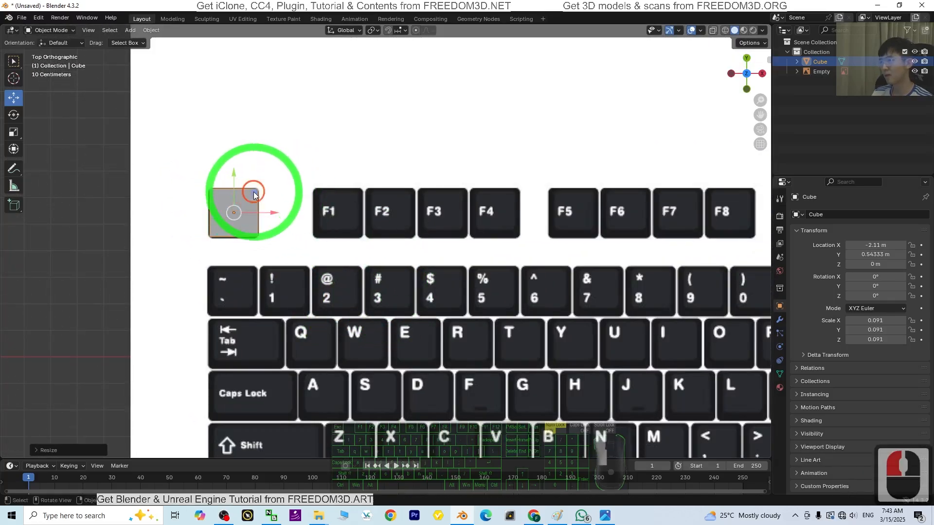
left_click_drag(253, 195, 252, 194)
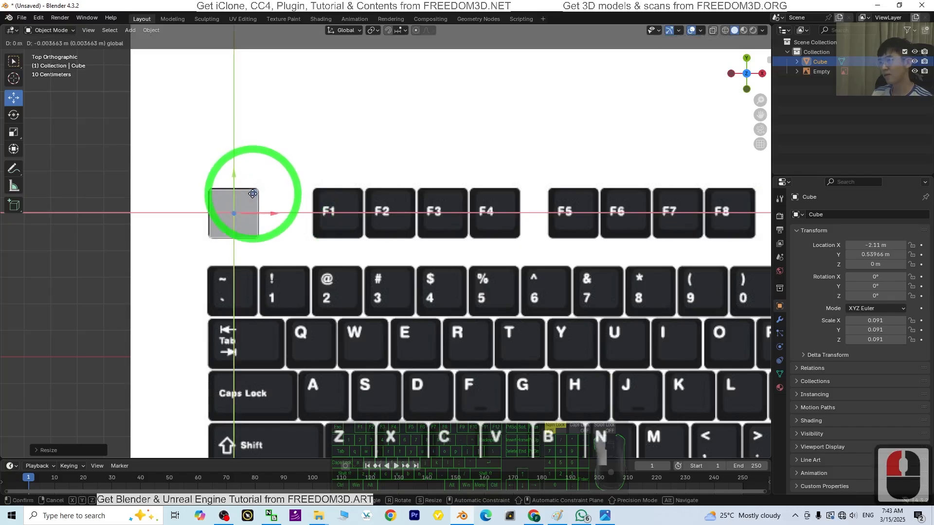
left_click_drag(252, 193, 253, 194)
- Put the cube into Edit Mode, clear its selection and switch to edge selection
scroll(419, 304, "down", 3)
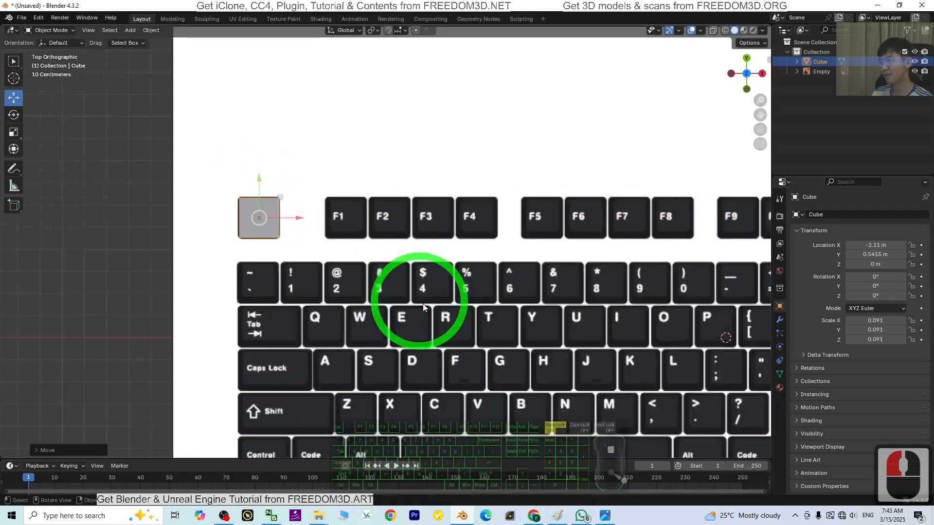
middle_click_drag(399, 368, 507, 249)
scroll(253, 231, "up", 2)
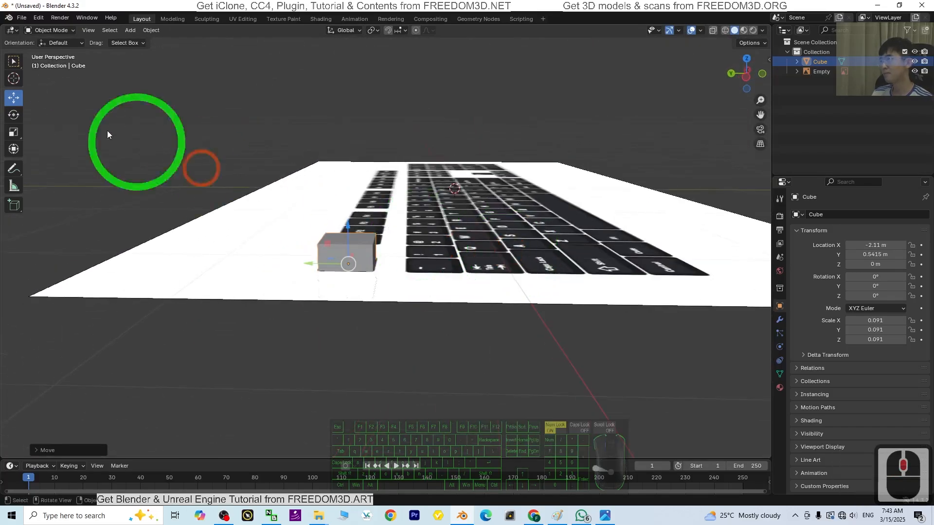
left_click(60, 33)
left_click(54, 52)
middle_click_drag(541, 204, 532, 223)
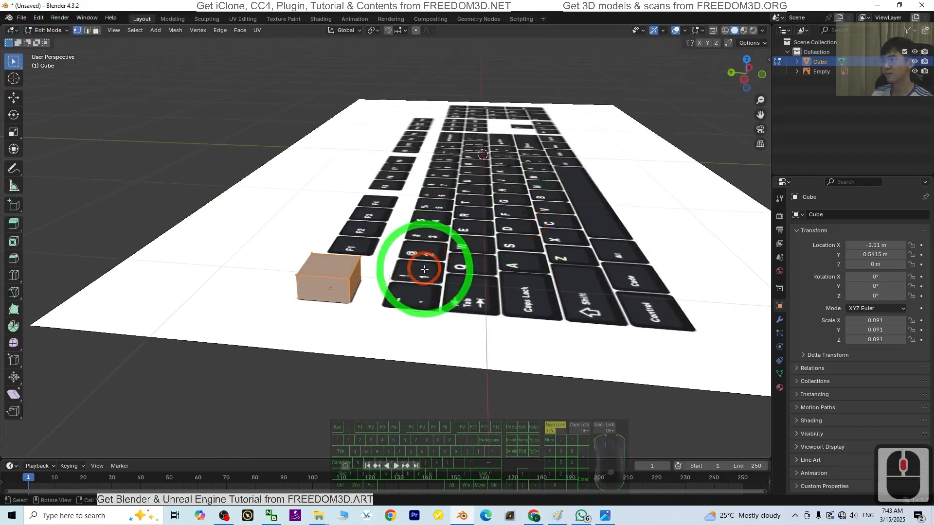
scroll(418, 281, "up", 2)
left_click(273, 301)
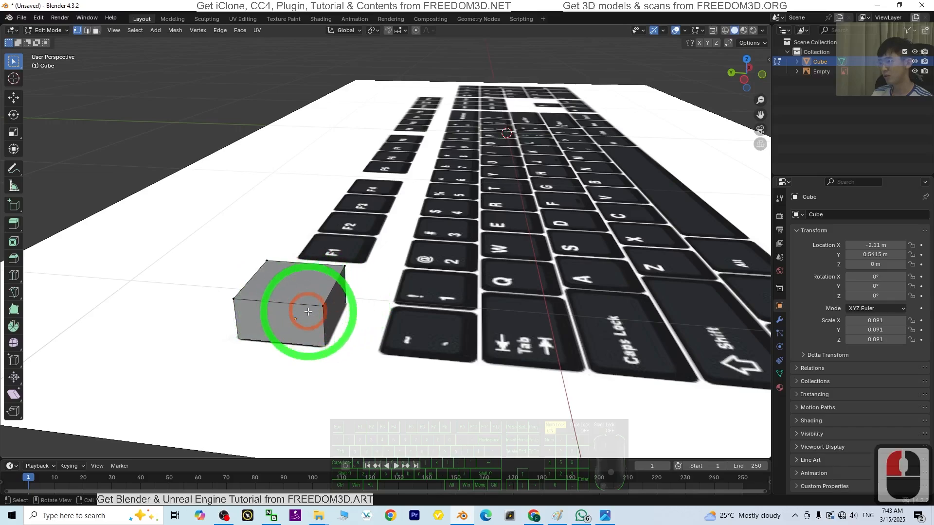
left_click(42, 52)
left_click(51, 31)
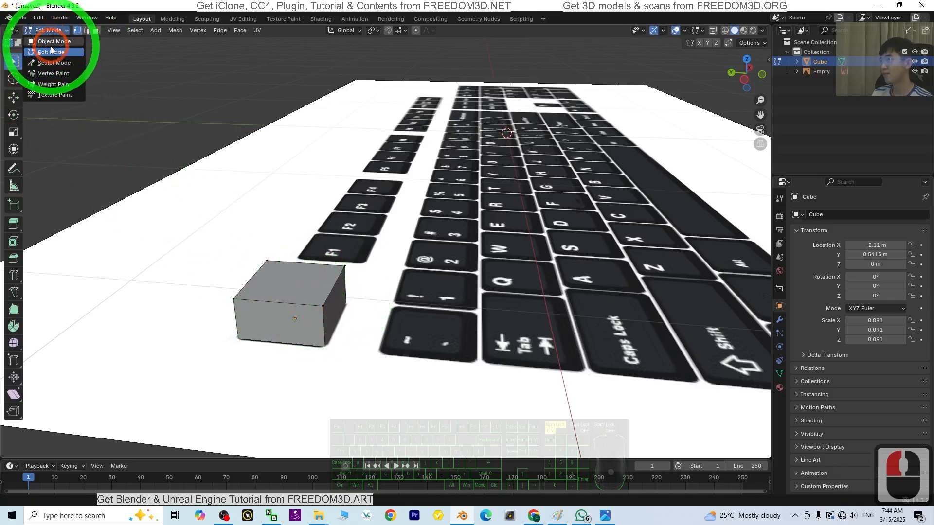
left_click(51, 50)
left_click(91, 32)
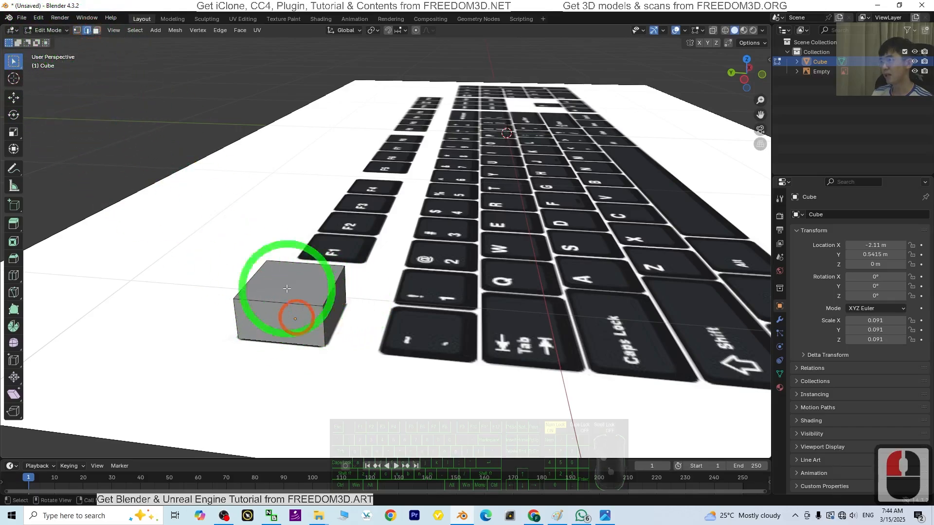
left_click(295, 311)
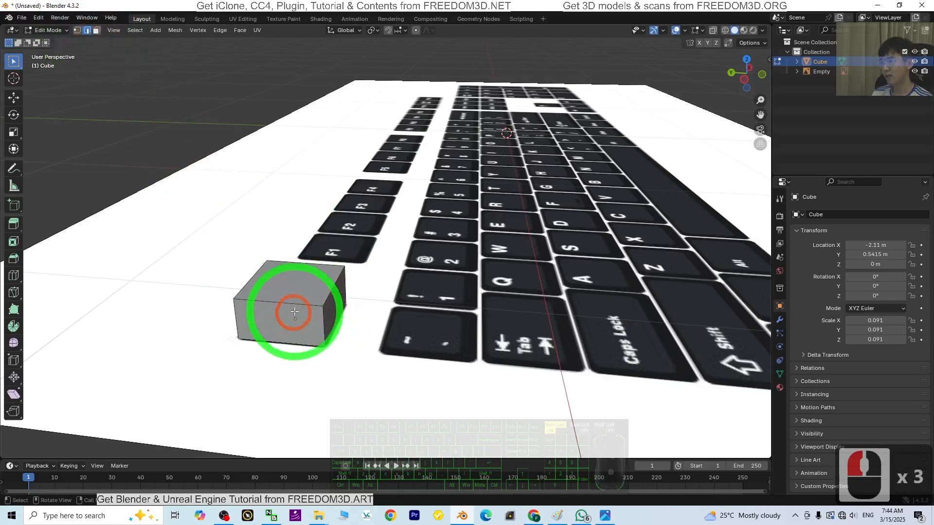
middle_click_drag(334, 292, 355, 297)
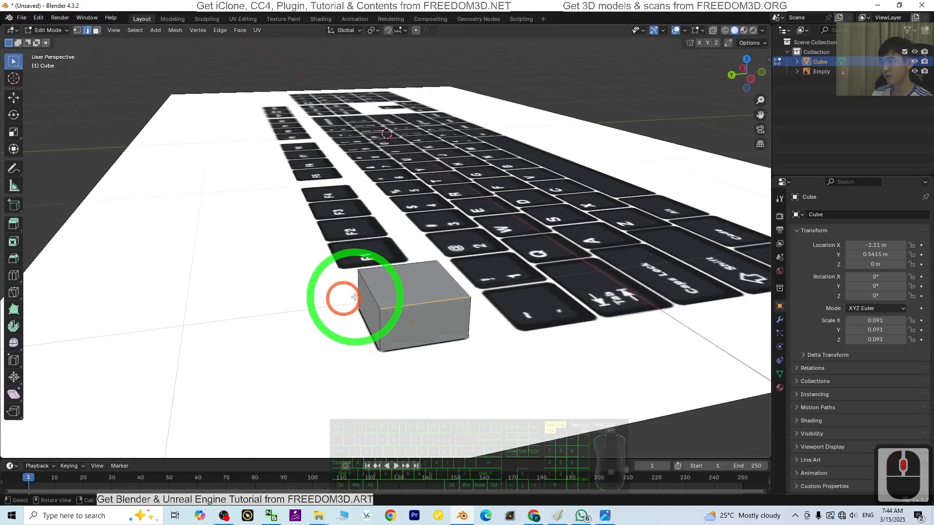
left_click(484, 304, "shift")
scroll(491, 303, "down", 2)
middle_click_drag(516, 295, 456, 304)
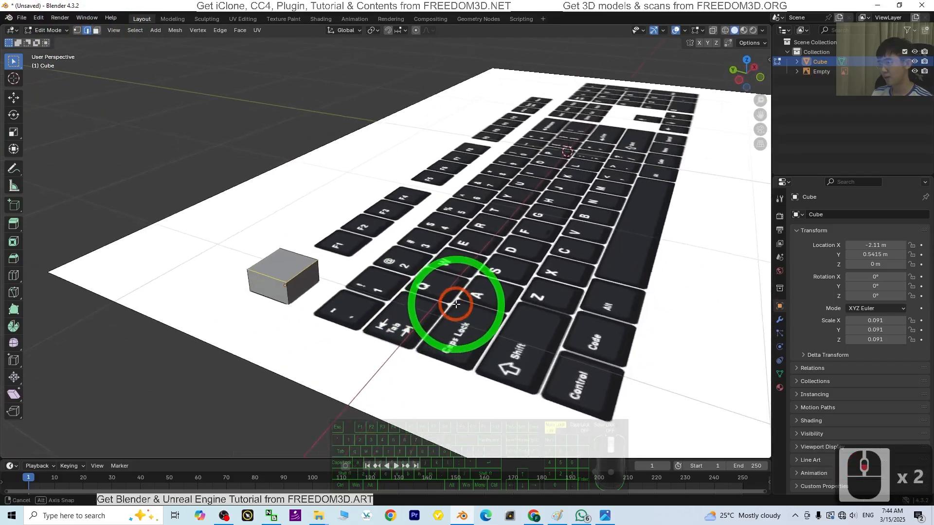
- Select the whole cube and bevel all its edges with a width of about 0.168 m
scroll(329, 275, "up", 2)
key("a")
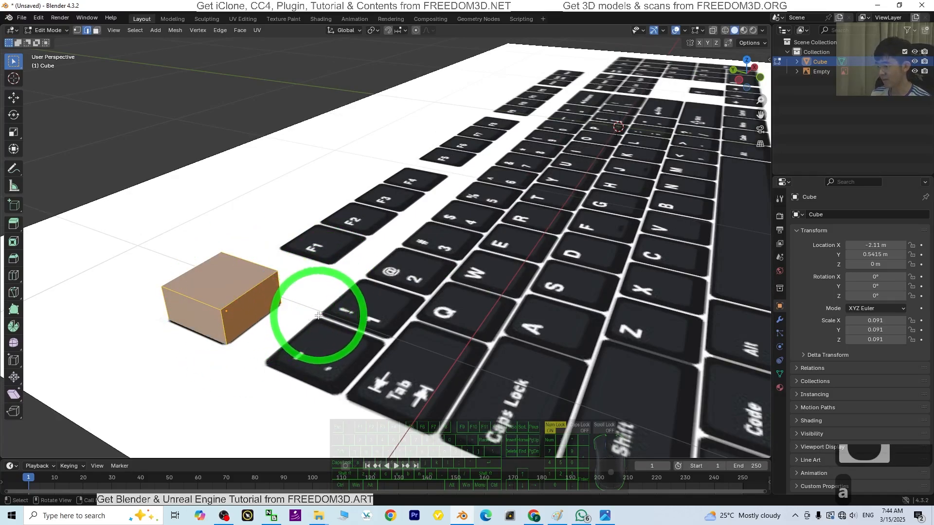
key("ctrl+b")
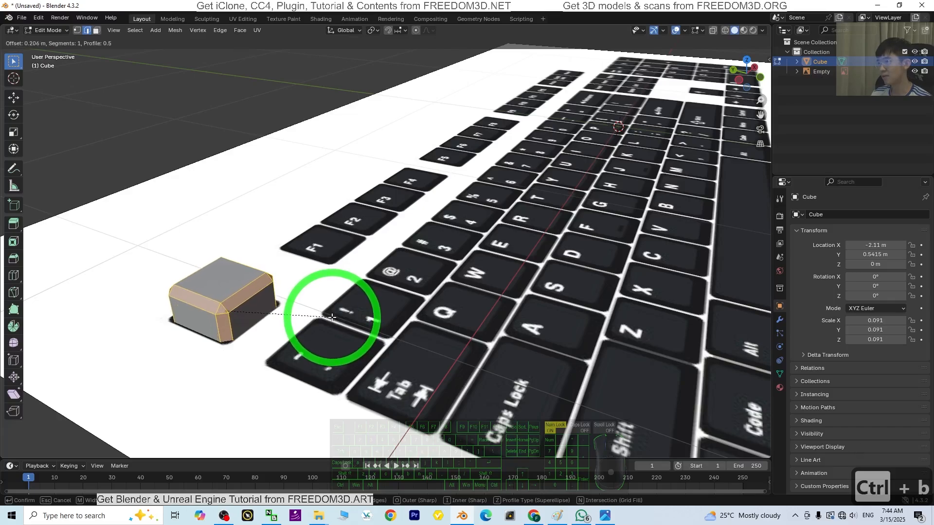
left_click(331, 316)
middle_click_drag(375, 291, 195, 287)
scroll(229, 285, "up", 2)
scroll(226, 284, "down", 2)
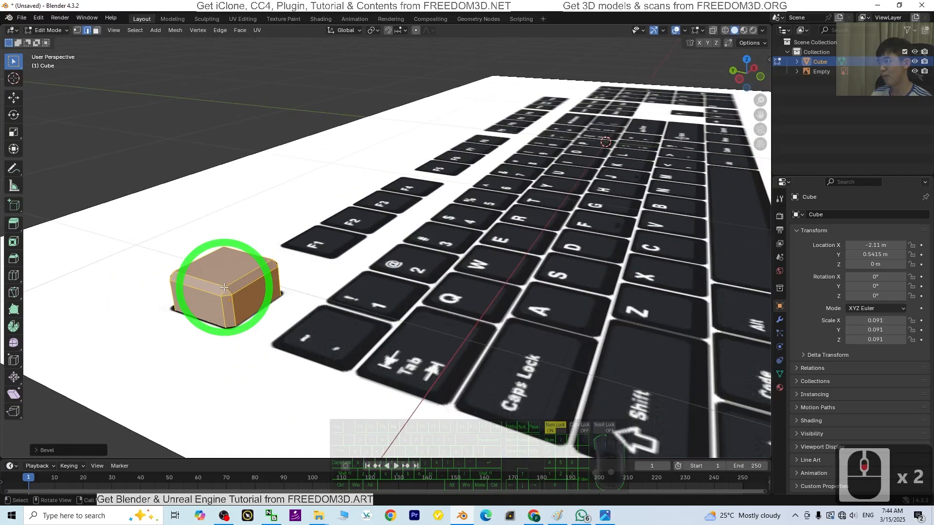
- Set the bevel to 7 segments and a width of about 0.228 m to round the keycap smoothly
left_click(57, 447)
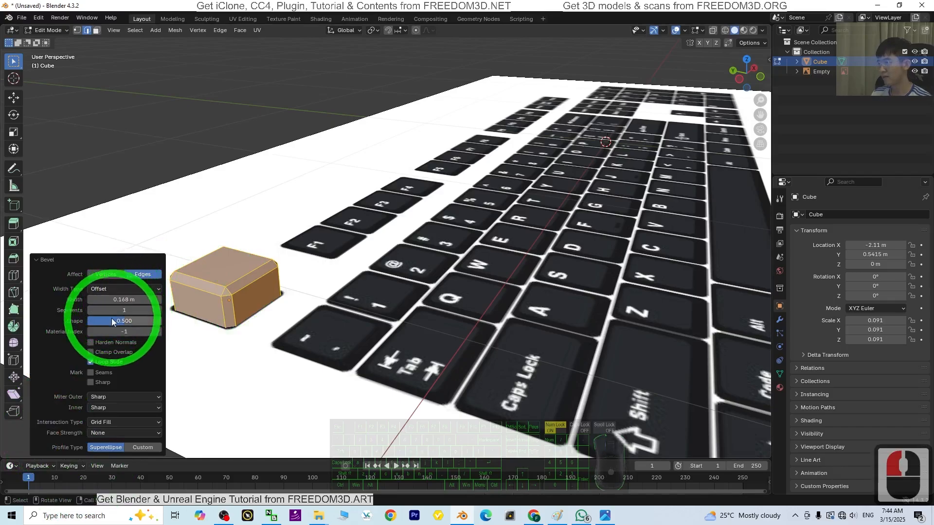
left_click_drag(119, 310, 134, 300)
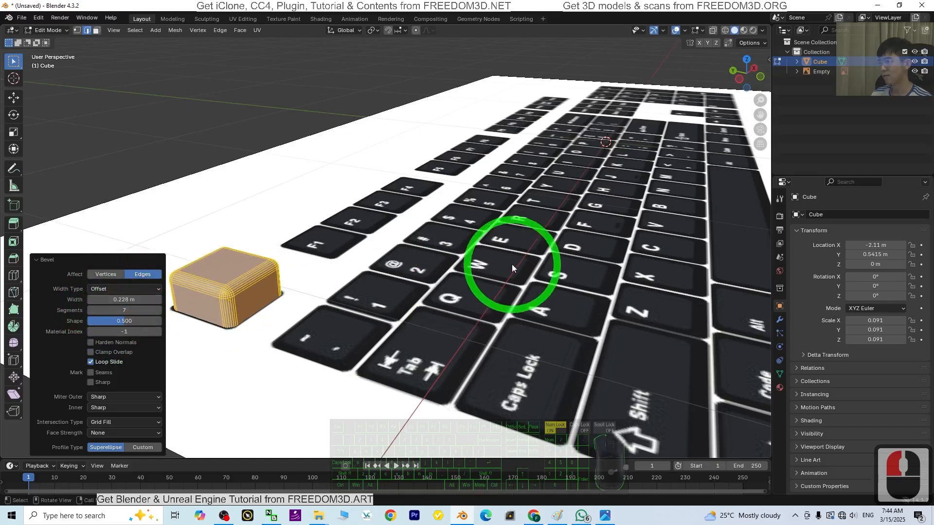
middle_click_drag(512, 264, 259, 164)
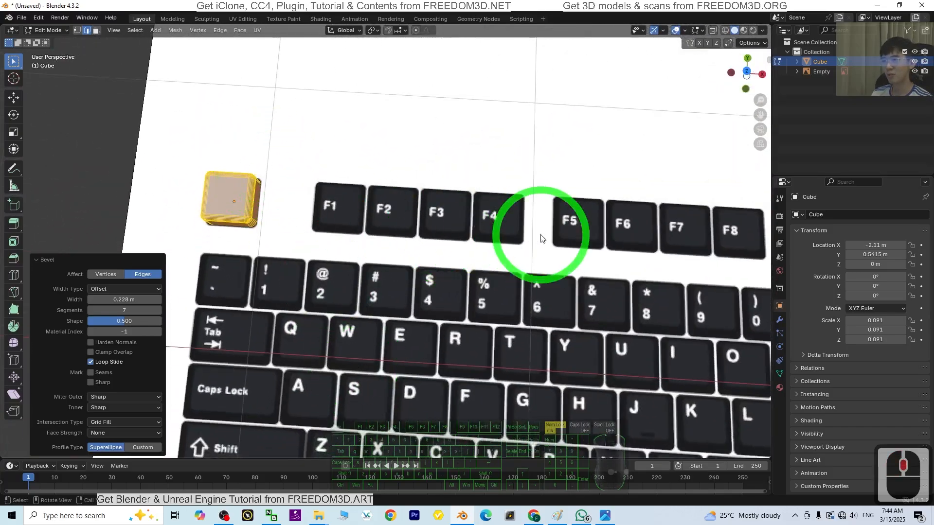
scroll(657, 255, "down", 1)
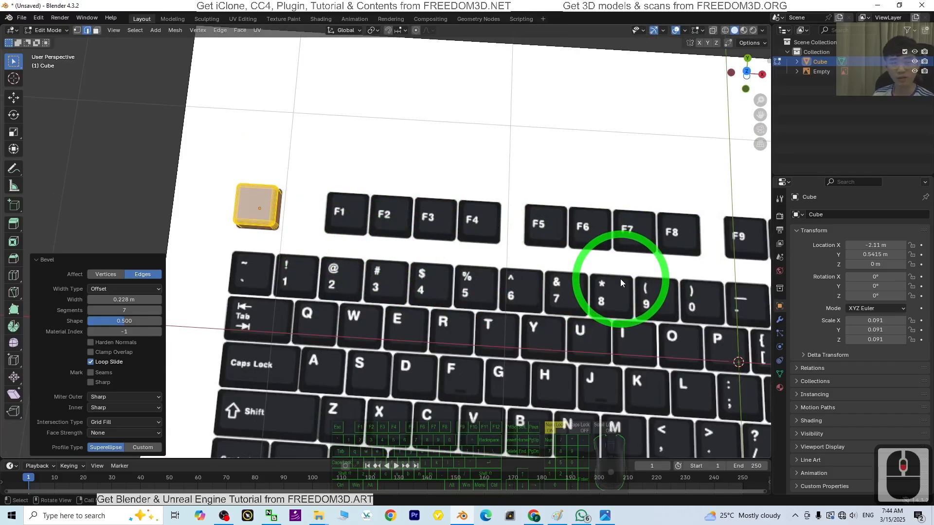
- Return to Object Mode and nudge the Esc keycap by about -0.003 m along X
left_click(45, 30)
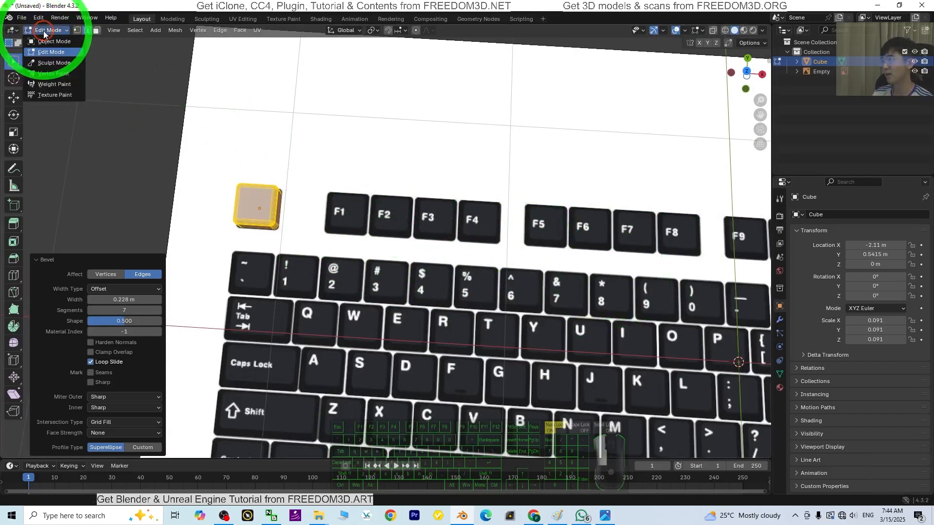
left_click(46, 41)
middle_click_drag(479, 372, 550, 297)
scroll(363, 254, "up", 2)
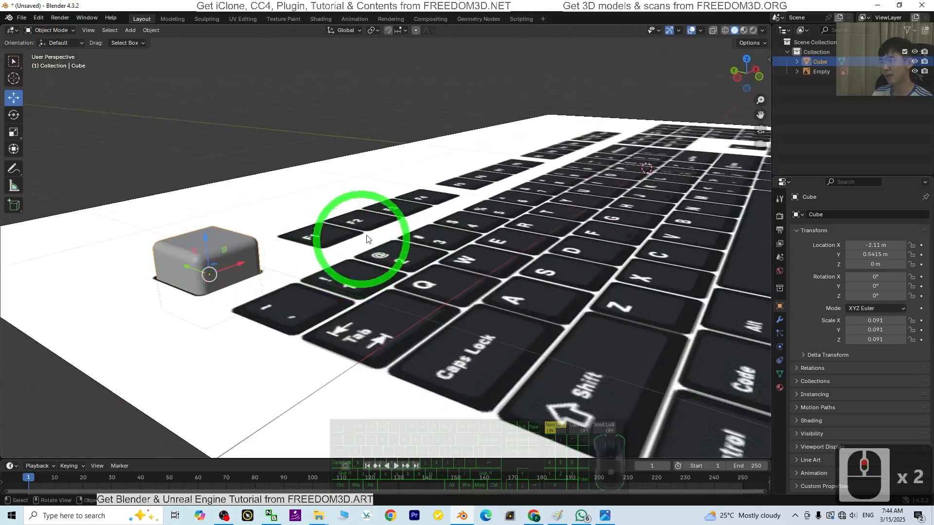
middle_click_drag(546, 187, 223, 182)
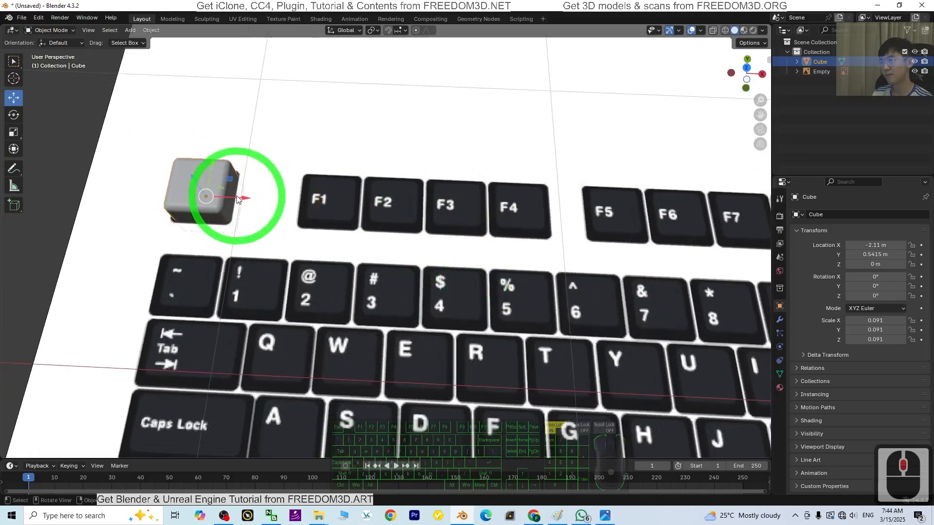
left_click_drag(242, 197, 243, 192)
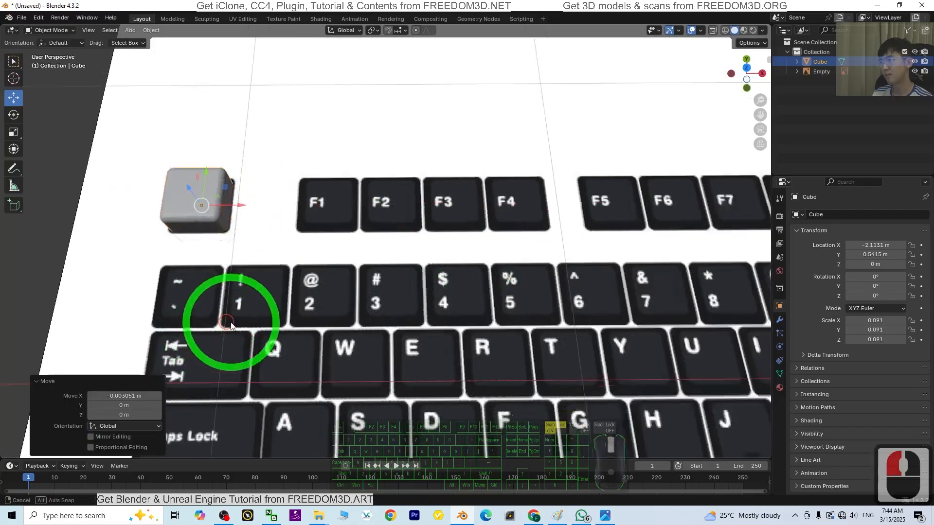
- Duplicate the Esc keycap along X by about 0.39 m so the copy covers the F1 key
middle_click_drag(229, 313, 723, 146)
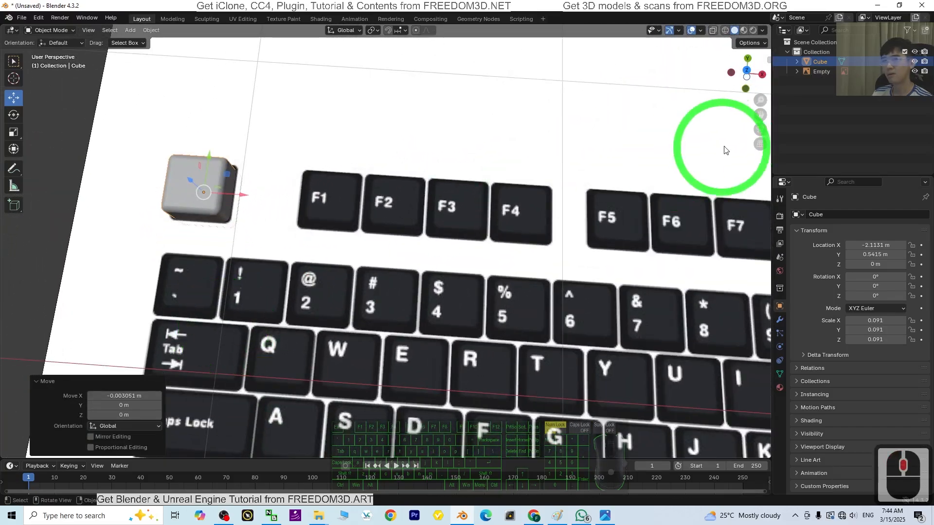
left_click(747, 72)
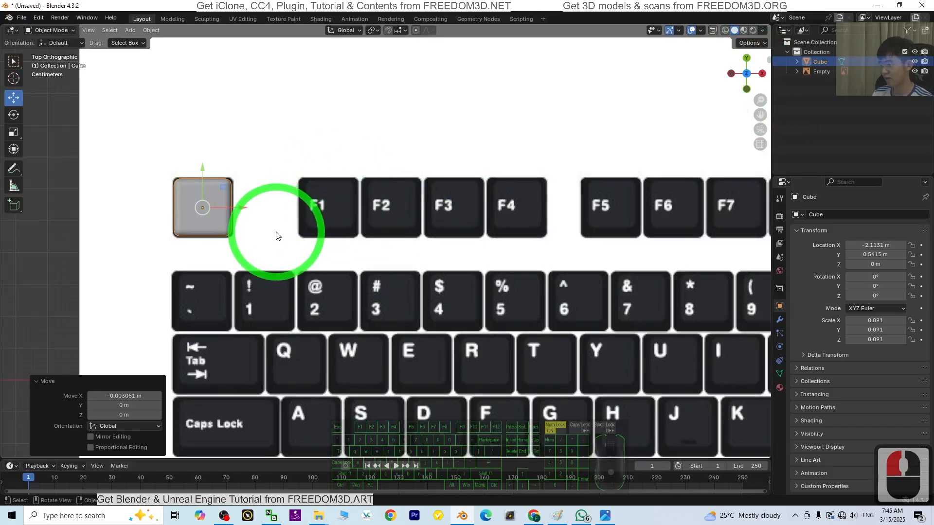
key("shift+d")
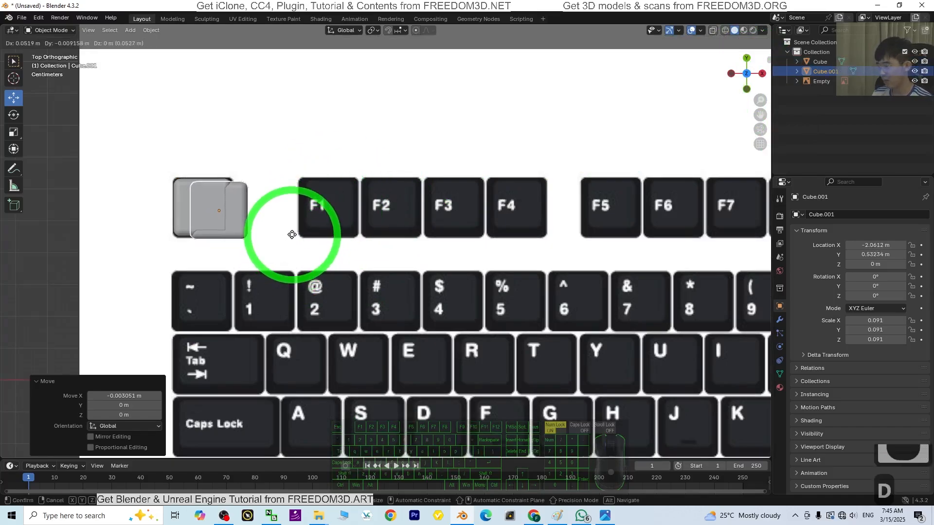
key("x")
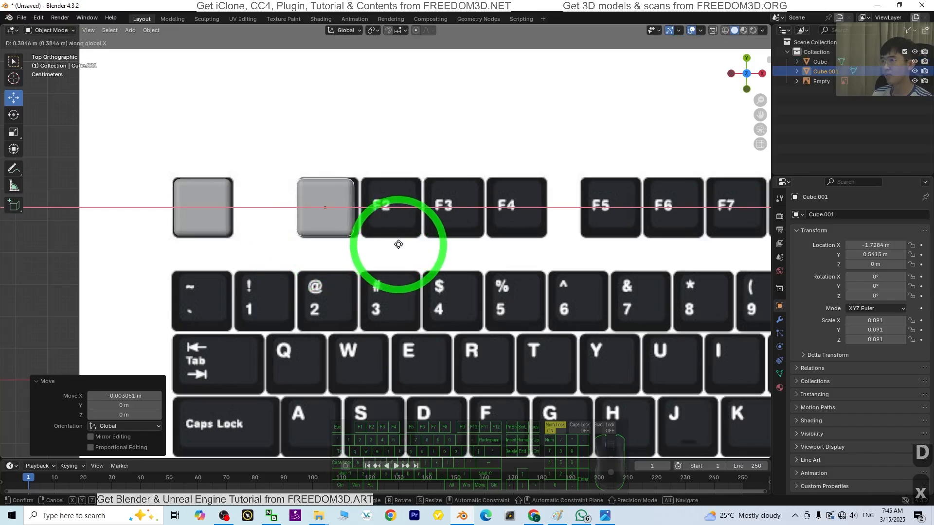
left_click(398, 243)
left_click(329, 229)
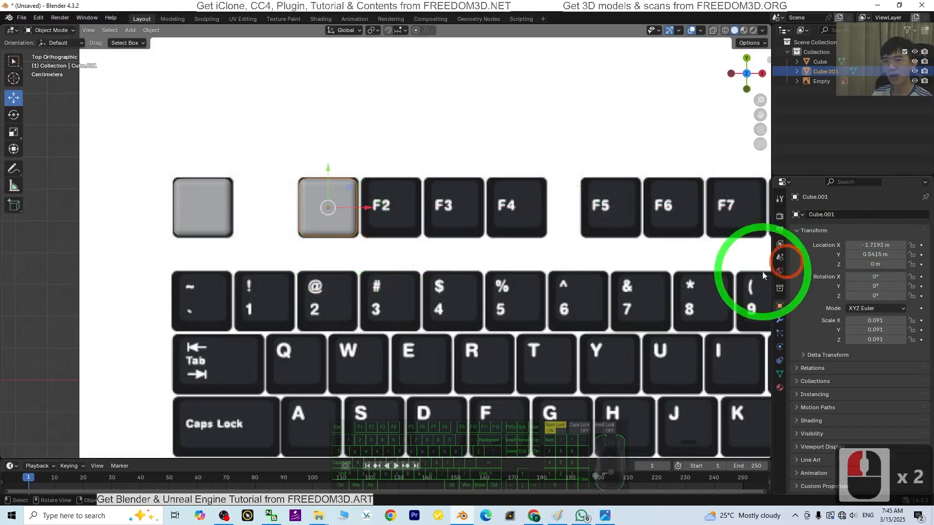
- Add an Array modifier to the F1 keycap
left_click(779, 321)
left_click(834, 216)
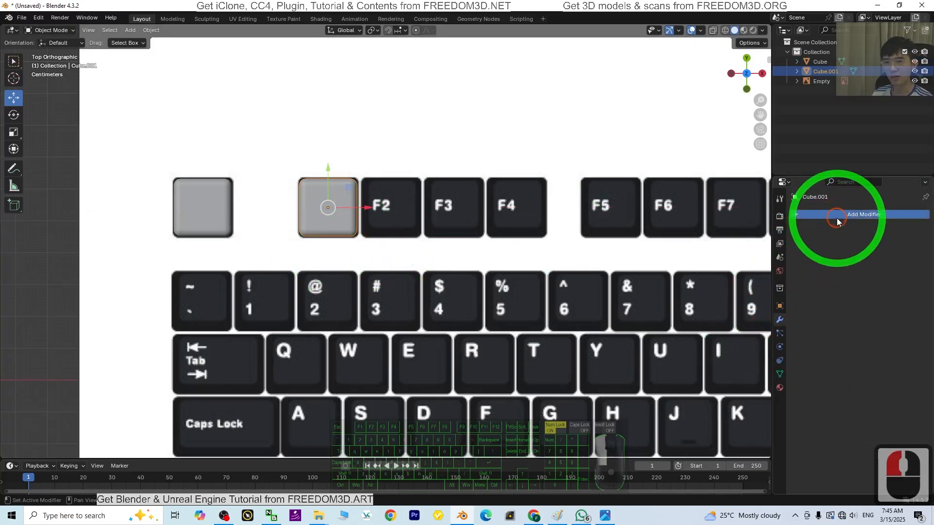
left_click(836, 219)
type("arras")
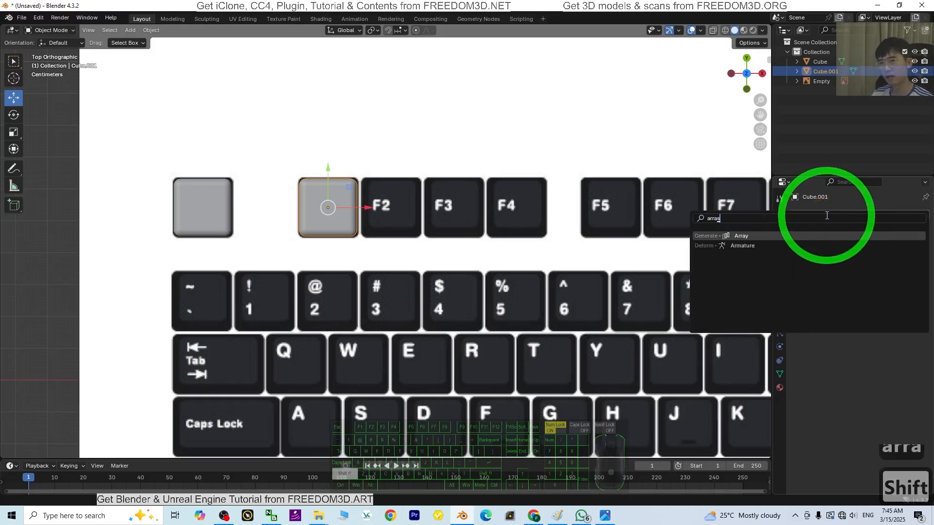
left_click(783, 236)
scroll(499, 277, "down", 2)
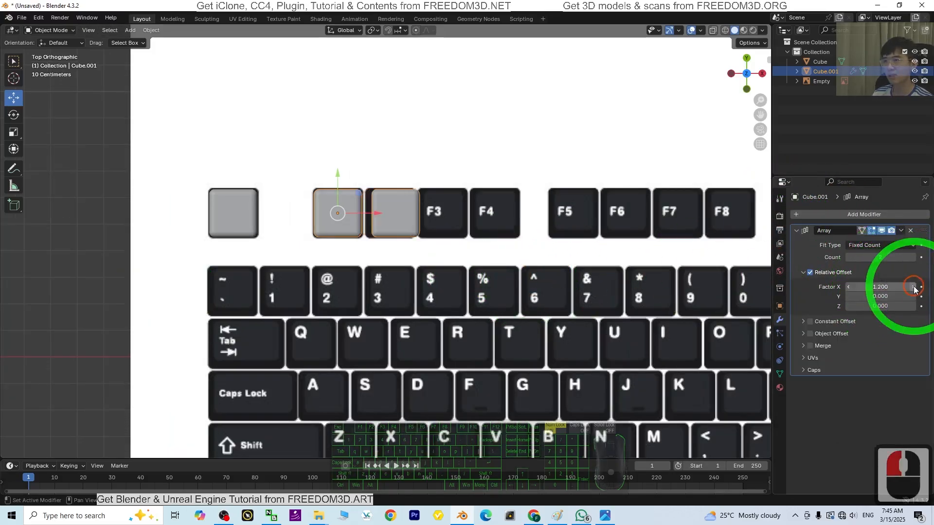
- Set the array's relative X offset to 1.1 and count to 4, and nudge the F1–F4 row about -0.0036 m along X
left_click(848, 286)
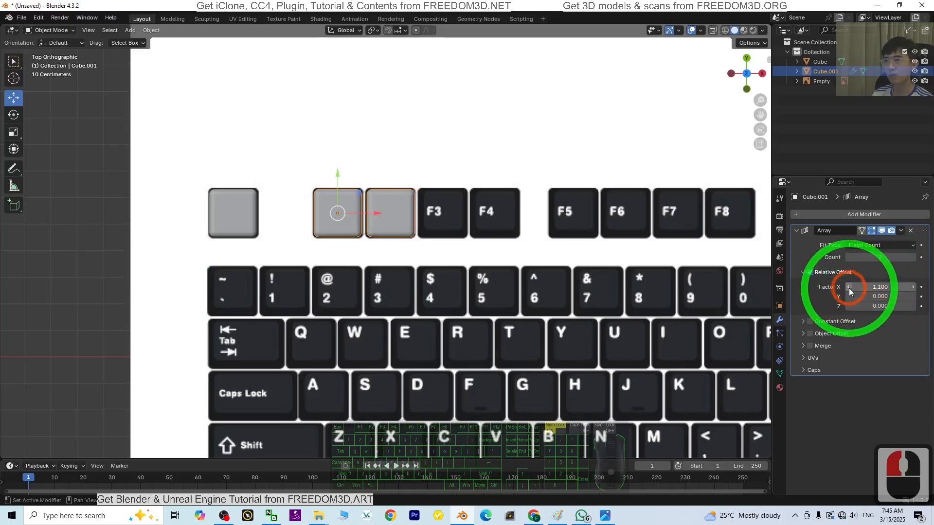
left_click(918, 259)
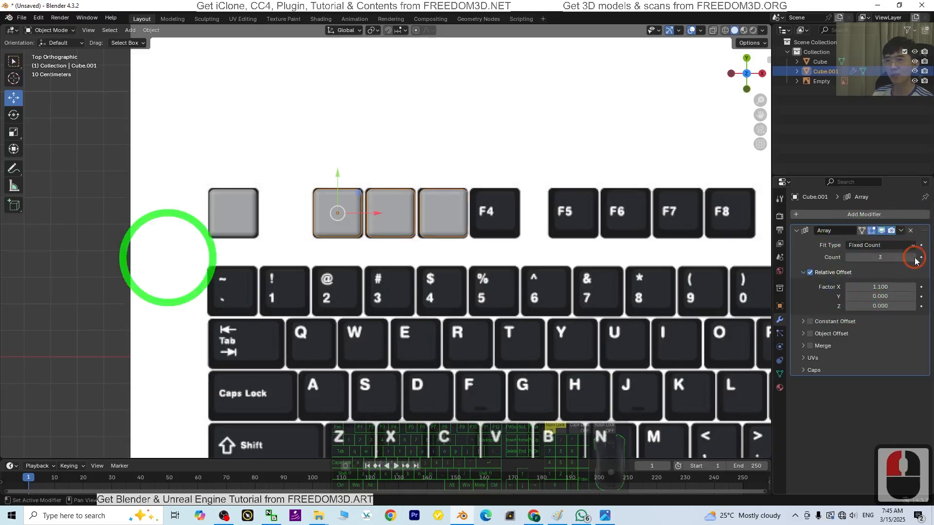
left_click(918, 258)
middle_click_drag(643, 339, 454, 267)
left_click_drag(378, 213, 375, 213)
- Duplicate the F1–F4 keycap row along X by about 0.881 m onto the F5–F8 keys
scroll(362, 223, "down", 1)
scroll(367, 227, "down", 5)
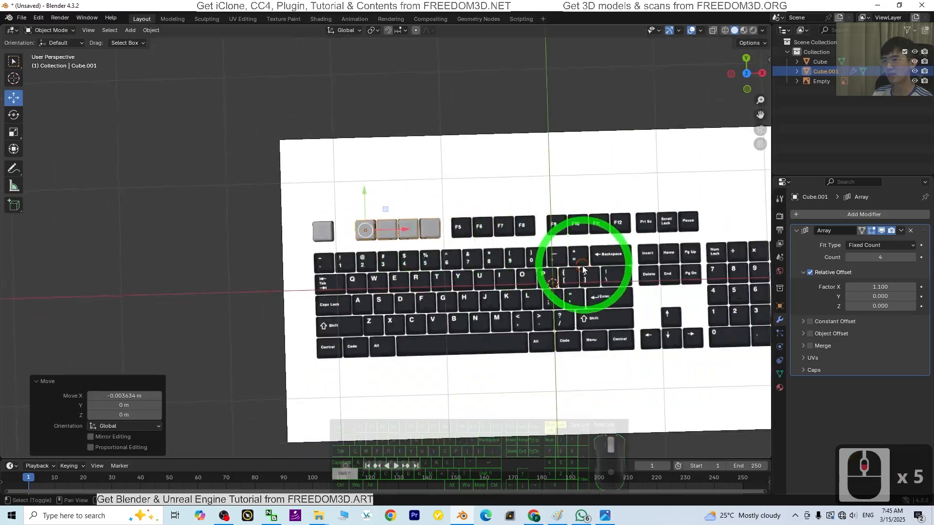
middle_click_drag(374, 216, 323, 219, "shift")
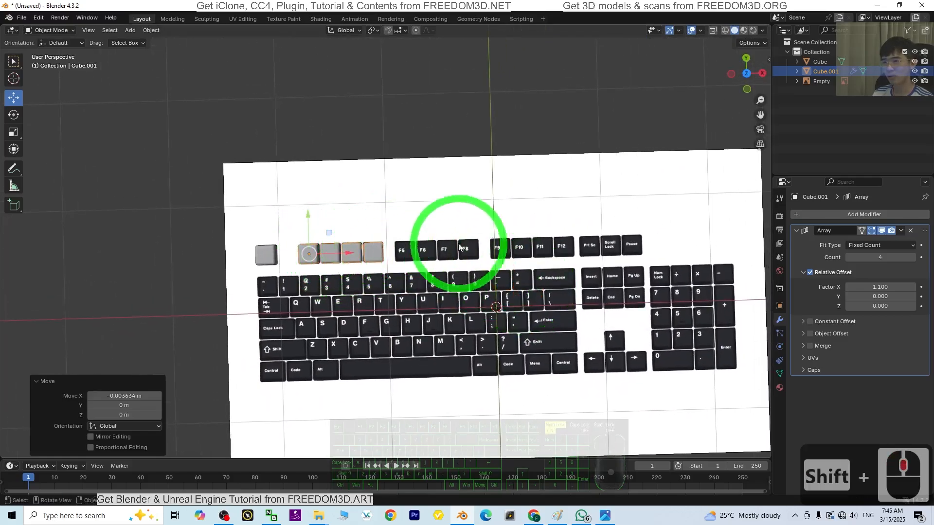
scroll(296, 273, "up", 4)
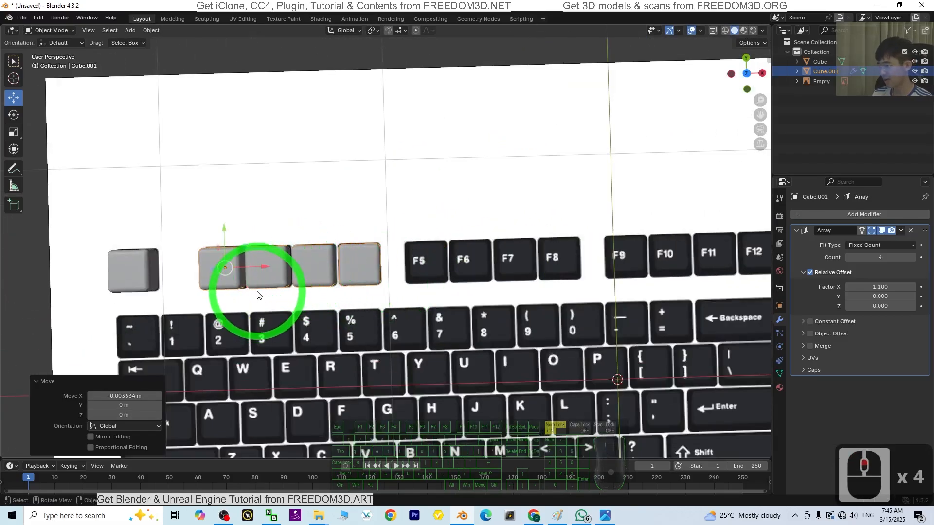
key("shift+d")
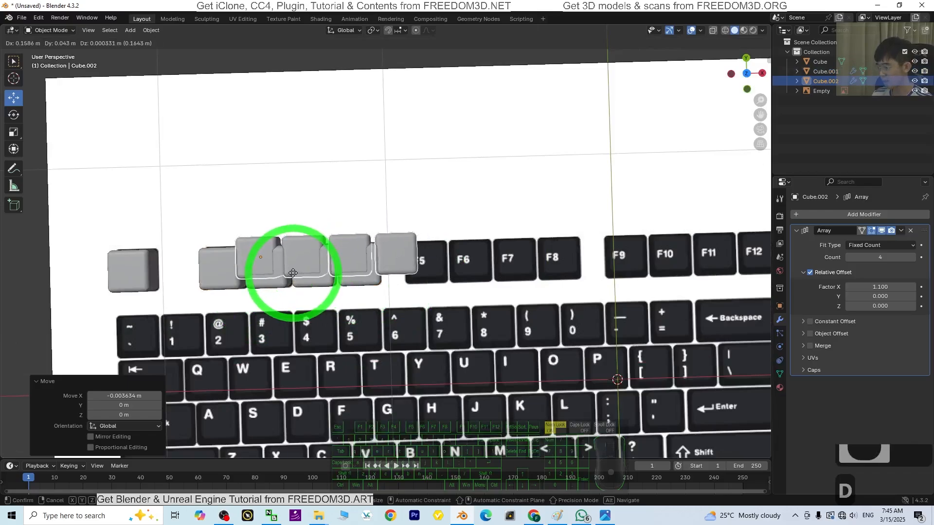
key("x")
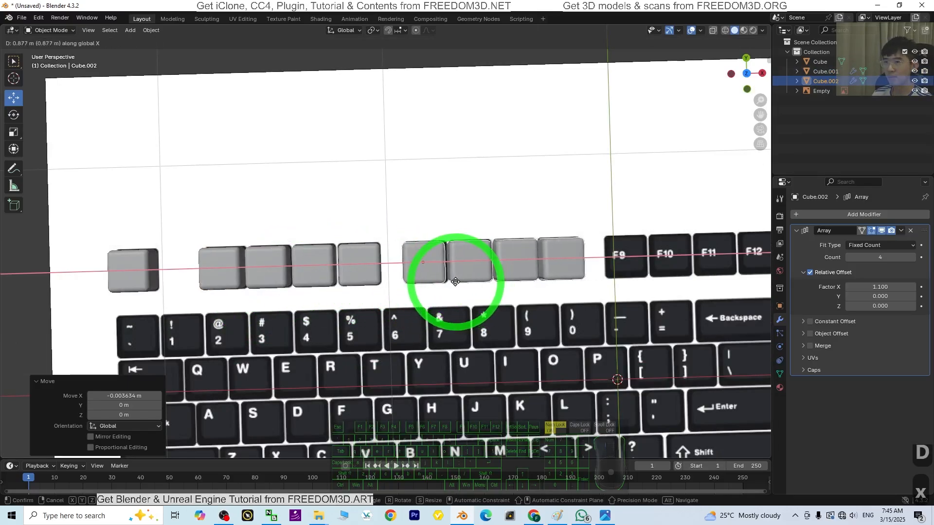
left_click(456, 282)
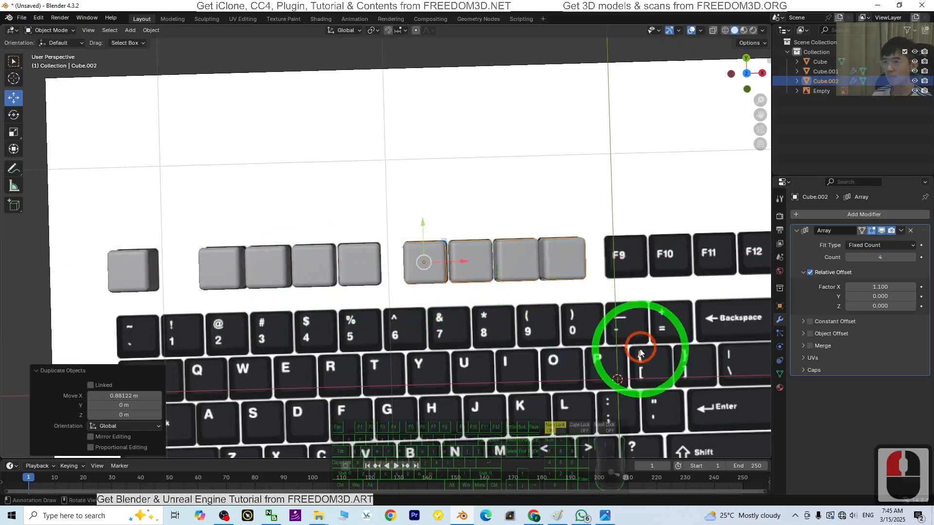
- Align the F5–F8 keycap row with the reference from the top view, nudging it about 0.0066 m along X
mouse_move(633, 333)
middle_mouse_down()
mouse_move(615, 323)
mouse_move(614, 298)
mouse_move(635, 346)
middle_mouse_up()
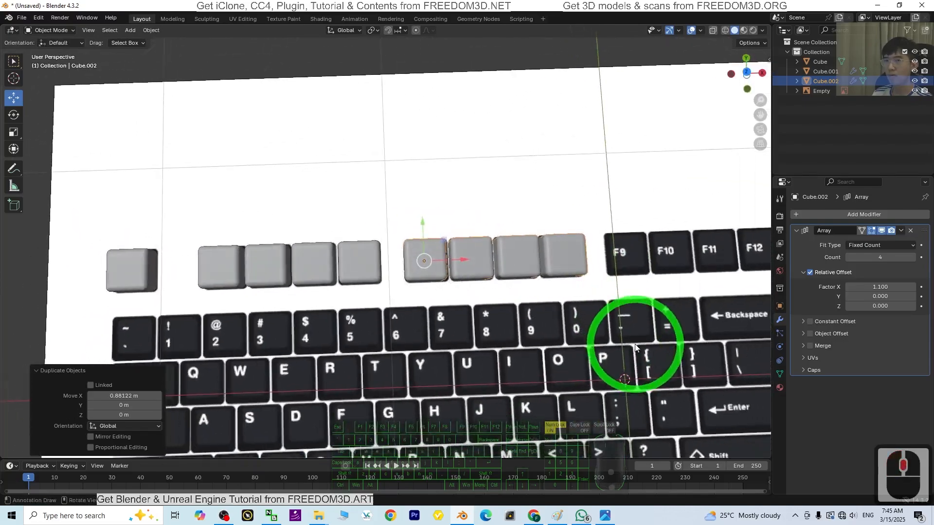
left_click(747, 72)
left_click(455, 269)
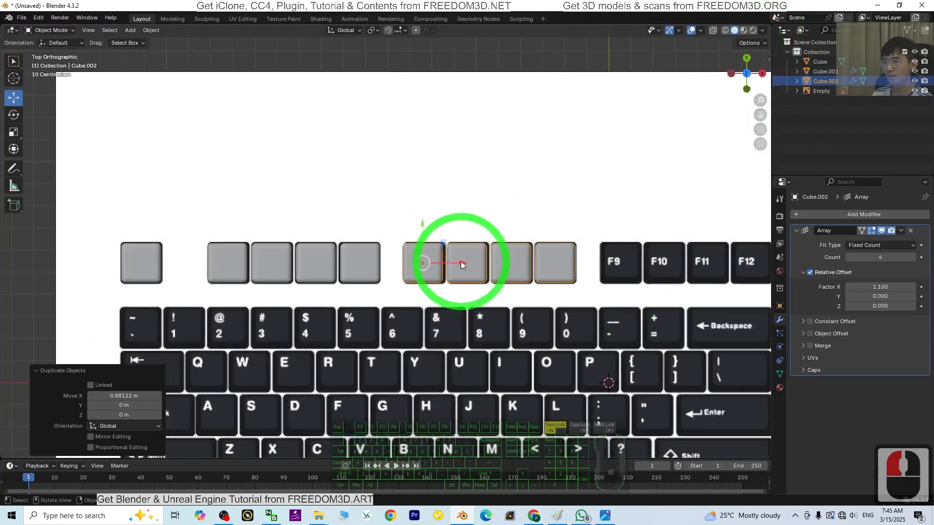
left_click_drag(461, 265, 463, 262)
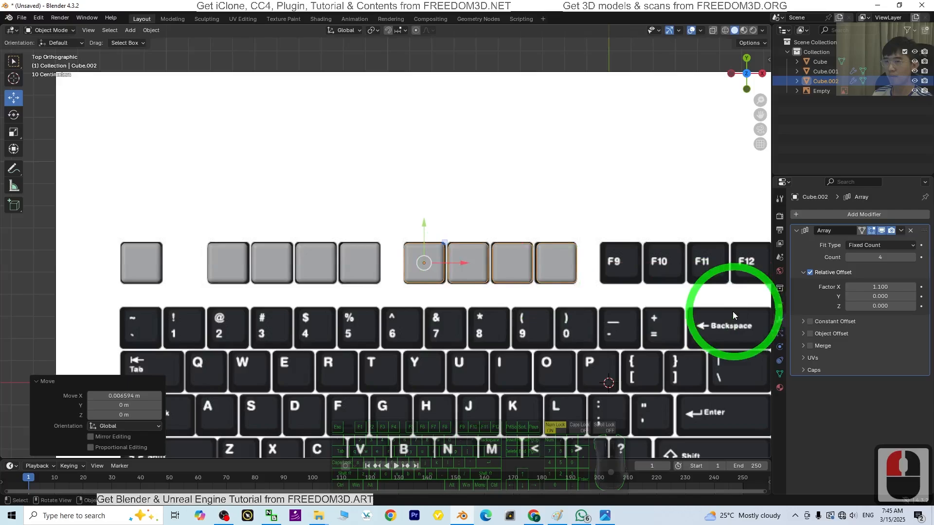
- Duplicate the F5–F8 keycap row along X by about 0.884 m onto the F9–F12 keys
middle_click_drag(723, 312, 539, 336, "shift")
key("shift+d")
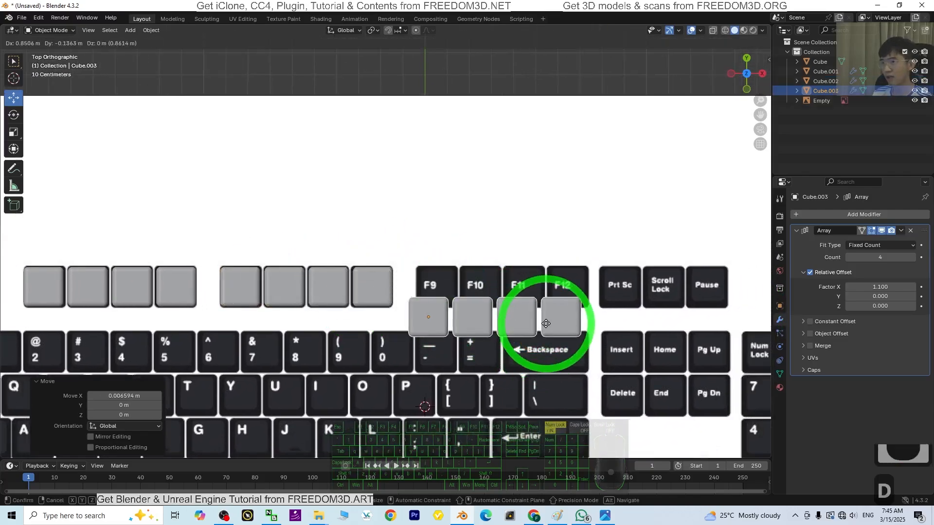
key("x")
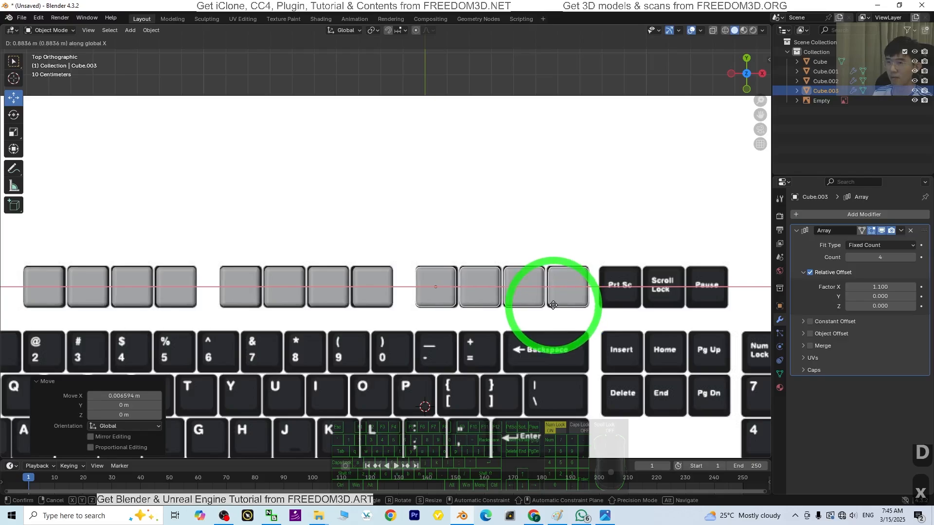
left_click(553, 305)
- Duplicate the Esc keycap in top view onto the tilde key, moving the copy about -0.003 m in X and -0.29 m in Y
scroll(340, 337, "down", 4)
middle_click_drag(340, 337, 400, 251)
middle_click_drag(488, 298, 432, 359)
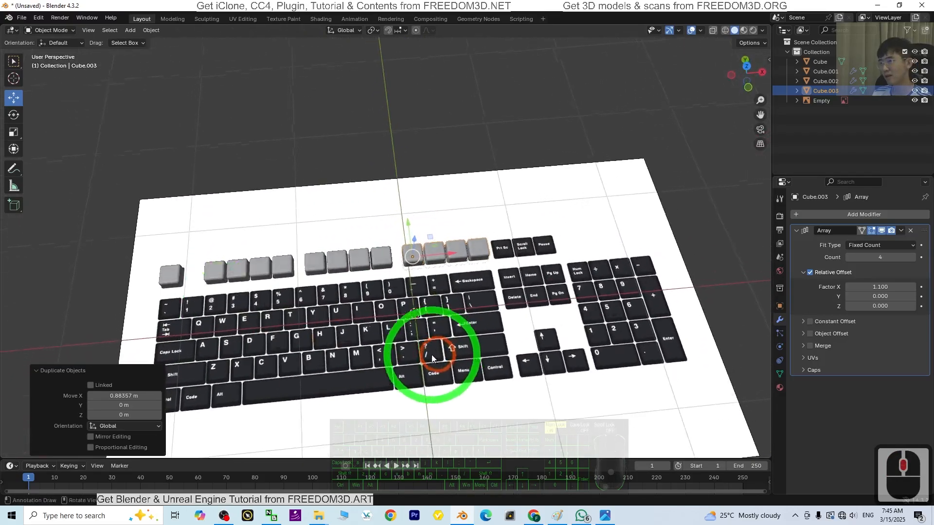
left_click(170, 274)
middle_click_drag(198, 375, 333, 345, "shift")
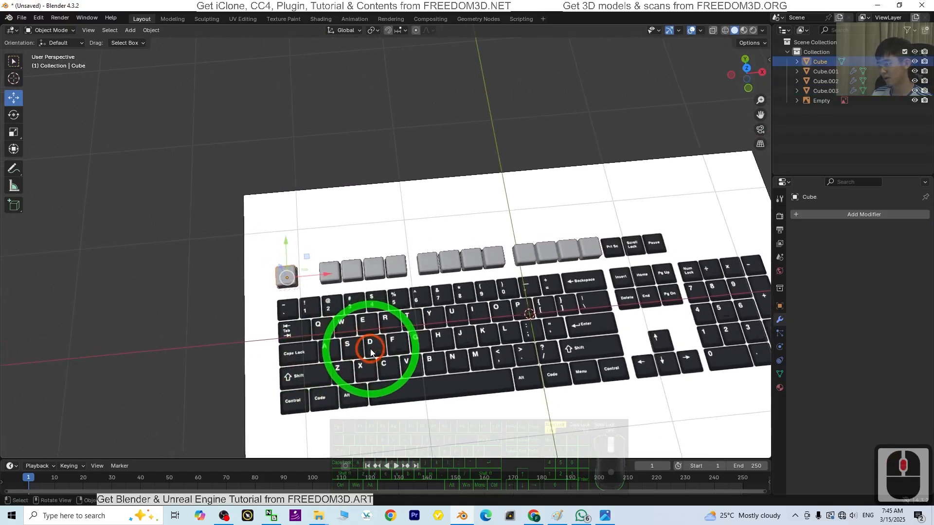
scroll(292, 303, "up", 3)
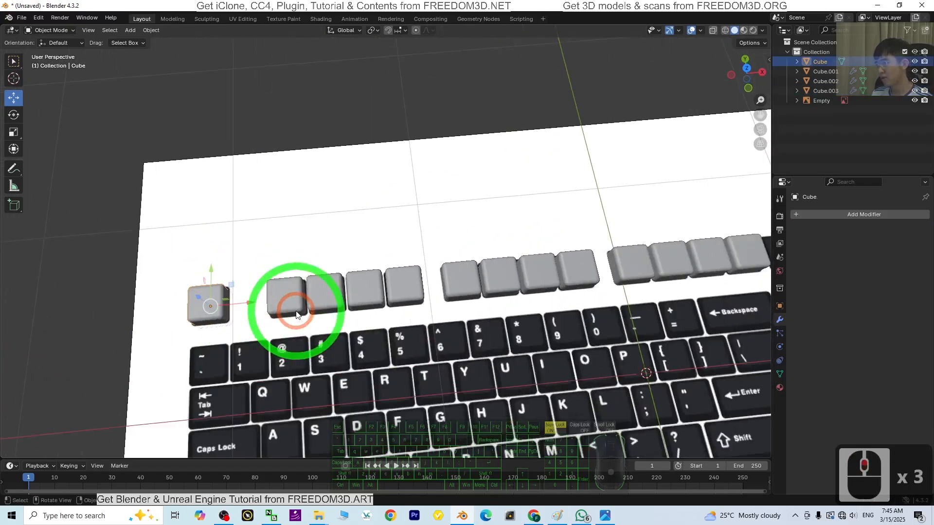
left_click(746, 73)
middle_click_drag(349, 399, 435, 399, "shift")
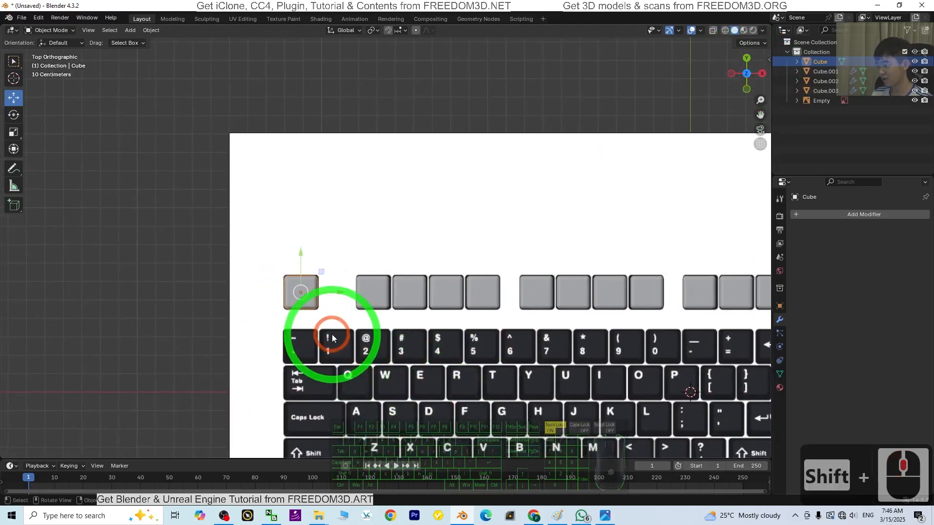
key("shift+d")
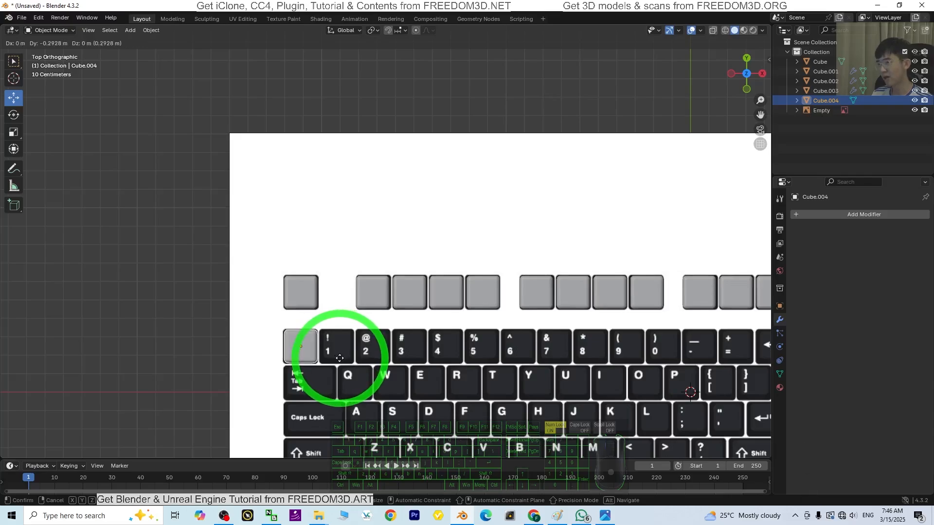
left_click(338, 357)
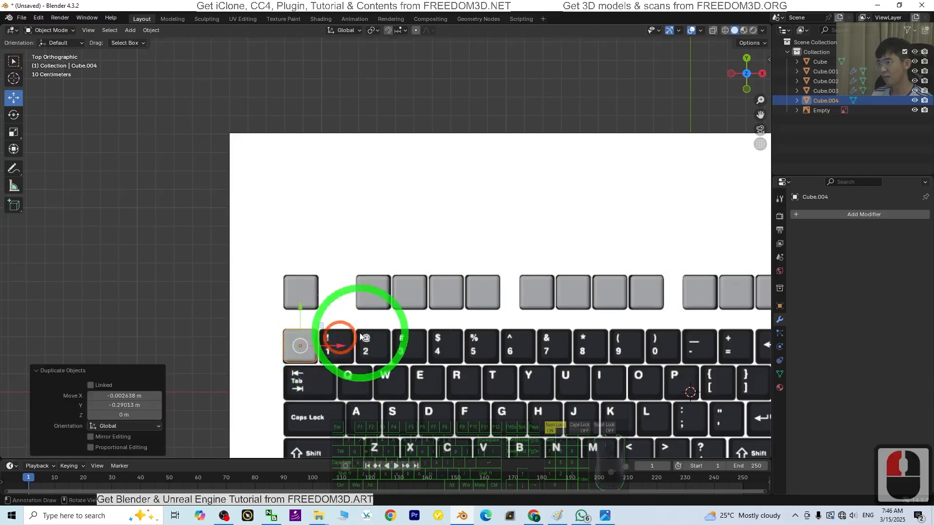
- Add an Array modifier to the tilde keycap with a relative X offset of 1.1
left_click(833, 214)
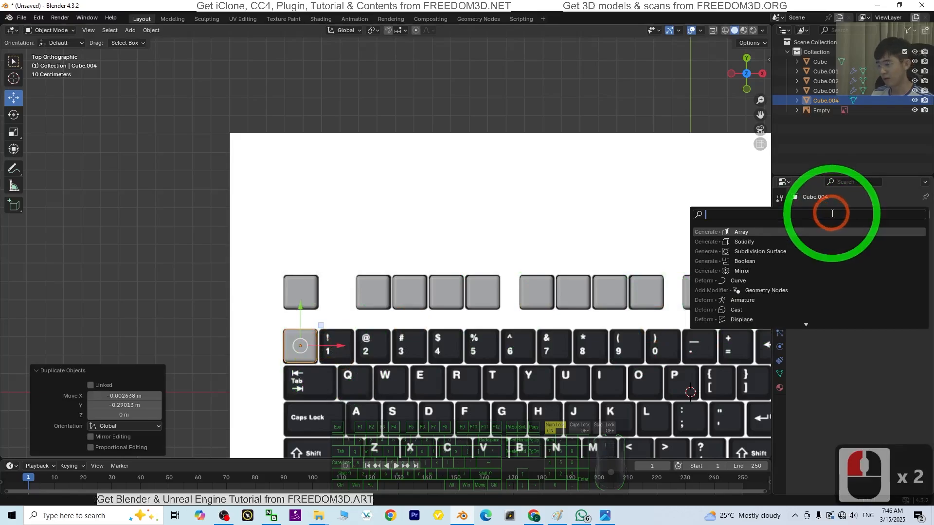
type("array")
key("Return")
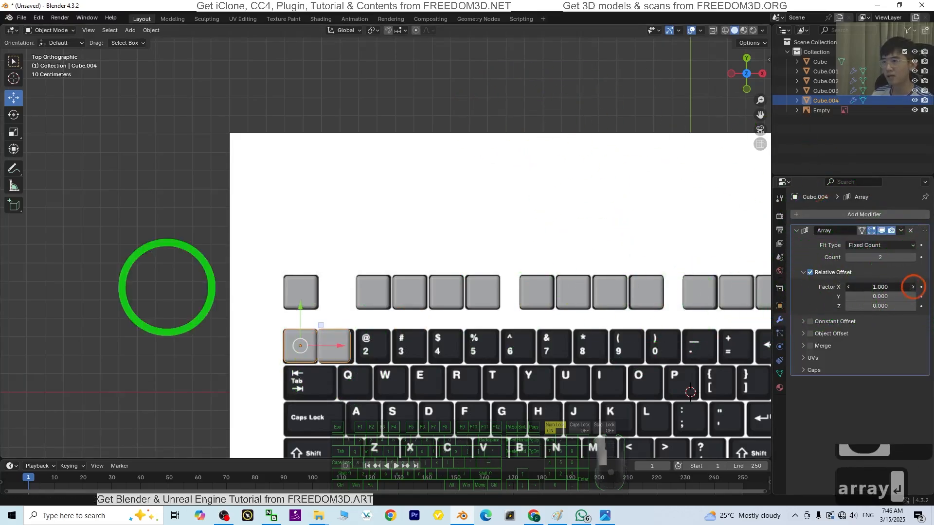
left_click(912, 287)
- Raise the tilde keycap's array count to 13 to fill the number row up to Backspace
middle_click_drag(584, 384, 517, 376, "shift")
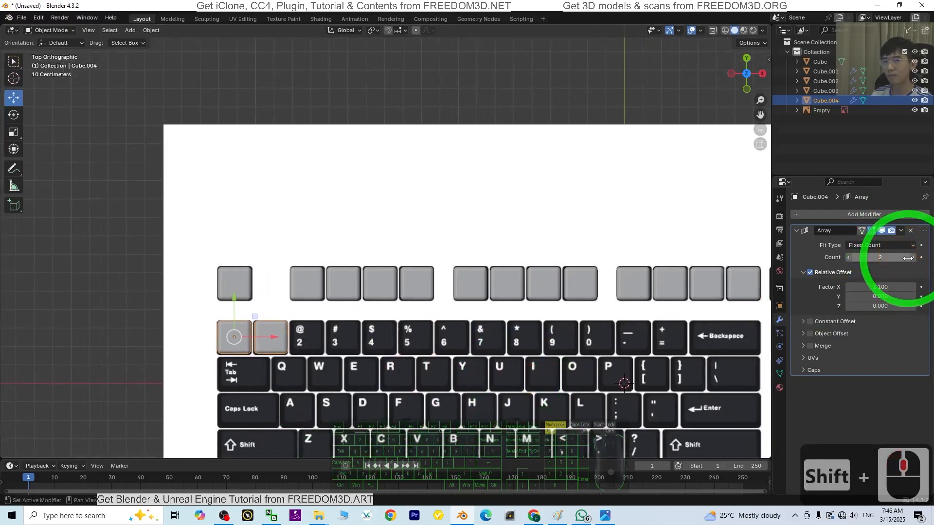
triple_click(913, 257)
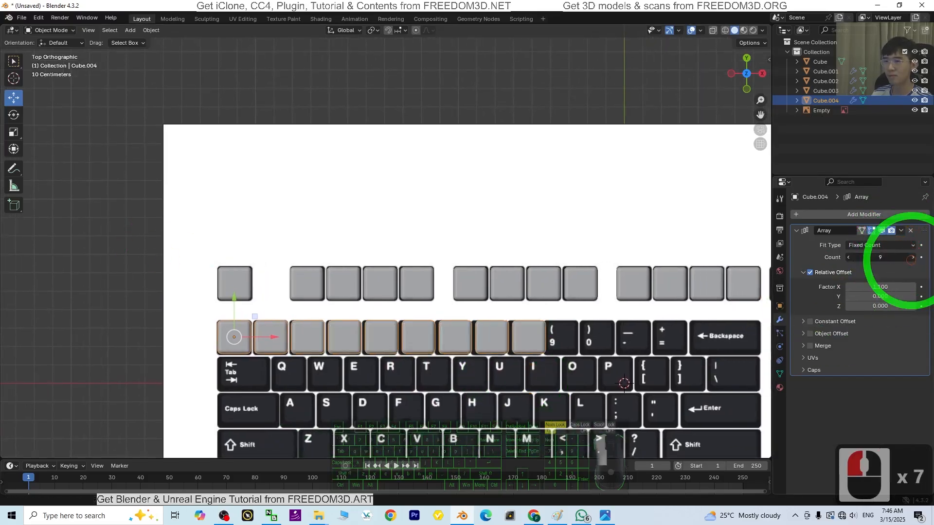
left_click(913, 258)
left_click(913, 258)
middle_click_drag(581, 380, 610, 340, "shift")
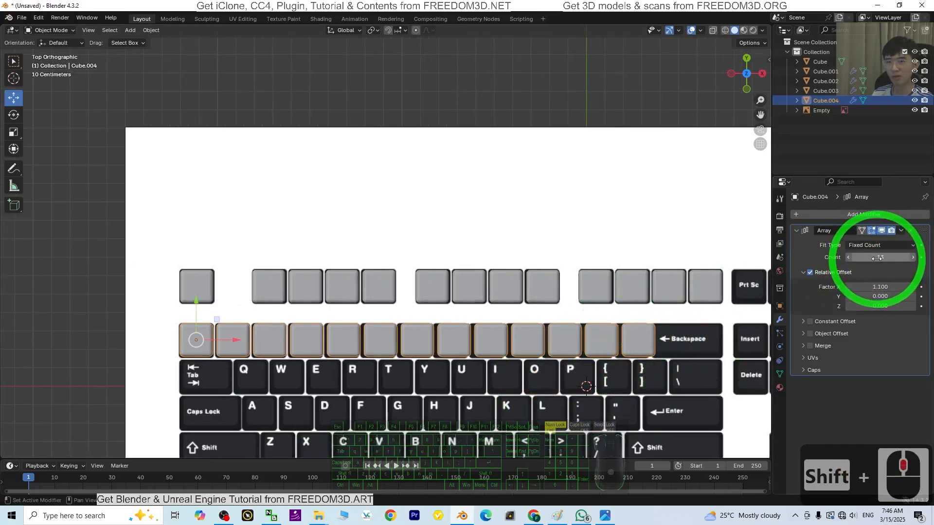
- Fine-tune the relative X offset of the number row's Array modifier to 1.085 so the keycaps match the reference spacing
left_click(881, 287)
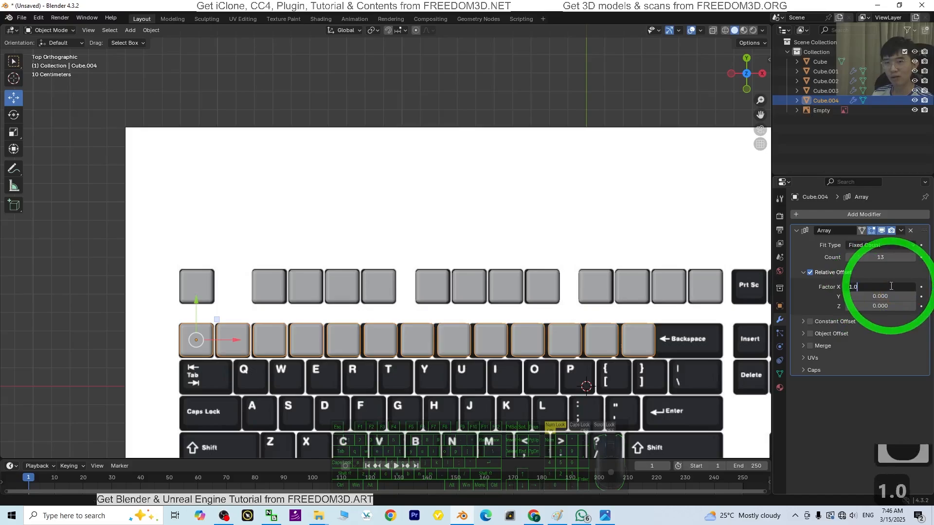
key("Return")
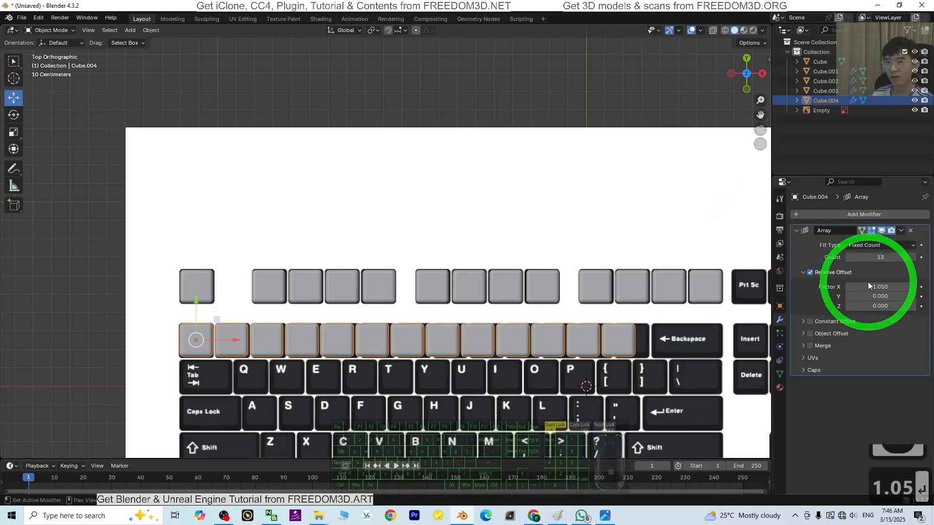
left_click(888, 288)
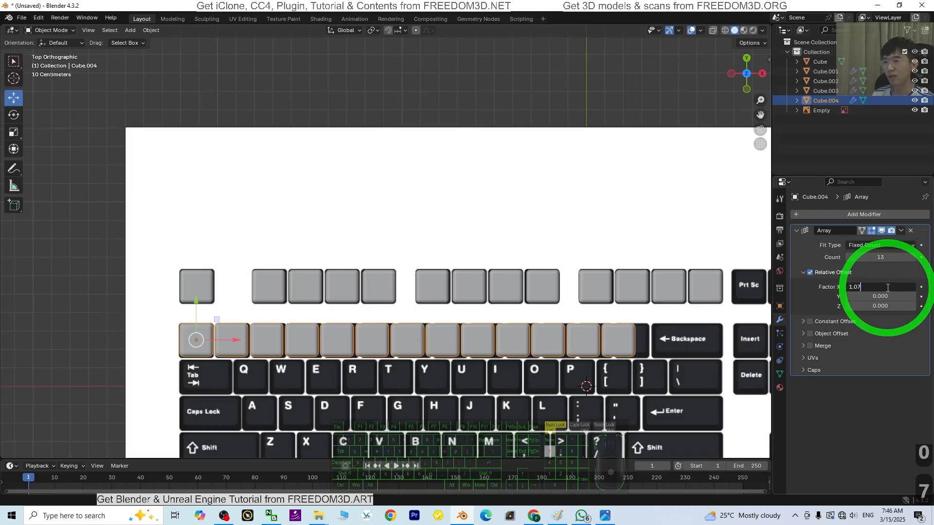
type("1.07")
key("Return")
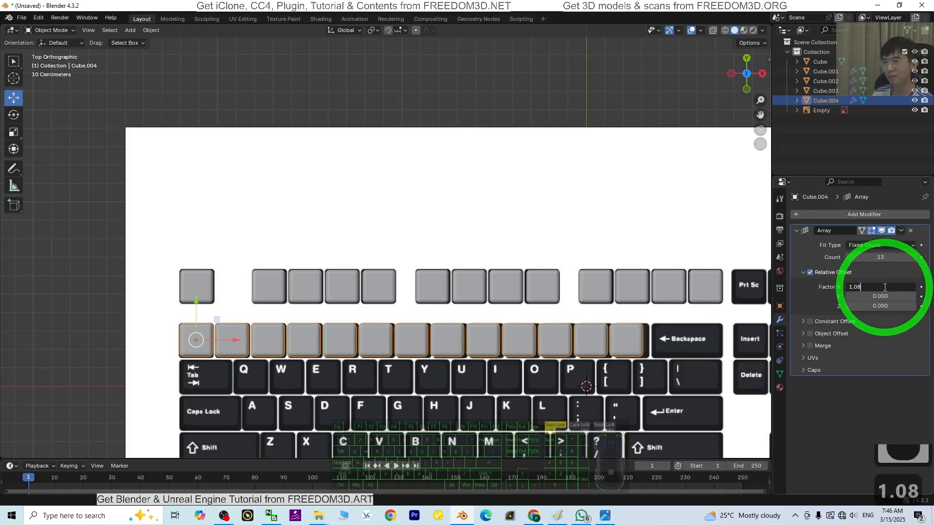
key("Return")
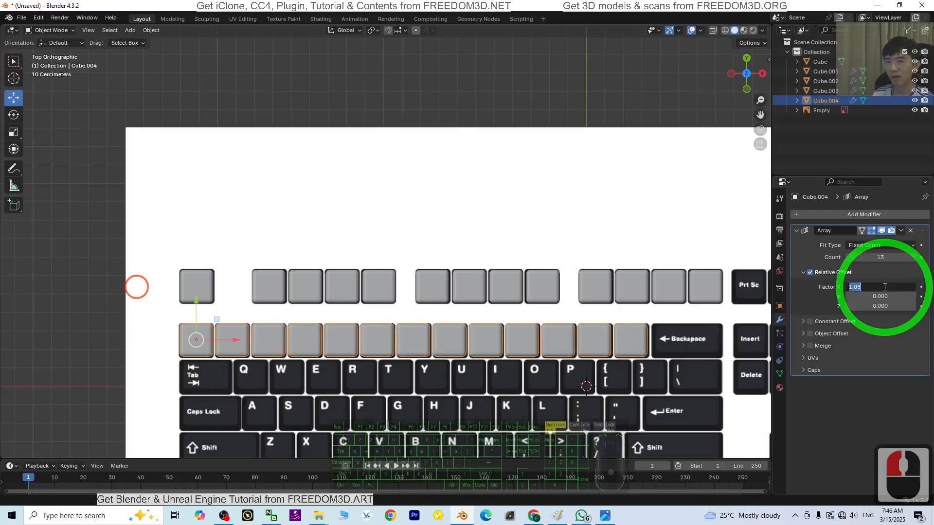
type("9")
key("Return")
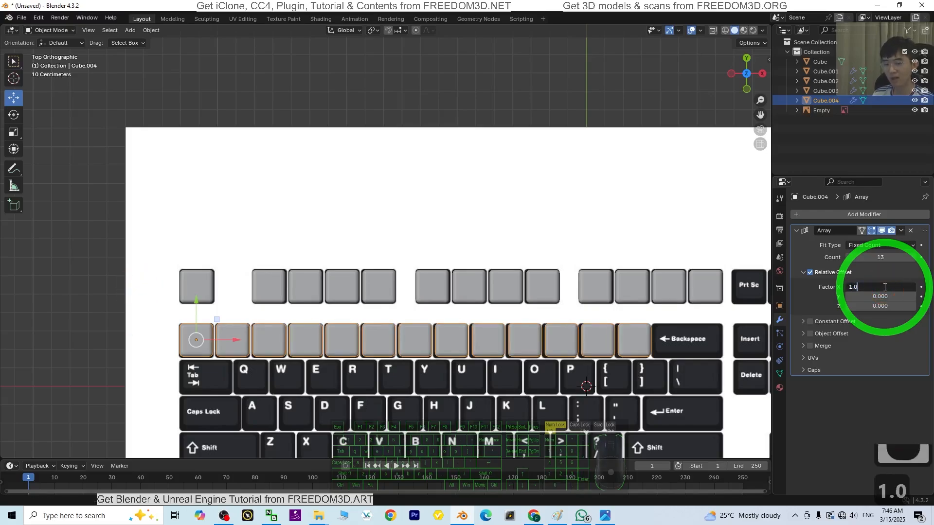
type("5")
key("Return")
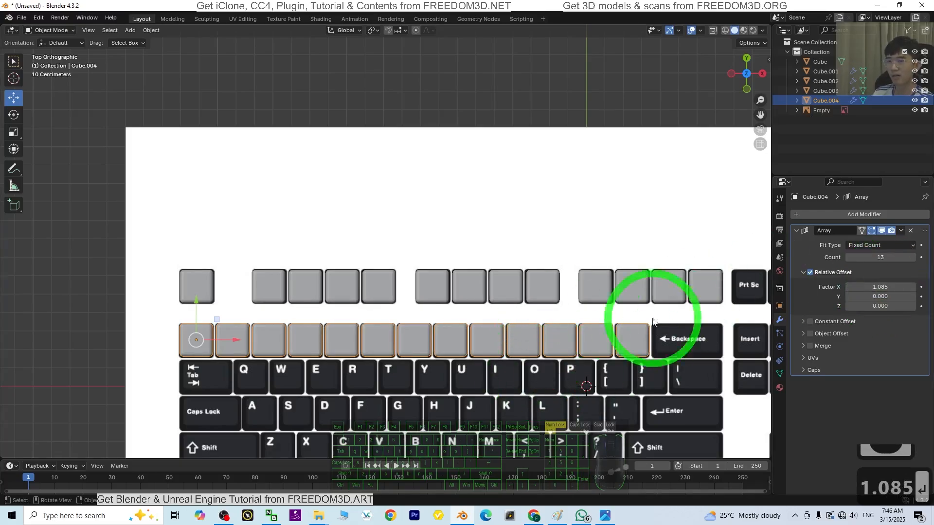
- Duplicate the Esc keycap onto the Backspace key, moving the copy about 2.69 m in X, -0.29 m in Y and -0.045 m in Z
middle_click_drag(520, 413, 520, 331)
scroll(559, 346, "down", 3)
scroll(605, 337, "up", 1)
scroll(605, 392, "down", 3)
middle_click_drag(520, 331, 528, 349)
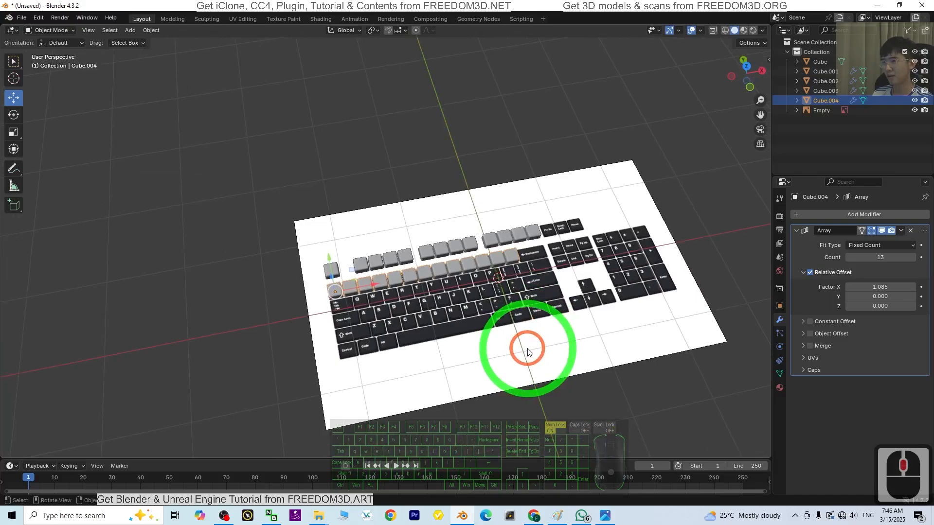
left_click(331, 271)
scroll(341, 277, "up", 3)
middle_click_drag(651, 391, 477, 350)
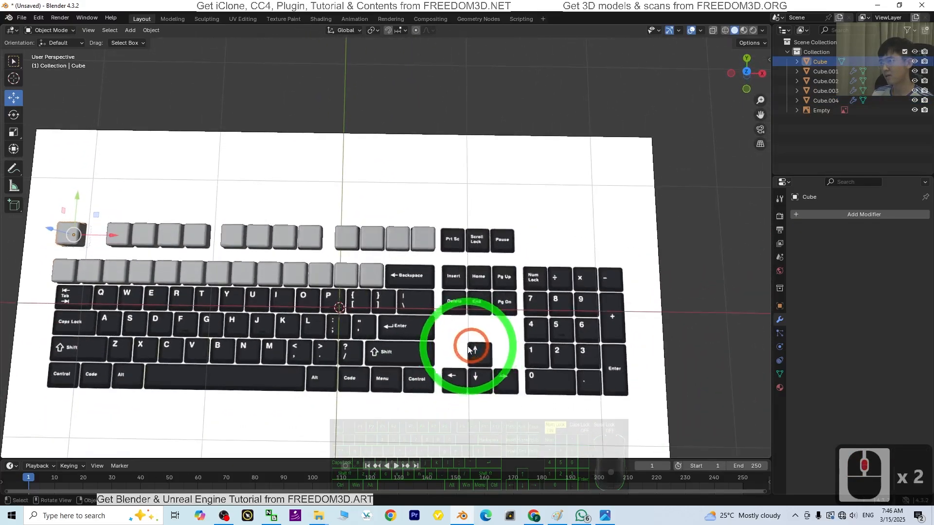
left_click(67, 273)
left_click(80, 234)
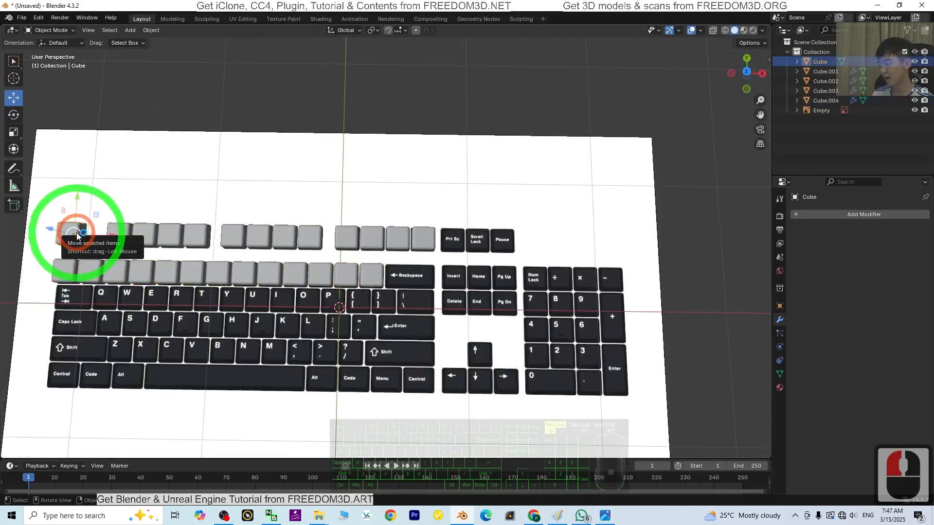
key("shift+d")
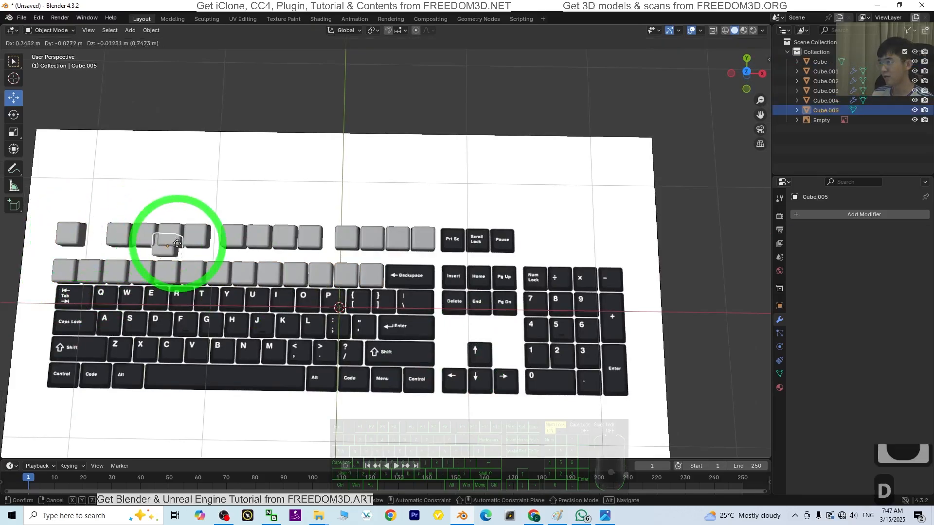
left_click(420, 273)
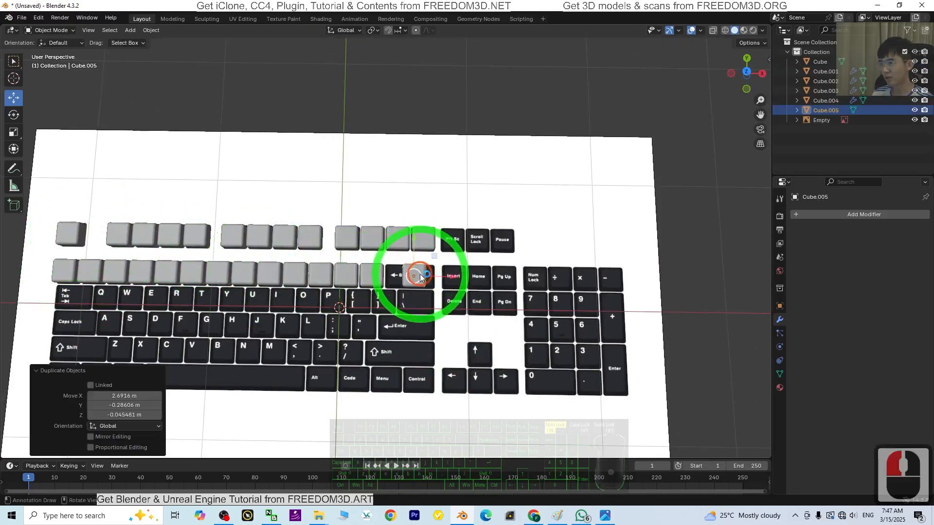
- Snap the 3D cursor to the origin of the arrayed tilde keycap
middle_click_drag(385, 371, 542, 252)
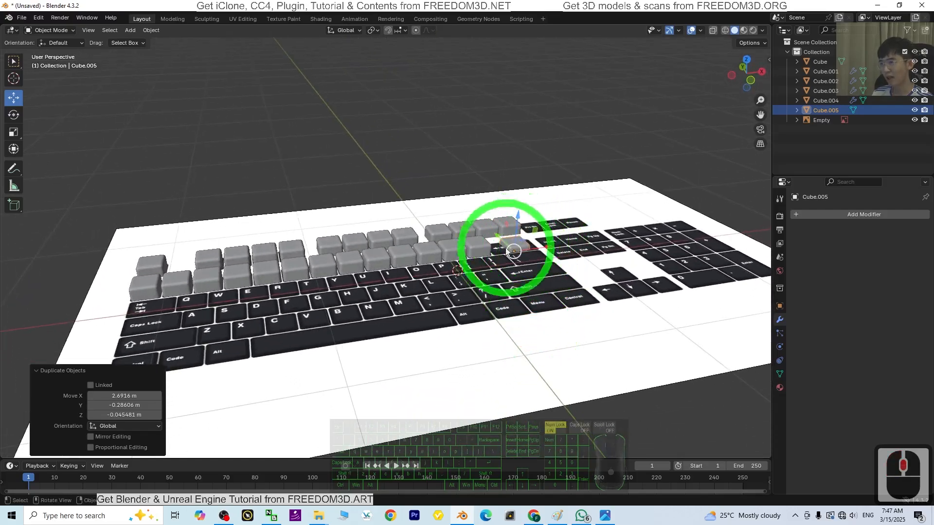
left_click(147, 285)
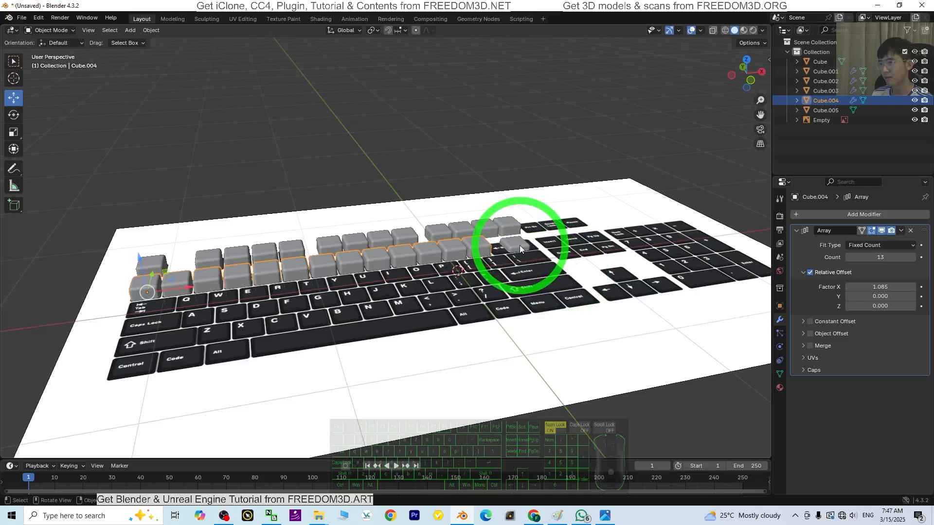
left_click(519, 245)
left_click(140, 286)
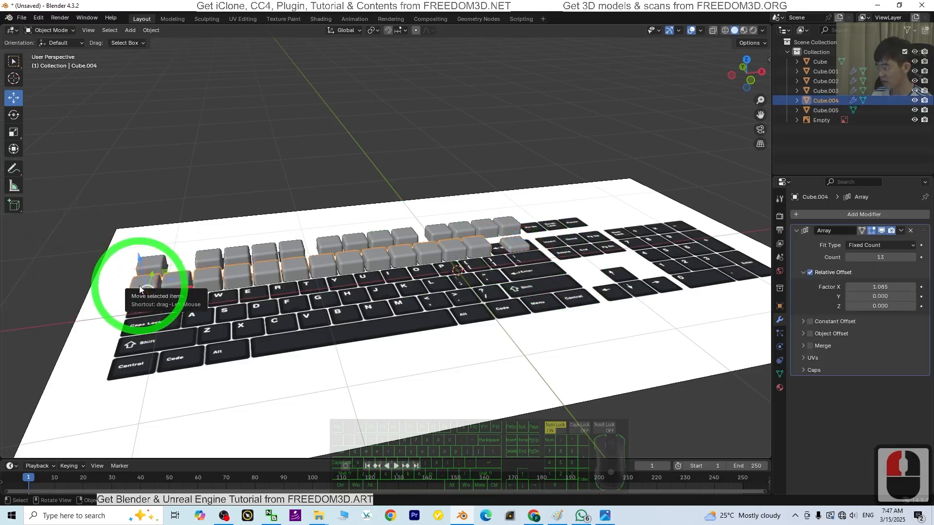
key("shift+s")
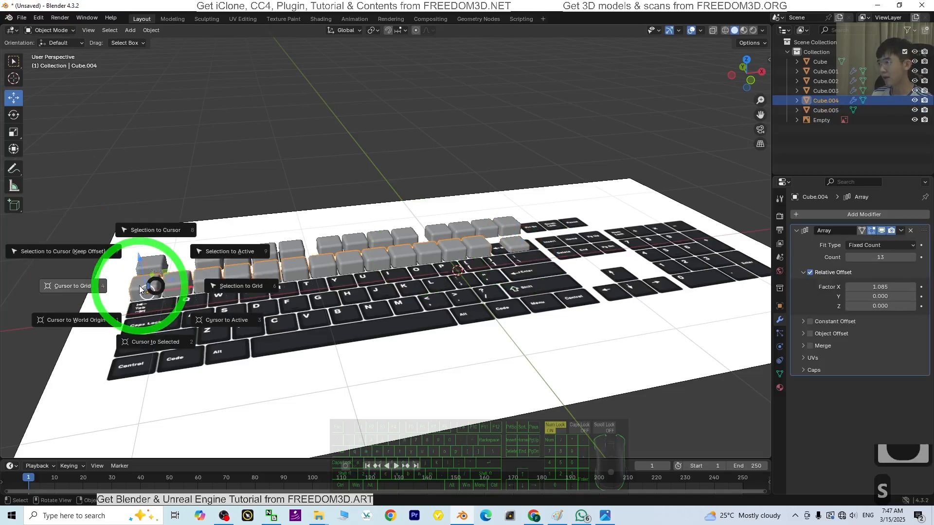
left_click(164, 345)
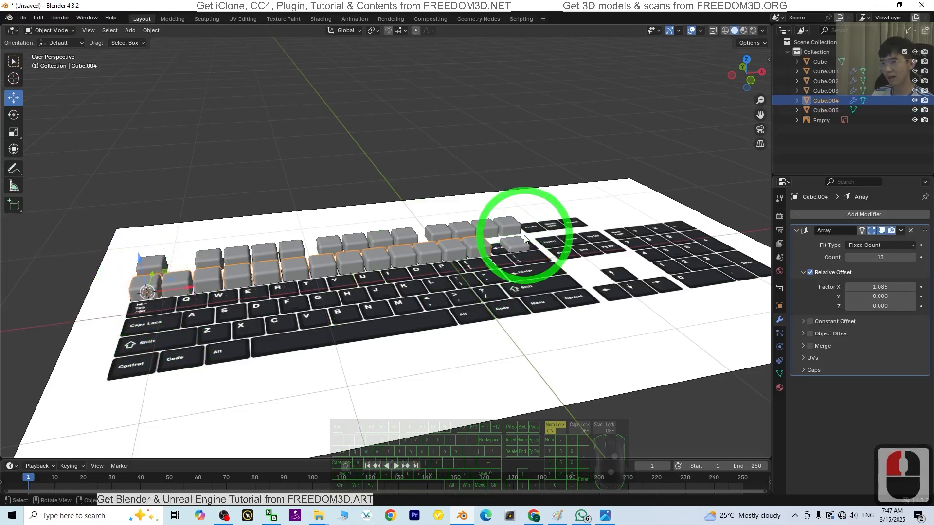
- Snap the Backspace keycap to the 3D cursor and move it about 2.668 m along X back over the Backspace key
left_click(511, 244)
key("shift+s")
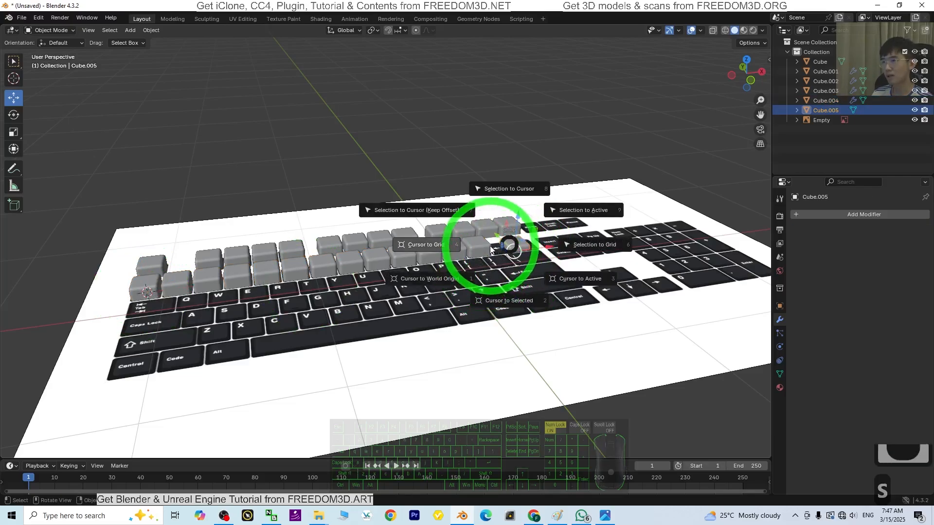
left_click(512, 189)
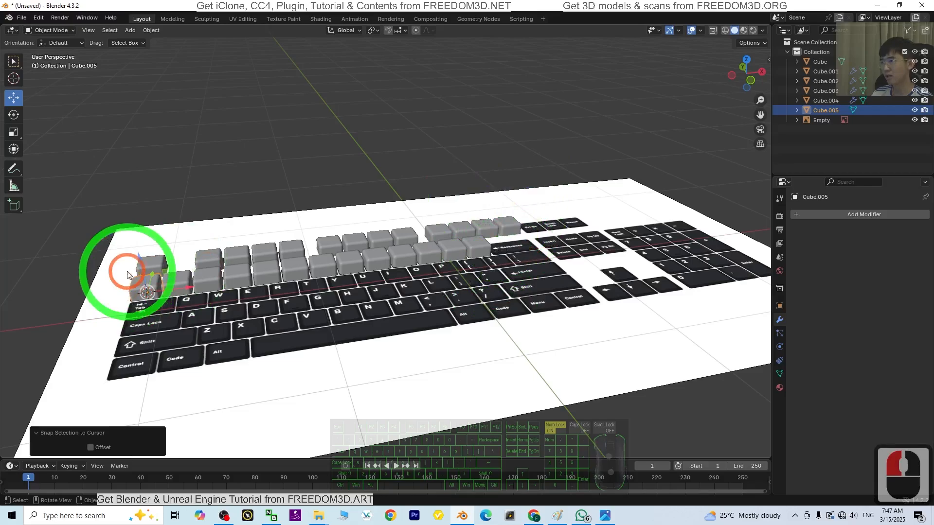
left_click_drag(189, 286, 562, 290)
middle_click_drag(657, 277, 500, 404)
scroll(428, 316, "up", 7)
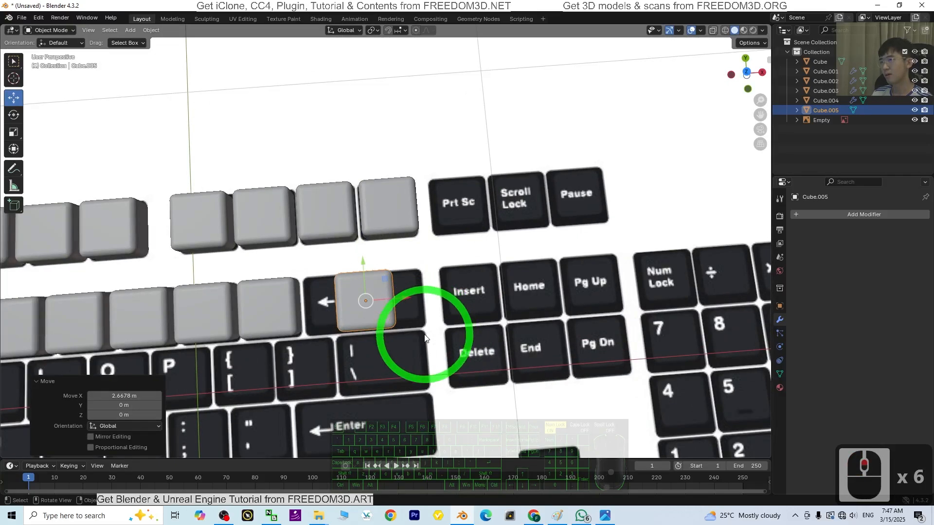
middle_click_drag(428, 340, 406, 326)
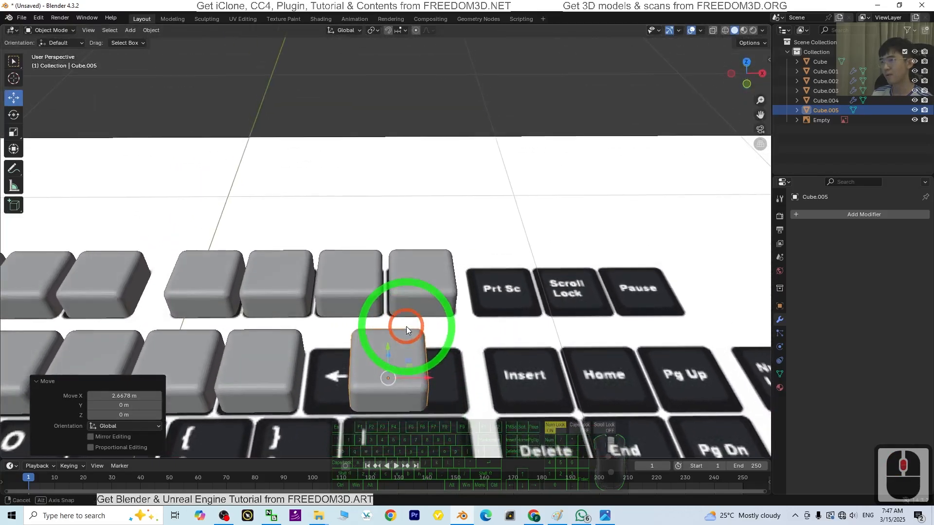
middle_click_drag(444, 388, 458, 342, "shift")
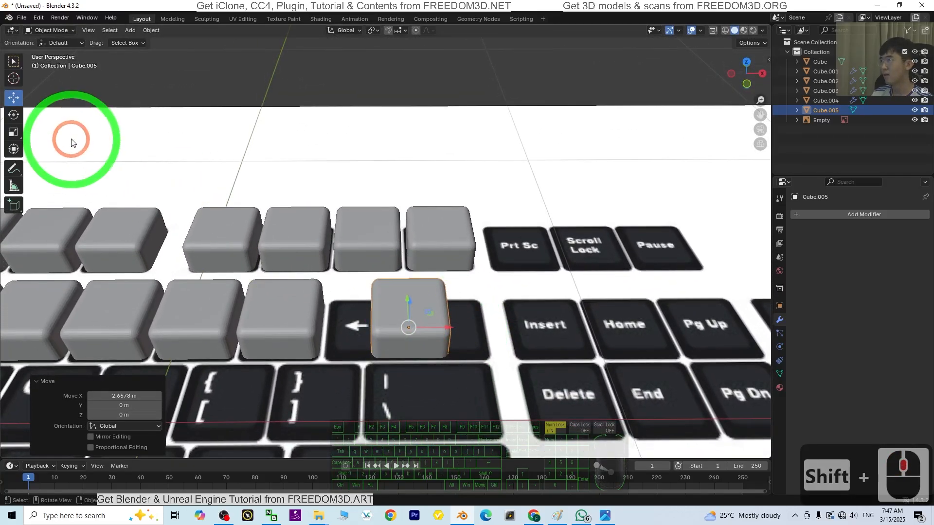
- Scale the Backspace keycap along X by about 2.062 to cover the full width of the Backspace key
left_click(51, 30)
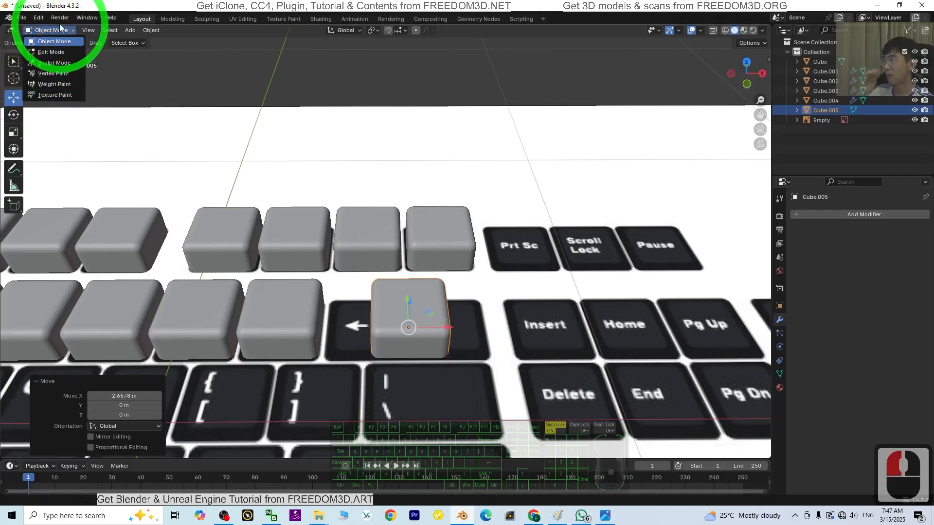
left_click(79, 26)
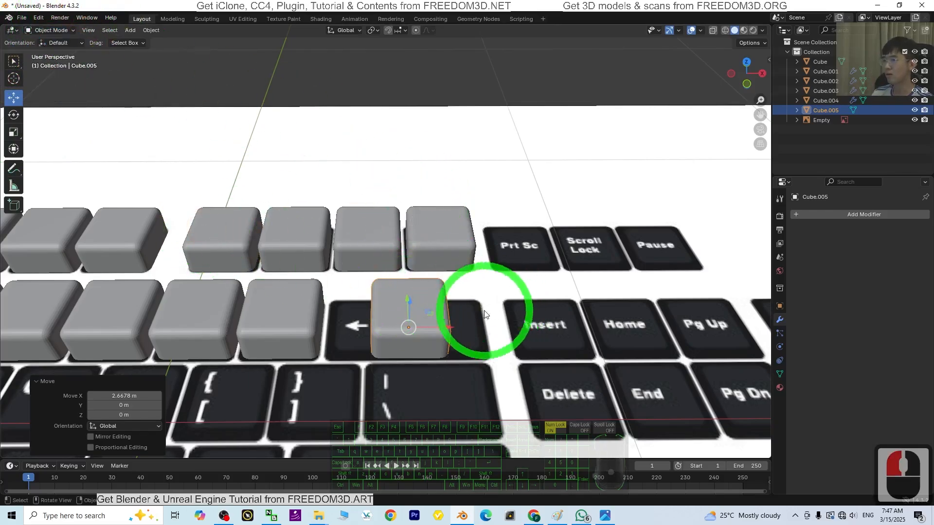
middle_click_drag(488, 335, 488, 351)
left_click(14, 131)
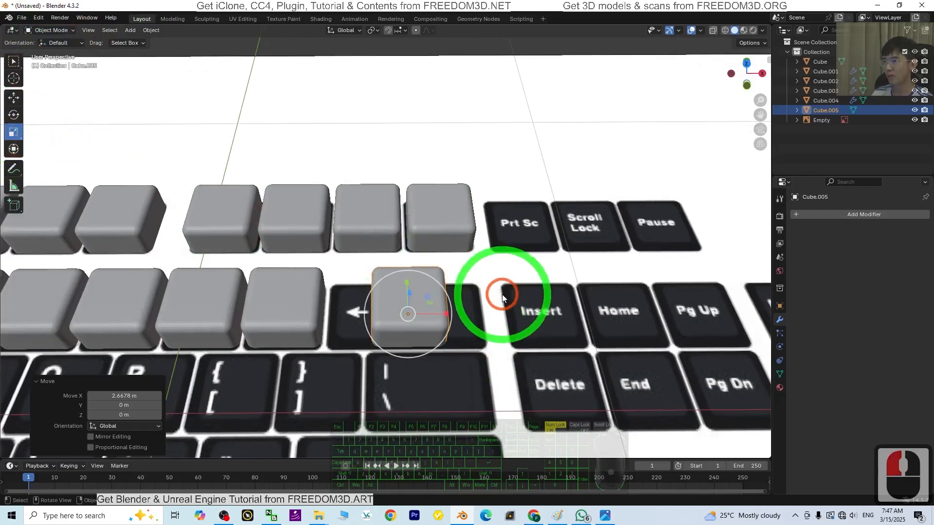
left_click_drag(442, 313, 484, 314)
middle_click_drag(485, 314, 498, 354)
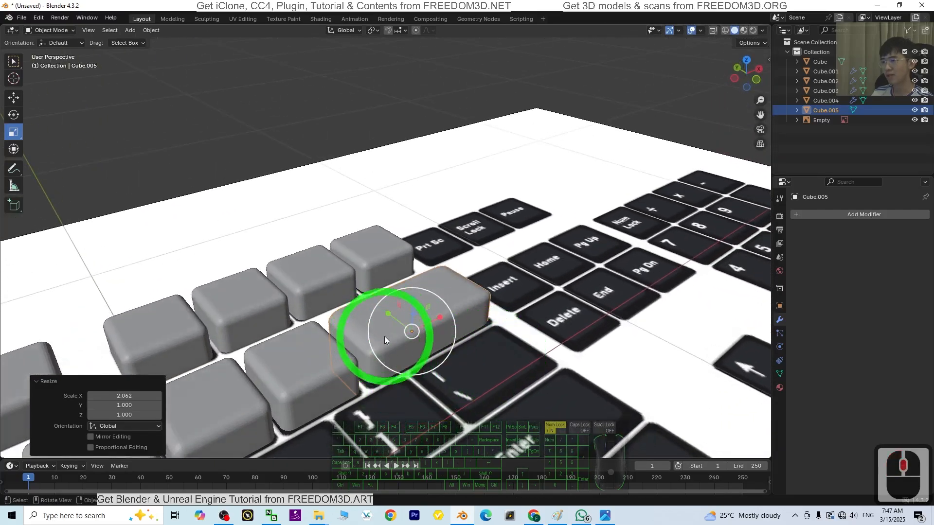
- Delete the stretched keycap on the Backspace key
scroll(384, 337, "down", 6)
middle_click_drag(517, 355, 511, 355)
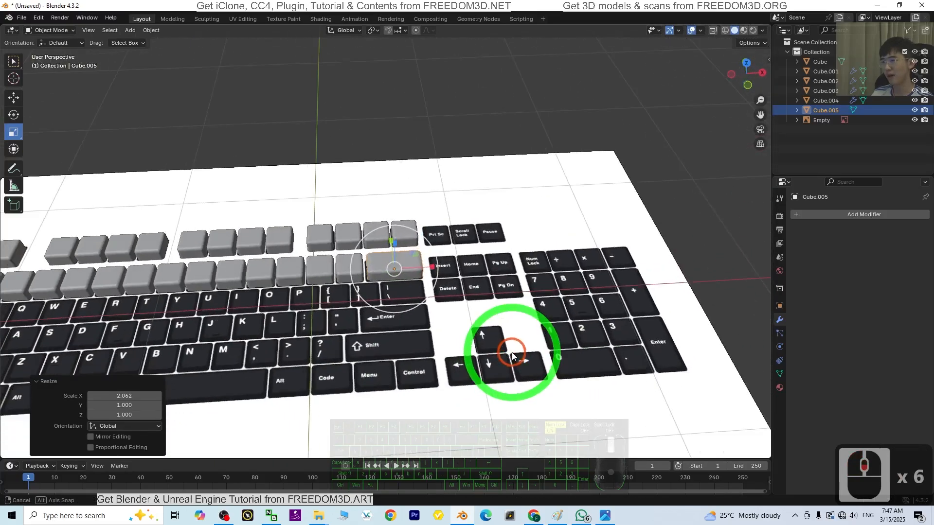
left_click(408, 265)
key("Delete")
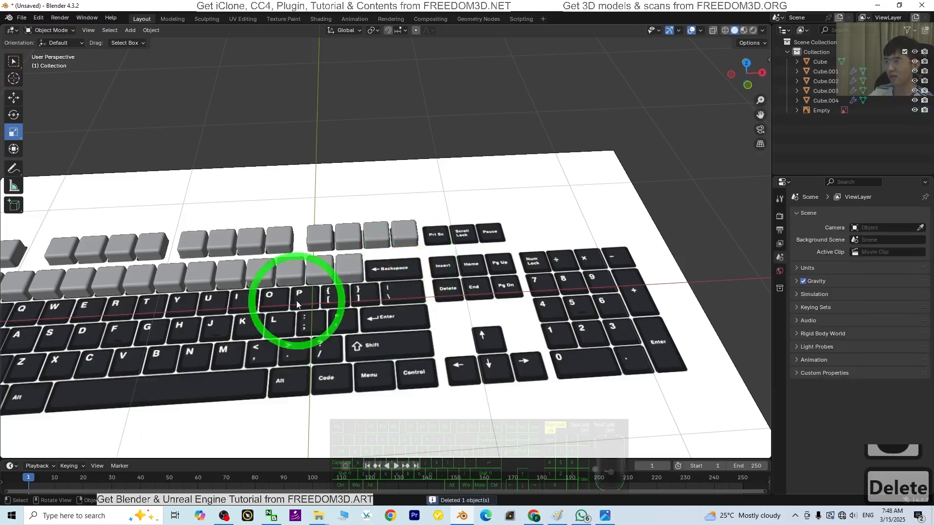
- Check the Esc keycap's scale values in its object transform properties
scroll(116, 239, "down", 2)
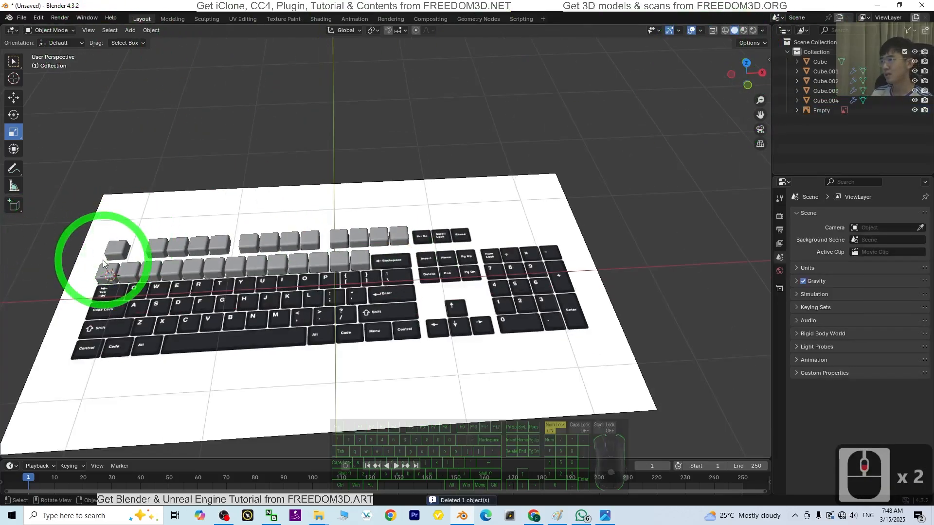
left_click(117, 250)
left_click(819, 290)
left_click(780, 308)
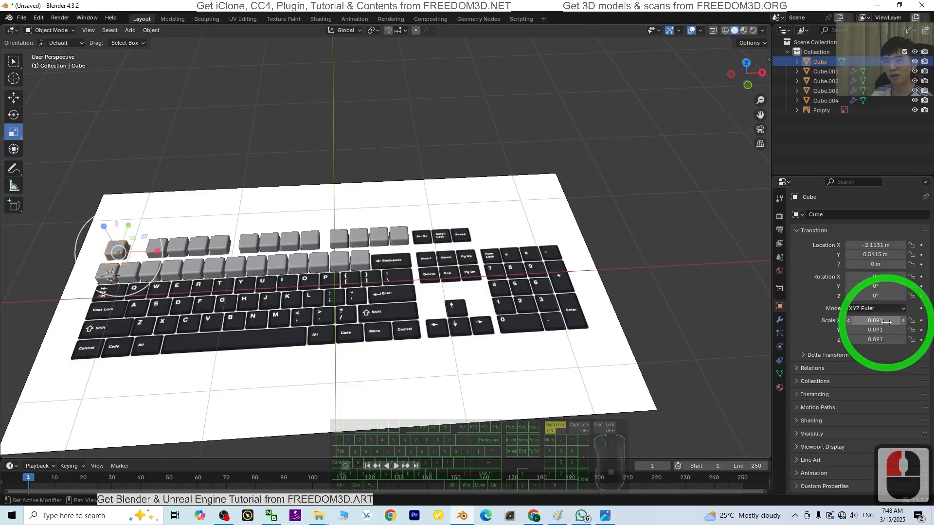
- Add a 2 m mesh cube at the 3D cursor and set its X scale to 0.91
left_click(130, 31)
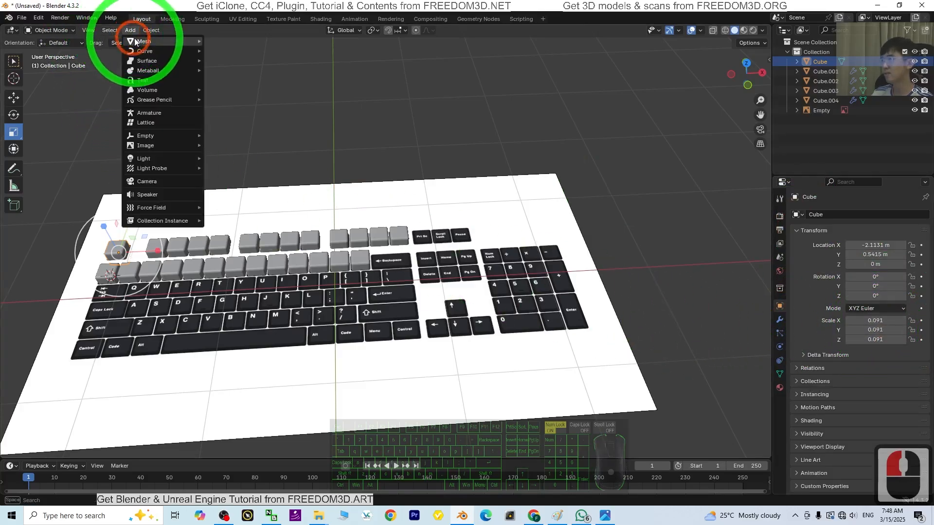
left_click(138, 42)
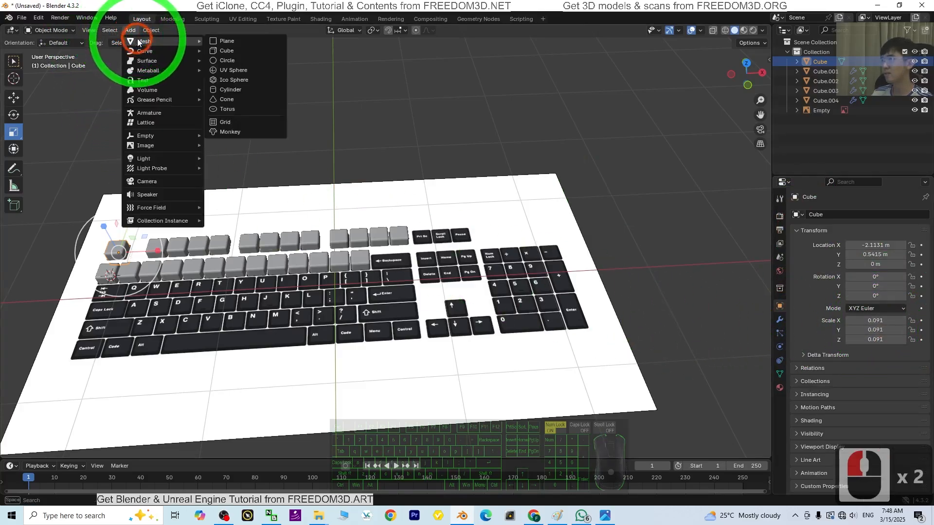
left_click(237, 52)
scroll(388, 293, "down", 2)
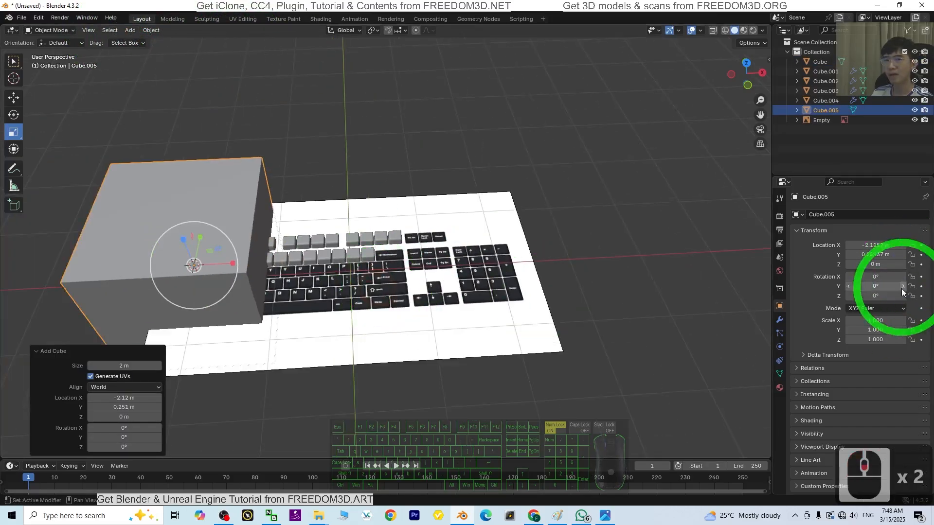
left_click(869, 321)
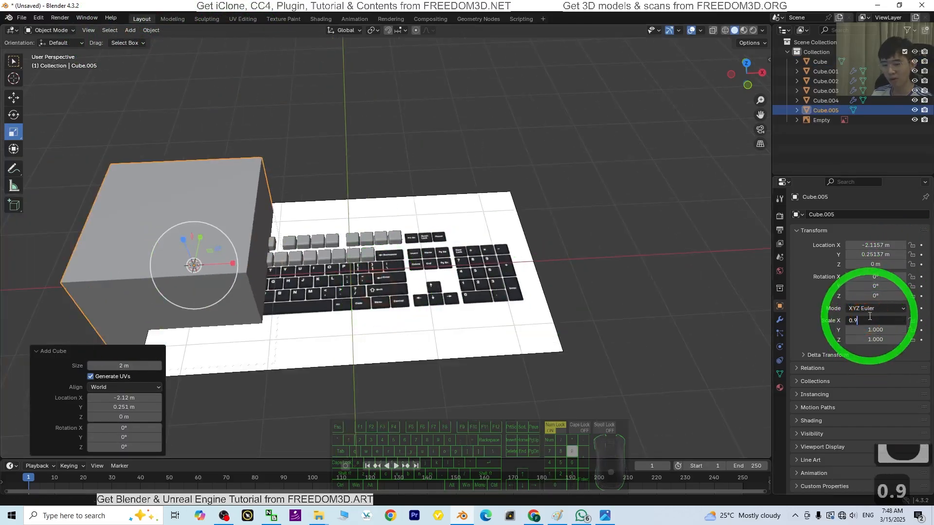
key("Return")
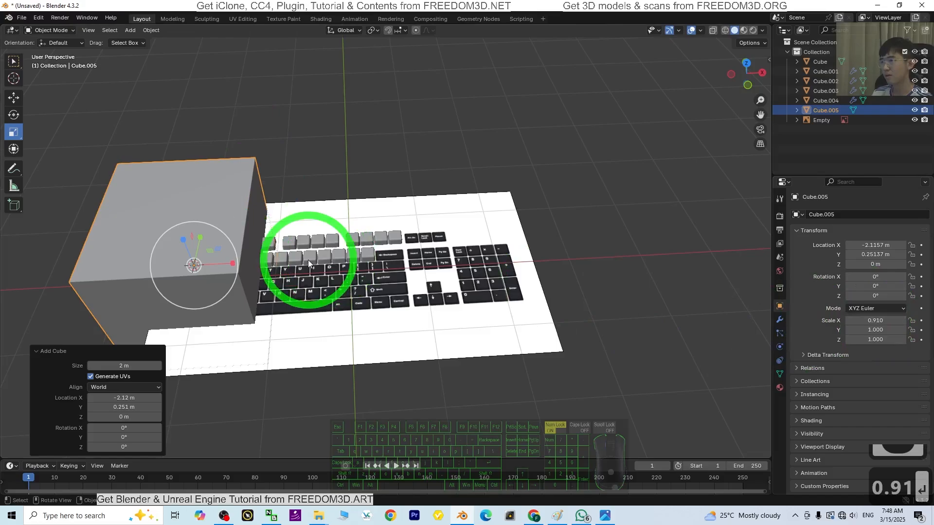
- Match the new cube to the existing keycaps' scale by setting its X, Y and Z scale to 0.091
left_click(275, 241)
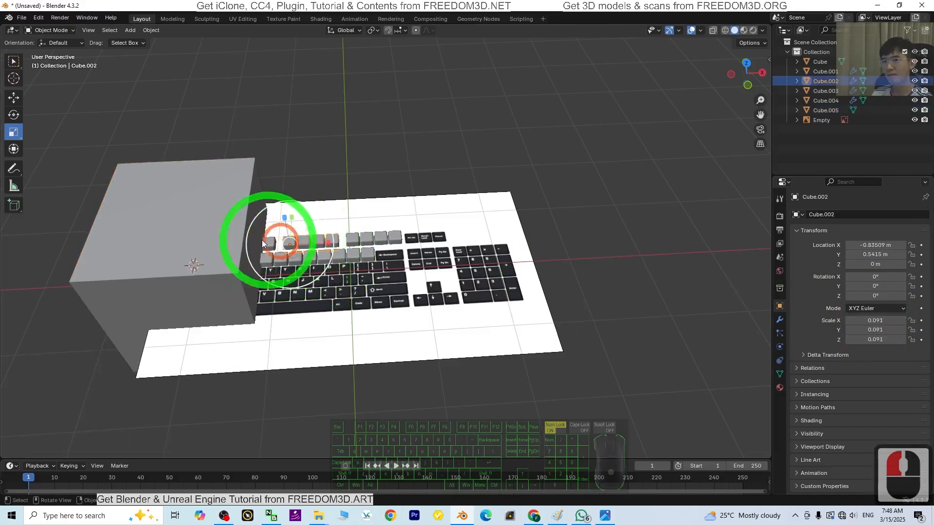
left_click(162, 243)
double_click(878, 320)
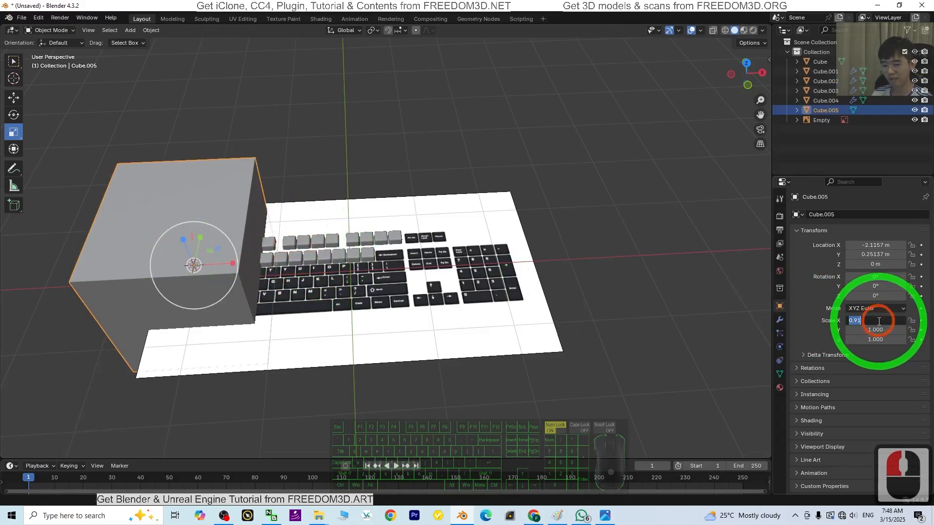
type("0.091")
key("Return")
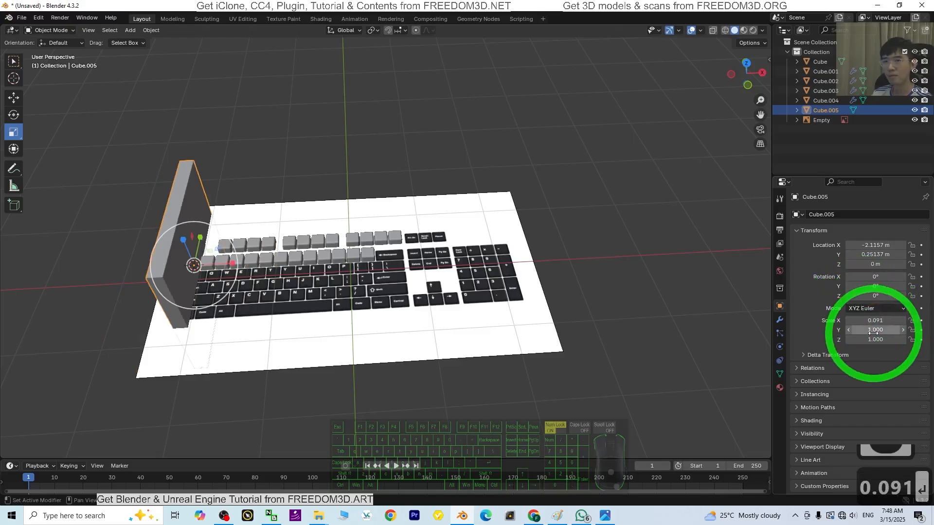
double_click(872, 329)
type("0.091")
key("Return")
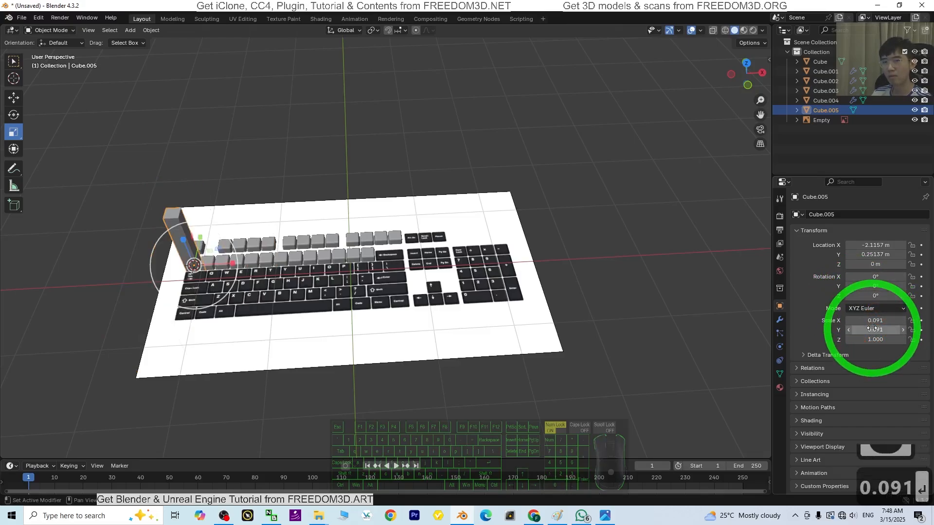
double_click(877, 340)
type("0.09")
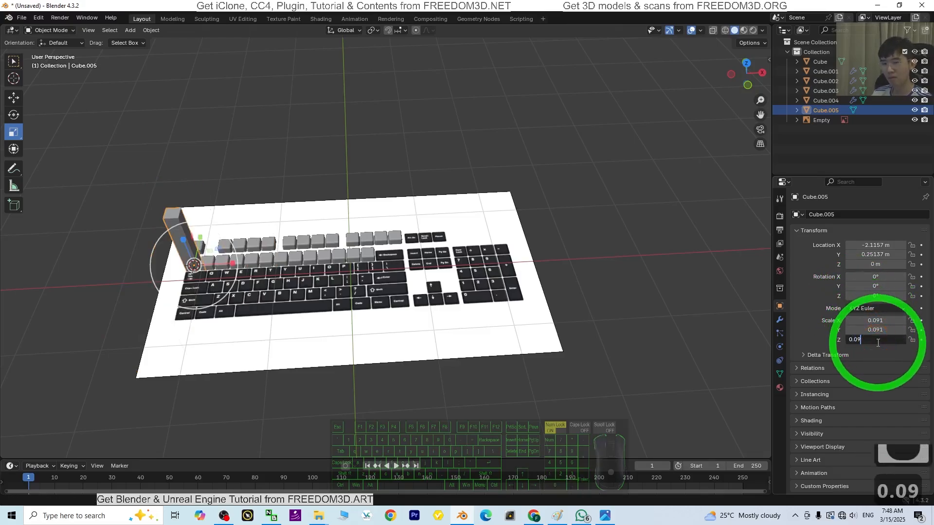
type("1")
key("Return")
- Move the small cube about 2.66 m along X onto the Backspace key in the reference picture
scroll(340, 243, "up", 3)
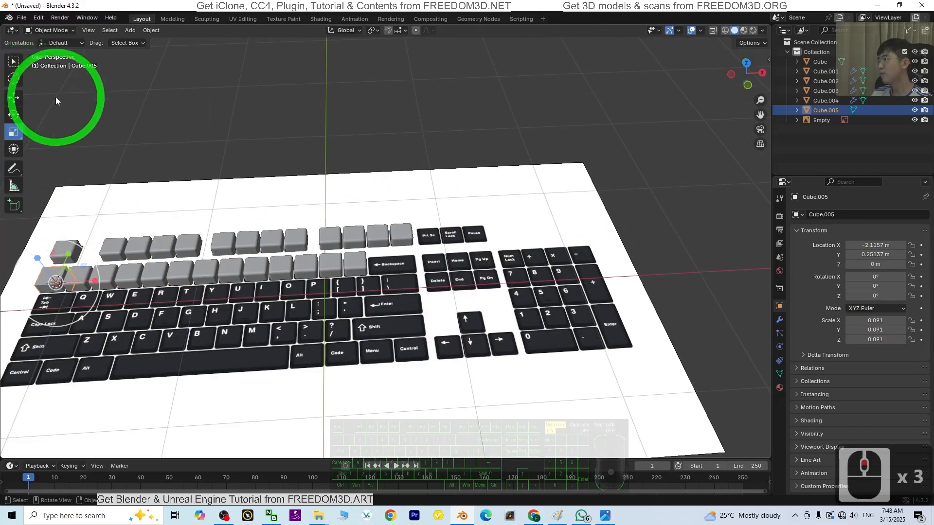
left_click(14, 98)
left_click_drag(88, 282, 433, 300)
scroll(438, 281, "up", 6)
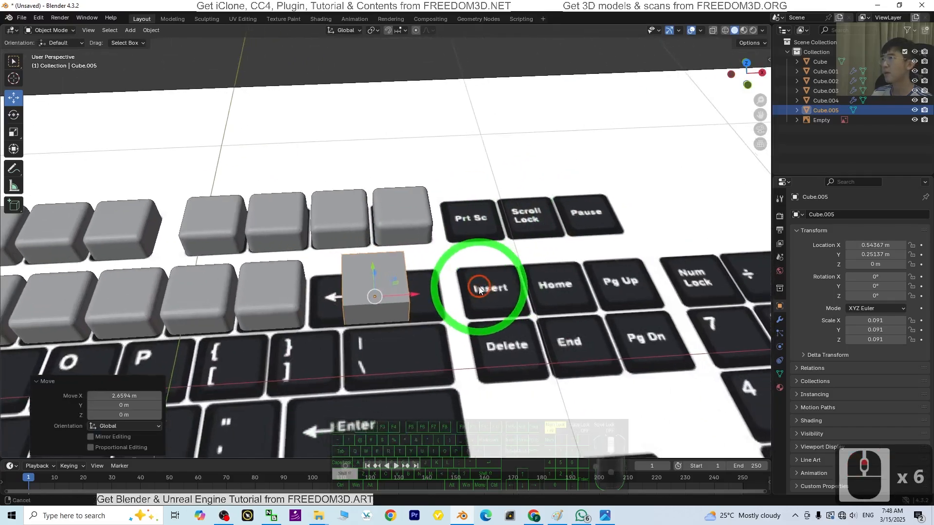
- In Edit Mode, select the cube's two opposite side faces along X and scale them by about 2 along X
left_click(54, 37)
left_click(48, 54)
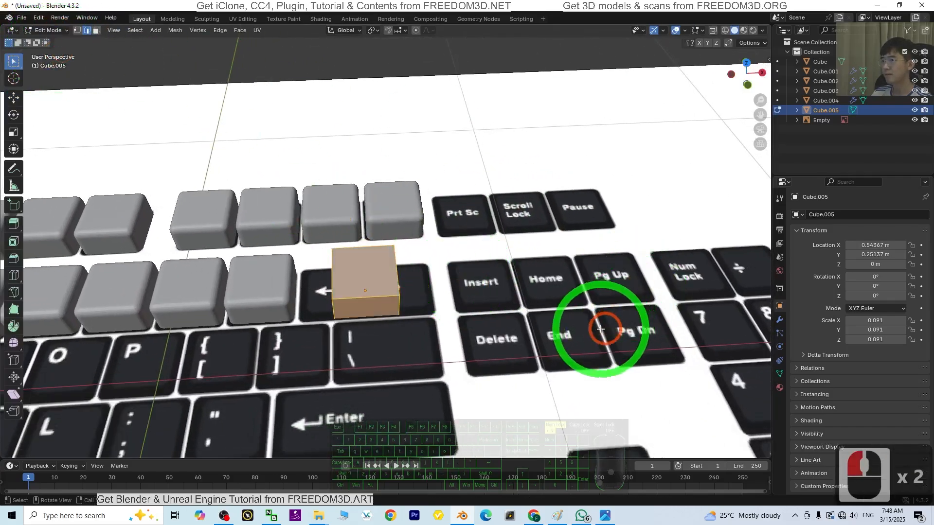
middle_click_drag(605, 333, 408, 315)
left_click(408, 315)
mouse_move(289, 328)
middle_mouse_down()
mouse_move(329, 327)
mouse_move(303, 316)
middle_mouse_up()
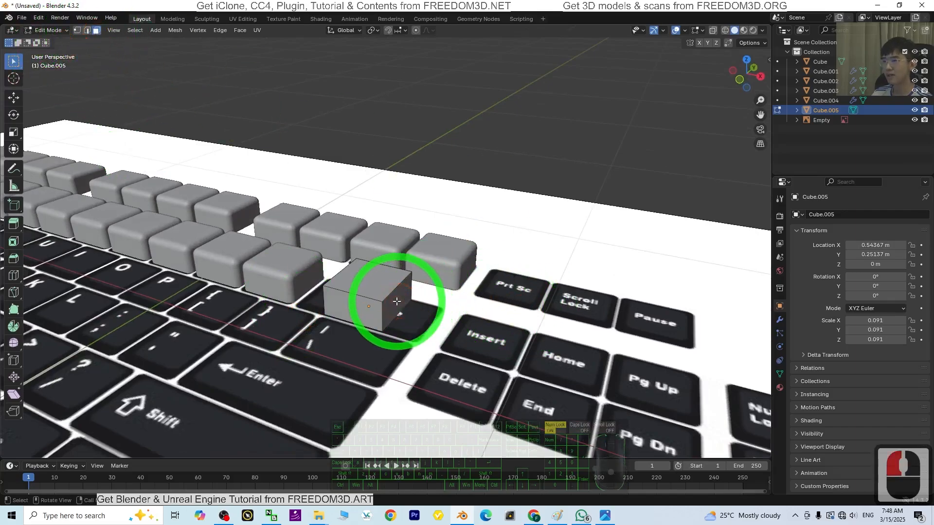
middle_click_drag(396, 291, 351, 318)
left_click(351, 317, "shift")
middle_click_drag(594, 248, 556, 307)
left_click(12, 134)
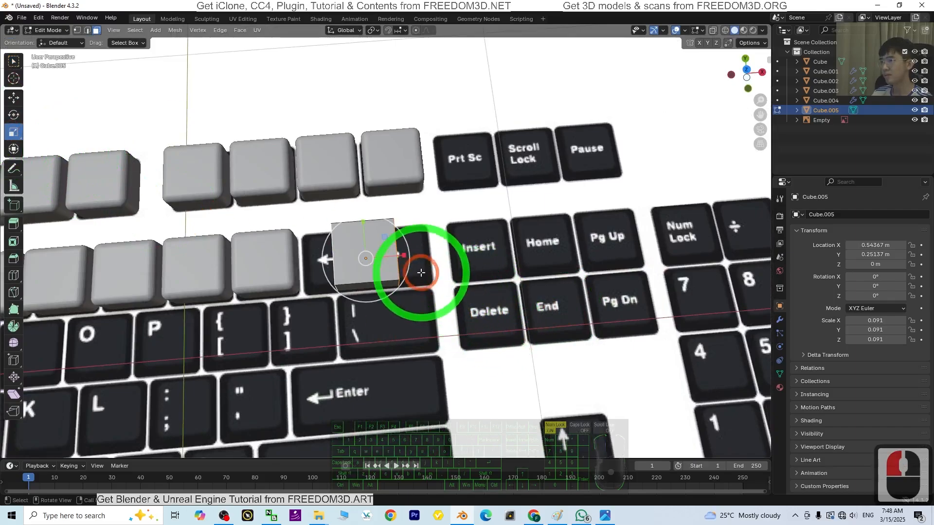
left_click_drag(406, 255, 443, 257)
- Fit the block to the Backspace key in top view by shifting the faces slightly and scaling them by 1.05 along X
left_click(747, 70)
scroll(463, 257, "up", 2)
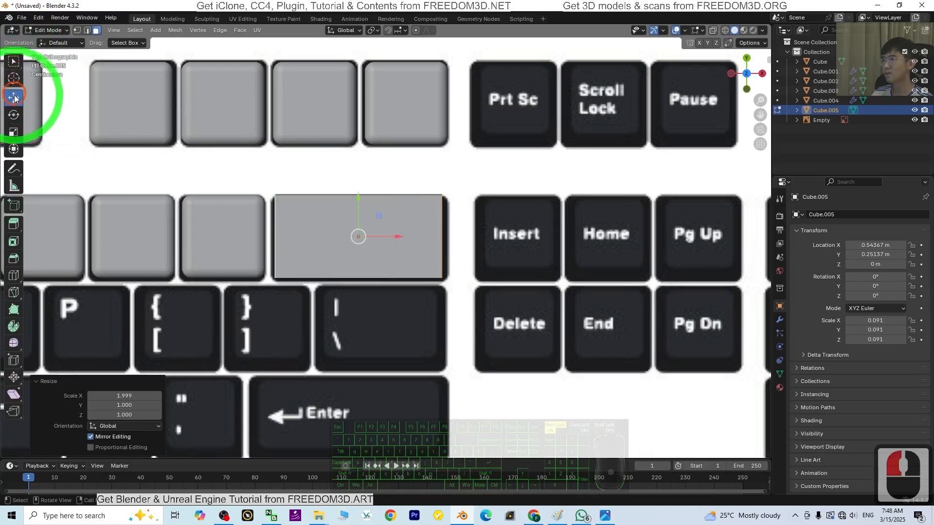
left_click_drag(398, 237, 401, 238)
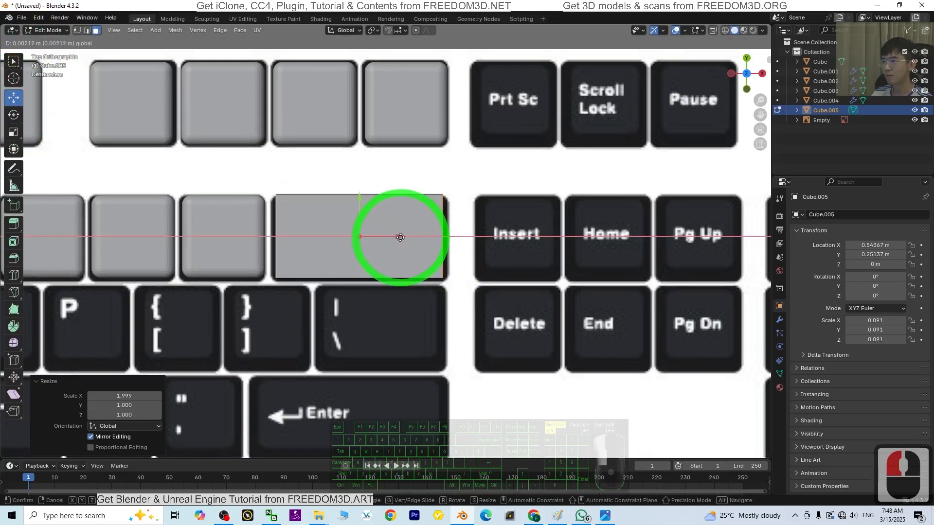
left_click_drag(400, 237, 400, 236)
left_click(13, 132)
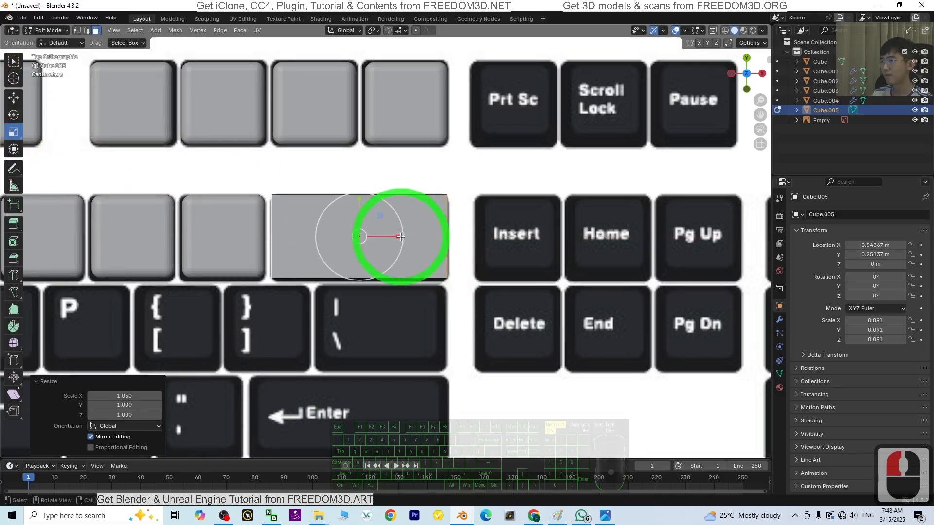
- Select the whole Backspace block and bevel its edges with an offset of about 0.168 m and 7 segments
middle_click_drag(399, 445, 479, 332)
key("a")
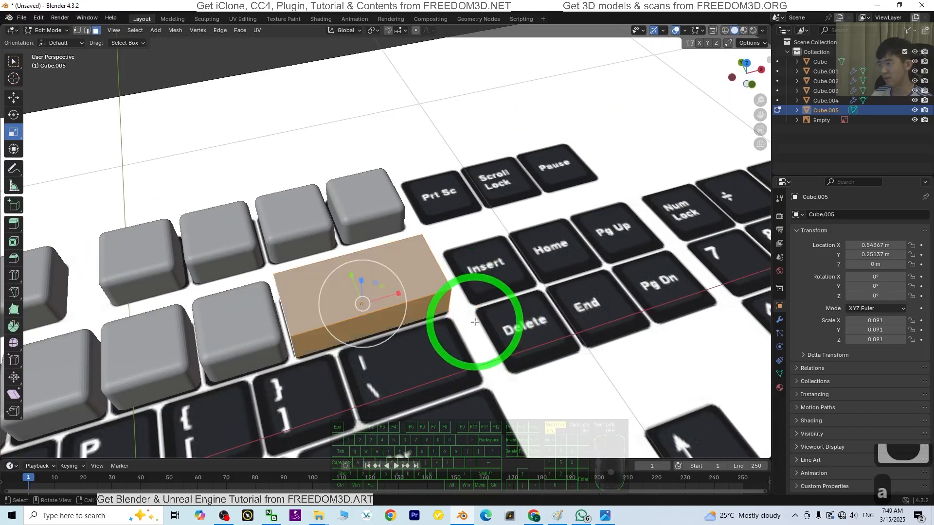
key("ctrl+b")
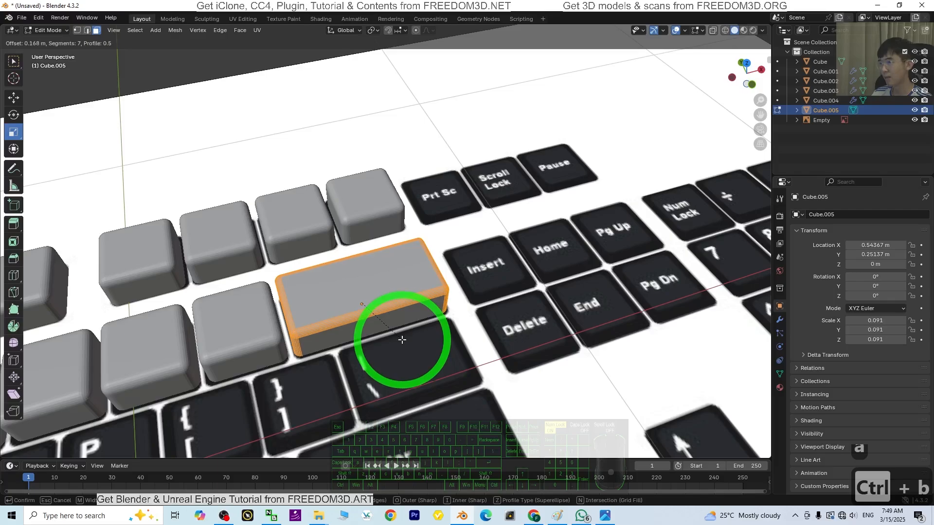
left_click(402, 339)
- Increase the bevel width to 0.238 m, comparing the rounding with the neighbouring keycap in front view
middle_click_drag(386, 377, 319, 334)
scroll(292, 337, "up", 2)
scroll(163, 348, "up", 2)
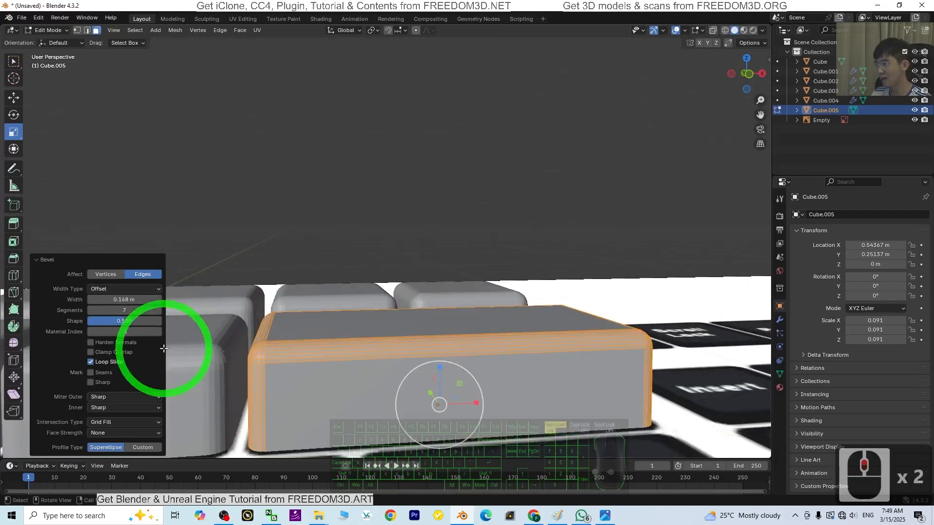
middle_click_drag(329, 402, 390, 375, "shift")
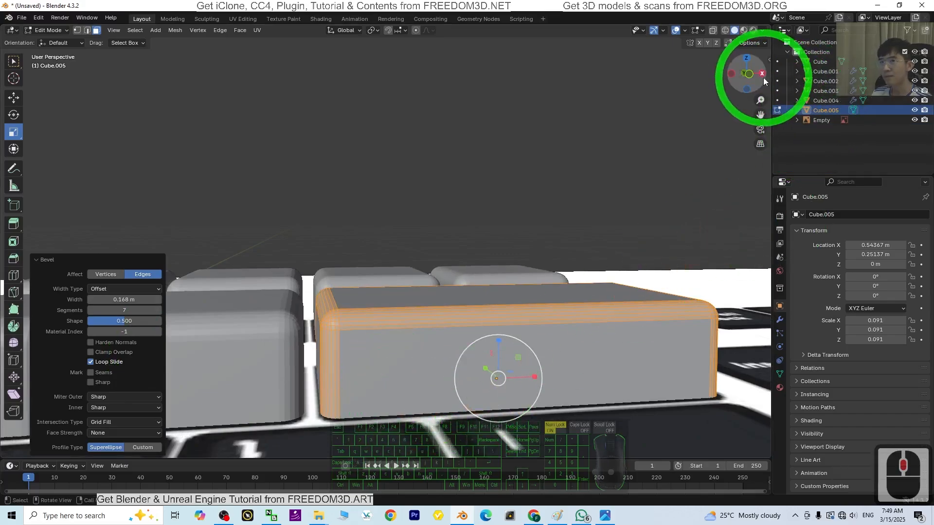
left_click(749, 75)
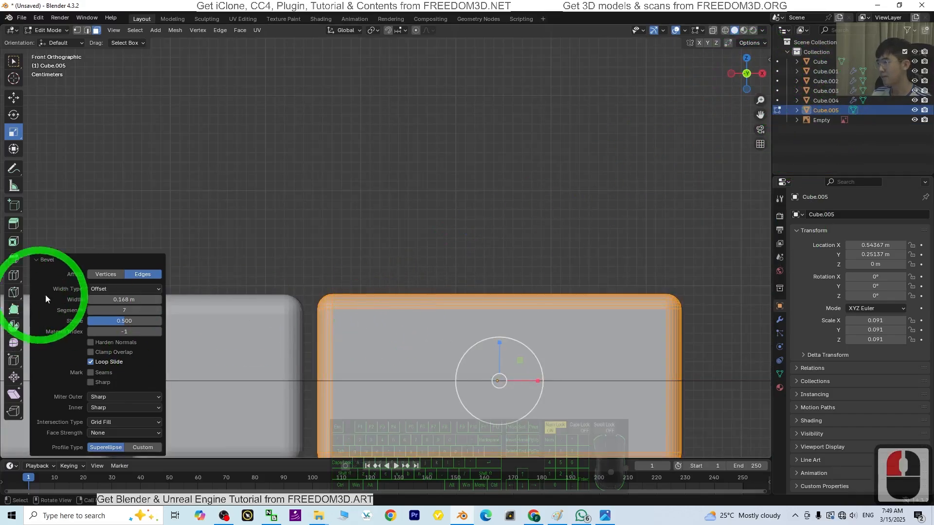
double_click(158, 300)
left_click(158, 300)
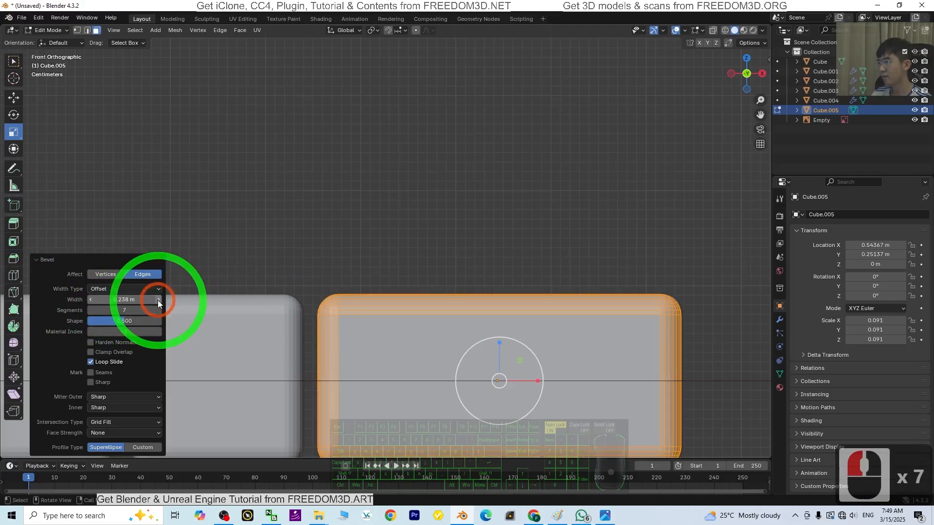
- Return to Object Mode and set the Backspace keycap's origin to its center of mass (volume)
scroll(414, 321, "down", 5)
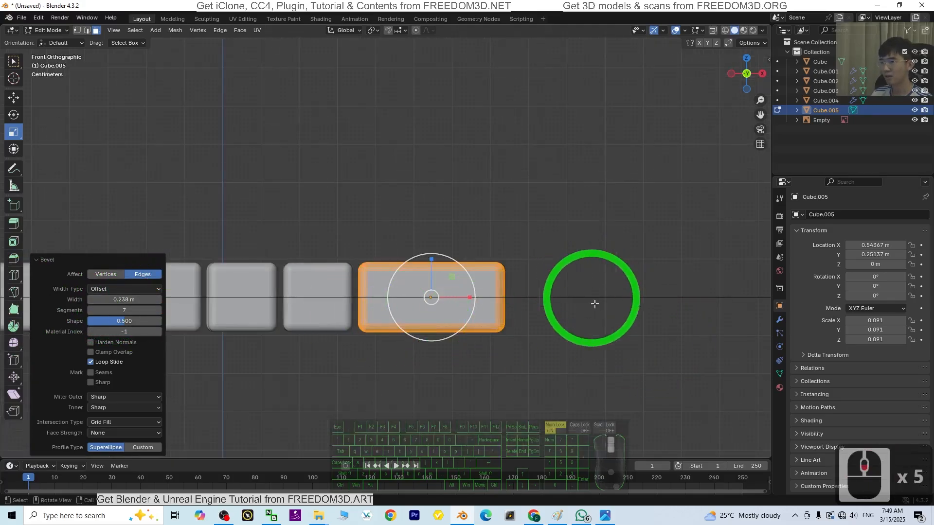
middle_click_drag(594, 305, 615, 369)
left_click(47, 30)
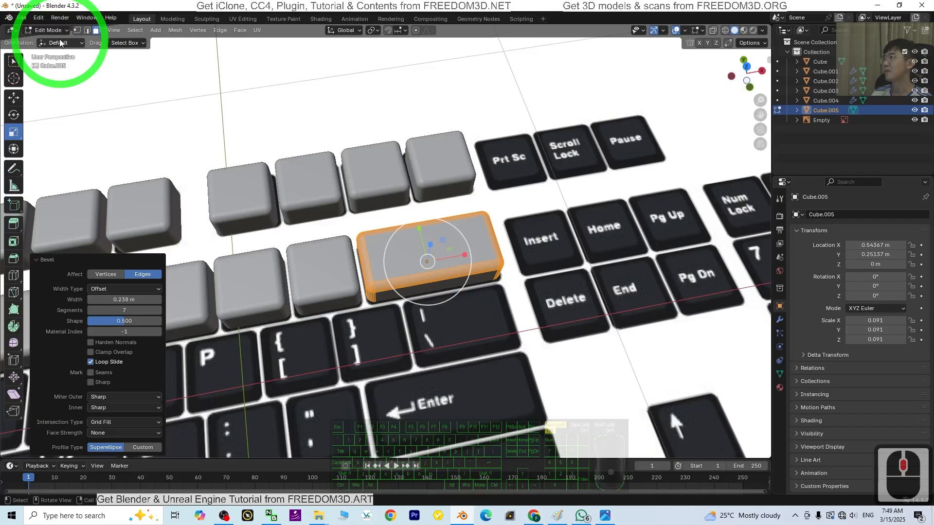
left_click(47, 41)
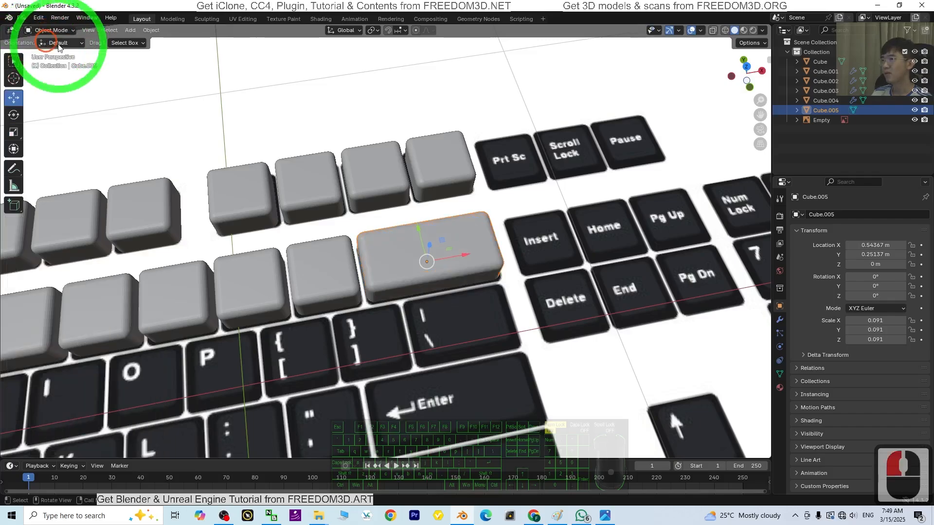
left_click(483, 235)
right_click(482, 236)
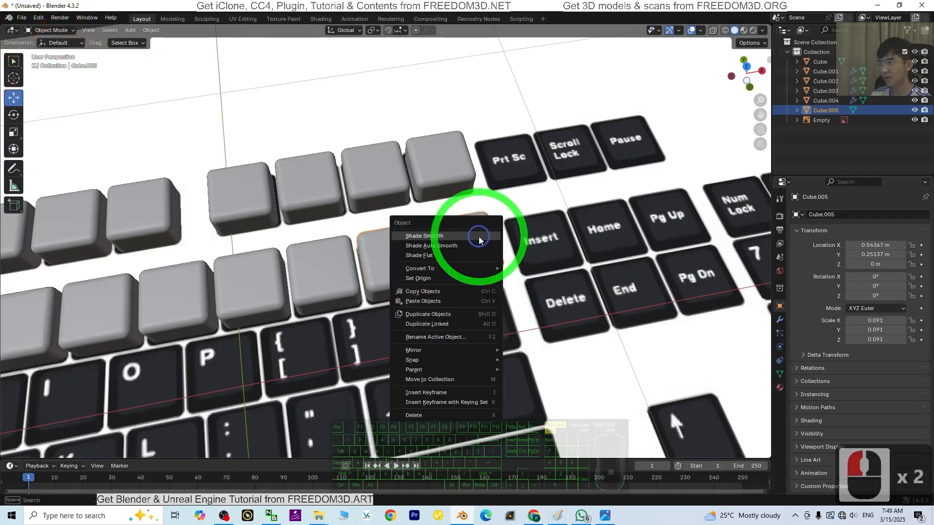
mouse_move(438, 279)
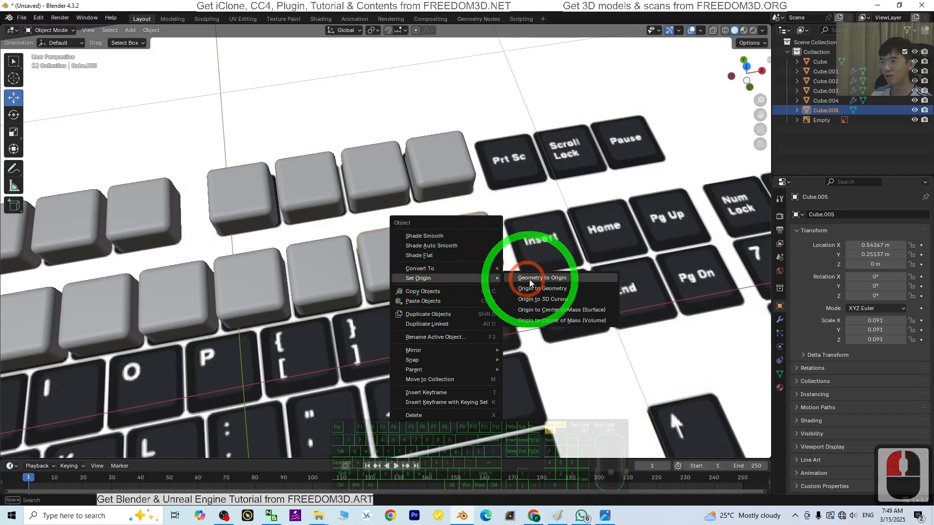
left_click(572, 321)
- Duplicate the Backspace keycap and place the copy over the numpad 0 key, about 1.079 m in X and -0.794 m in Y
scroll(430, 255, "down", 6)
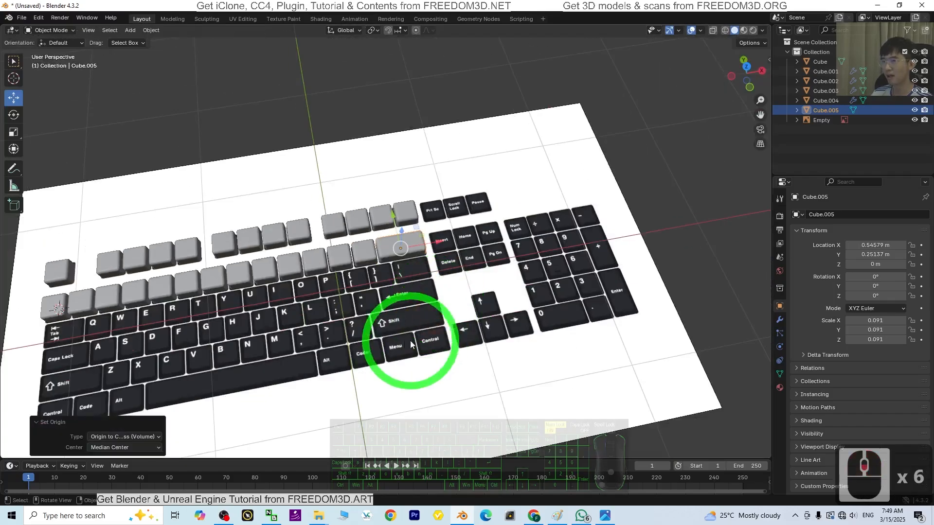
middle_click_drag(477, 350, 476, 362)
middle_click_drag(373, 357, 539, 336, "shift")
middle_click_drag(483, 348, 458, 367)
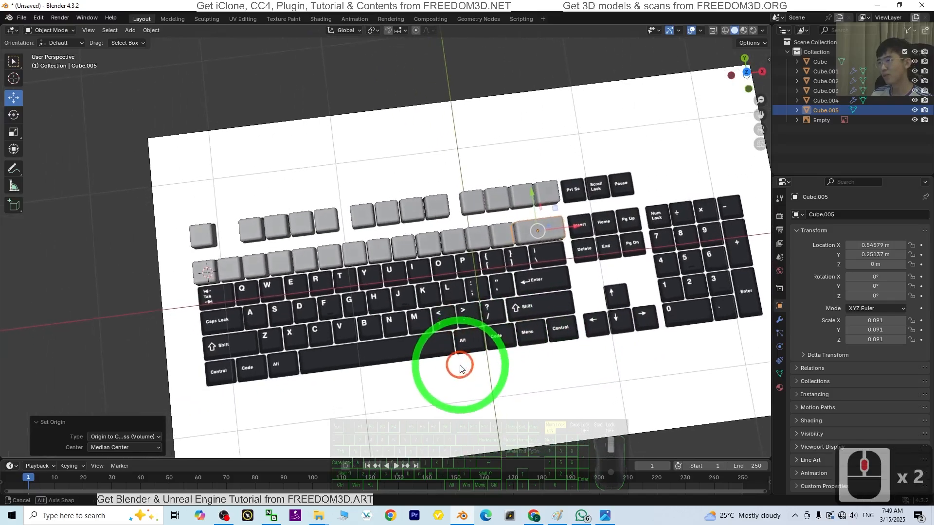
middle_click(567, 226)
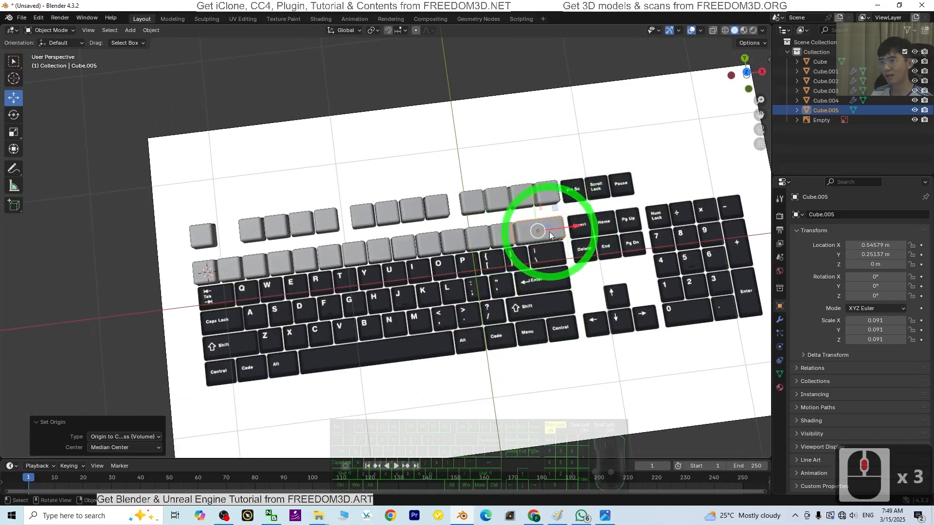
middle_click_drag(535, 221, 729, 146)
left_click(742, 75)
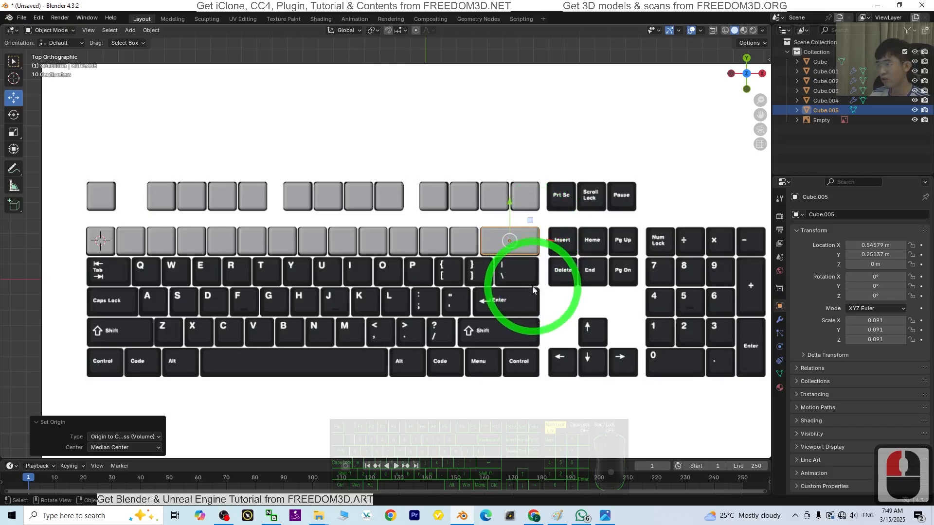
key("shift+d")
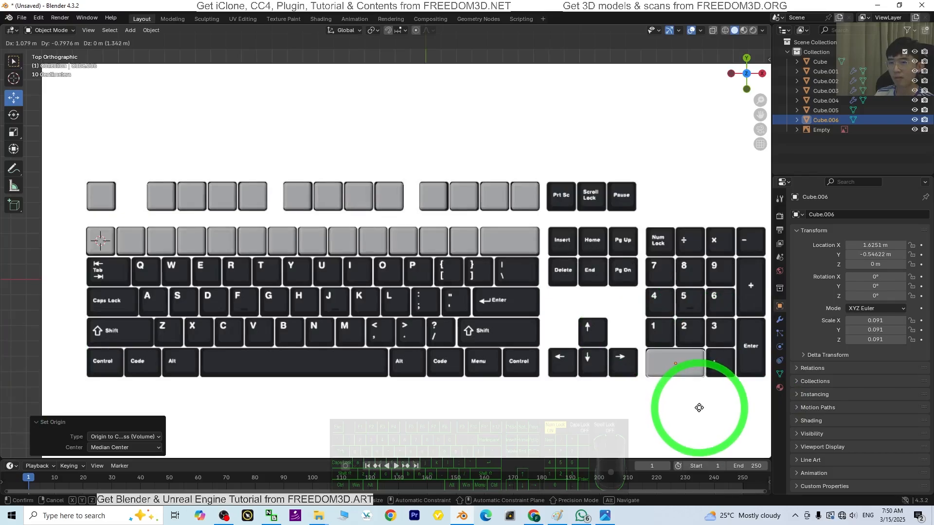
left_click(698, 407)
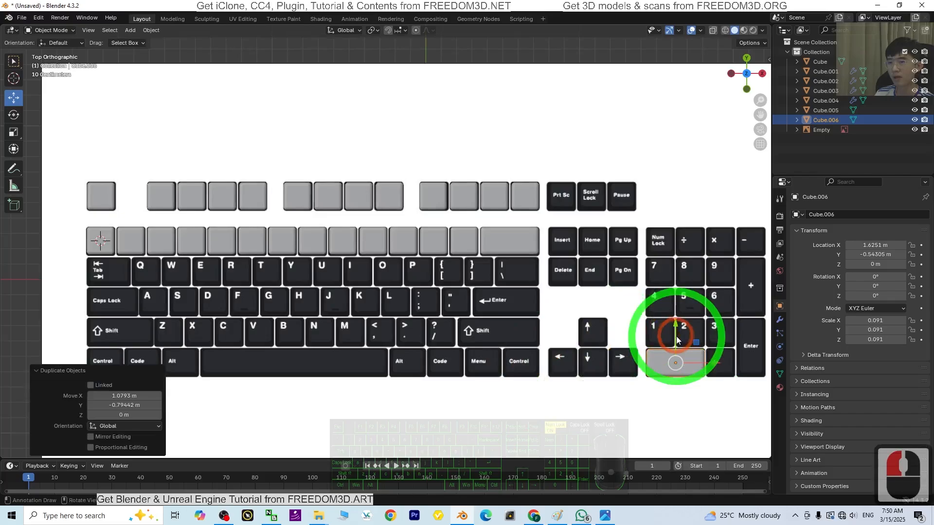
- Duplicate the numpad 0 keycap and place the copy near the numpad + key, about 0.484 m in X and 0.494 m in Y
middle_click_drag(621, 381, 531, 354, "shift")
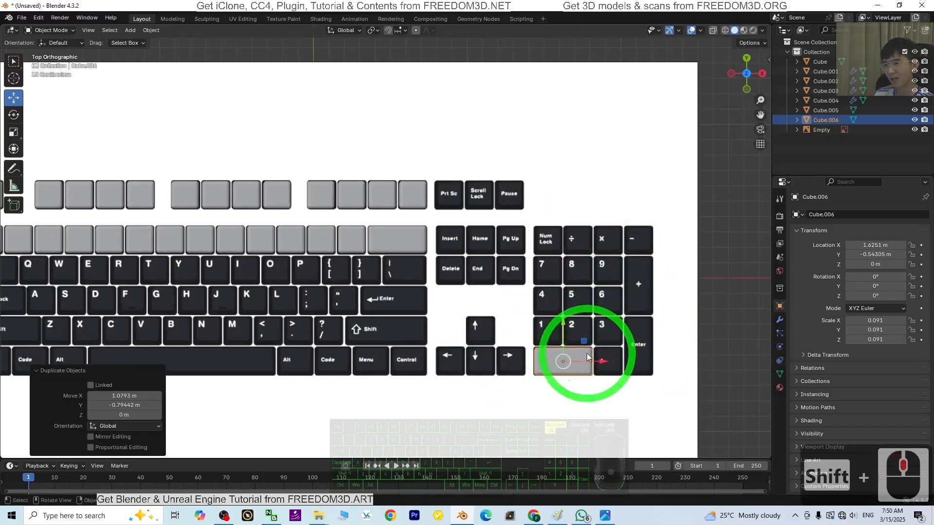
key("shift+d")
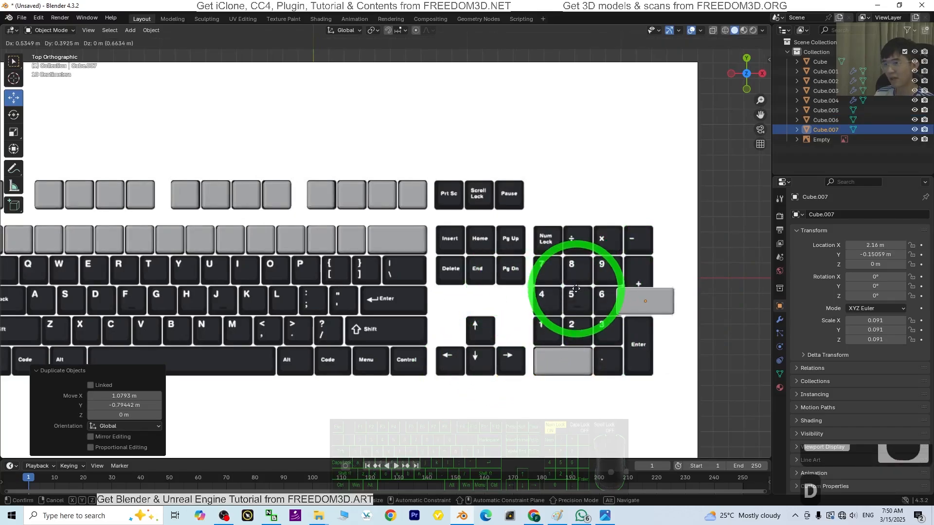
left_click(569, 292)
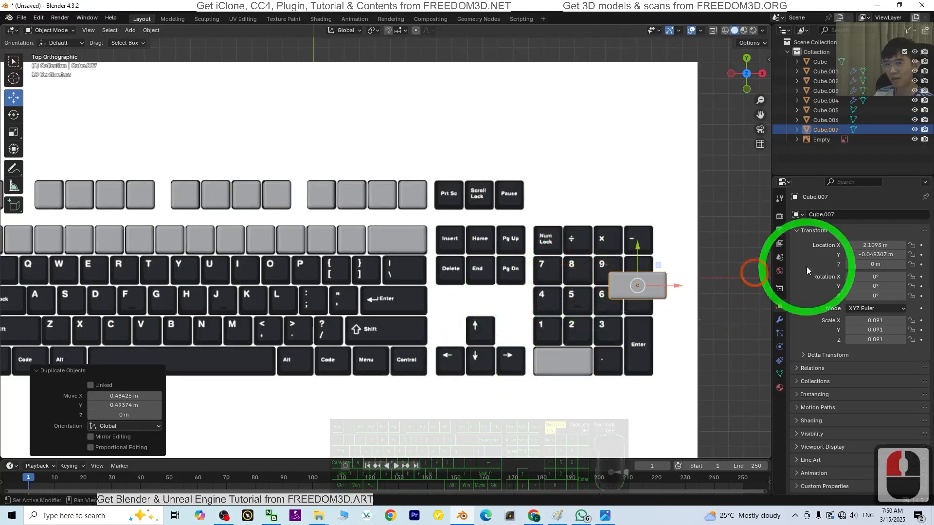
- Rotate the keycap copied near the numpad + key to 90° about Z
left_click(14, 114)
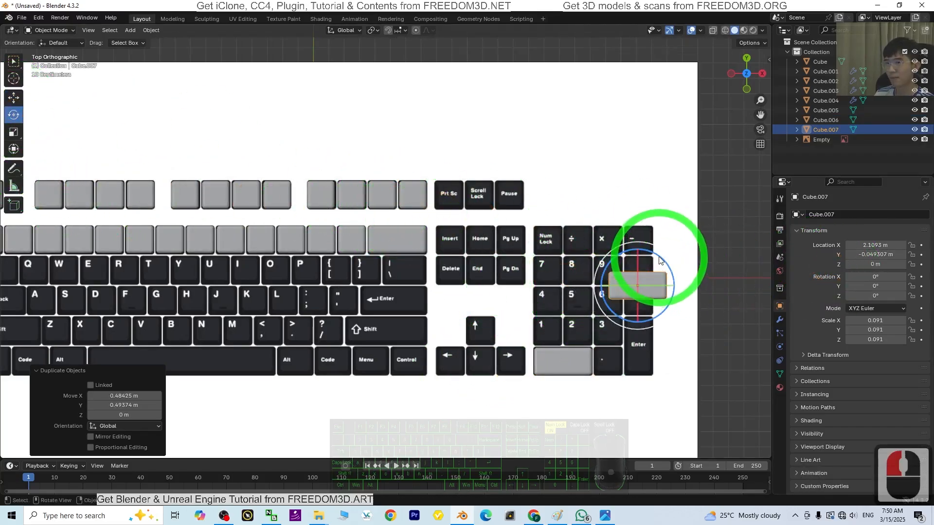
left_click_drag(661, 250, 718, 304)
double_click(875, 295)
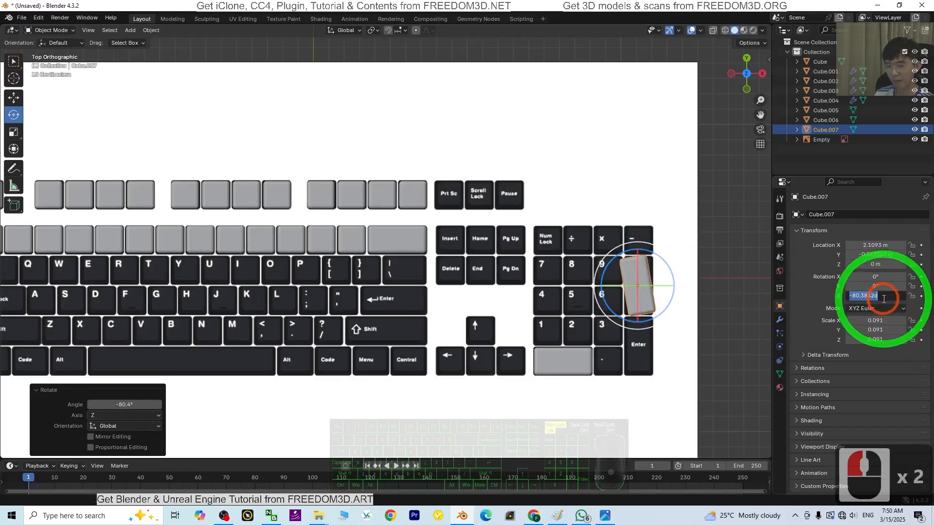
type("90")
key("Return")
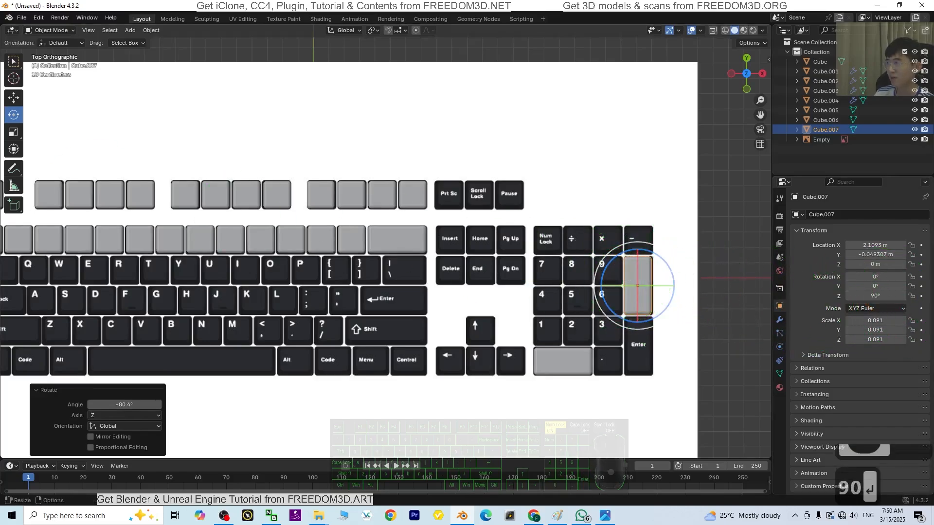
- Nudge the rotated keycap into line over the numpad + key, and duplicate it about -0.389 m in Y onto numpad Enter
left_click(15, 98)
left_click(657, 278)
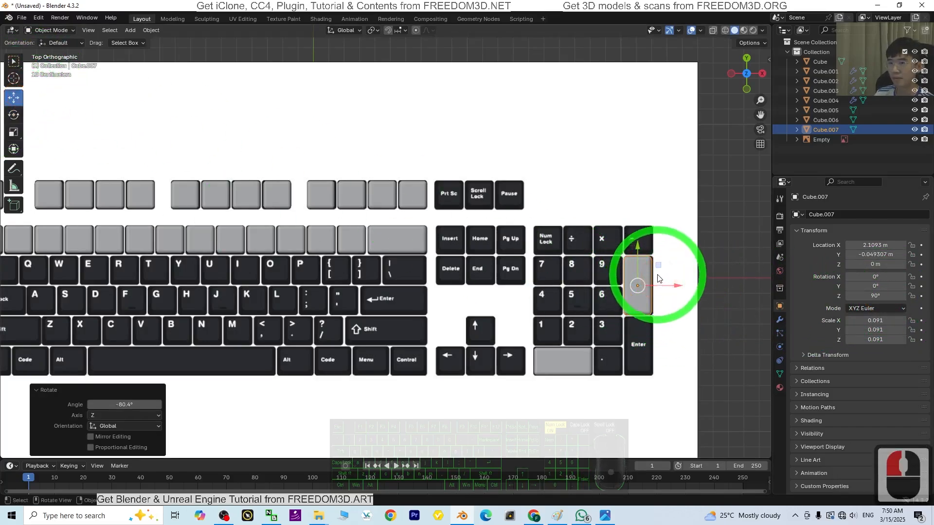
left_click_drag(660, 271, 660, 267)
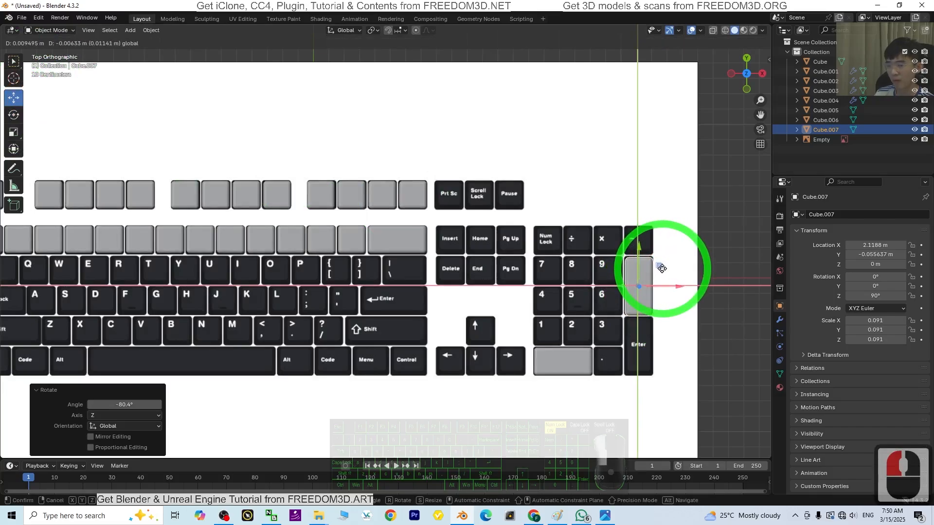
left_click_drag(661, 269, 659, 268)
key("shift+d")
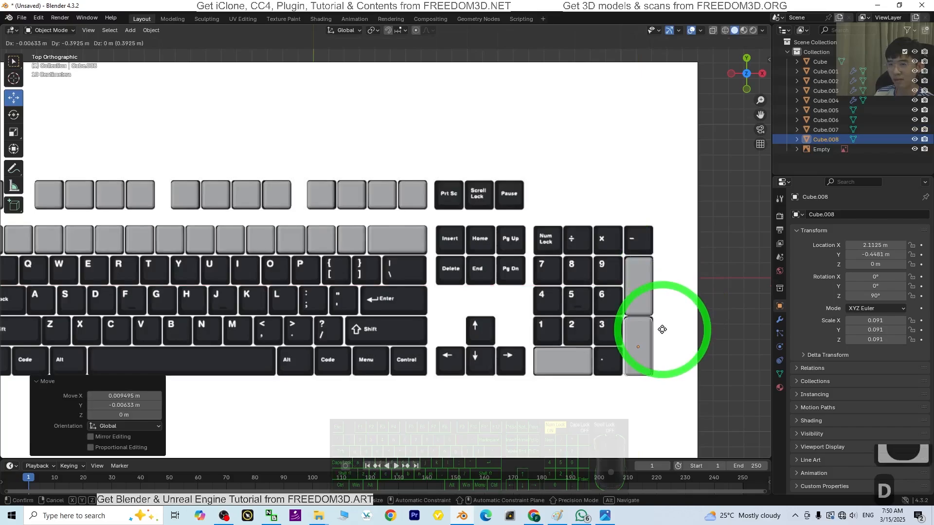
left_click(663, 329)
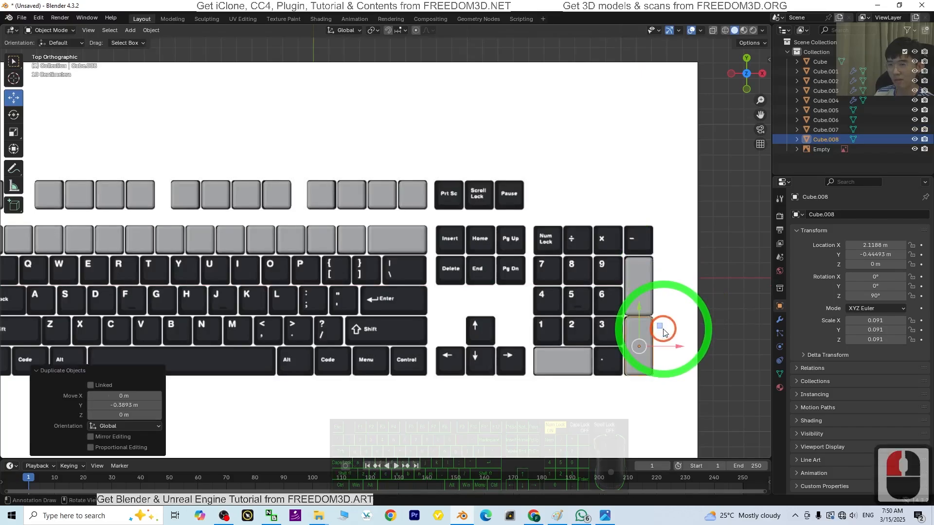
- Add a new mesh cube for the remaining wide keys
middle_click_drag(658, 327, 416, 345)
scroll(416, 326, "down", 6)
scroll(464, 313, "up", 5)
middle_click_drag(577, 402, 651, 385)
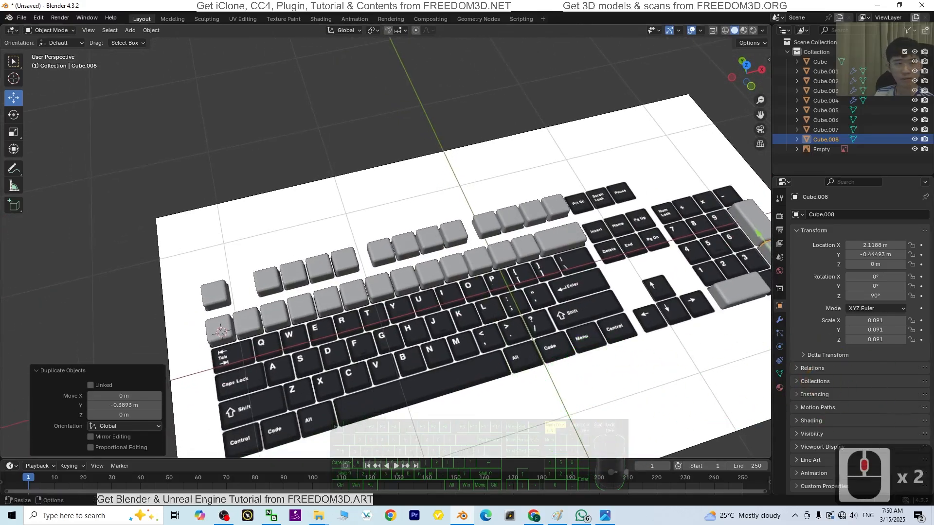
scroll(617, 335, "up", 1)
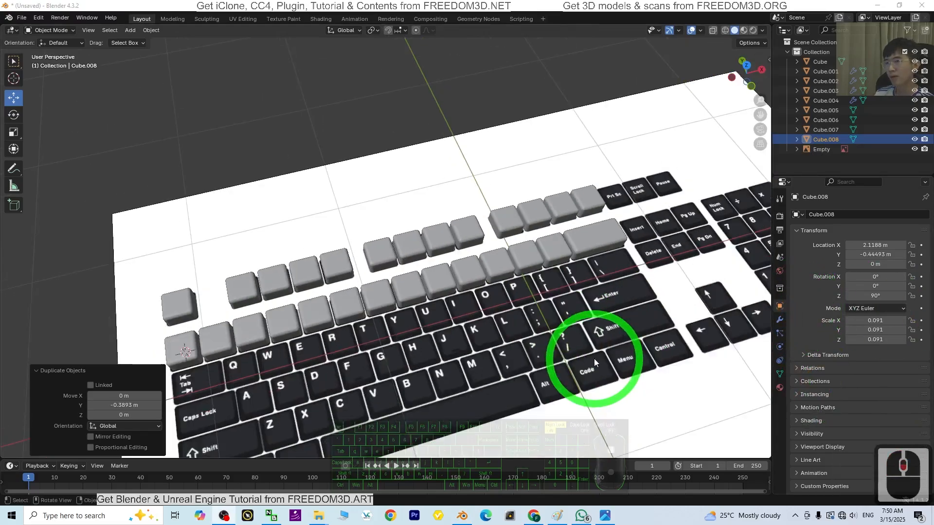
middle_click_drag(528, 373, 404, 341)
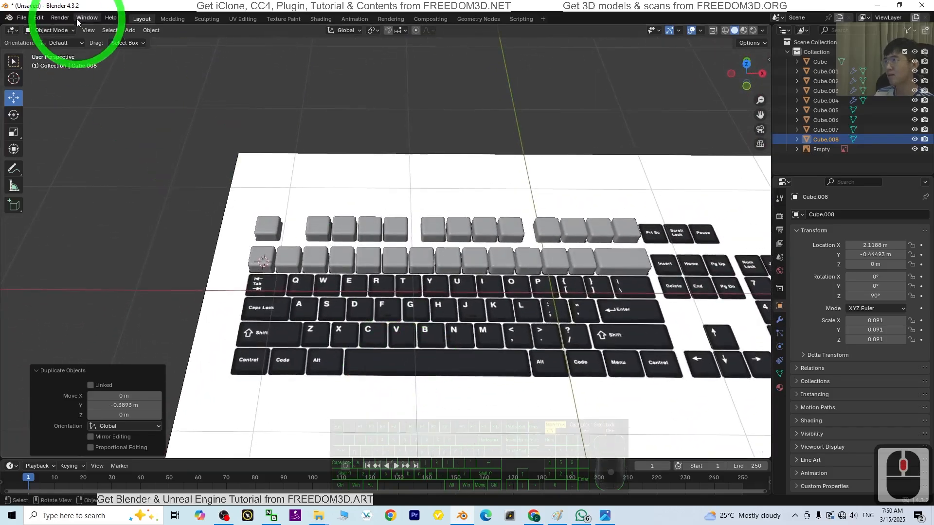
left_click(131, 30)
left_click(149, 41)
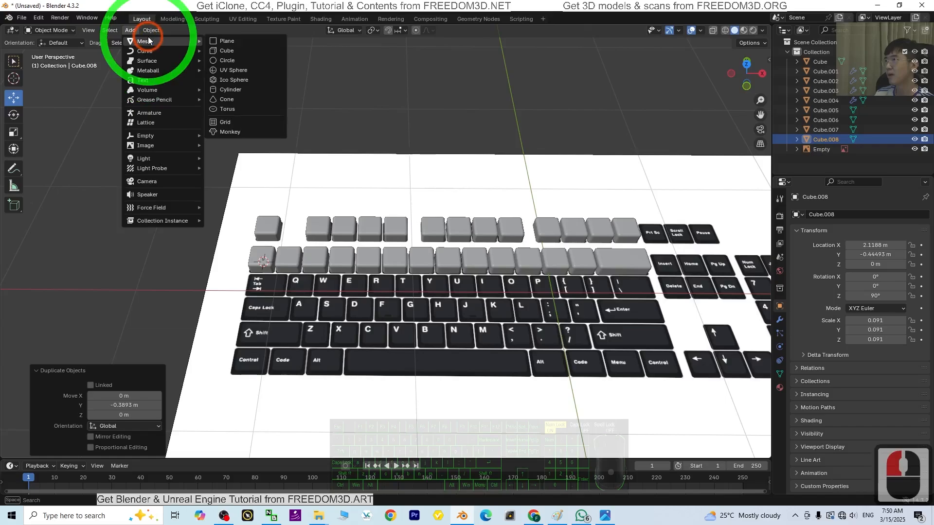
left_click(226, 51)
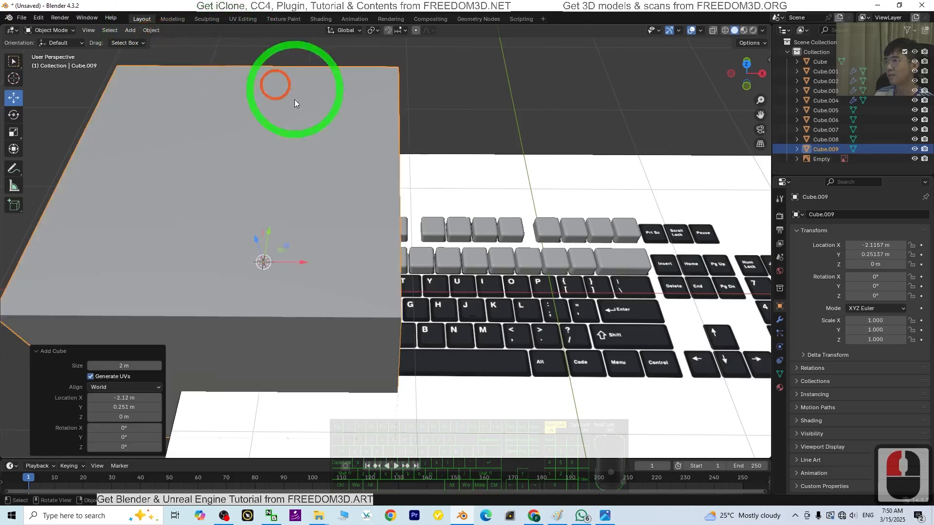
- Set the new cube's scale to 0.091 in X, Y and Z
scroll(428, 258, "down", 2)
left_click(872, 321)
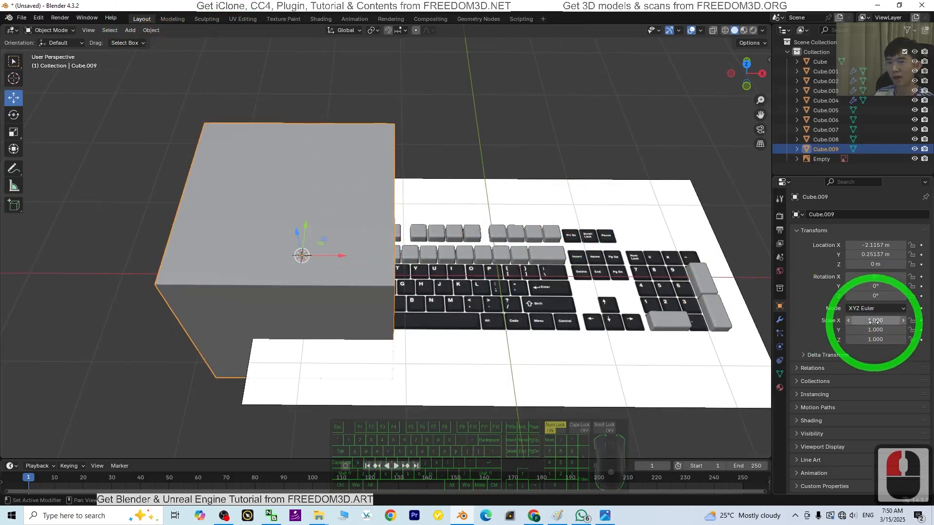
type("0.091")
key("Return")
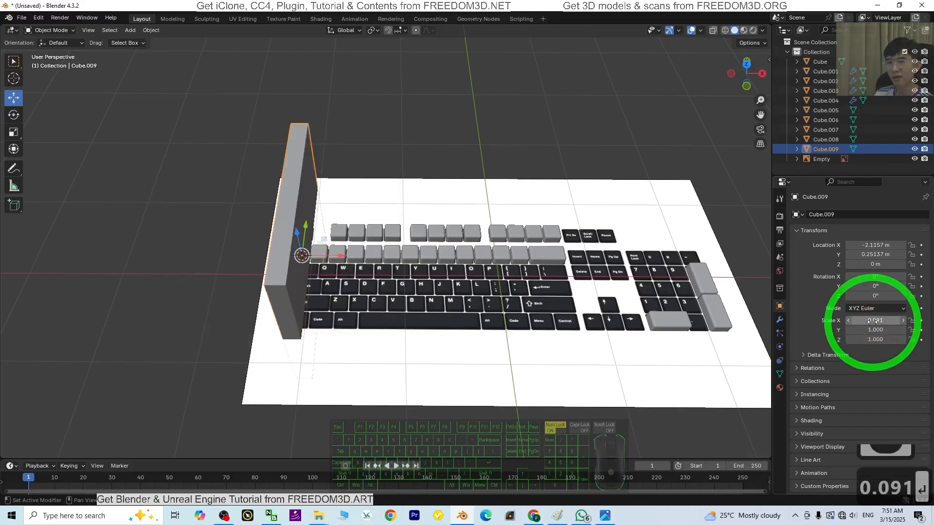
left_click(886, 329)
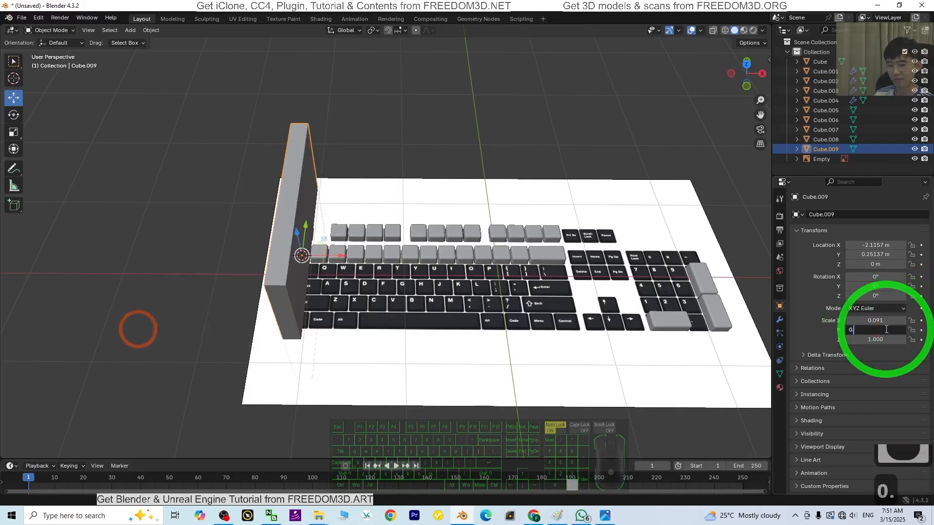
type("0.091")
key("Return")
left_click(879, 339)
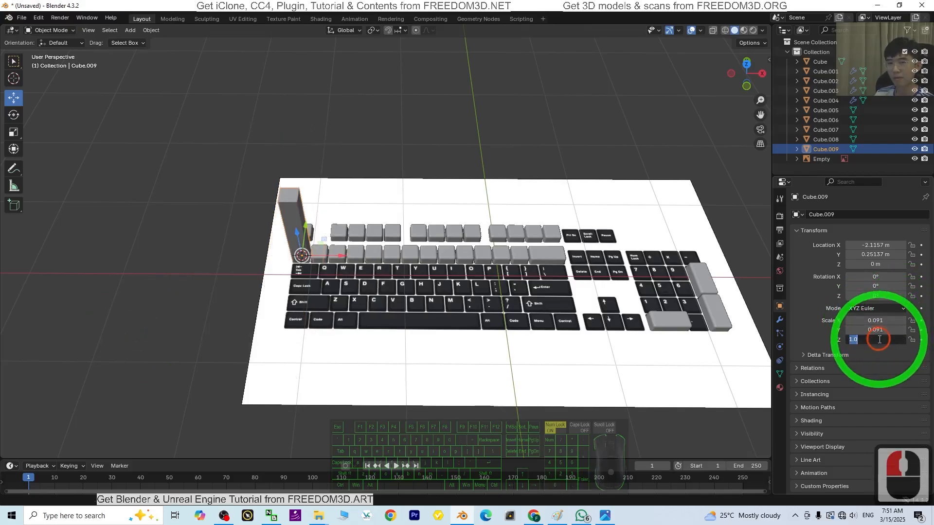
type("0.091")
key("Return")
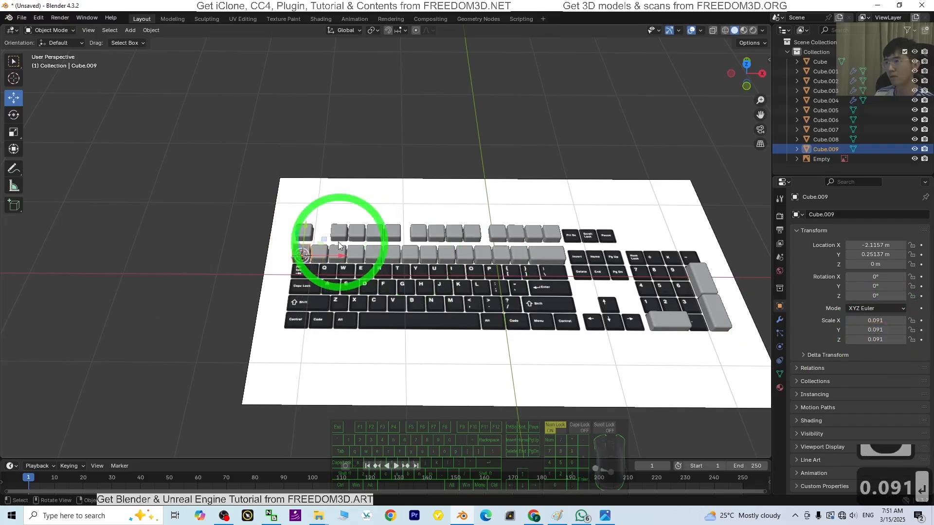
- Move the small cube about -0.587 m along Y, down to the left Shift key's row
scroll(341, 262, "up", 3)
middle_click_drag(392, 284, 416, 286)
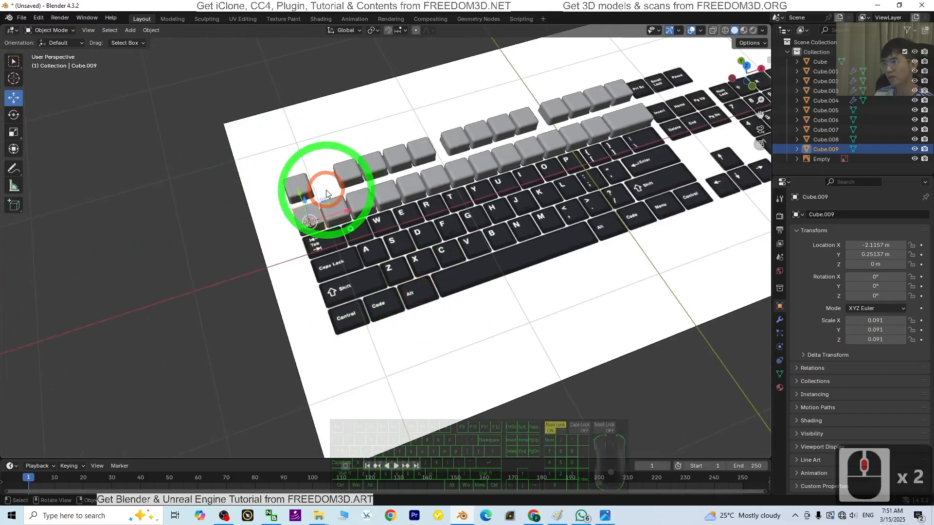
middle_click_drag(317, 203, 271, 177)
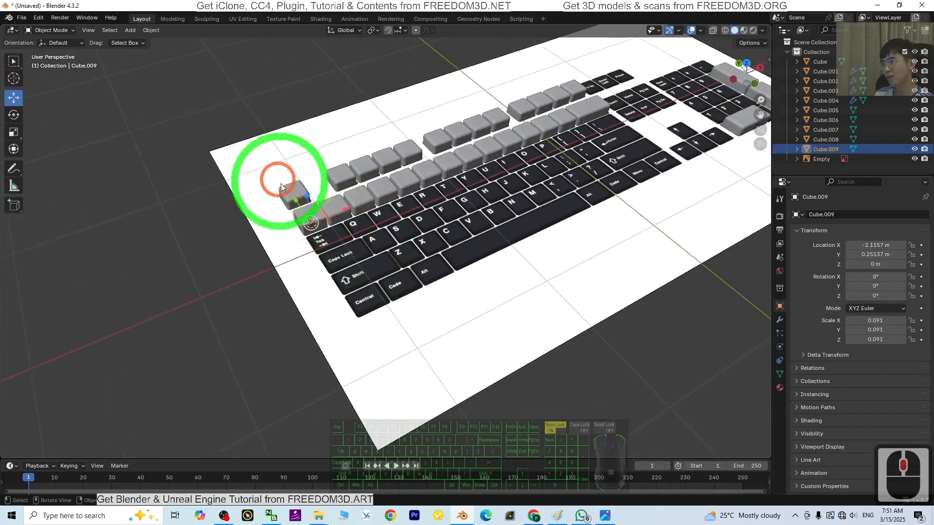
left_click_drag(293, 200, 329, 258)
middle_click_drag(362, 257, 558, 309)
scroll(631, 320, "up", 1)
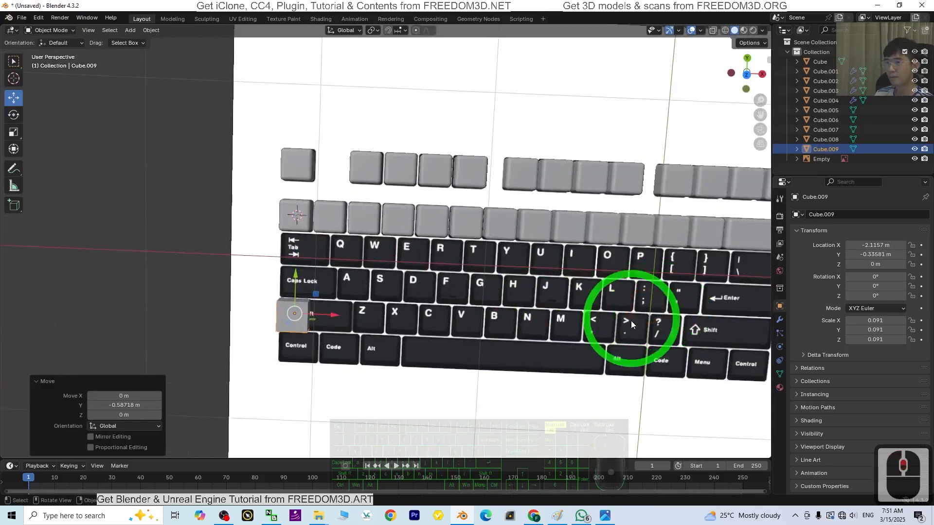
- In top view, move the cube about 0.118 m in X to center it over the left Shift key
middle_click_drag(631, 320, 418, 256)
scroll(577, 169, "up", 3)
middle_click_drag(577, 169, 746, 115, "shift")
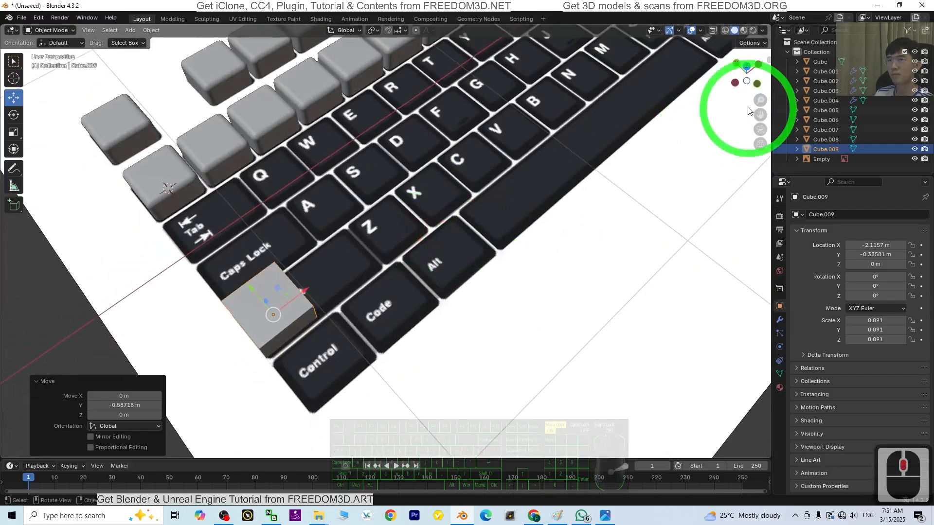
left_click(747, 67)
scroll(243, 278, "up", 2)
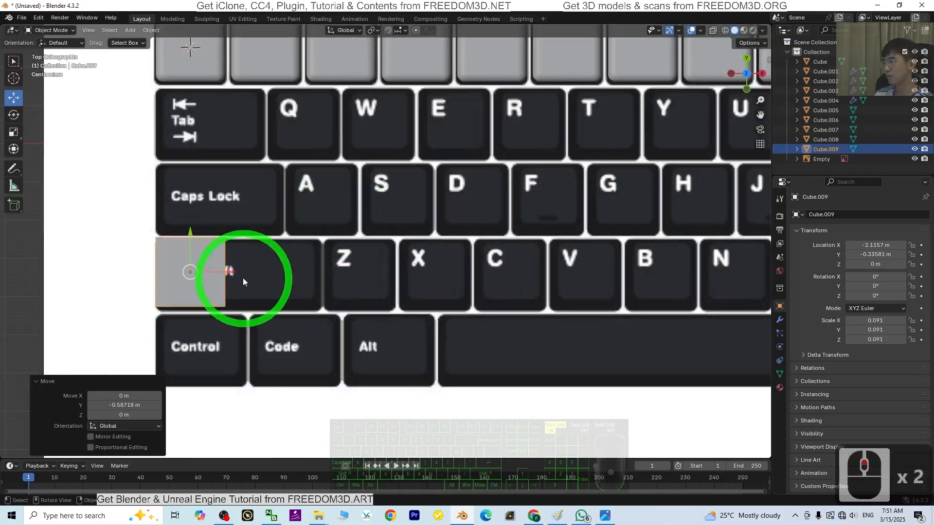
left_click_drag(213, 253, 255, 256)
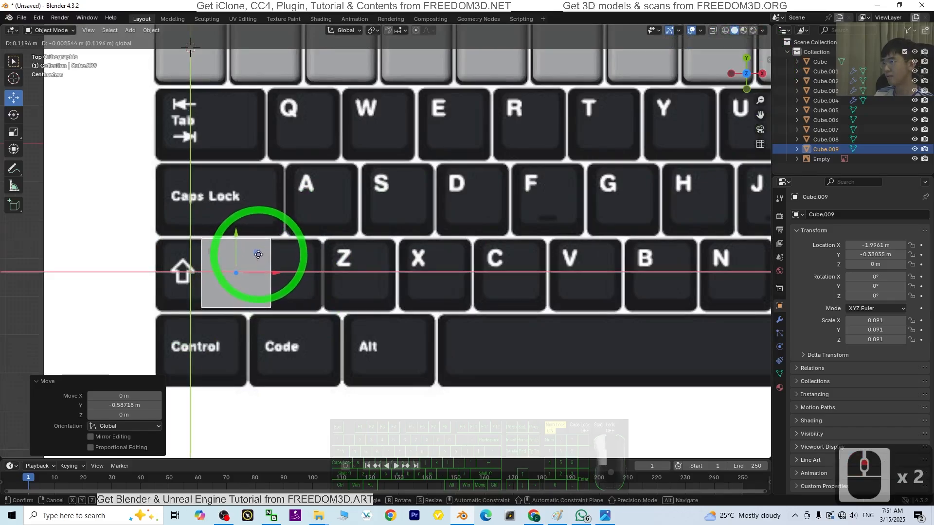
left_click_drag(260, 254, 258, 253)
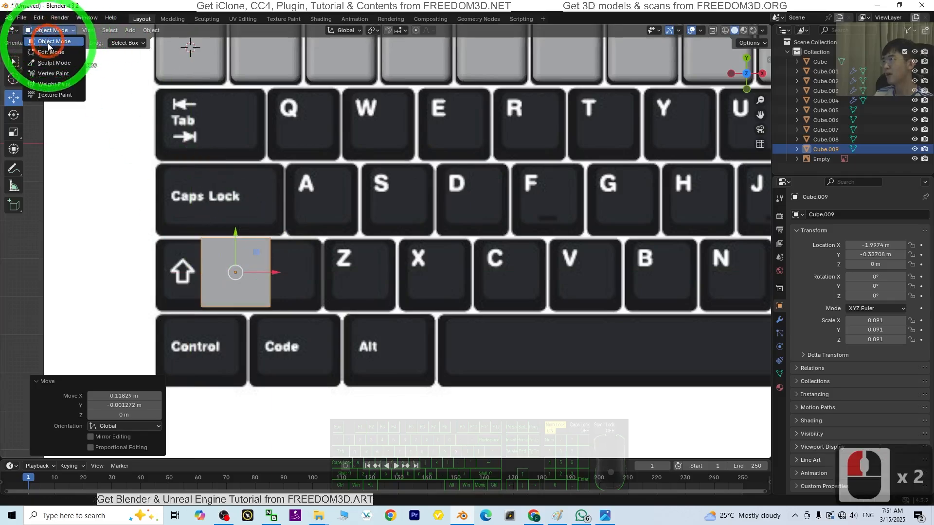
- In Edit Mode, scale the cube's mesh by about 2.385 in X to match the left Shift key's width
left_click(51, 52)
middle_click_drag(240, 266, 250, 203)
middle_click_drag(427, 156, 375, 223, "shift")
left_click(746, 72)
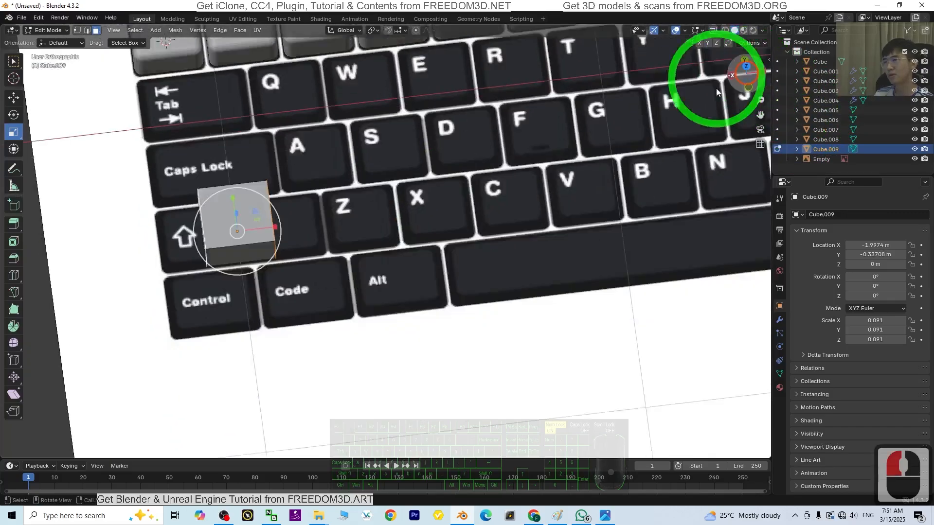
left_click(306, 192)
left_click(746, 73)
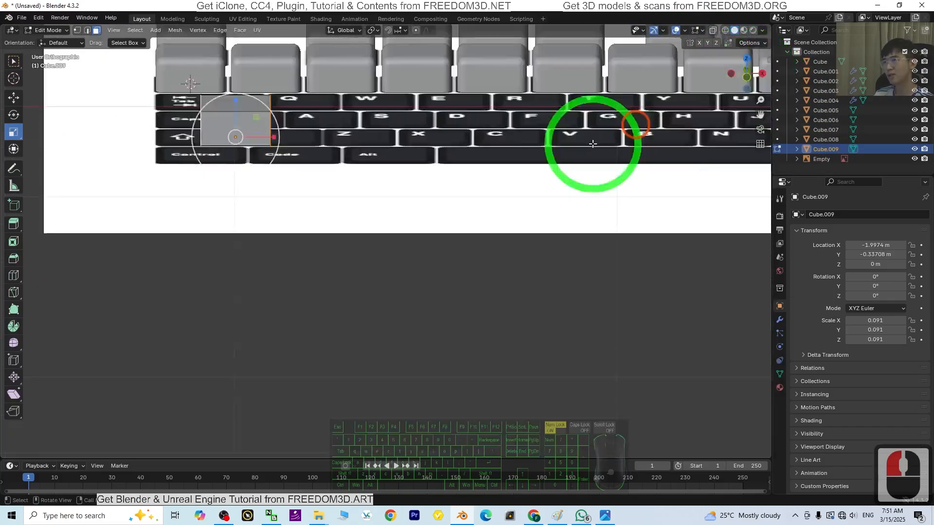
left_click(303, 271)
left_click_drag(277, 273, 333, 273)
scroll(521, 377, "down", 5)
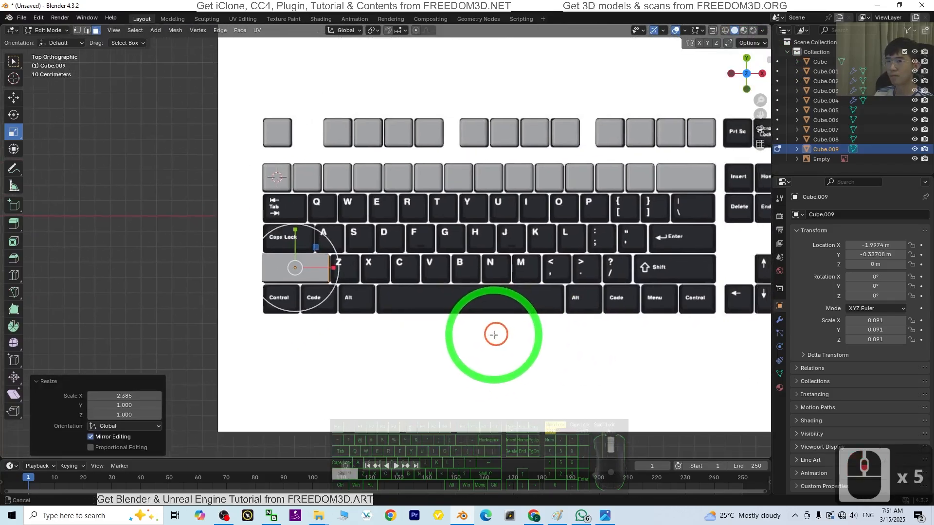
- Shift the widened block's mesh about 0.007 m in X to align it with the left Shift key in top view
middle_click_drag(493, 334, 423, 361)
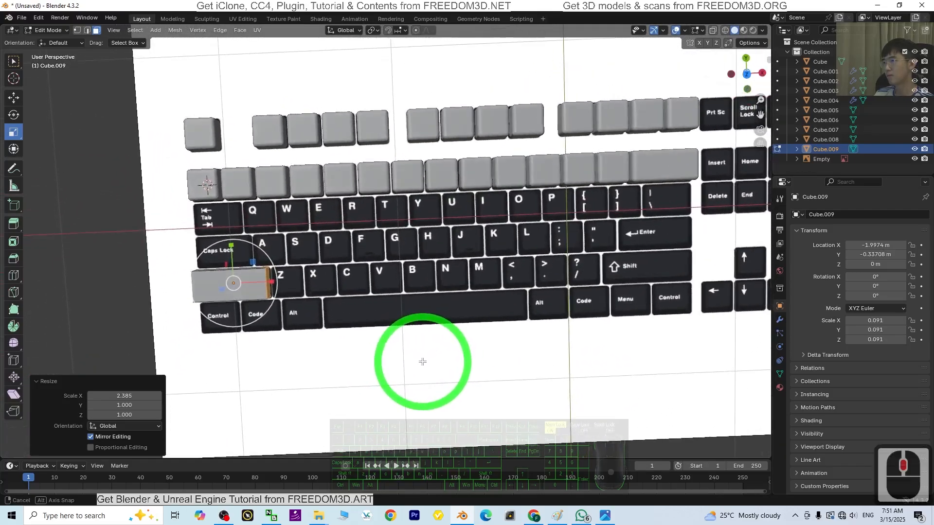
middle_click_drag(427, 329, 512, 308, "shift")
left_click(14, 99)
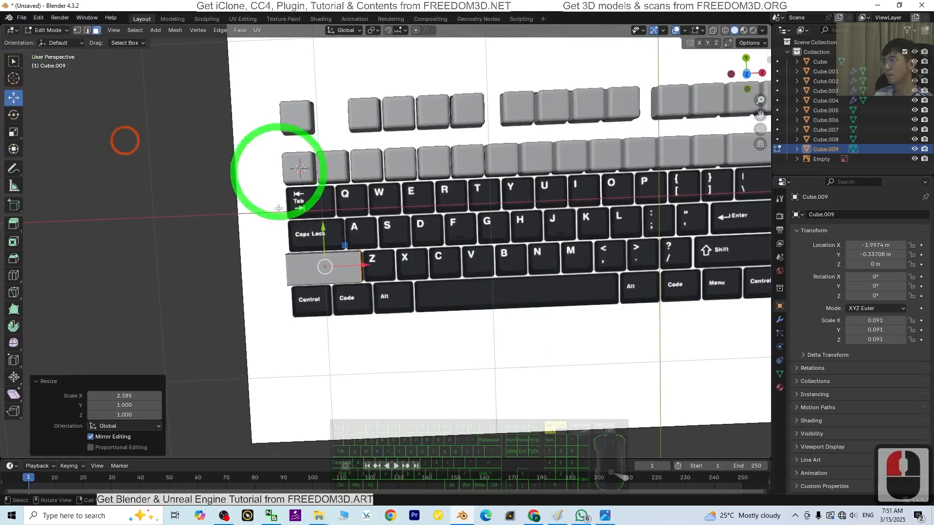
scroll(437, 327, "up", 3)
left_click(746, 75)
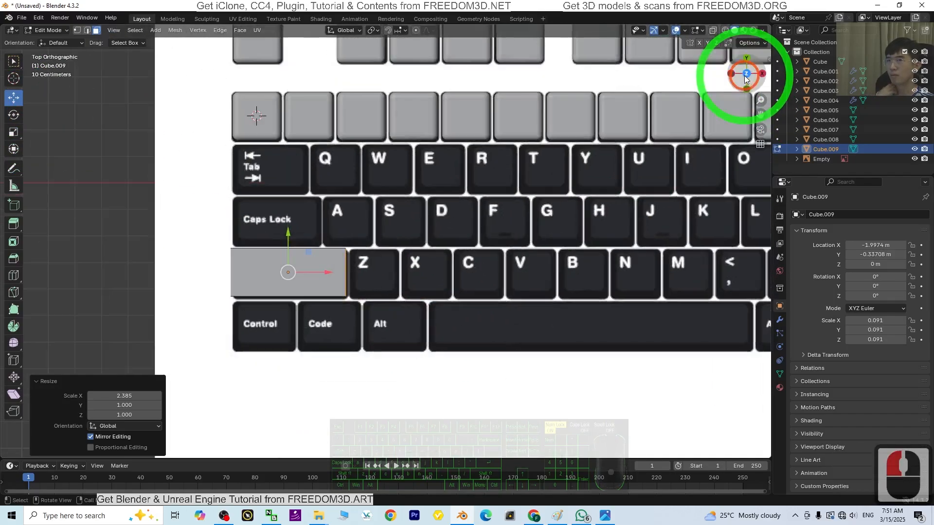
left_click_drag(330, 273, 333, 273)
scroll(621, 275, "down", 3)
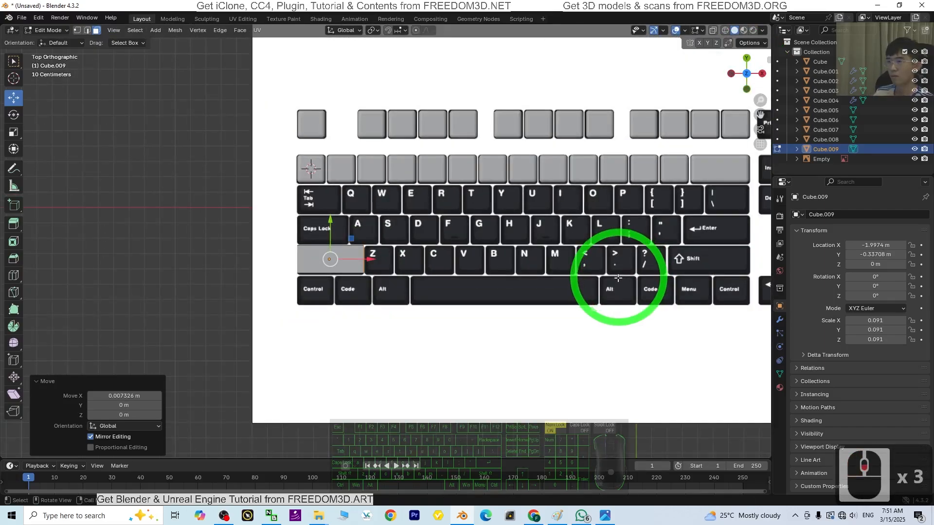
- Narrow the left Shift block's mesh by scaling it about 0.973 in X
left_click(368, 259)
scroll(321, 260, "up", 2)
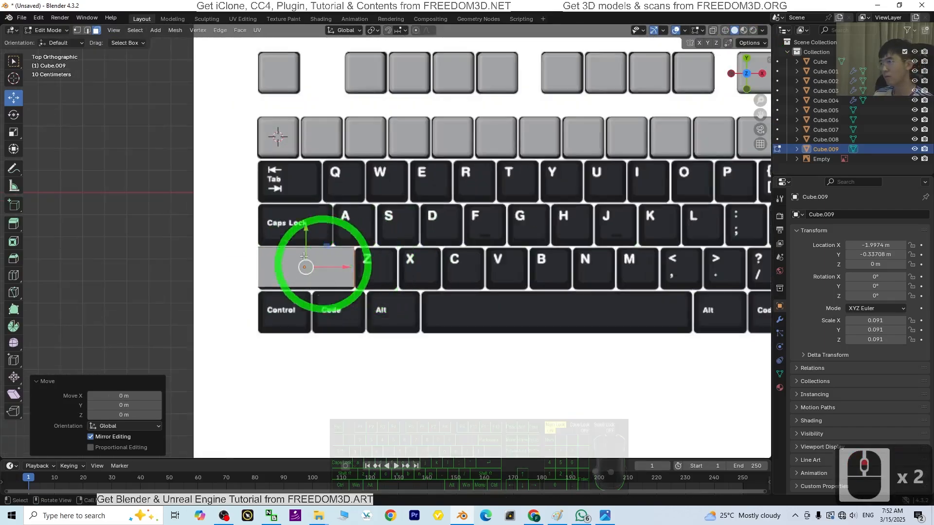
left_click(13, 131)
left_click_drag(342, 268, 342, 268)
scroll(452, 282, "down", 4)
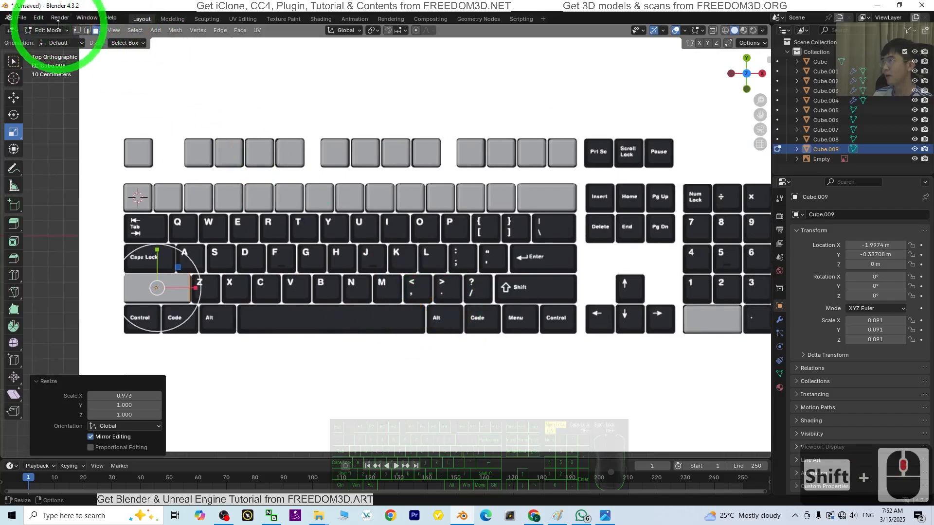
- Return to Object Mode and duplicate the left Shift block about 2.469 m along X toward the right Shift key
left_click(51, 31)
left_click(51, 41)
left_click(174, 299)
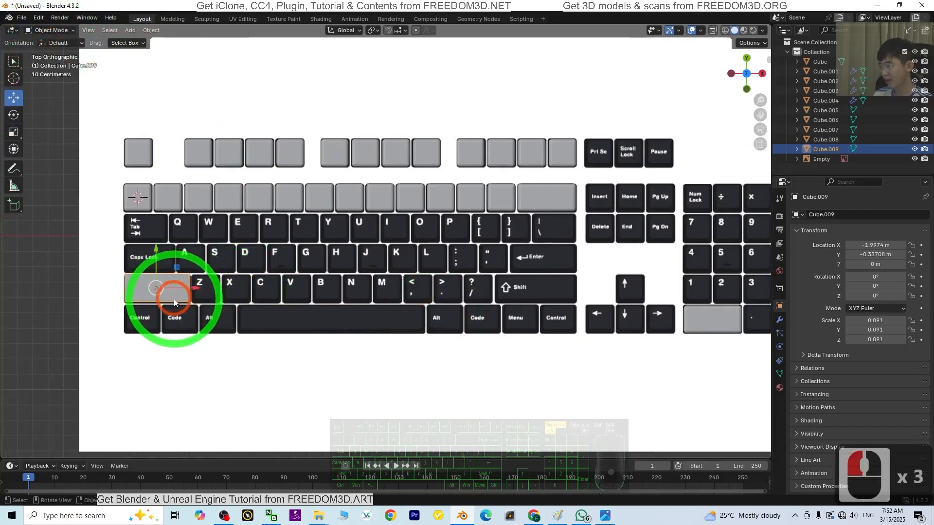
key("shift+d")
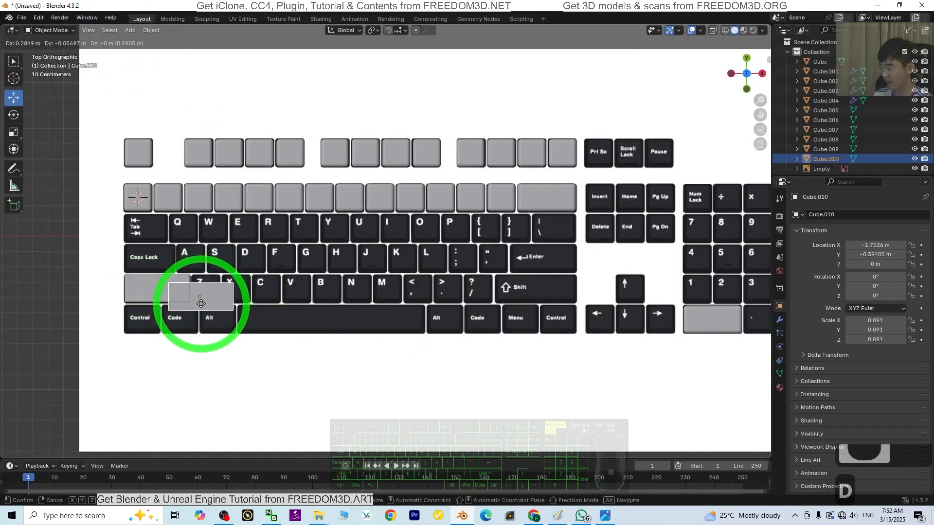
key("x")
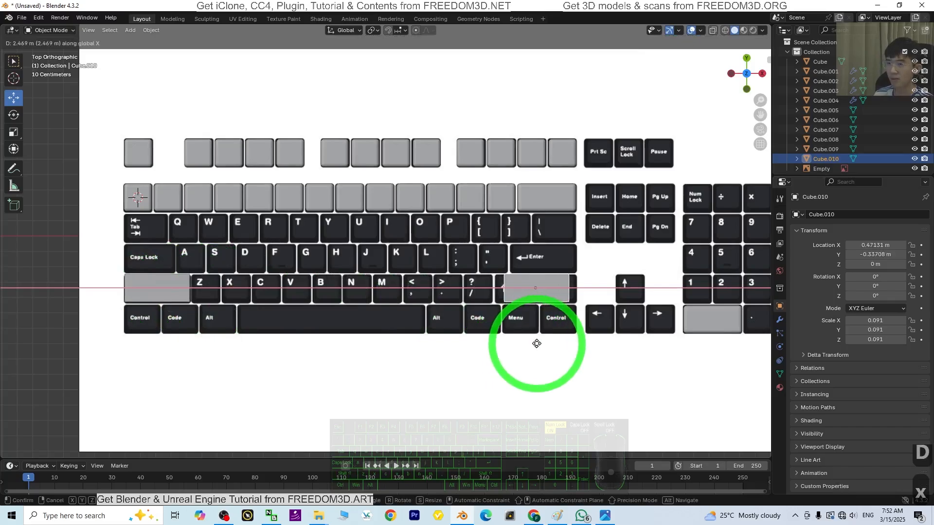
left_click(536, 343)
- Move the duplicated block about 0.047 m in X and 0.19 m in Y onto the Enter key
left_click(550, 298)
middle_click_drag(654, 321, 618, 329, "shift")
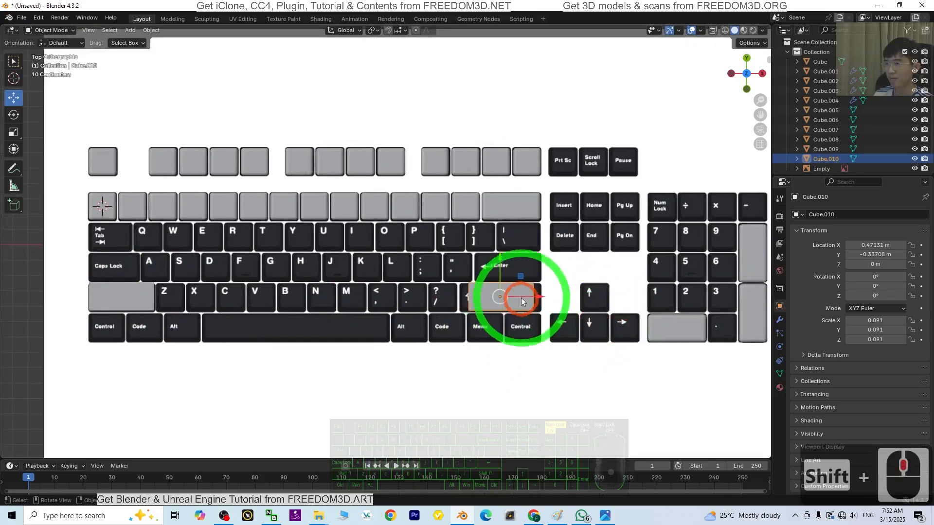
left_click_drag(521, 302, 529, 243)
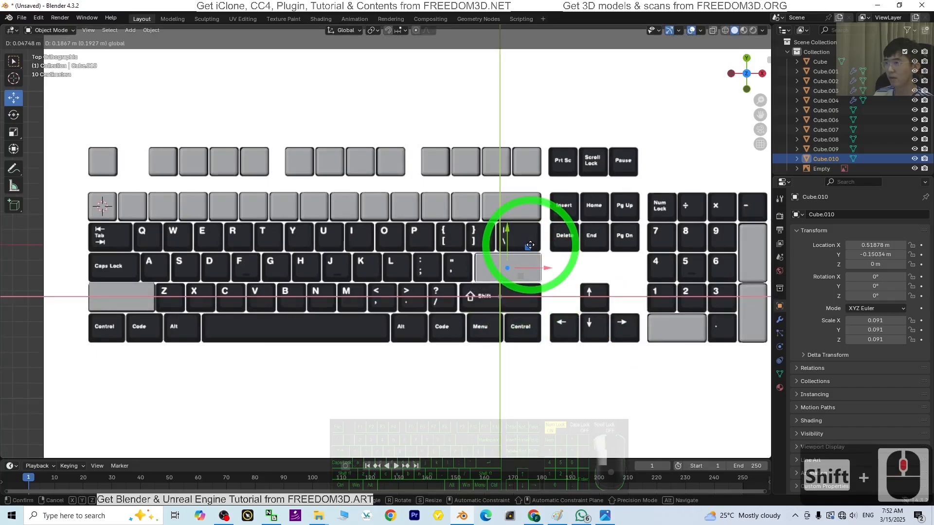
left_click_drag(529, 245, 529, 245)
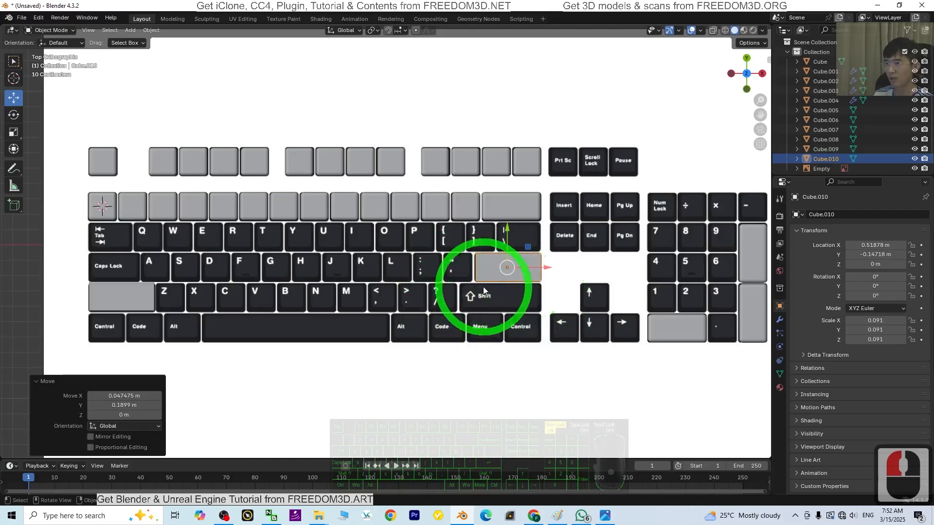
scroll(588, 323, "up", 2)
scroll(594, 327, "down", 1)
middle_click_drag(587, 332, 527, 341, "shift")
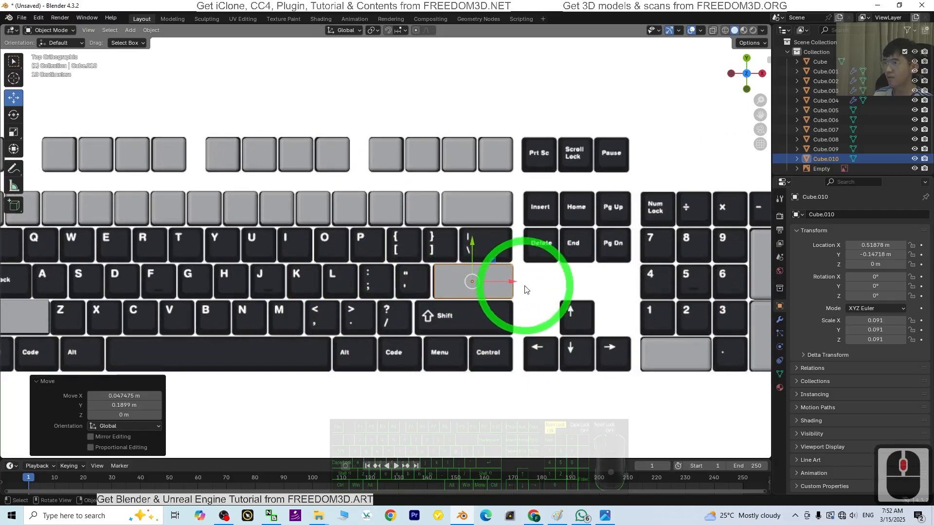
key("shift+d")
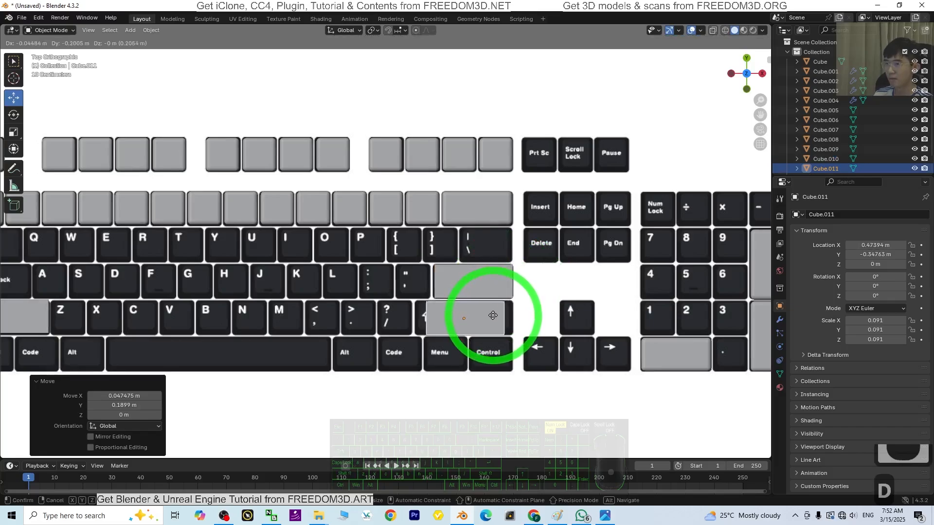
left_click(493, 314)
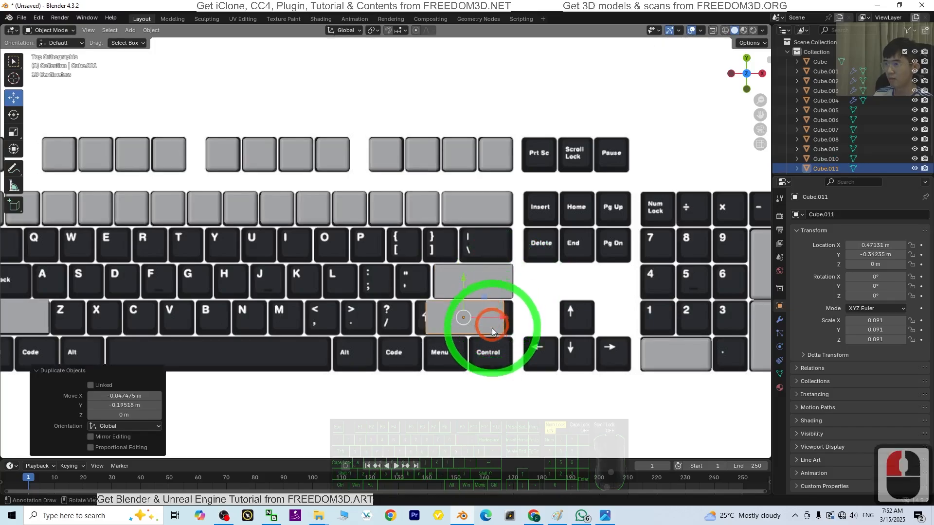
left_click(490, 329)
key("Delete")
- Duplicate the left Shift block about 2.461 m along X over the right Shift key and nudge it to X 0.46737 m
scroll(315, 329, "down", 3)
left_click(165, 288)
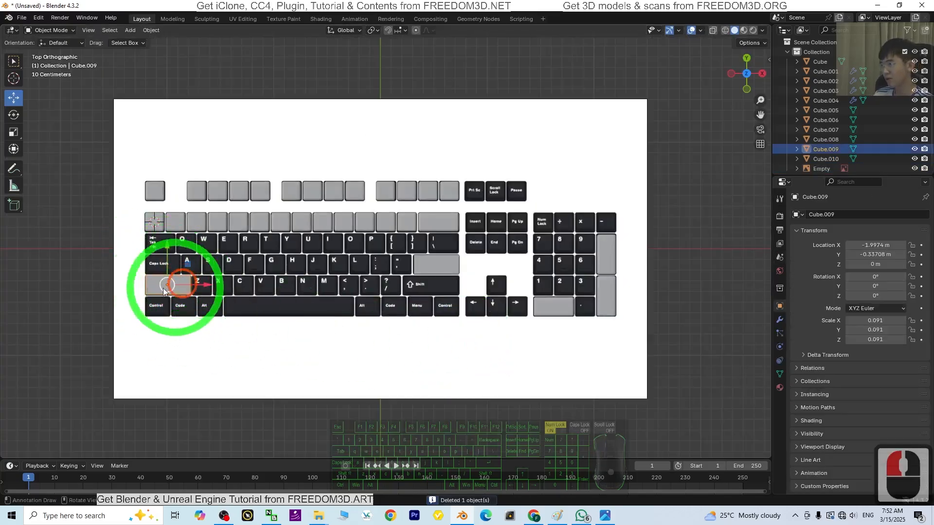
key("shift+d")
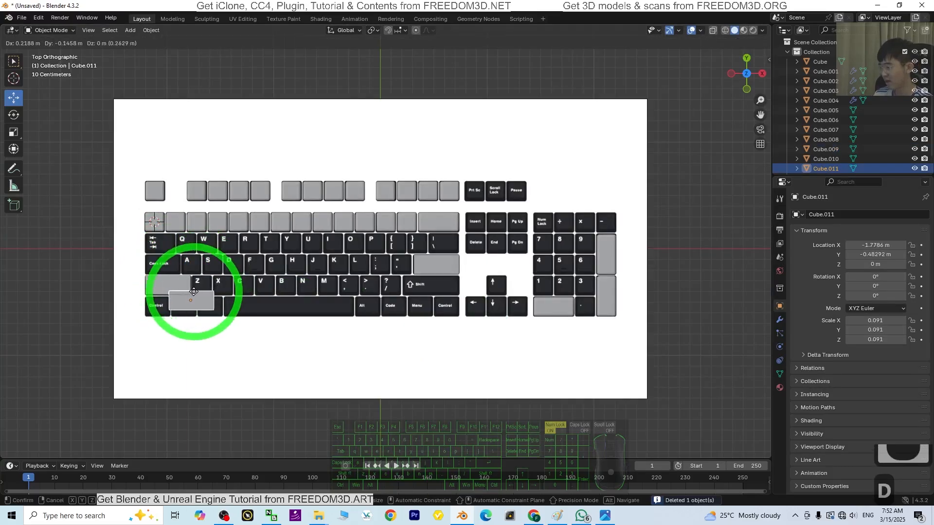
key("x")
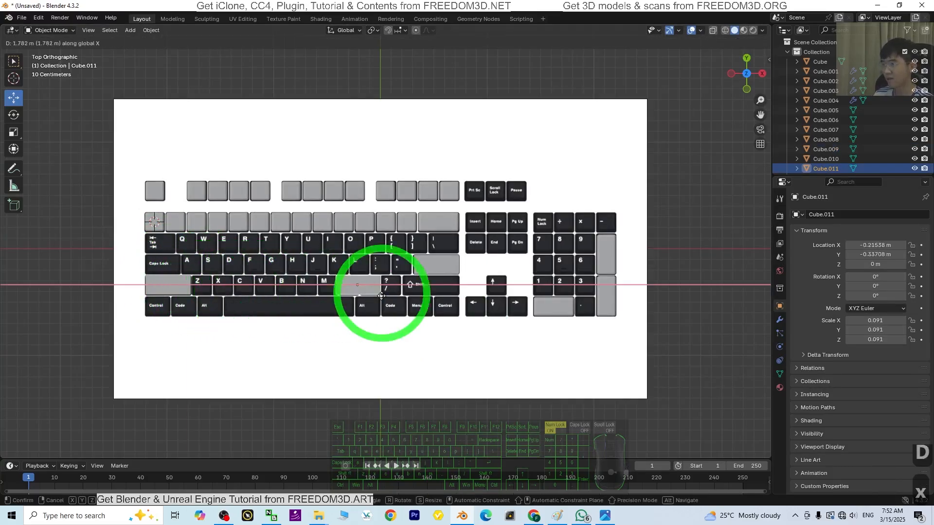
left_click(433, 301)
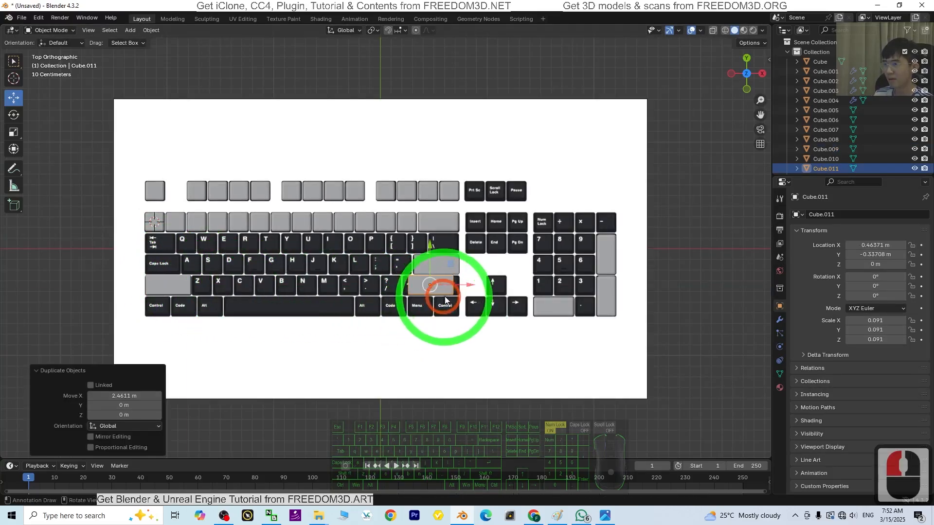
scroll(493, 323, "up", 5)
middle_click_drag(425, 325, 413, 321, "shift")
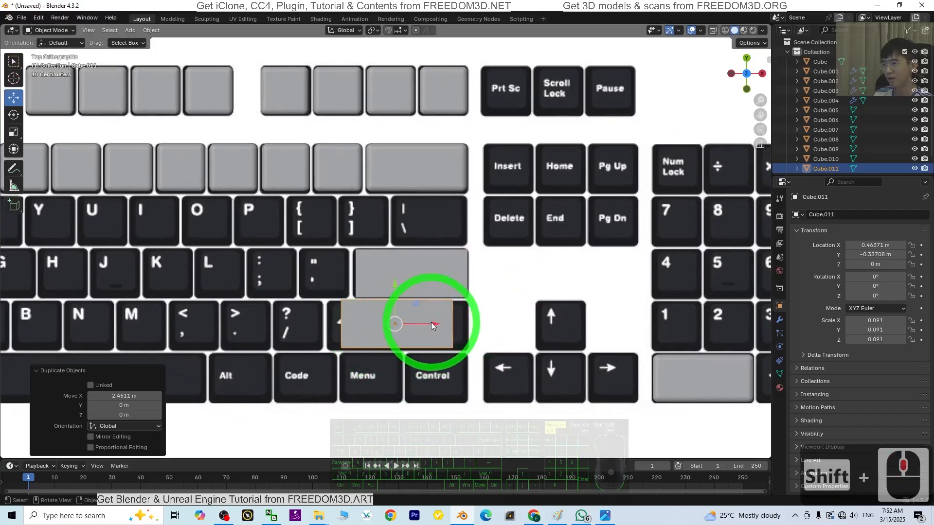
left_click_drag(435, 326, 433, 322)
left_click(417, 347)
- In Edit Mode, scale the right Shift block's mesh by about 1.230 in X to fit the key, and return to Object Mode
left_click(50, 32)
left_click(32, 52)
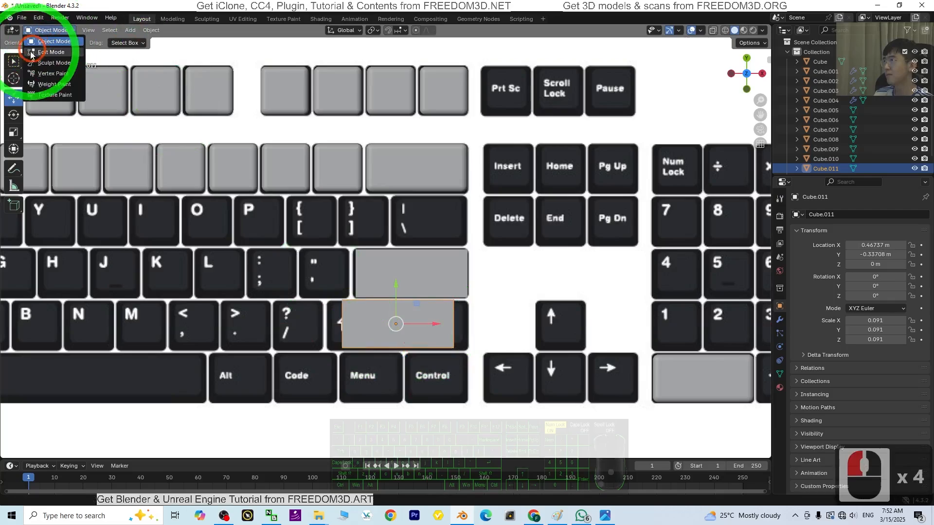
middle_click_drag(443, 327, 421, 231)
left_click(421, 230, "shift")
middle_click_drag(581, 188, 538, 237)
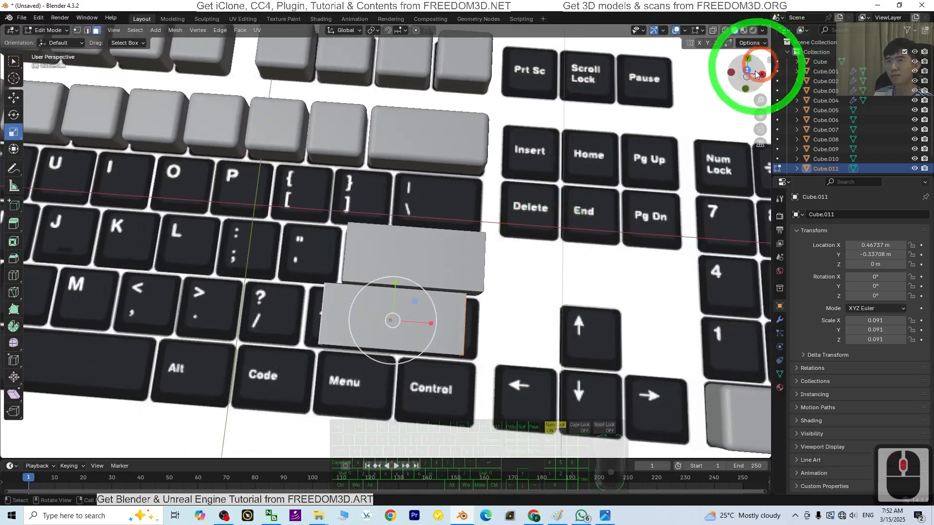
left_click(746, 74)
left_click_drag(435, 323, 451, 323)
scroll(449, 325, "down", 3)
middle_click_drag(265, 317, 352, 325, "shift")
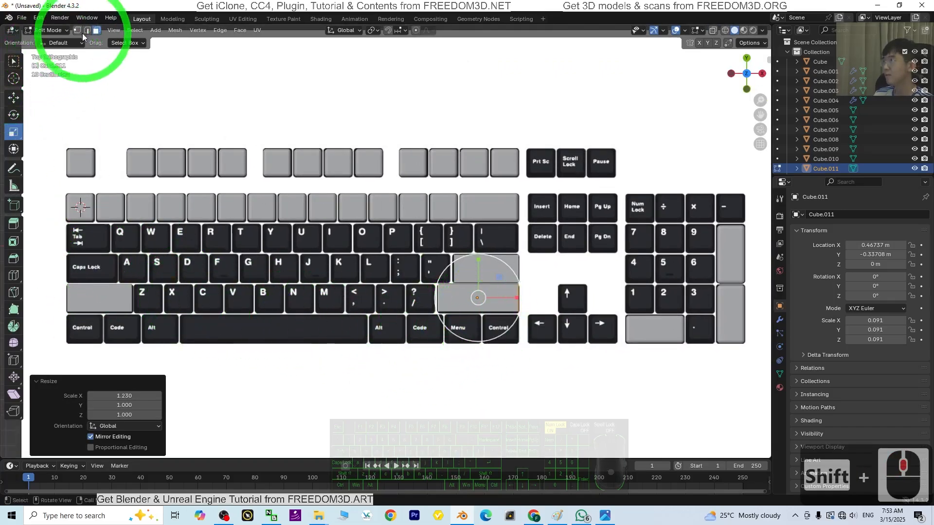
left_click(56, 31)
left_click(58, 42)
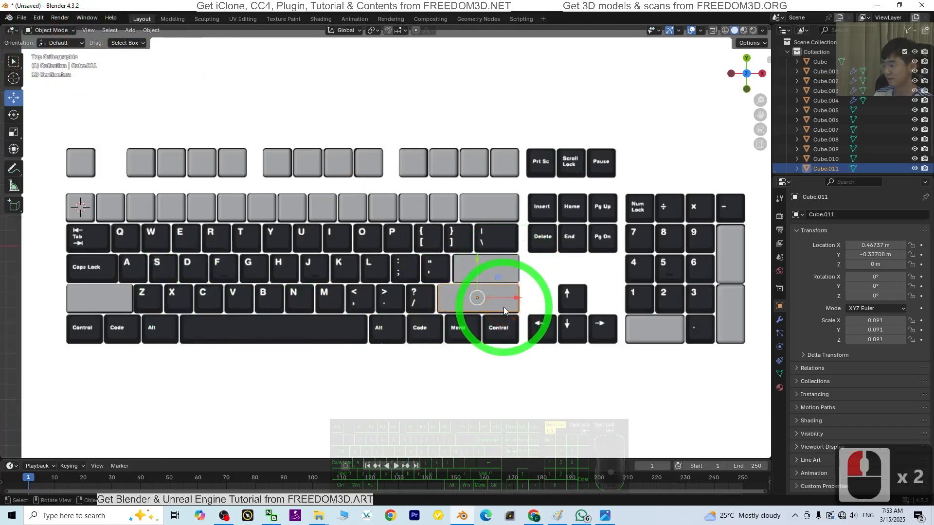
- Duplicate the Enter key block about -2.564 m along X over the Caps Lock key
left_click(500, 274)
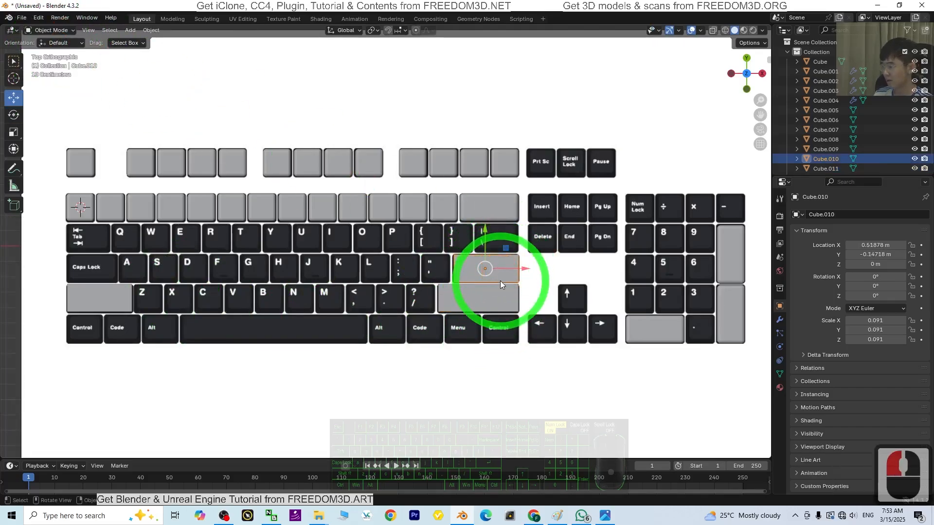
key("shift+d")
key("x")
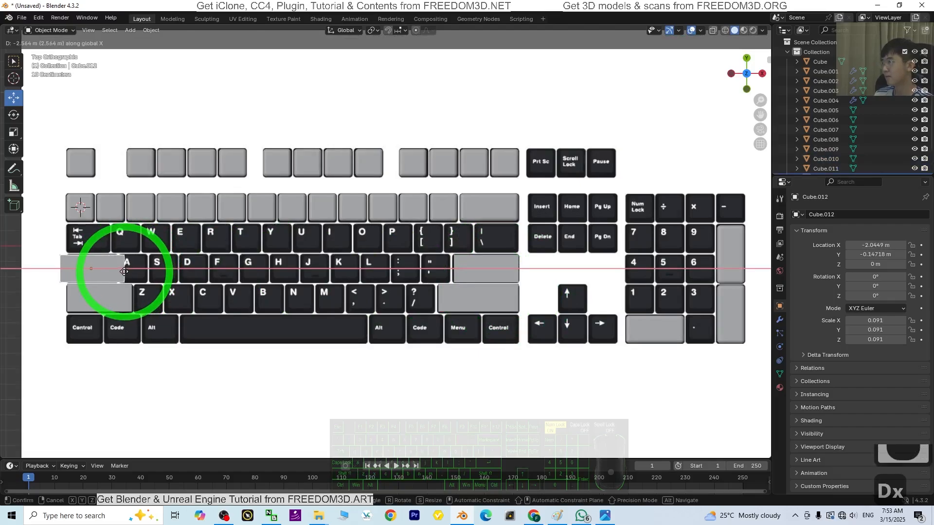
left_click(124, 271)
- In Edit Mode, scale the Caps Lock block's mesh by about 0.757 in X to match the key's width
left_click(64, 32)
left_click(54, 51)
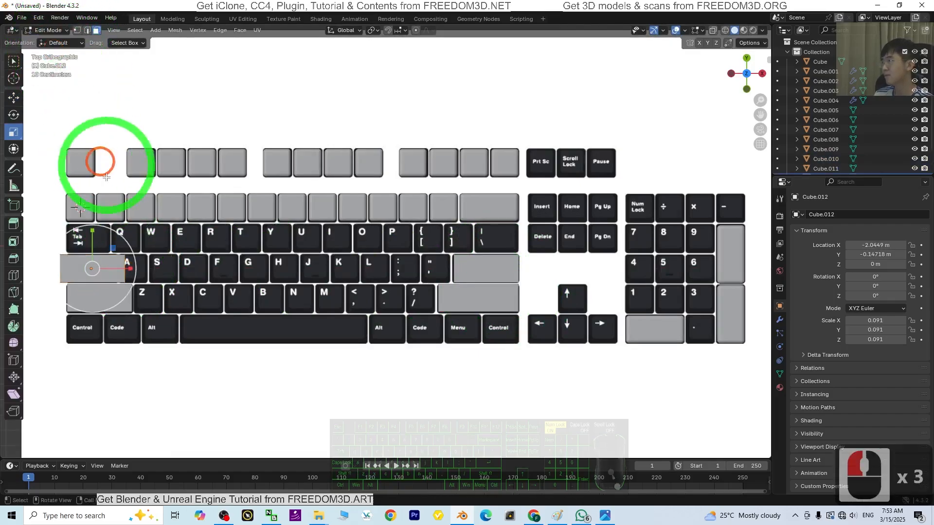
middle_click_drag(193, 263, 303, 272, "shift")
scroll(297, 273, "up", 3)
scroll(165, 278, "down", 2)
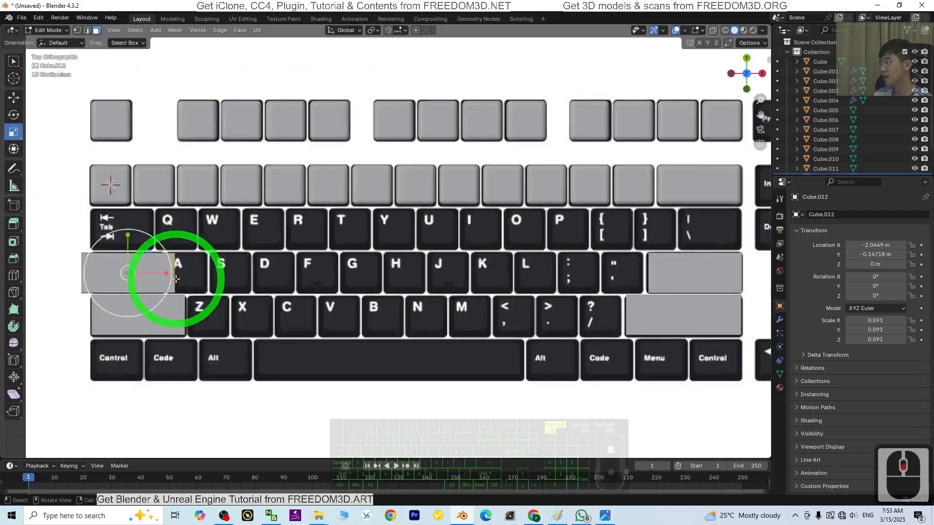
middle_click_drag(325, 313, 361, 309, "shift")
left_click_drag(244, 265, 228, 264)
- In Object Mode and top view, duplicate the Enter block about 0.069 m in X and 0.2 m in Y over the backslash key
middle_click_drag(506, 334, 450, 358)
middle_click_drag(545, 310, 361, 319, "shift")
middle_click_drag(457, 382, 476, 232)
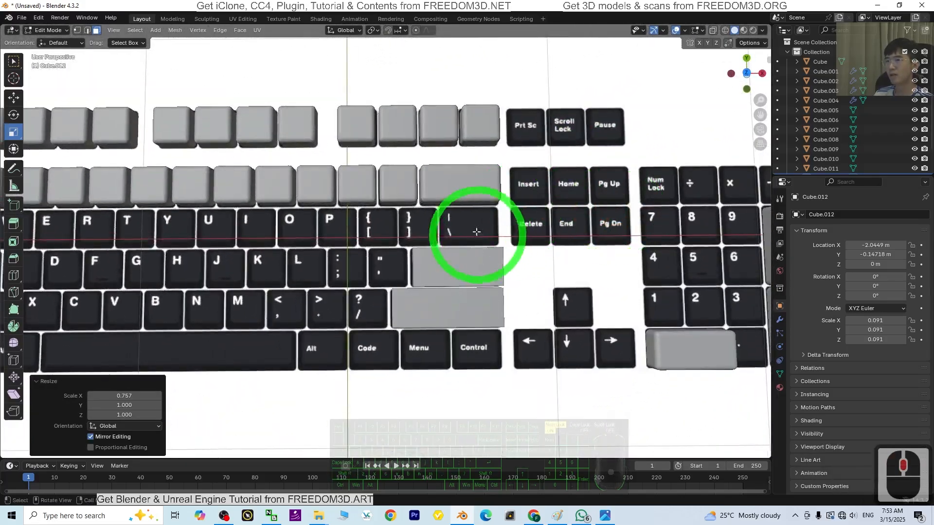
left_click(468, 263)
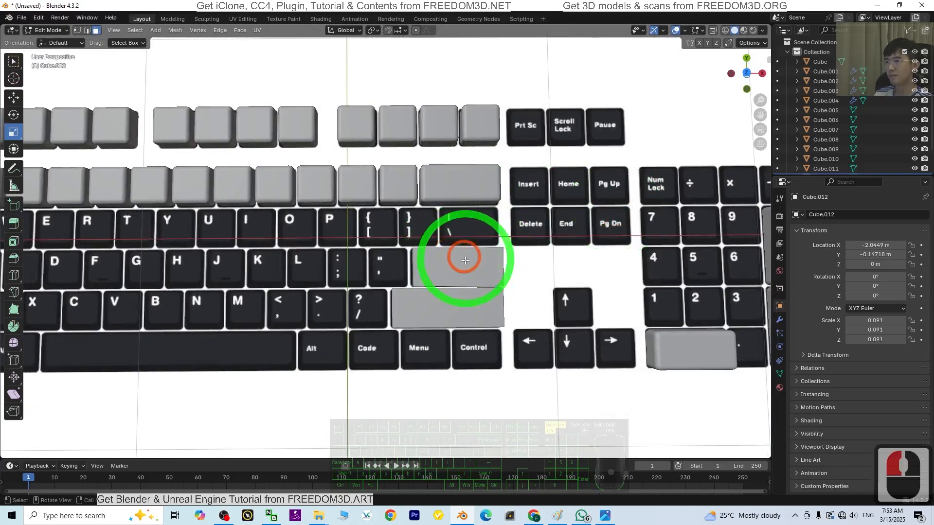
left_click(48, 30)
left_click(52, 40)
left_click(458, 283)
middle_click_drag(570, 279, 516, 302, "shift")
left_click(746, 73)
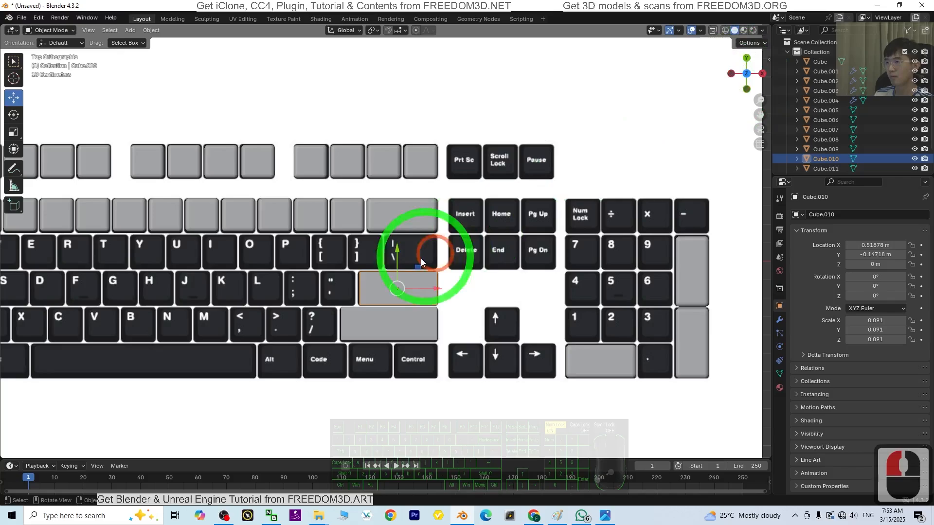
key("shift+d")
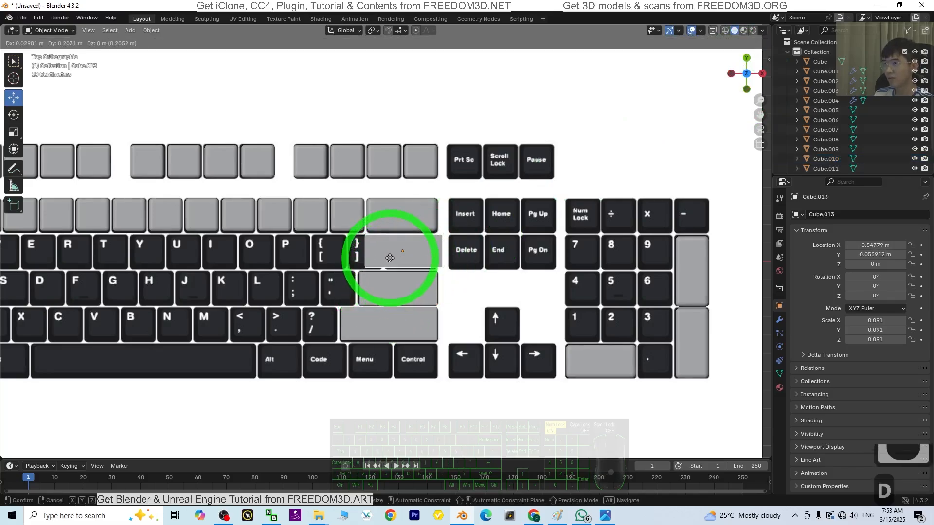
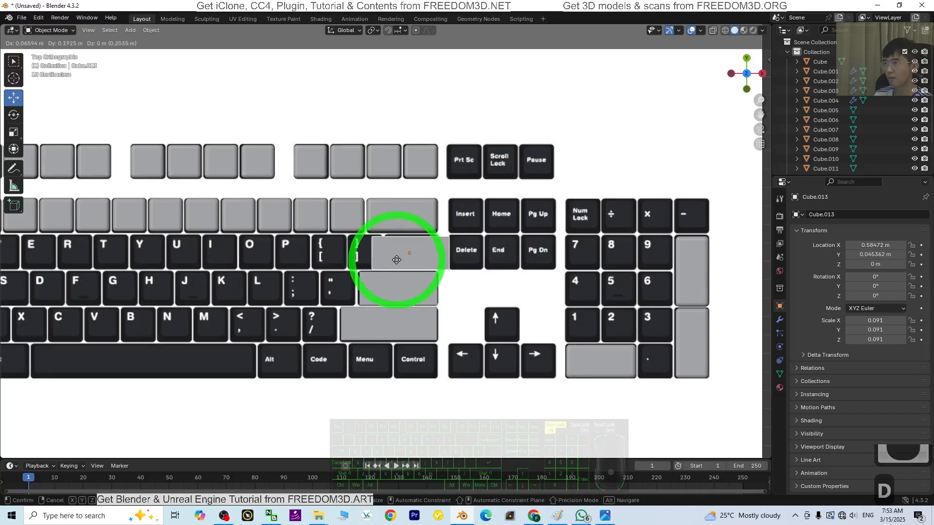
left_click(397, 256)
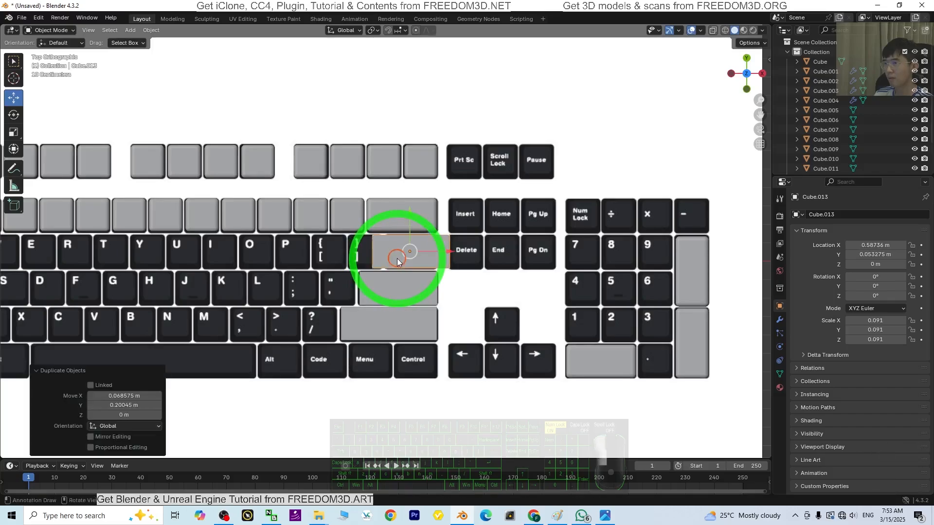
- In Edit Mode, scale the backslash block's mesh by about 0.665 in X to match the key's width
left_click(51, 30)
left_click(52, 52)
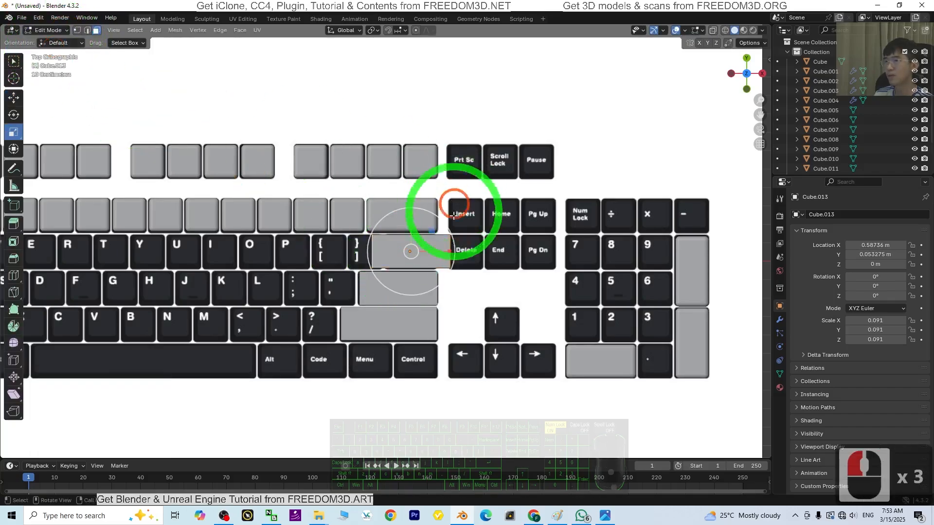
left_click_drag(448, 250, 432, 250)
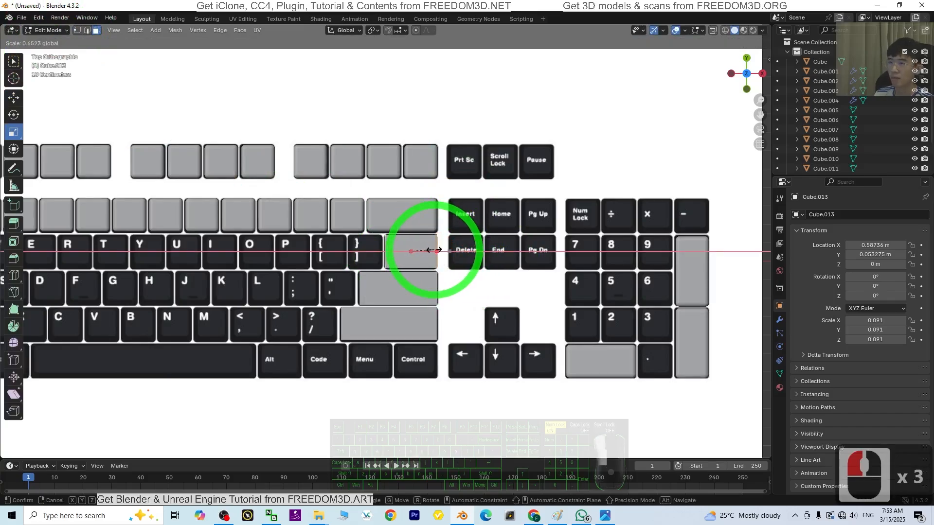
left_click(436, 250)
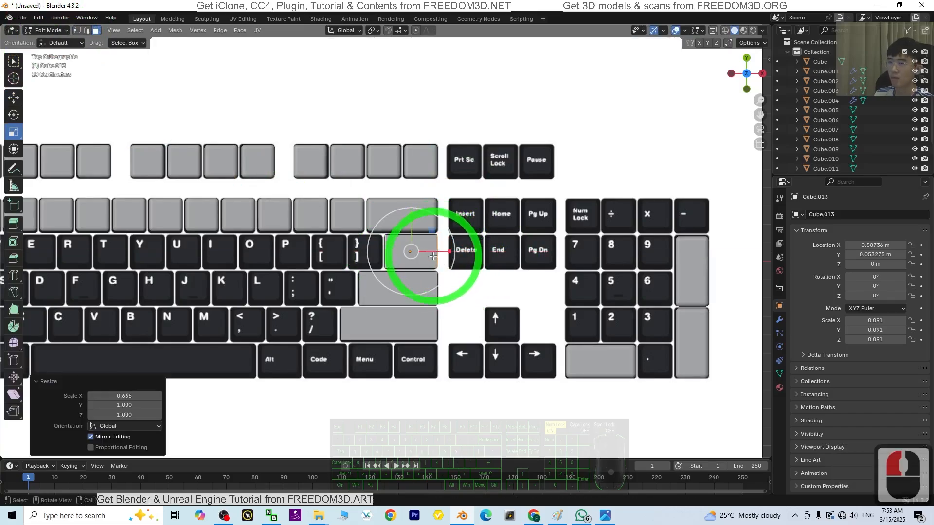
- In Object Mode, duplicate the backslash key block about -2.667 m along X over the Tab key
scroll(417, 250, "down", 5)
middle_click_drag(350, 350, 437, 333)
scroll(290, 329, "up", 2)
scroll(480, 326, "up", 2)
middle_click_drag(111, 296, 635, 309, "shift")
left_click(49, 31)
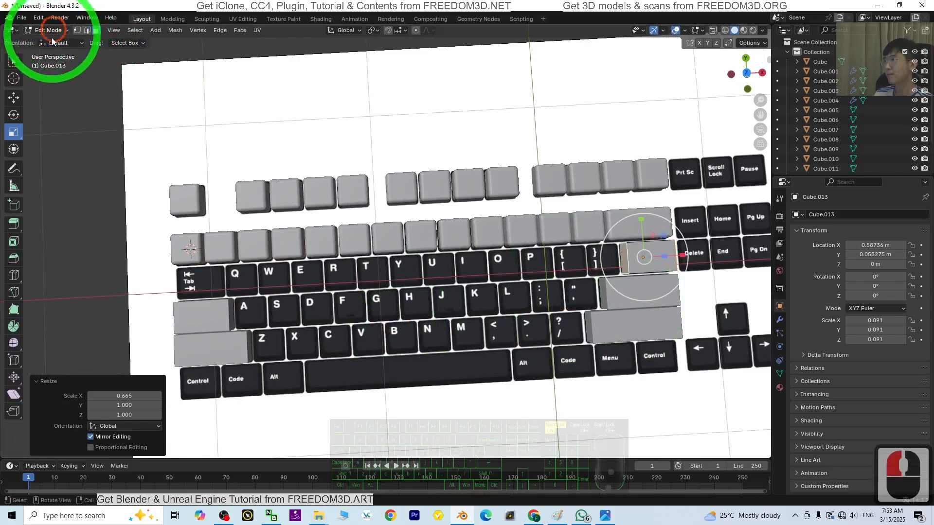
left_click(49, 23)
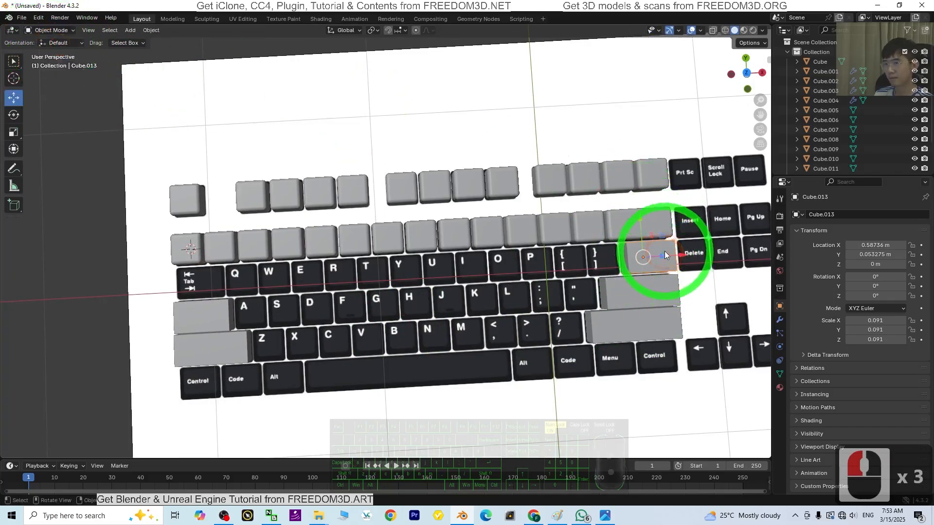
left_click(664, 251)
key("shift+d")
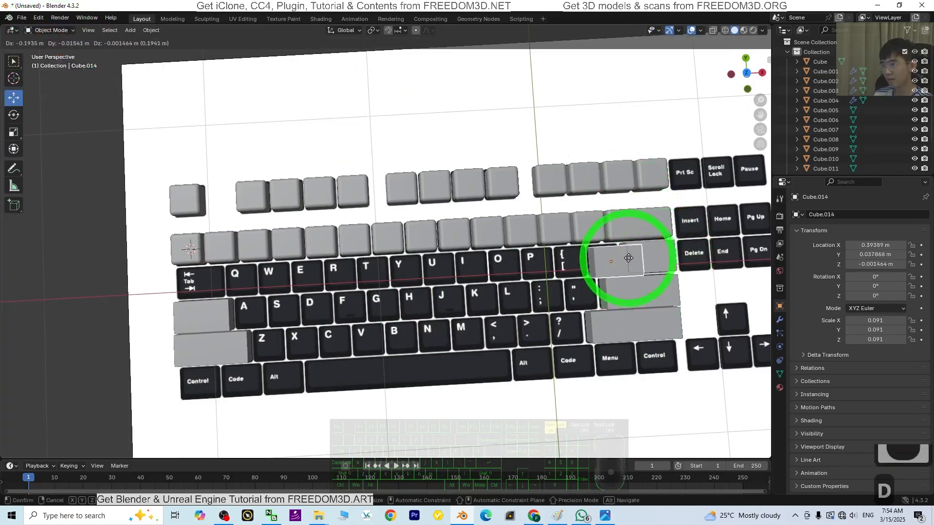
key("x")
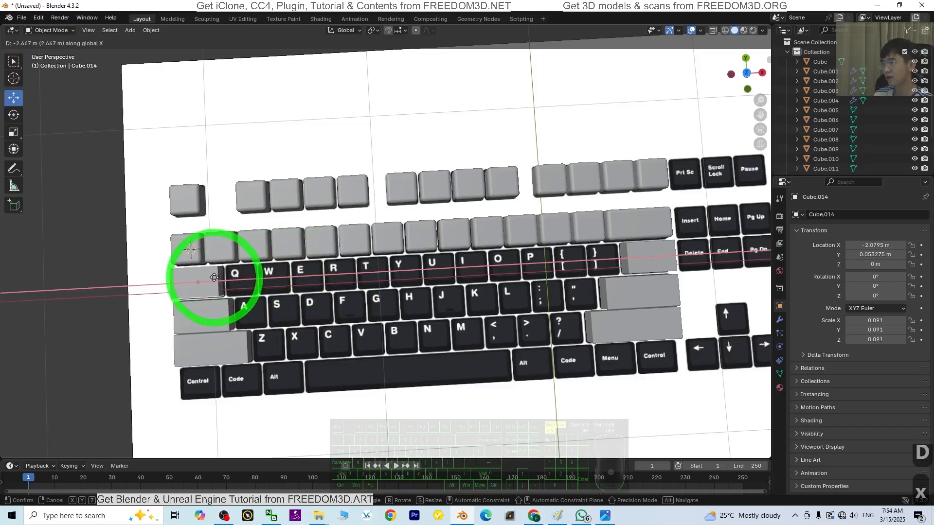
left_click(214, 277)
- In top view, move the Tab block about 0.009 m along X to line it up with the reference key
left_click_drag(739, 80, 744, 78)
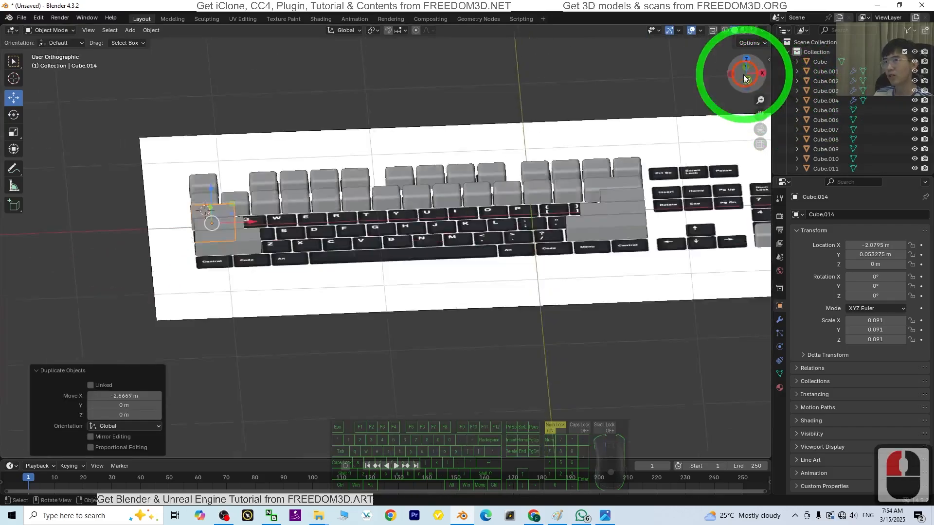
left_click(744, 78)
scroll(387, 194, "up", 2)
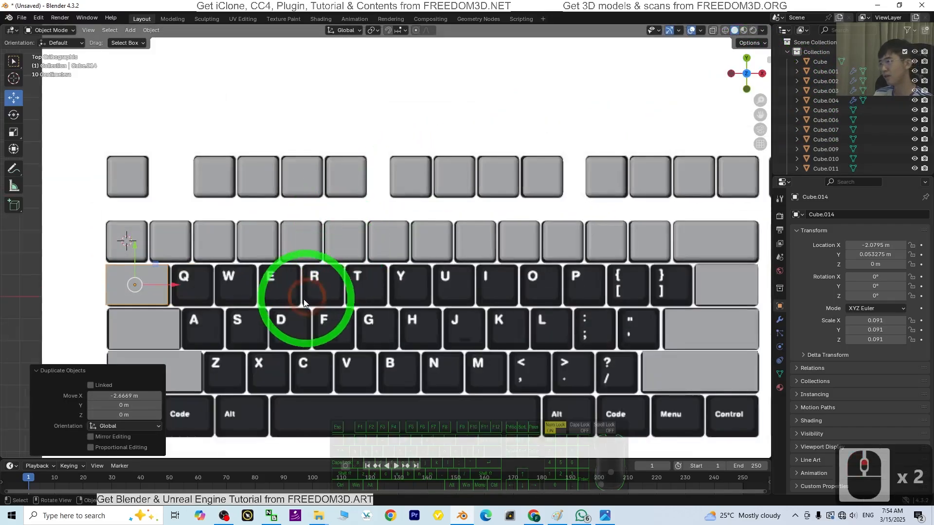
middle_click_drag(328, 306, 487, 311, "shift")
scroll(320, 311, "up", 2)
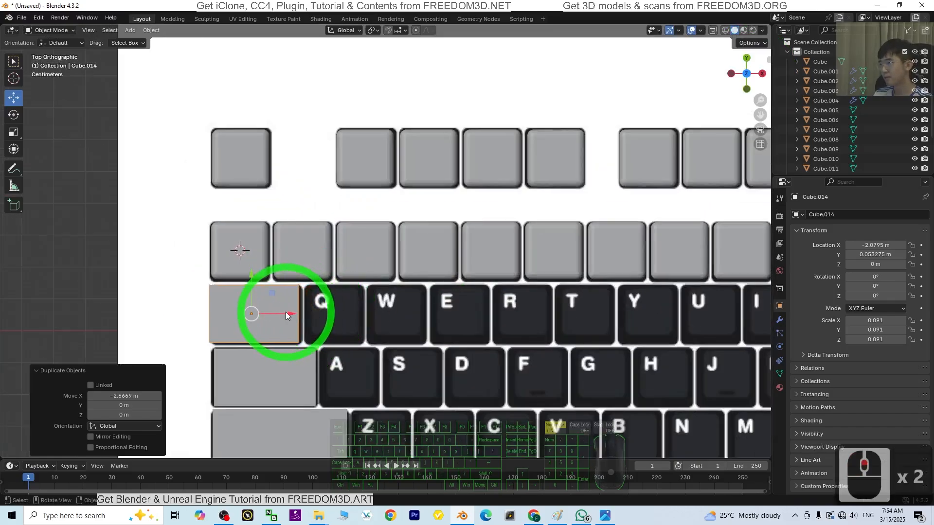
left_click_drag(286, 314, 293, 309)
scroll(594, 304, "down", 6)
middle_click_drag(593, 304, 508, 268, "shift")
scroll(605, 386, "up", 2)
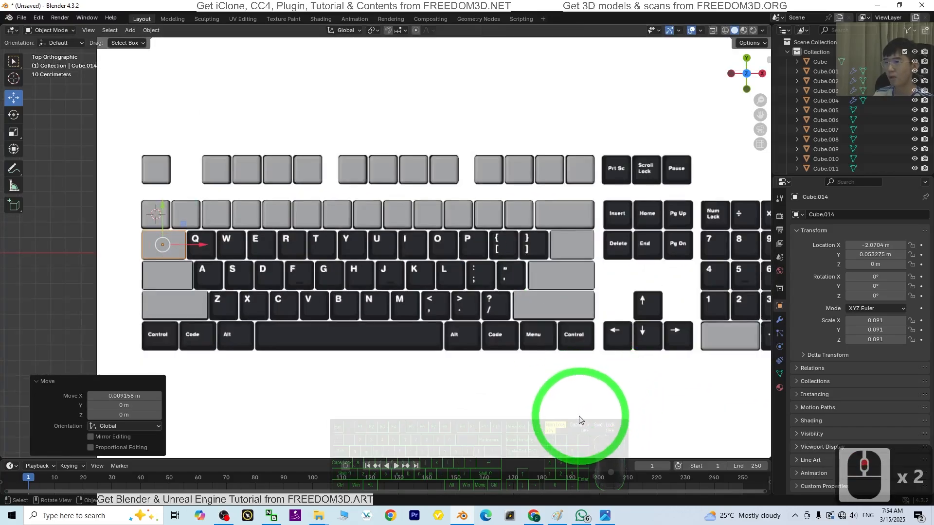
scroll(619, 381, "down", 2)
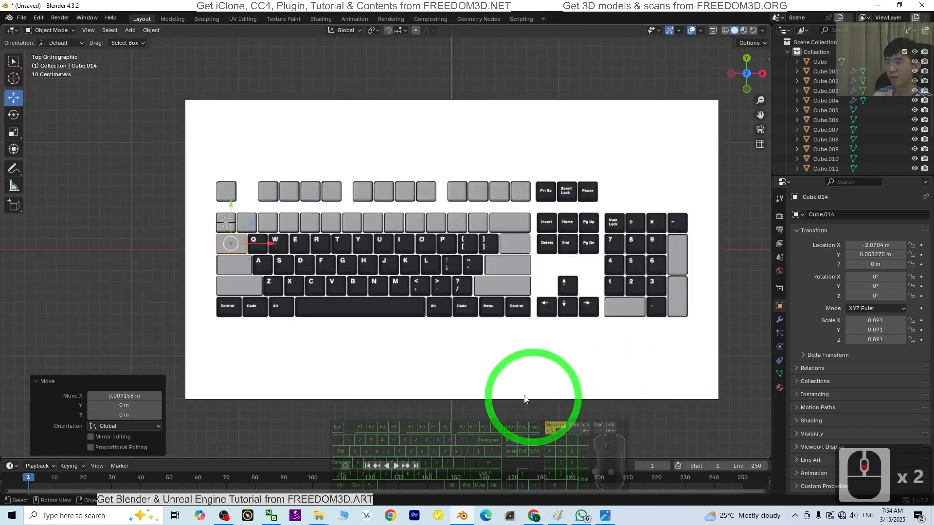
scroll(538, 374, "up", 2)
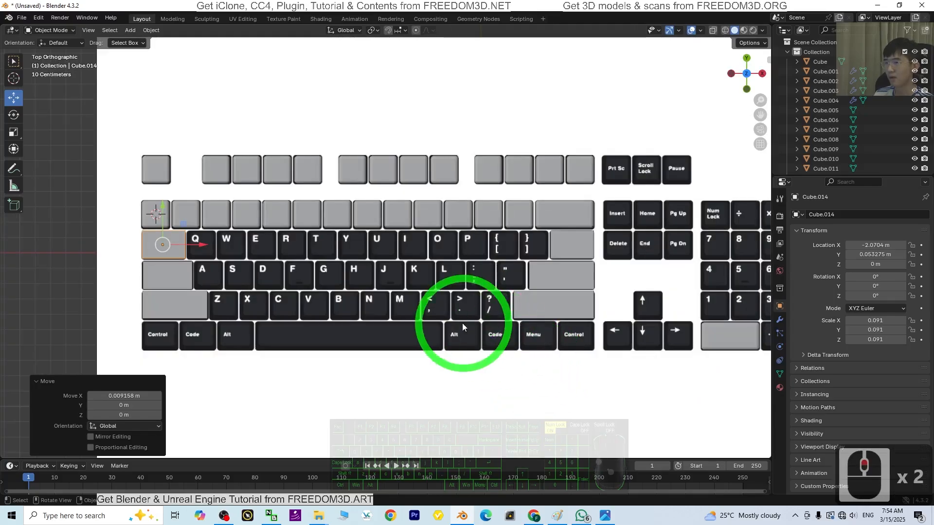
scroll(580, 384, "down", 2)
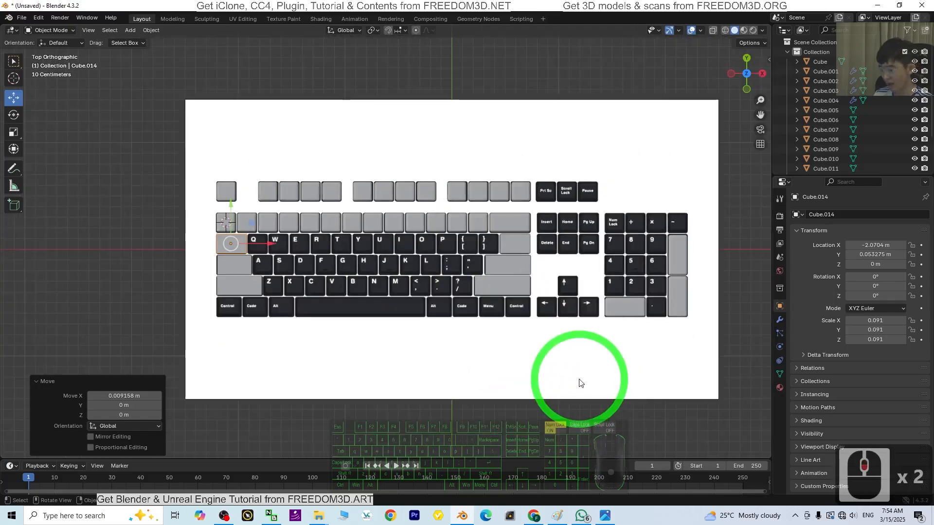
- Duplicate the Tab block about -0.025 m in X and -0.592 m in Y over the left Control key
middle_click_drag(350, 298, 423, 308, "shift")
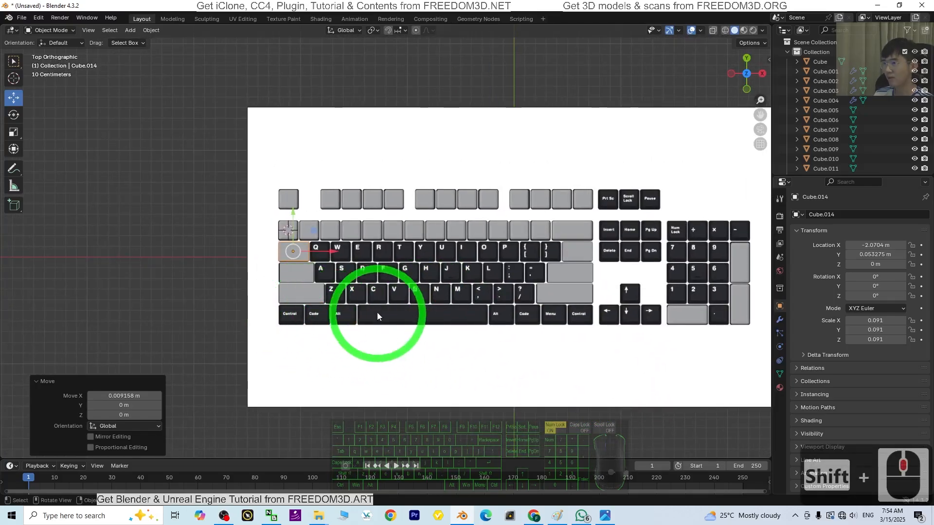
scroll(310, 319, "up", 2)
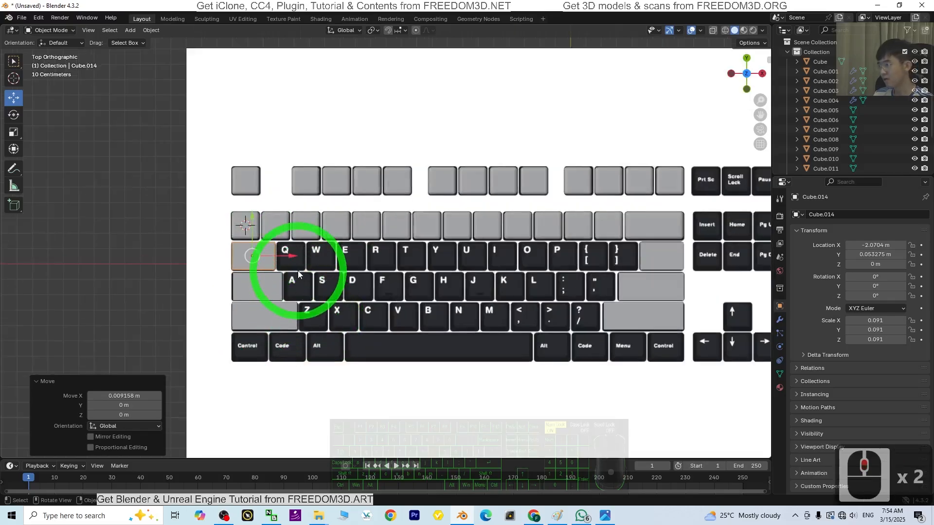
key("shift+d")
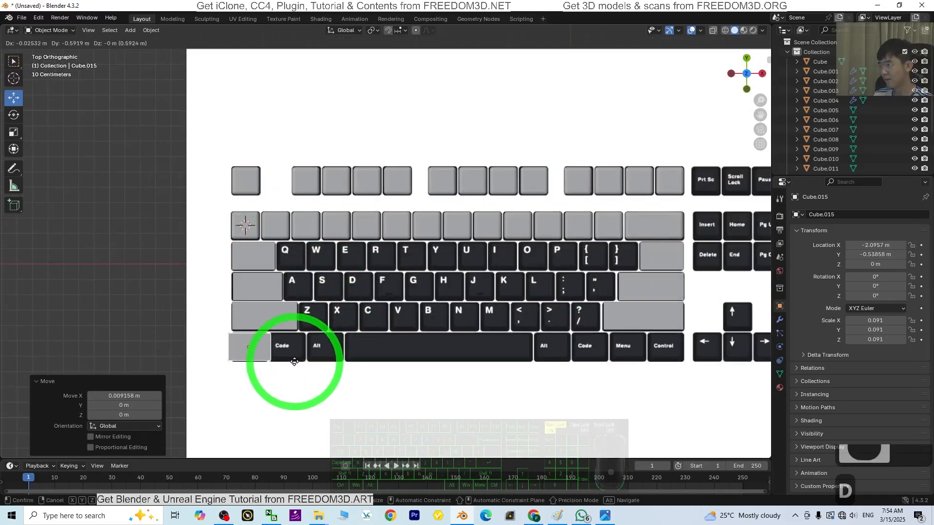
left_click(269, 360)
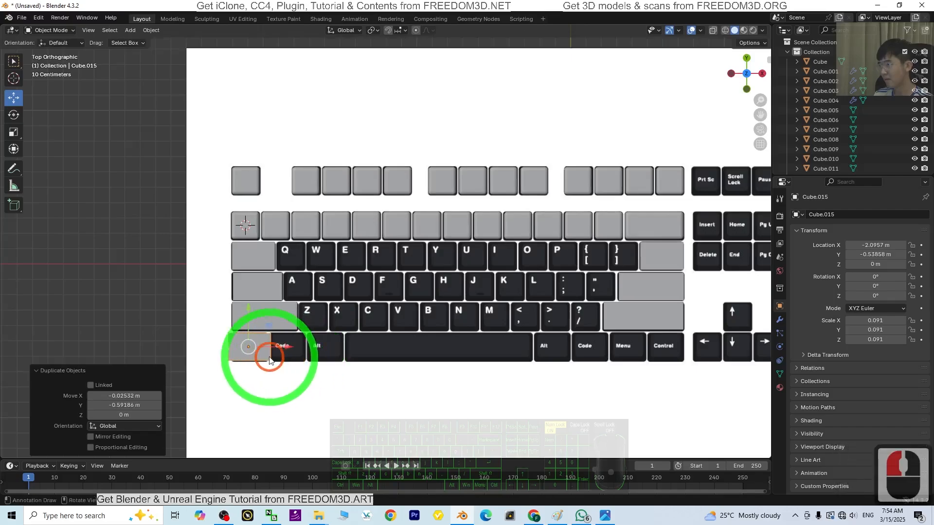
- In Edit Mode, scale the left Control block's mesh by about 0.826 in X to match the key's width
left_click(3, 110)
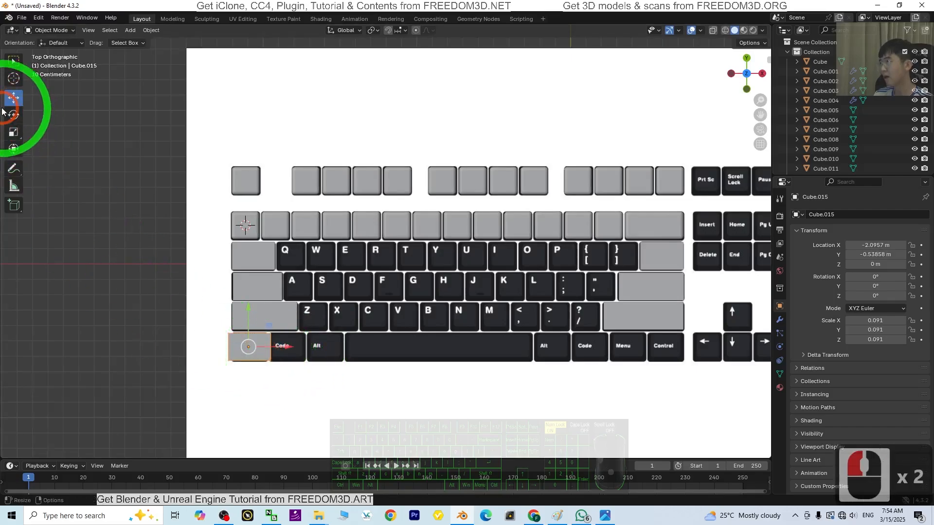
left_click(12, 132)
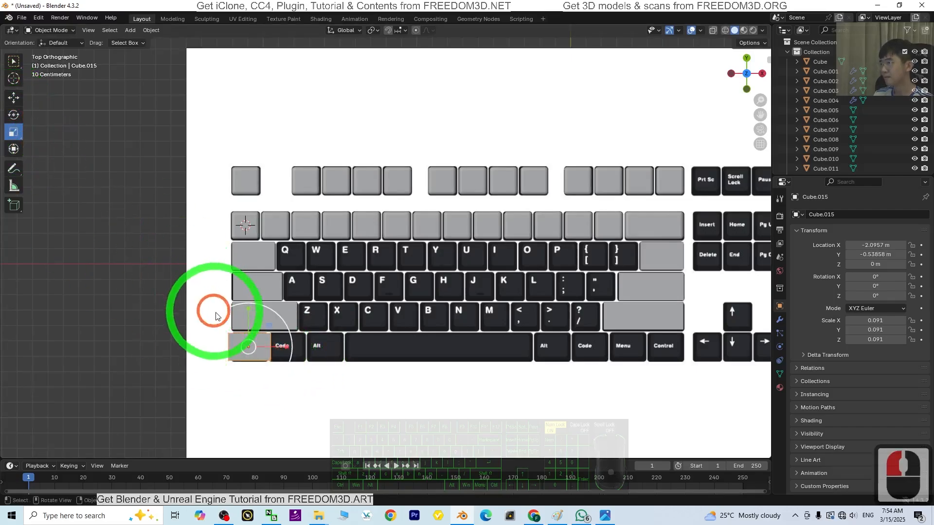
left_click(51, 30)
left_click(51, 52)
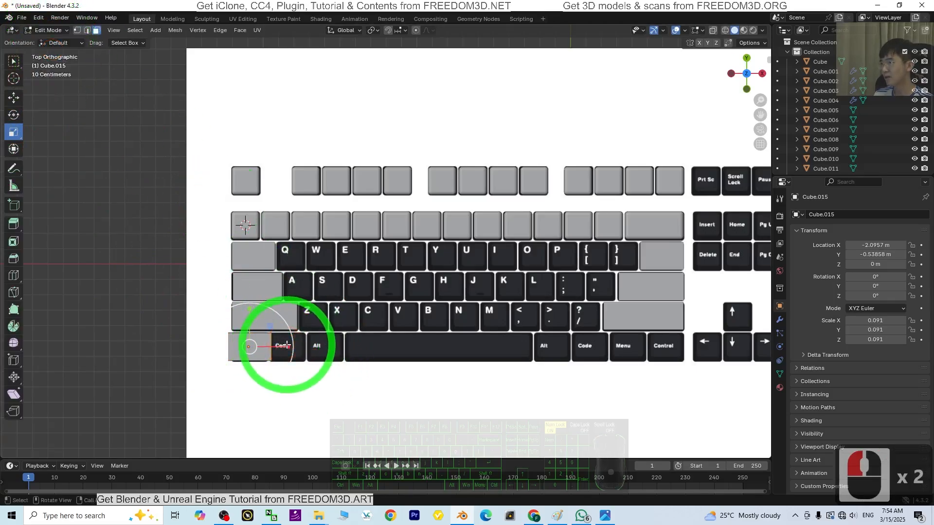
left_click_drag(283, 346, 281, 346)
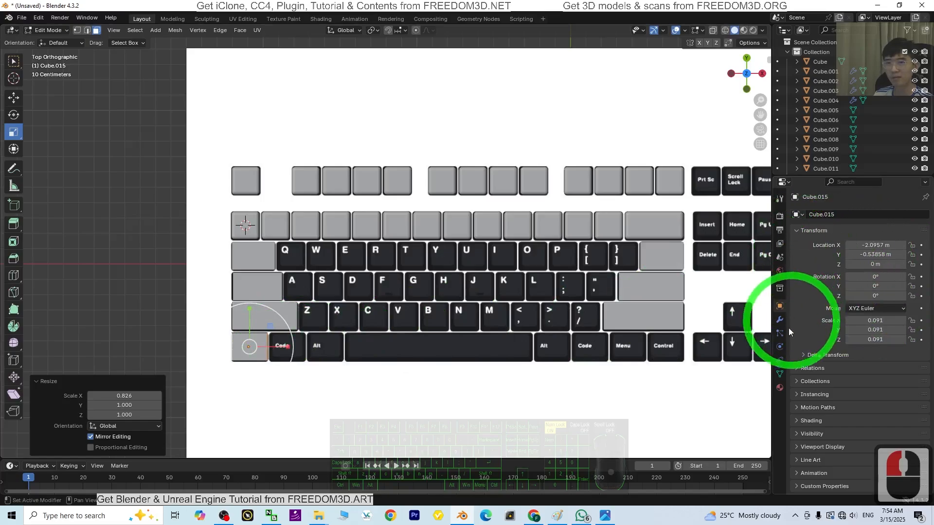
- Add an Array modifier to the left Control block
left_click(780, 319)
left_click(827, 215)
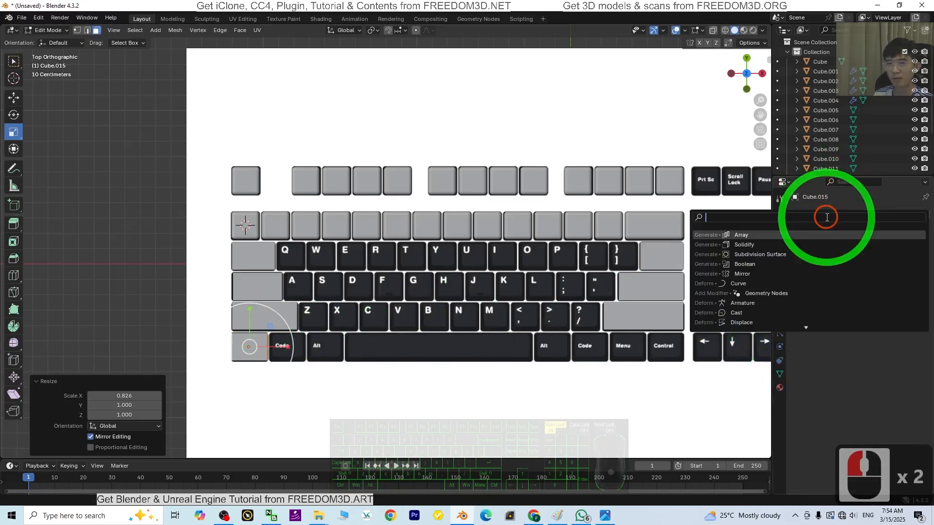
left_click(785, 235)
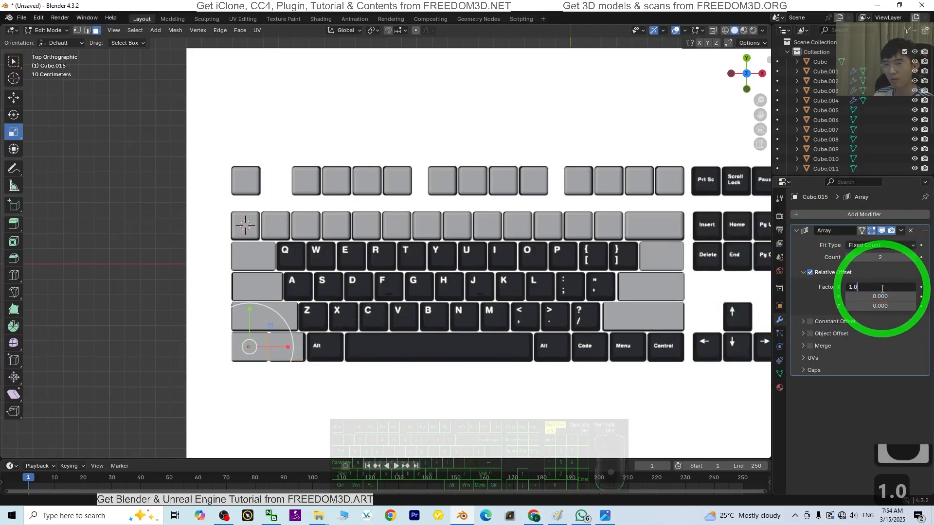
- Try a relative offset factor of 1.08 in X for the Control block's array
key("Return")
left_click_drag(881, 288, 877, 289)
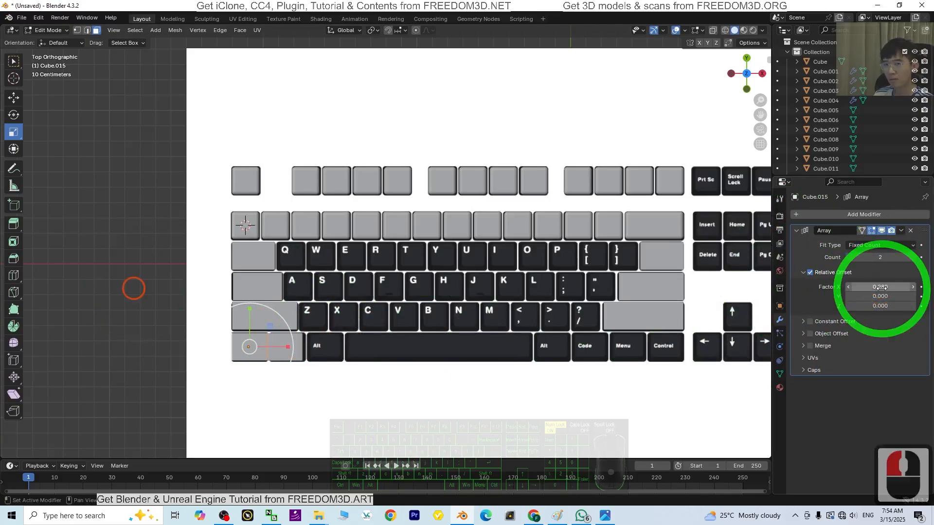
key("1")
key("Return")
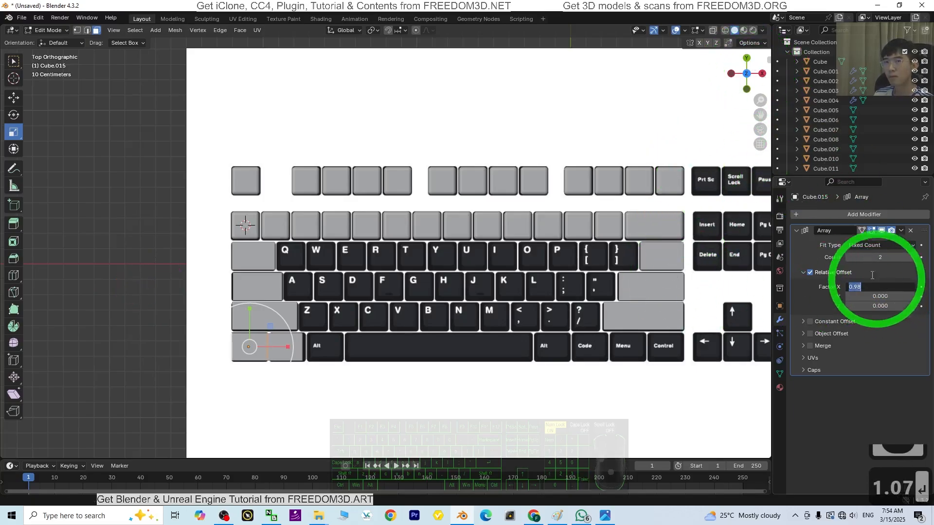
double_click(863, 287)
type("1")
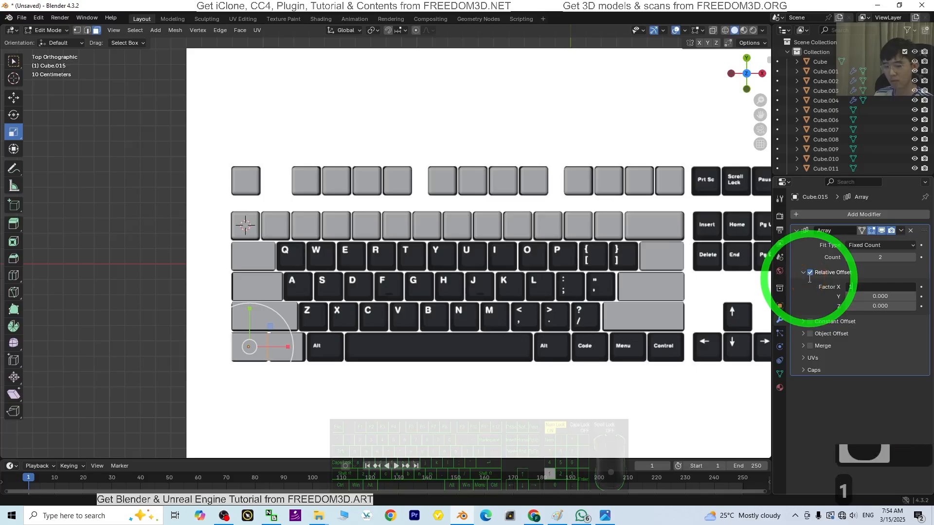
type(".08")
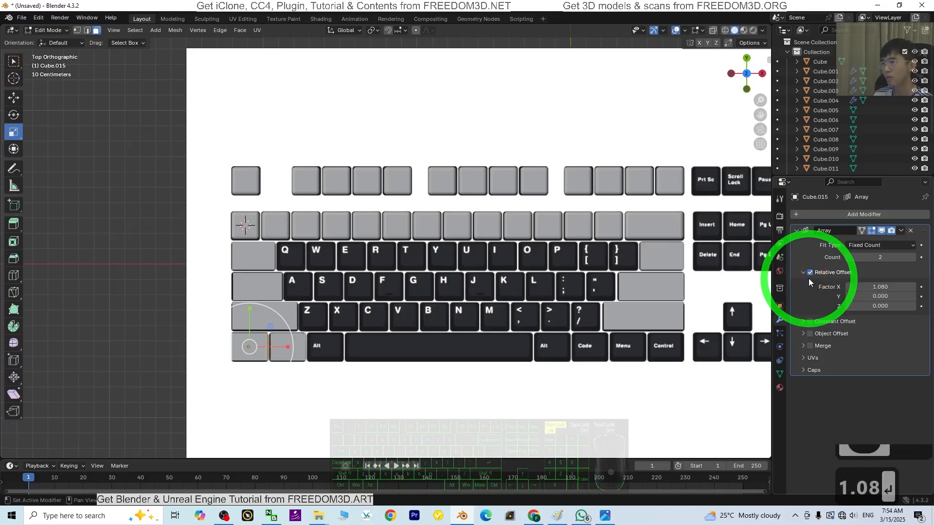
- Try X relative offset factors of 1.075 and 1.078 to fit the array's second block over the Code key
double_click(886, 287)
left_click(886, 287)
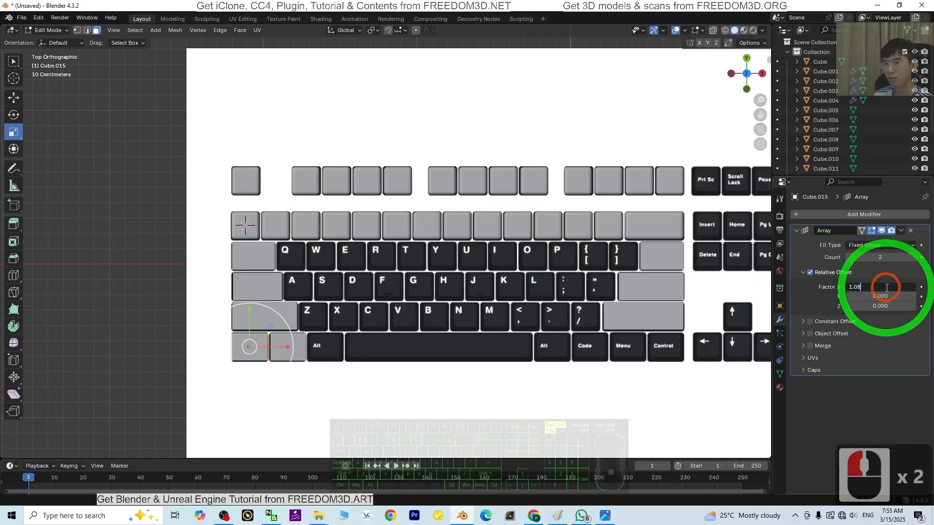
key("BackSpace")
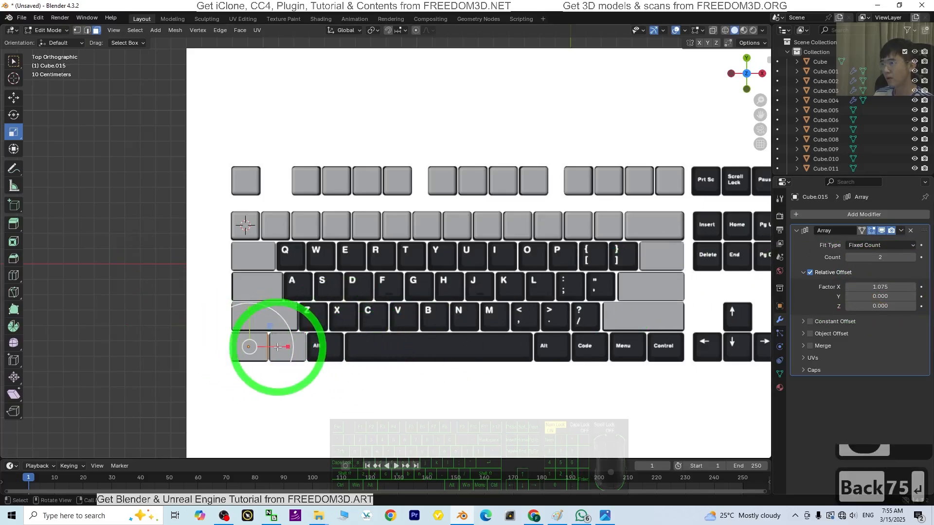
left_click(880, 288)
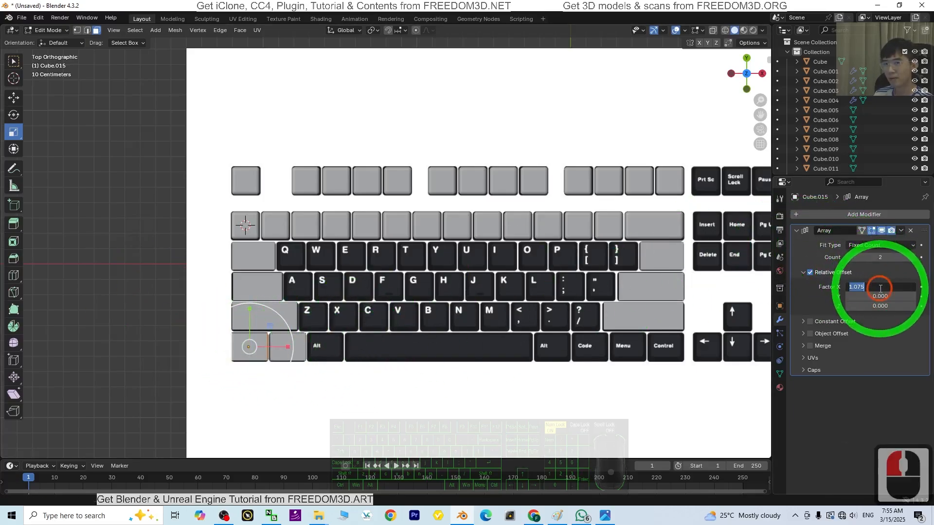
type("1.")
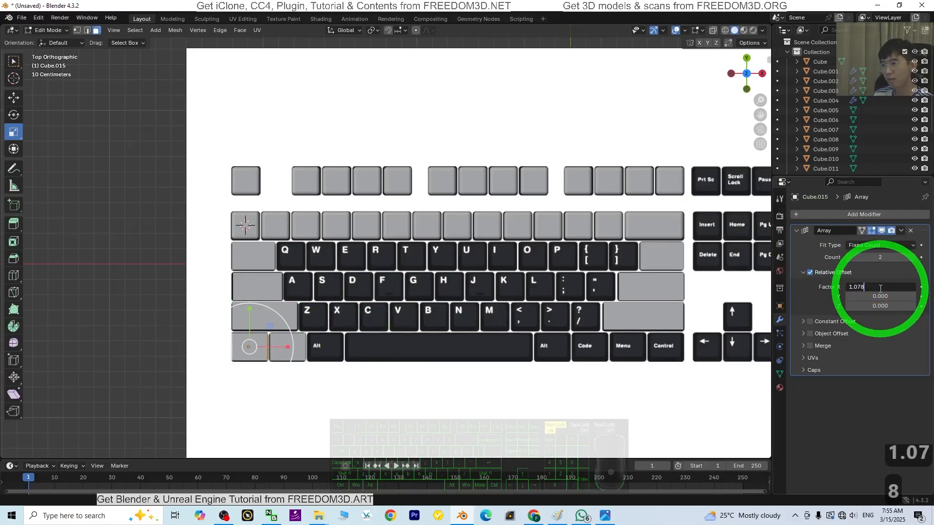
type("078")
key("Return")
- Set the Control block array's X relative offset factor to 1.065
left_click(865, 288)
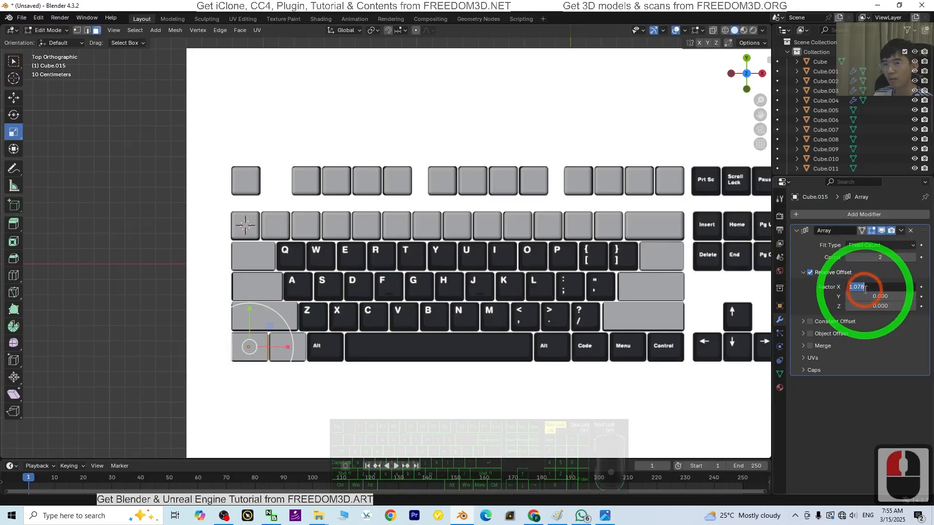
left_click(880, 289)
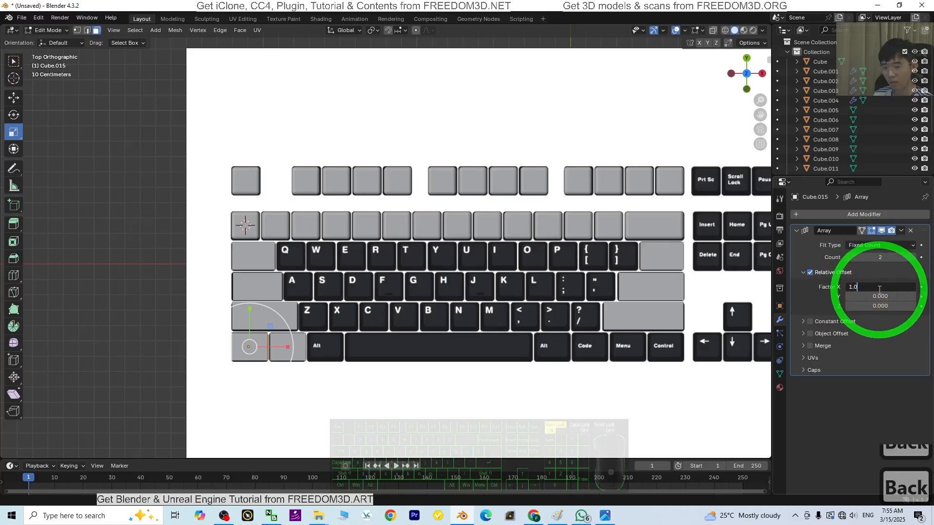
type("65")
key("Return")
scroll(249, 386, "up", 2)
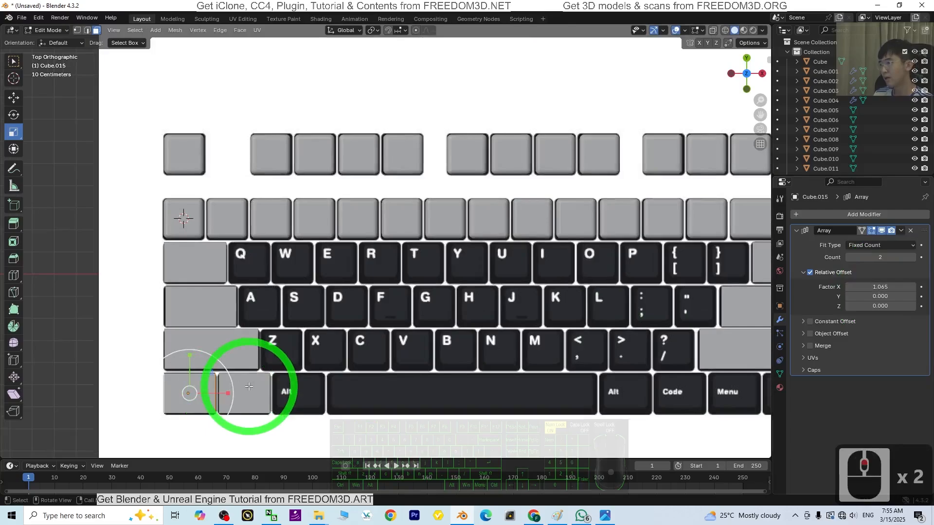
- Set the array count to 3 to cover the Control, Code and Alt keys, and return to Object Mode
scroll(249, 386, "down", 2)
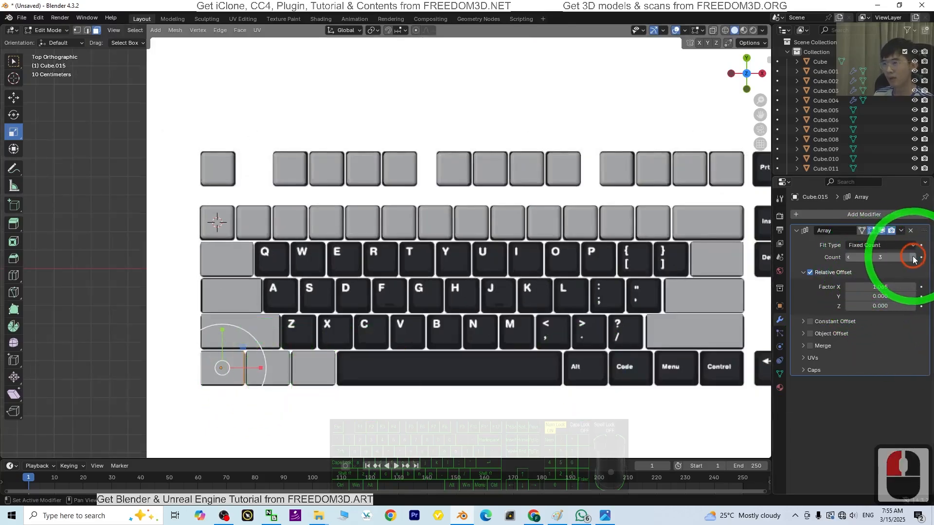
scroll(376, 390, "down", 1)
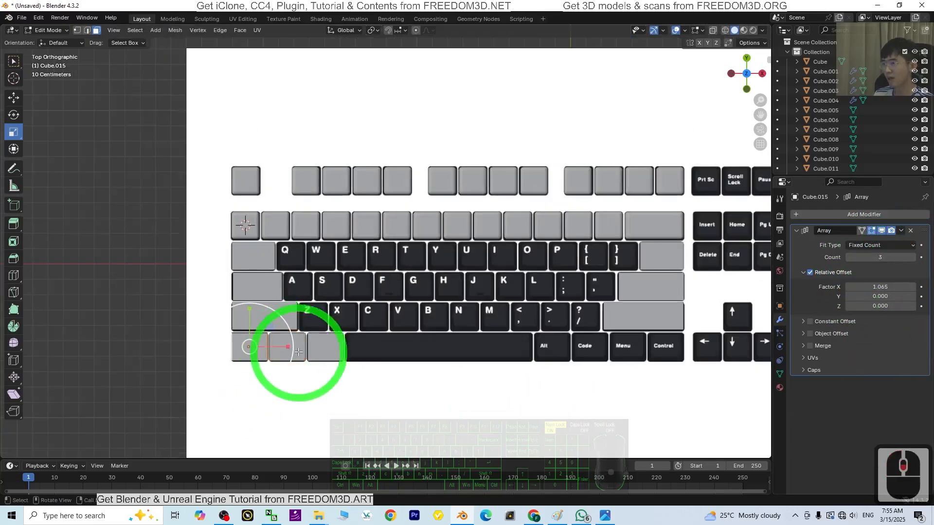
left_click(54, 32)
left_click(47, 41)
scroll(510, 380, "down", 1)
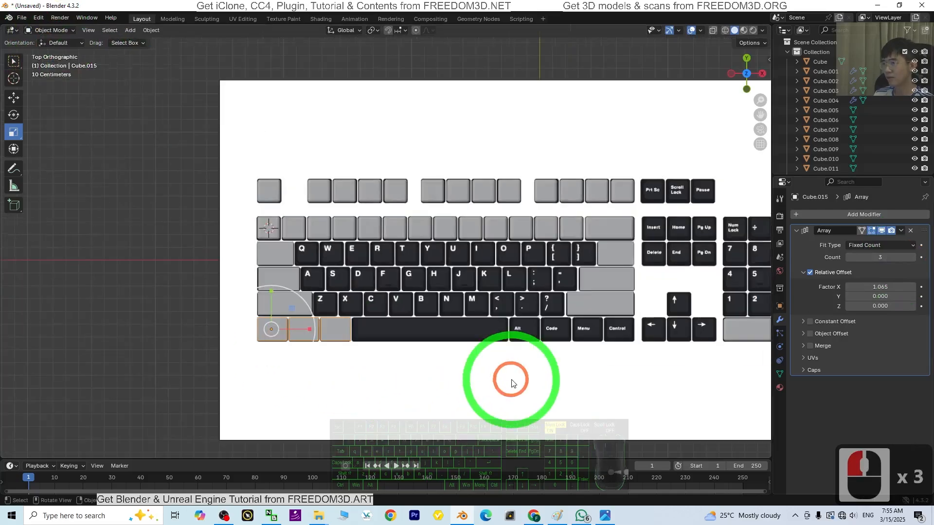
- Duplicate the Control block array 1.9712 m along X over the right Alt, Code and Menu keys, and set the copy's array count to 4
middle_click_drag(619, 379, 489, 390, "shift")
key("shift+d")
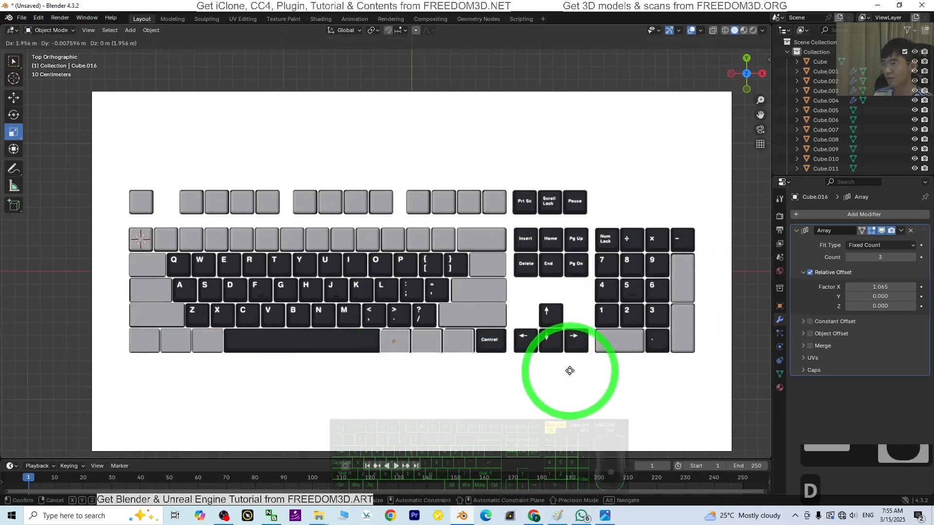
key("x")
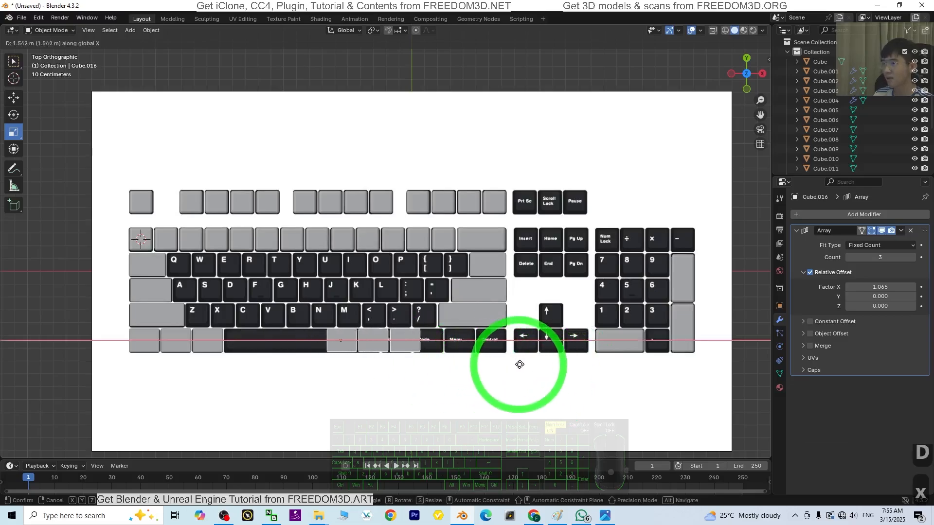
left_click(571, 362)
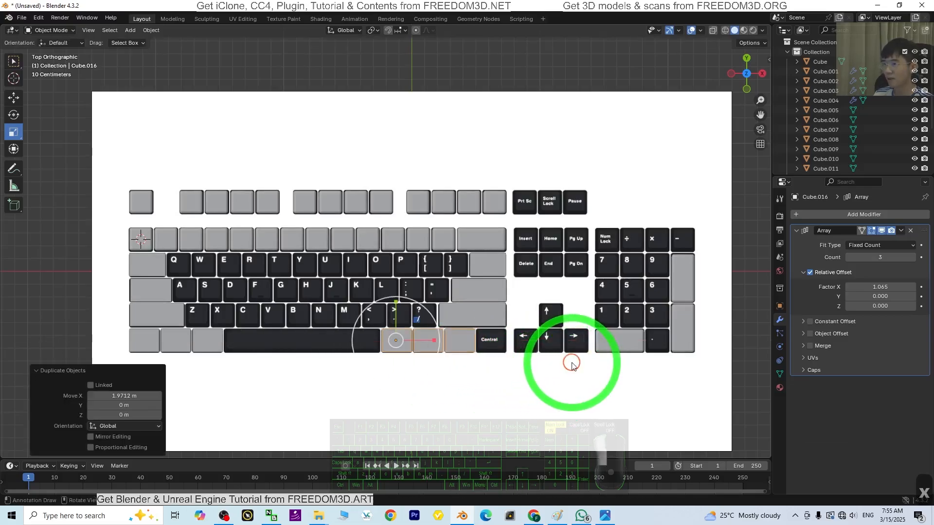
left_click(911, 258)
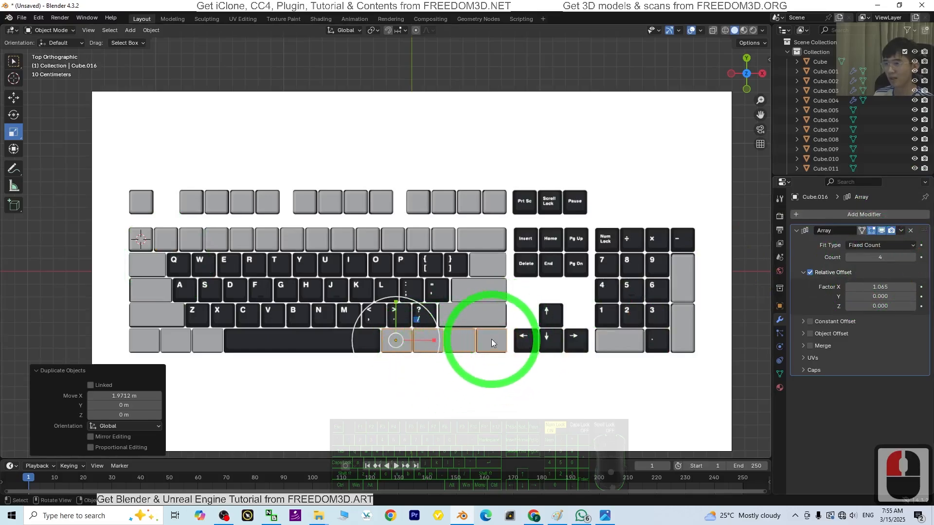
- Examine the bottom row's blocks against the reference picture up close and from oblique angles
scroll(421, 416, "up", 2)
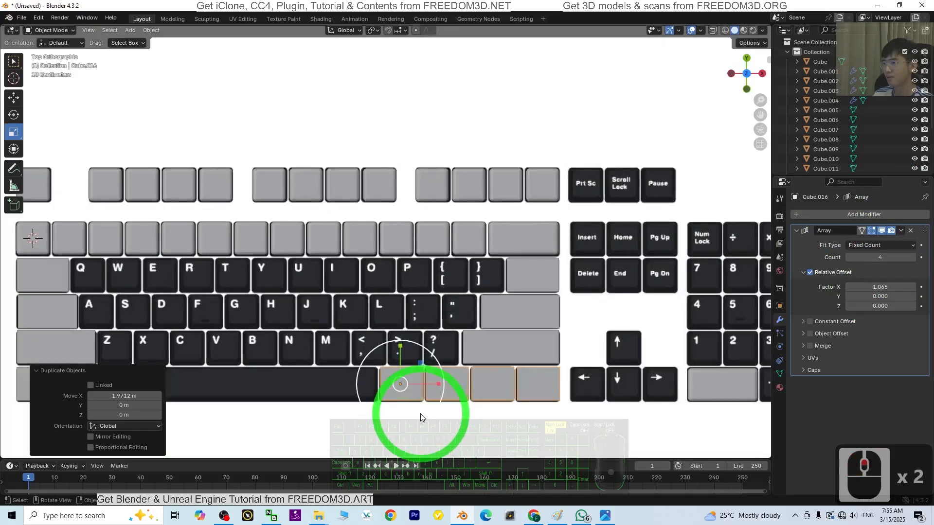
scroll(421, 417, "down", 2)
middle_click_drag(411, 402, 428, 327)
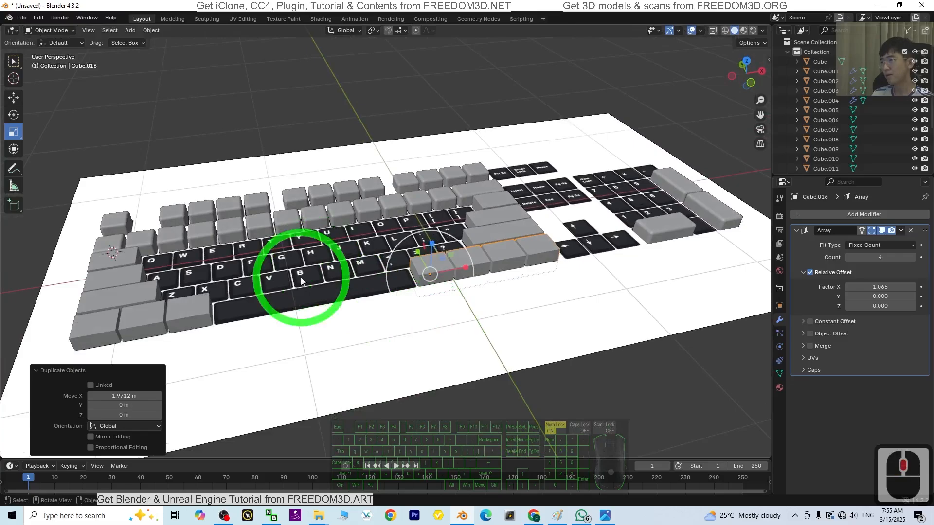
middle_click_drag(531, 296, 465, 320)
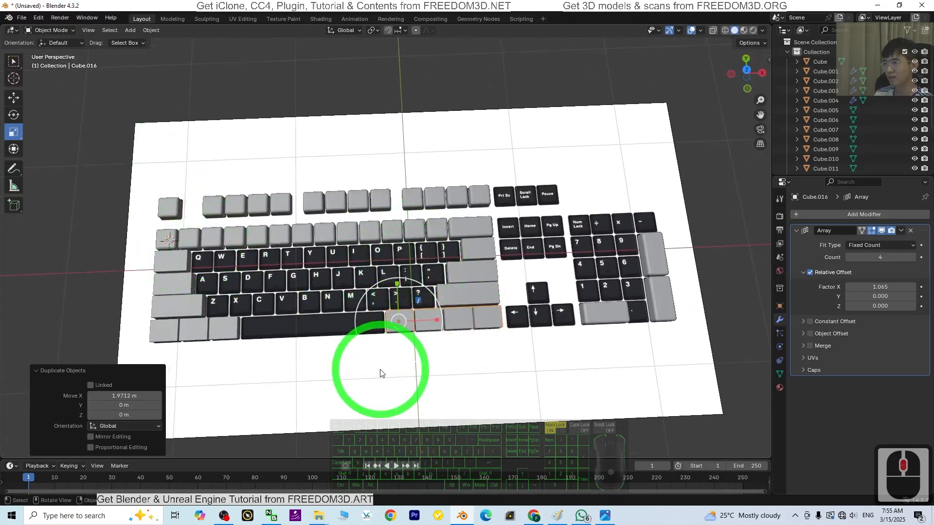
scroll(381, 374, "up", 1)
scroll(384, 381, "up", 1)
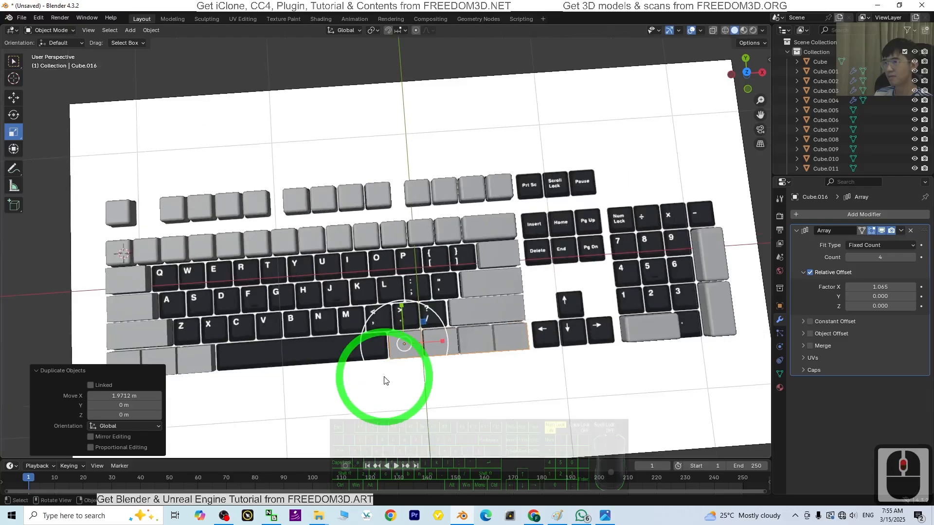
middle_click_drag(383, 381, 567, 381)
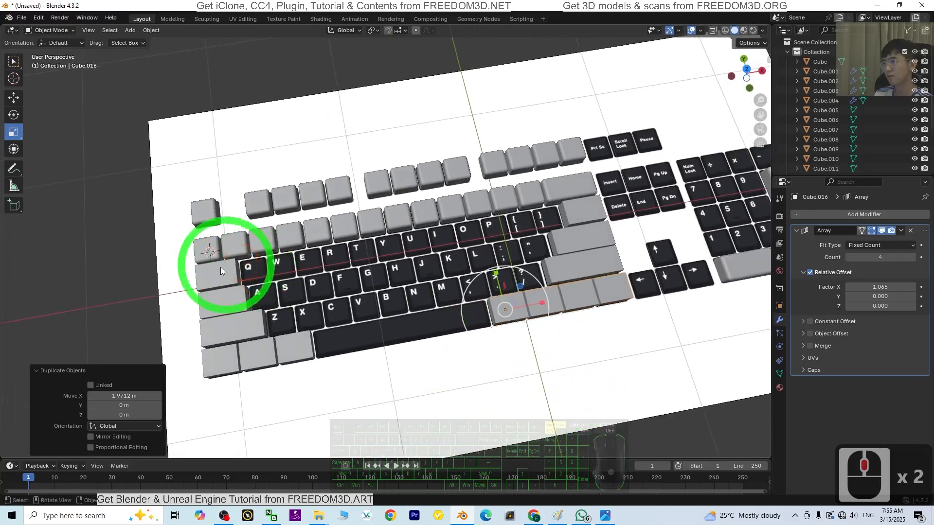
- Duplicate the left Control block array along X onto the space bar and remove the copy's Array modifier
left_click(247, 330)
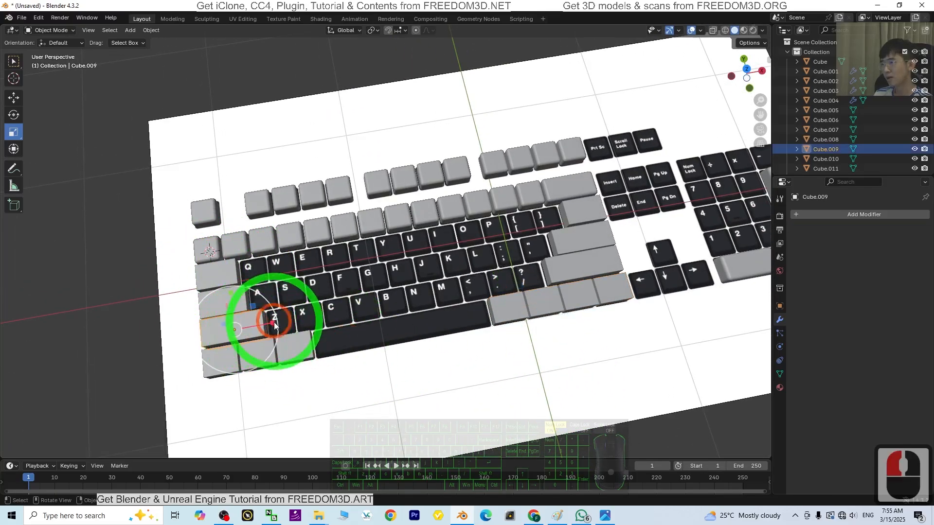
left_click(300, 340)
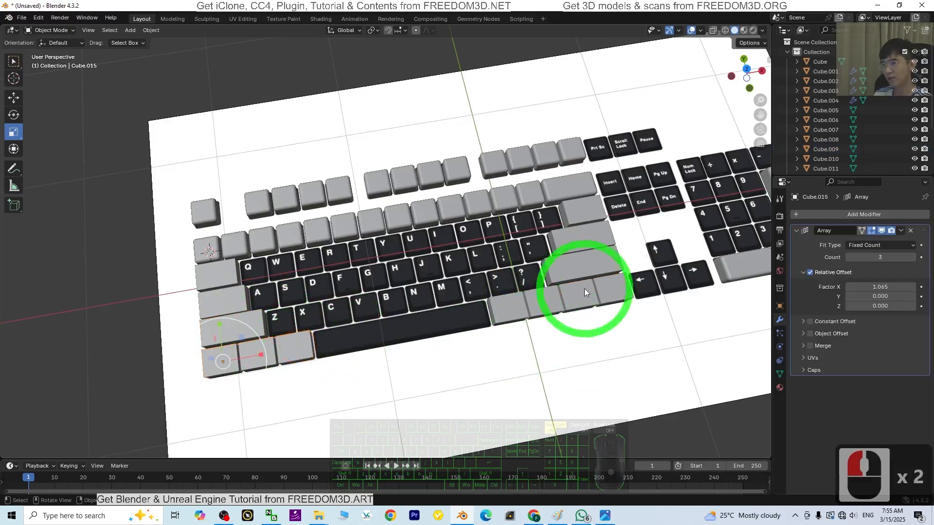
left_click(227, 354)
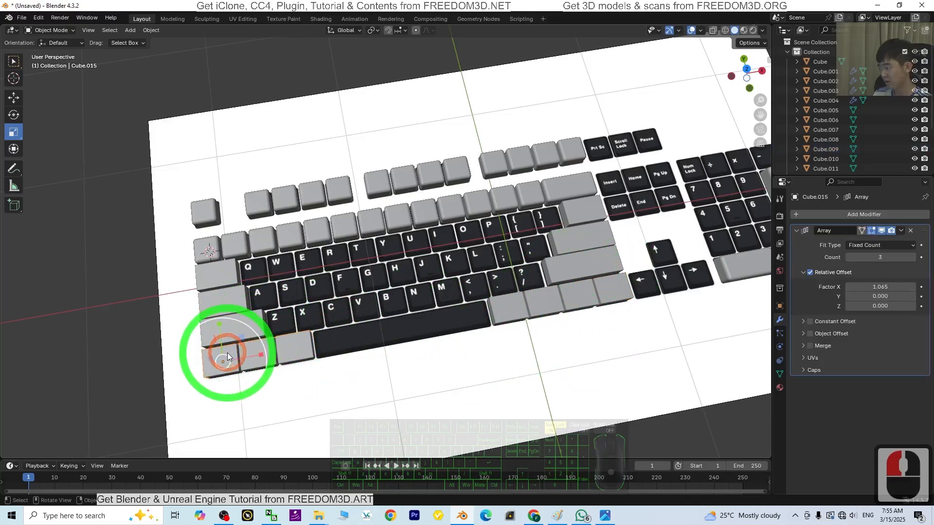
key("shift+d")
key("x")
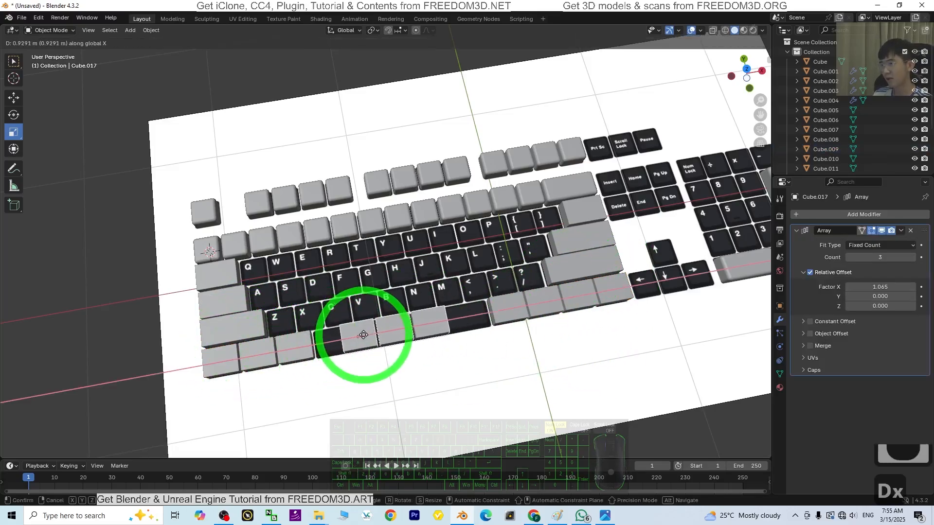
left_click(357, 335)
left_click(910, 234)
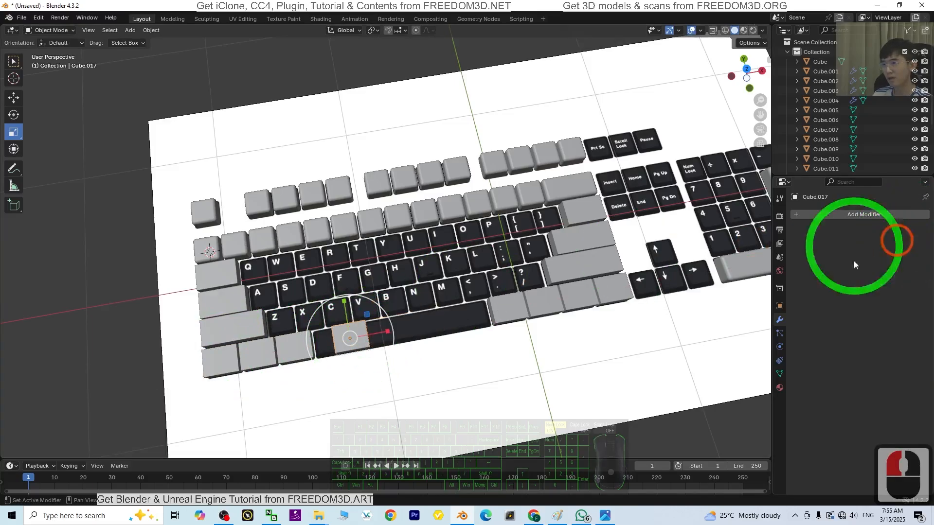
- Move the single block about 0.346 m along X to the middle of the space bar in top view
left_click(13, 98)
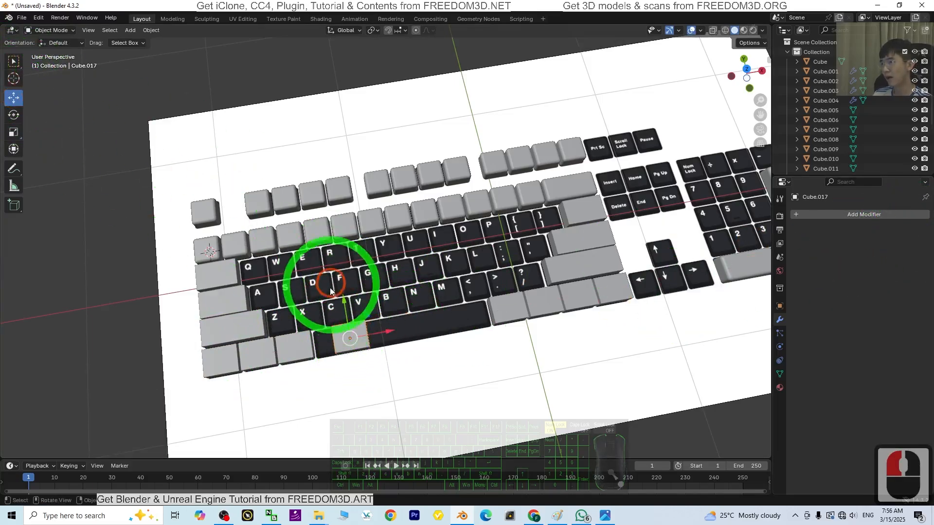
left_click(746, 68)
left_click_drag(377, 334, 422, 331)
- Scale the block's mesh in Edit Mode by 5.178 in X to span the space bar, and nudge the object along X in Object Mode
left_click(51, 30)
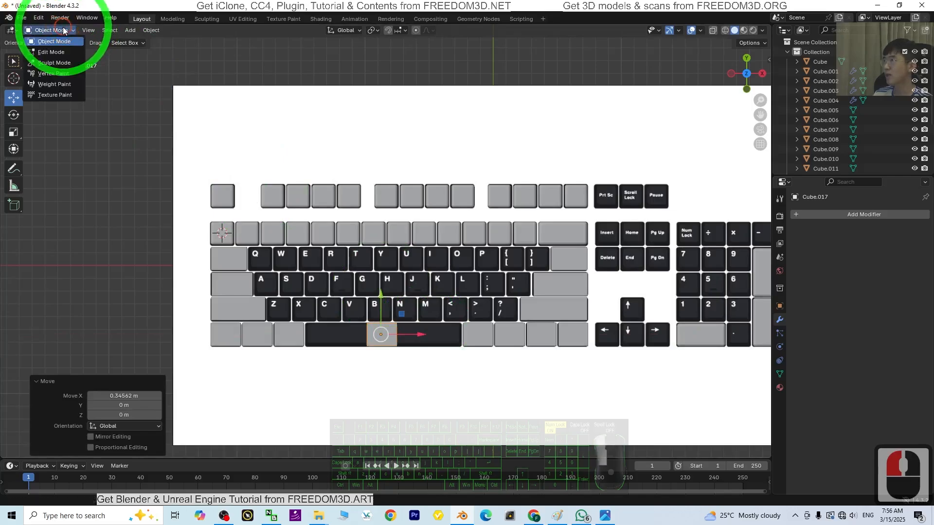
left_click(55, 52)
key("s")
key("x")
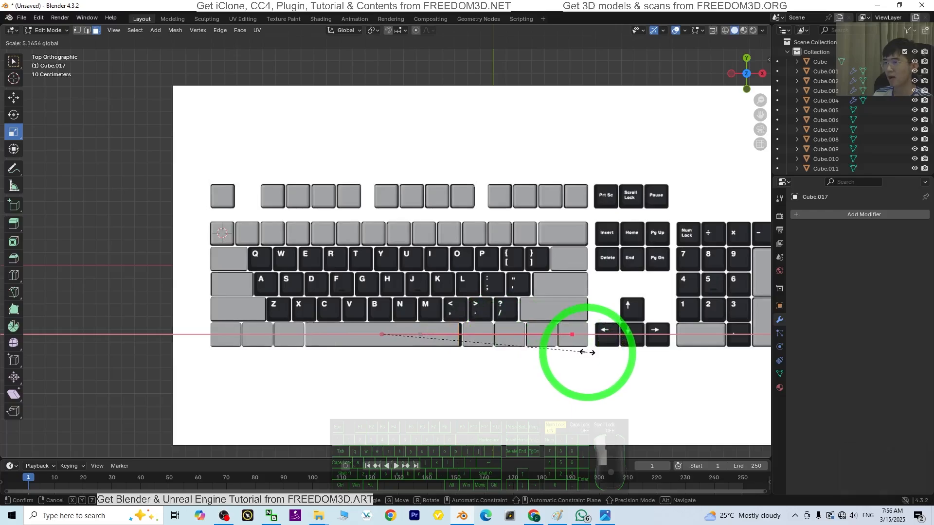
left_click(588, 352)
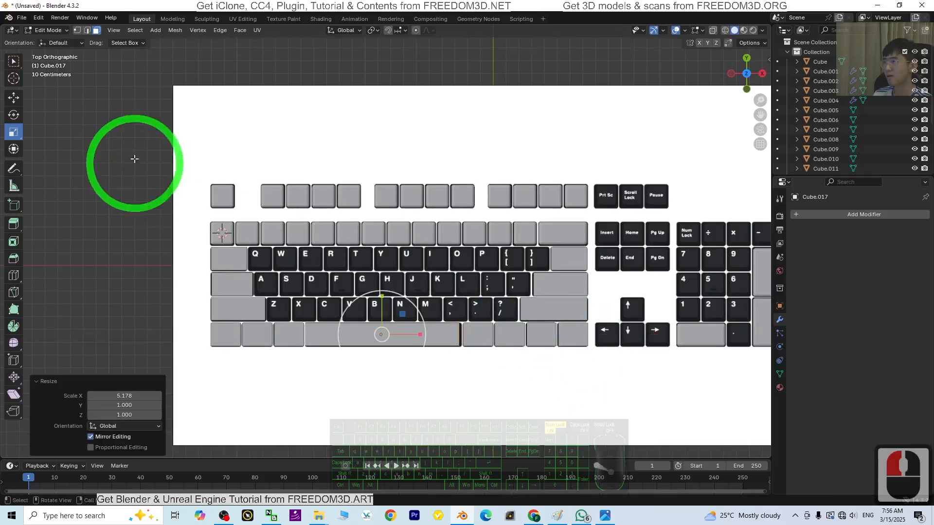
left_click(48, 30)
left_click(51, 43)
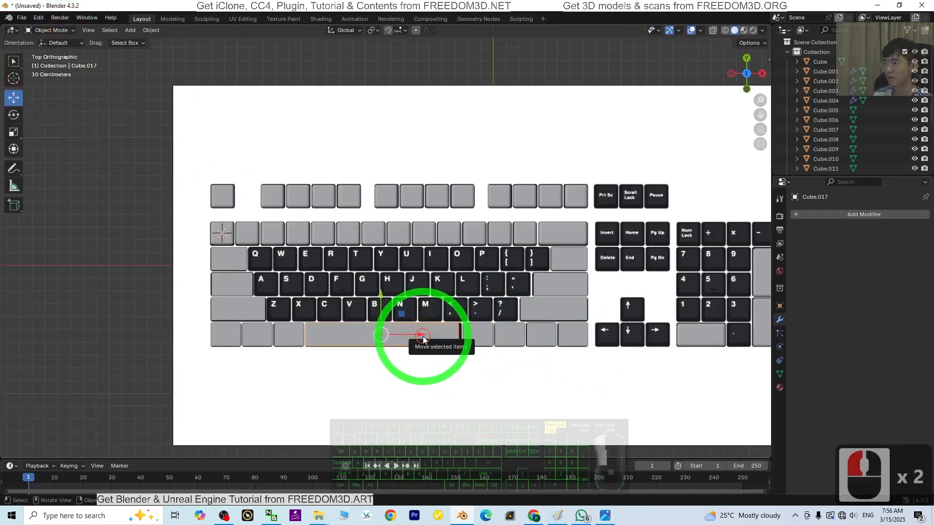
left_click_drag(422, 335, 427, 336)
middle_click_drag(451, 419, 528, 335)
- Snap the 3D cursor to the Tab key's block
left_click(239, 231)
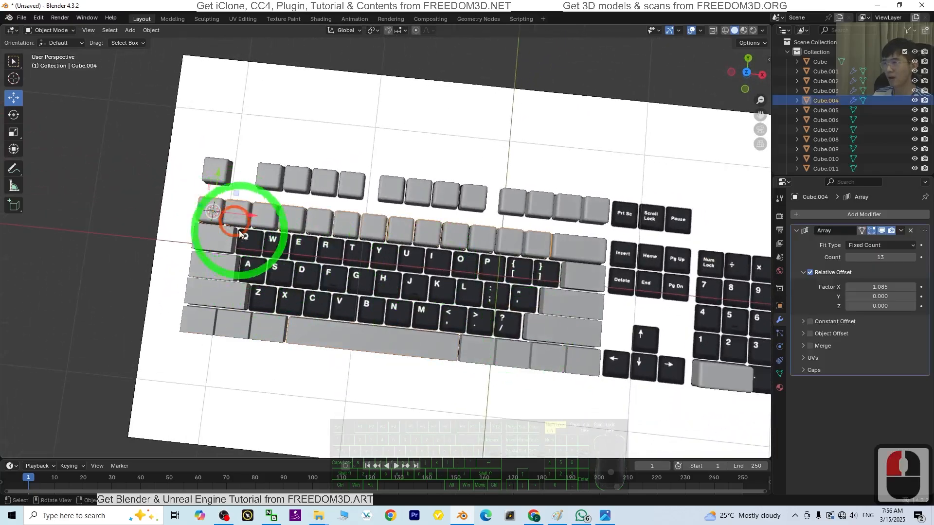
middle_click_drag(239, 231, 217, 285)
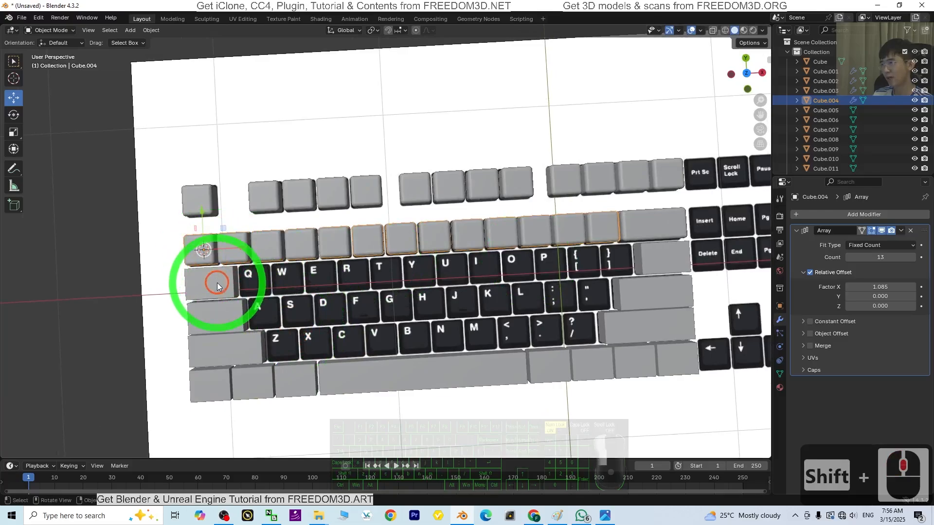
left_click(219, 288)
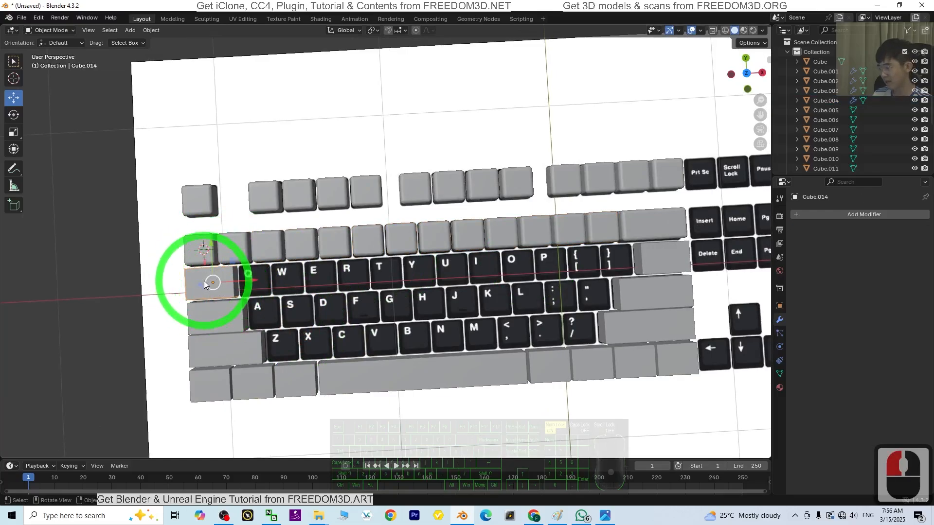
key("shift+s")
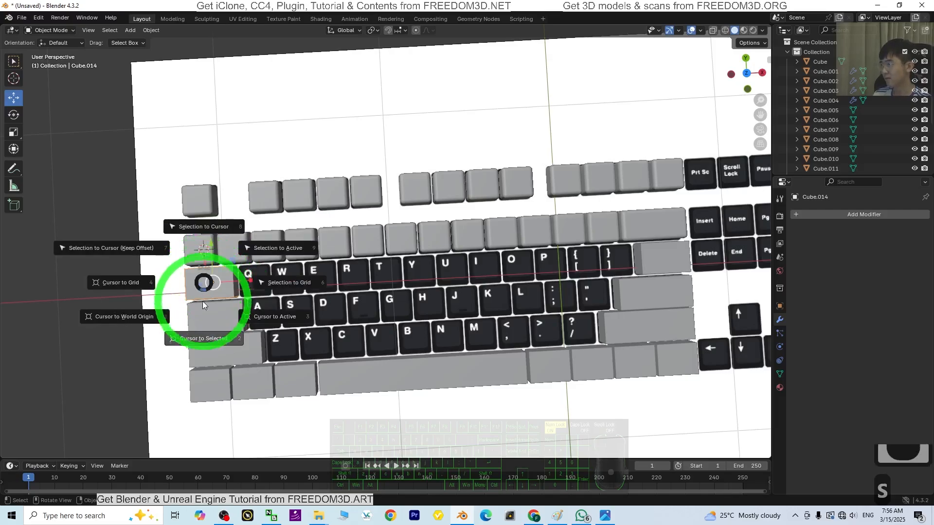
left_click(206, 339)
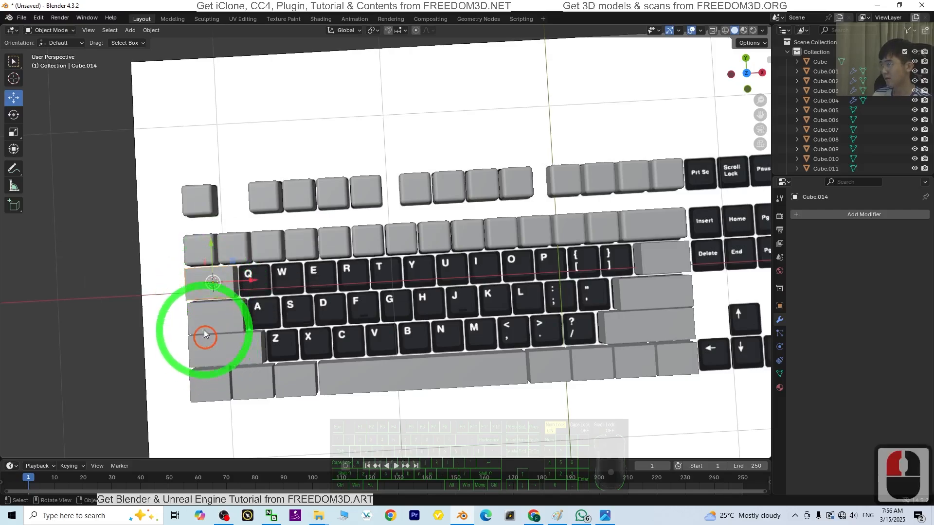
- Try to snap the original number row array to the 3D cursor, and undo the snap
left_click(201, 252)
key("shift+s")
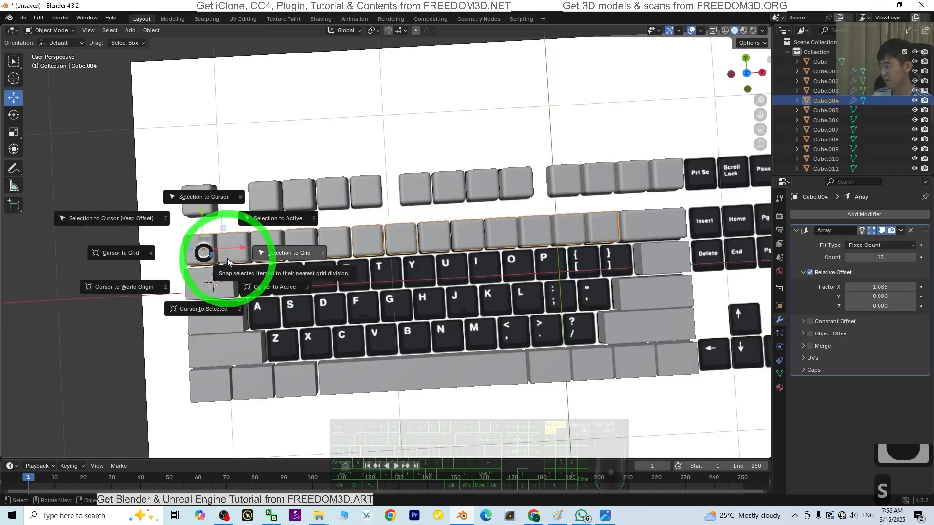
left_click(172, 239)
left_click(202, 250)
left_click(203, 250)
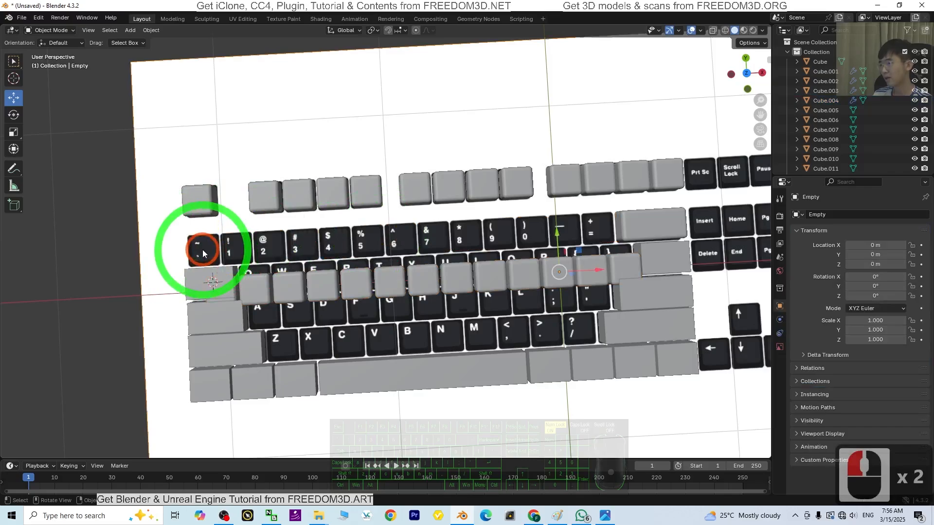
left_click(202, 250)
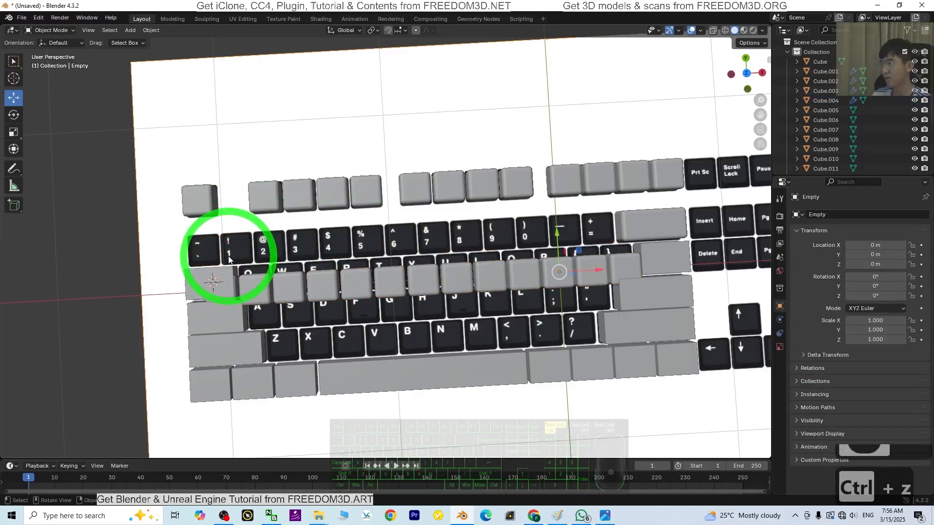
key("ctrl+z")
key("ctrl+z")
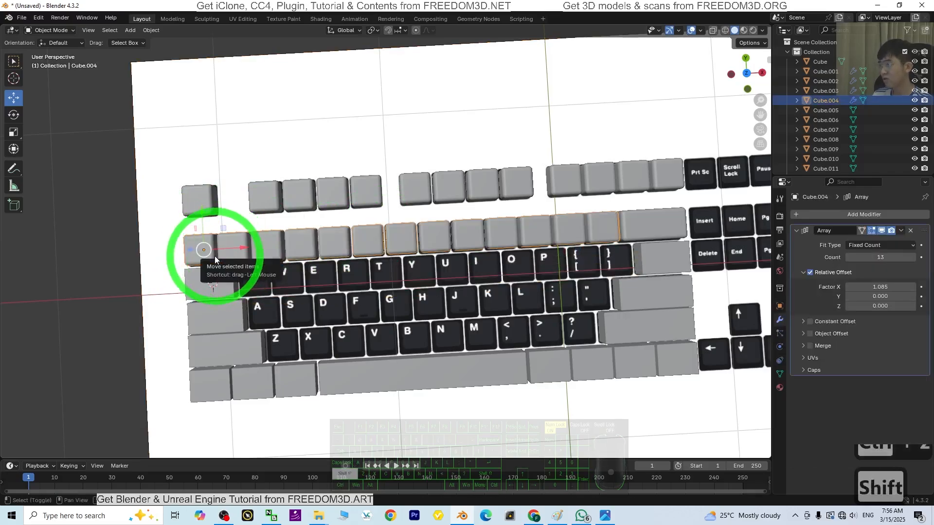
- Duplicate the number row array and snap the copy to the 3D cursor on the Tab block
key("shift+d")
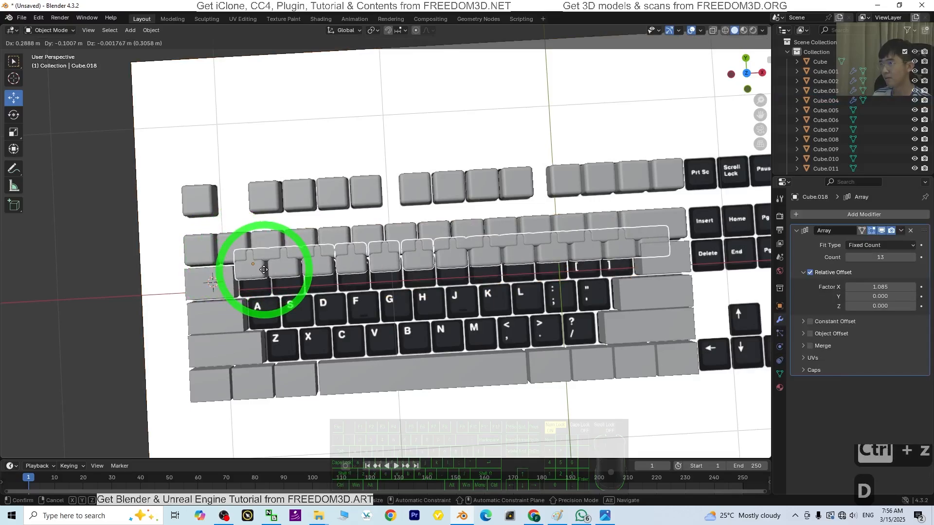
left_click(305, 288)
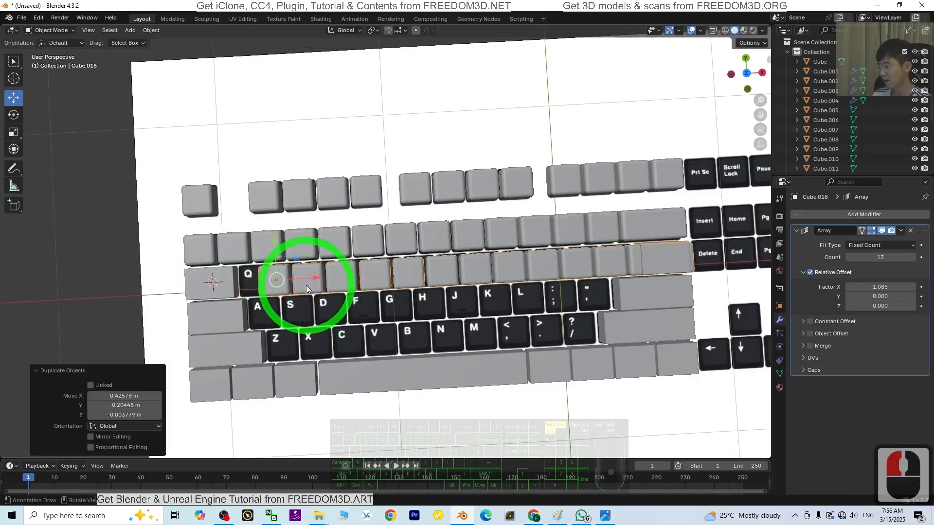
key("shift+s")
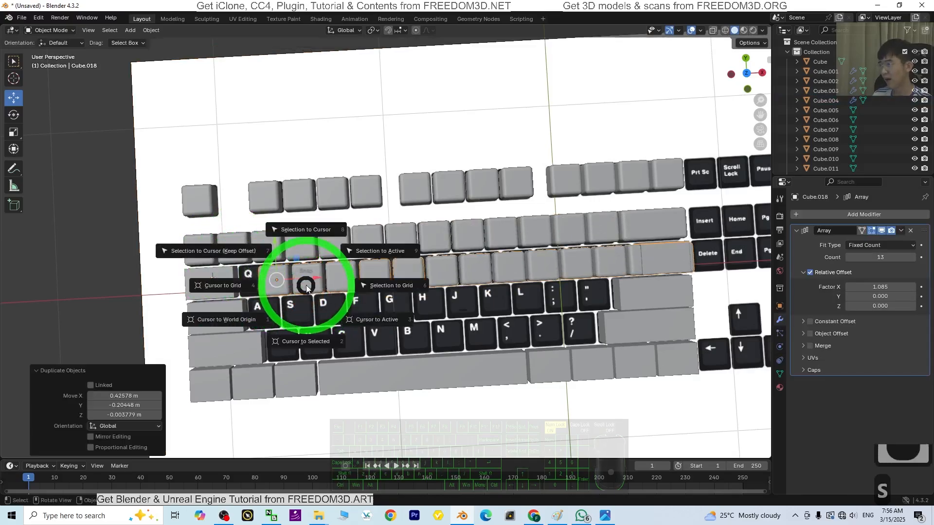
left_click(311, 238)
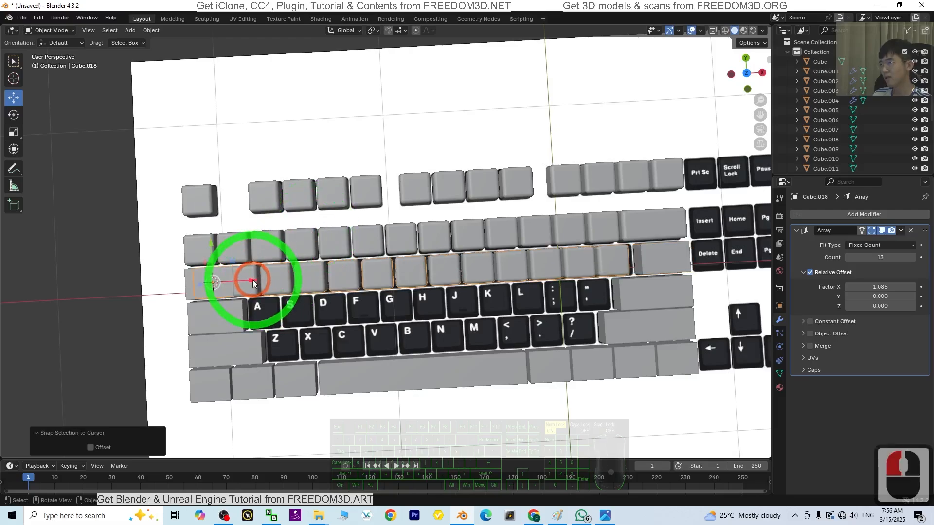
- Move the duplicated array along X to start over the Q key, and reduce its count to 11
left_click_drag(251, 281, 300, 271)
left_click(744, 76)
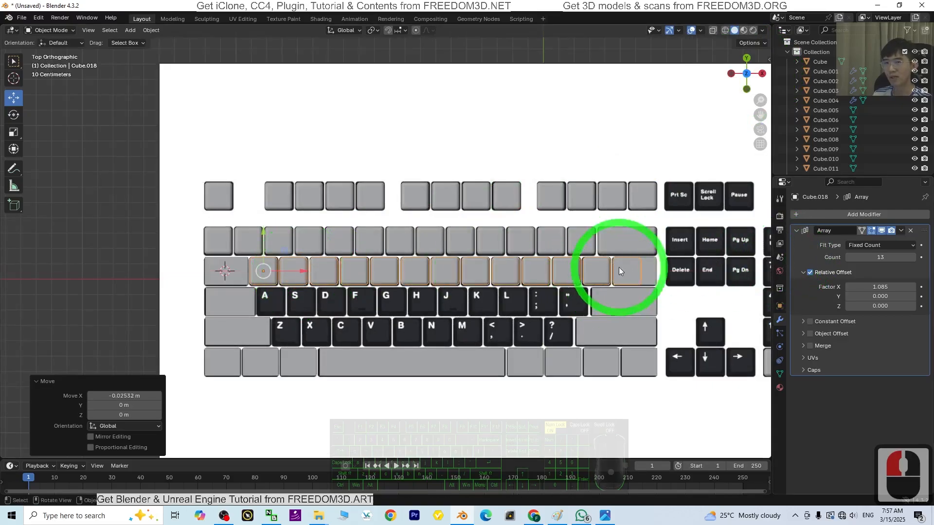
left_click(850, 258)
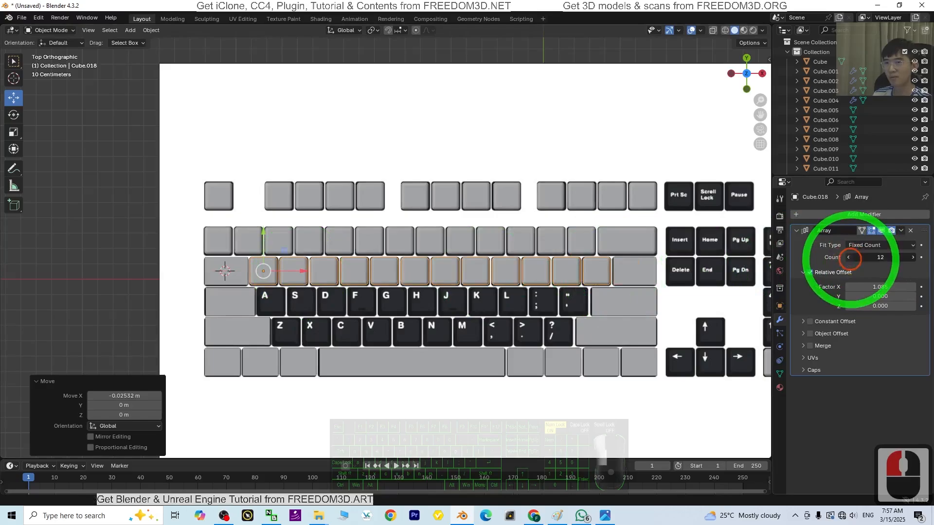
left_click(848, 257)
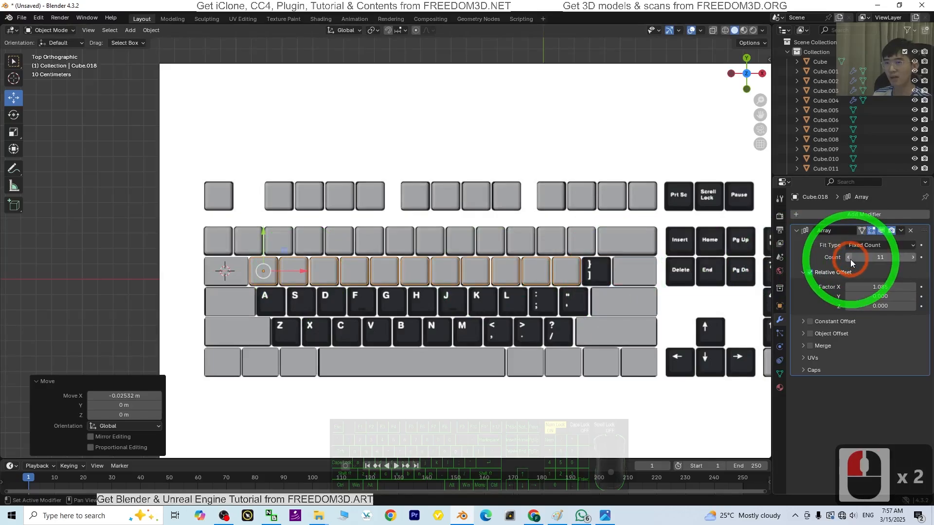
- Set the Q-row array's count to 12, and snap the 3D cursor to the Caps Lock block
left_click(912, 257)
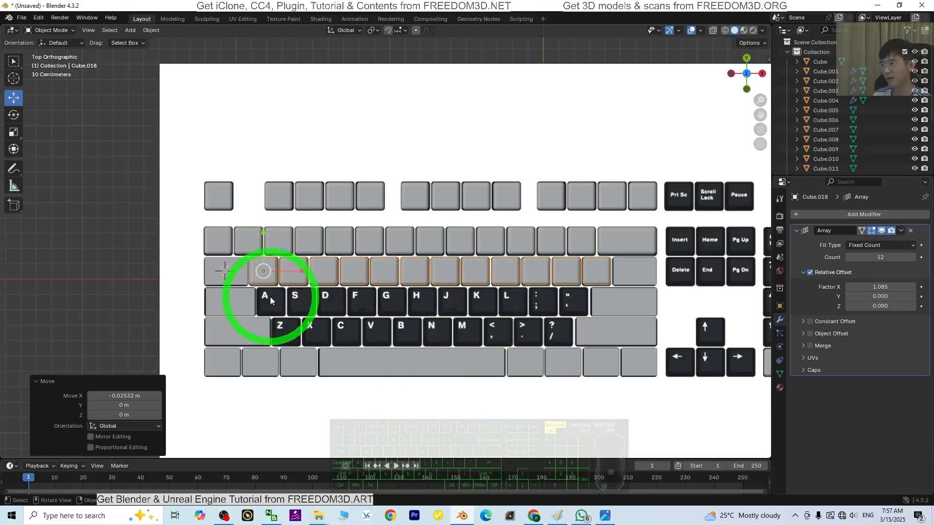
left_click(242, 301)
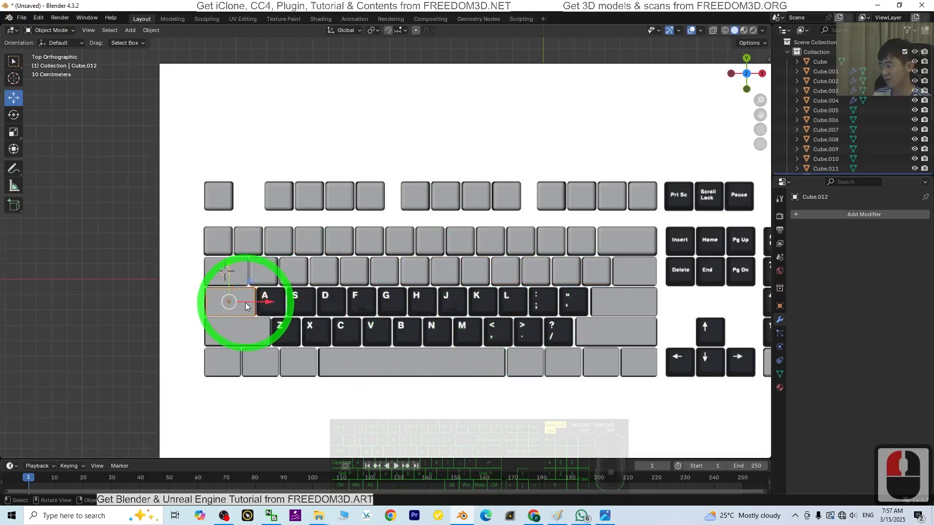
key("shift+s")
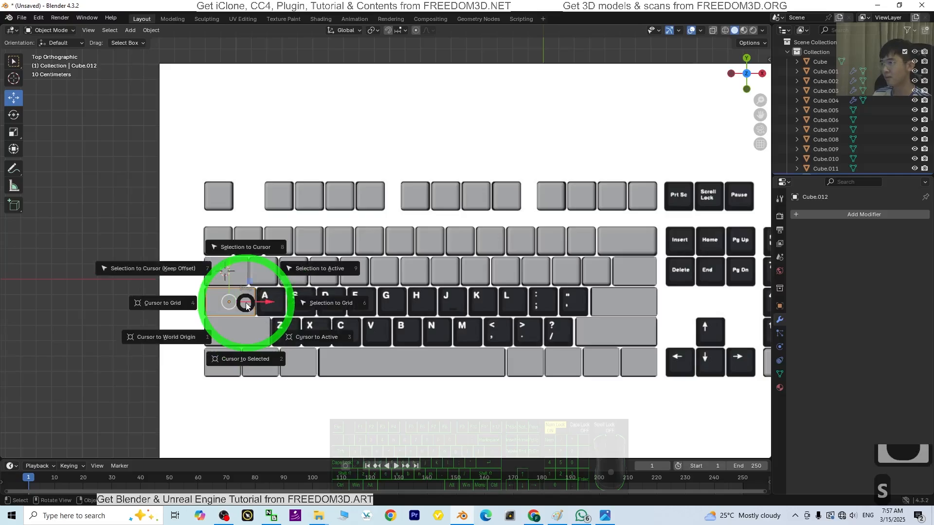
left_click(260, 351)
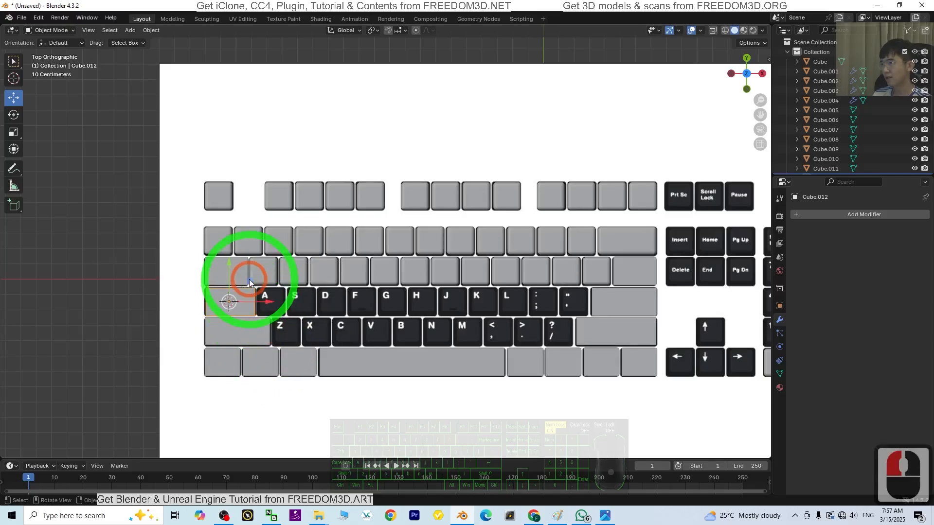
- Duplicate the Q-row array, align the copy through the 3D cursor and X axis to start over the A key, and set its count to 11
left_click(261, 272)
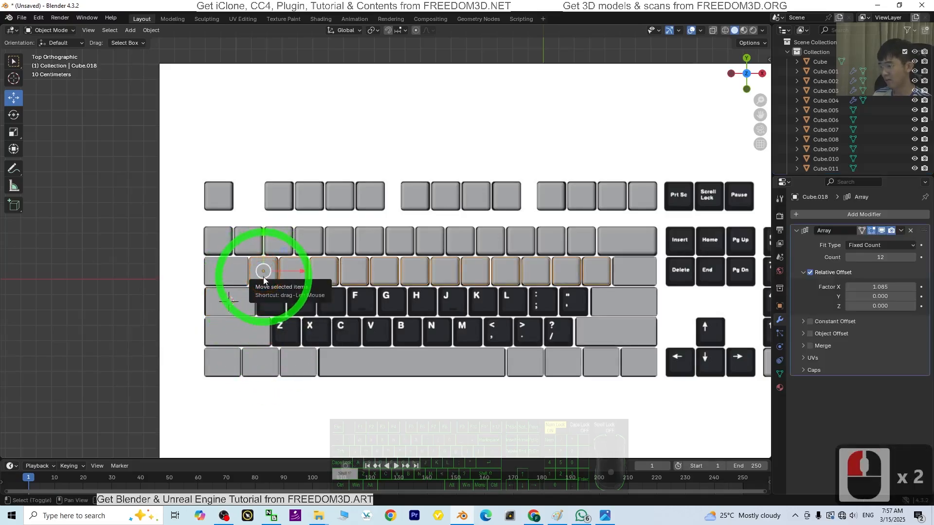
key("shift+d")
left_click(288, 310)
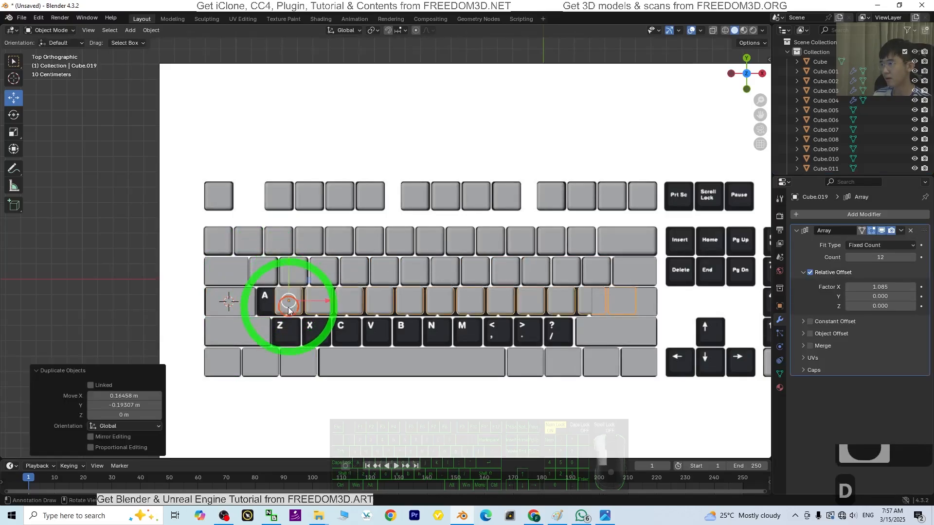
key("shift+s")
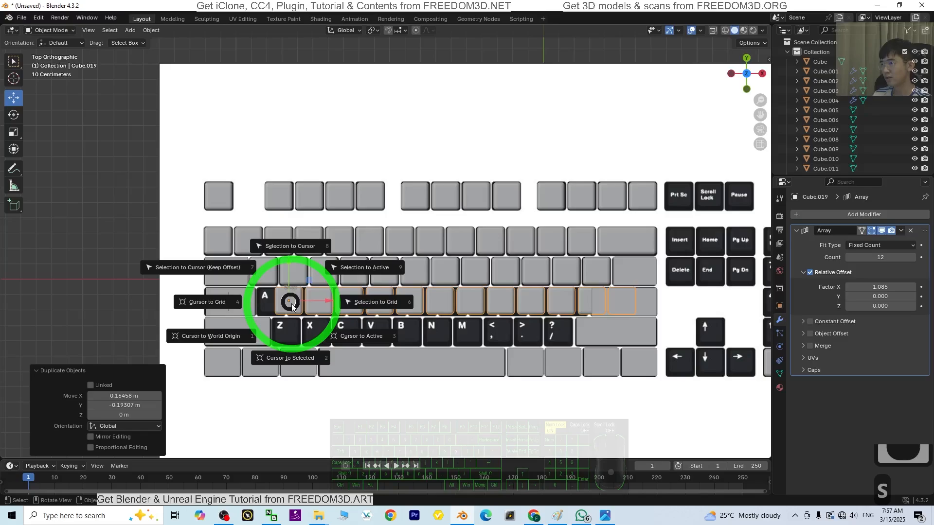
left_click(298, 246)
left_click_drag(268, 305, 313, 306)
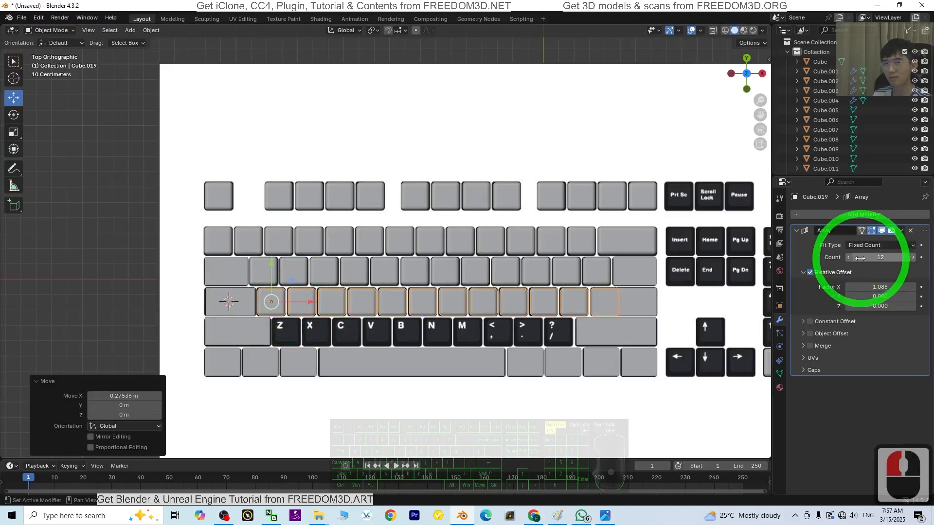
left_click(849, 258)
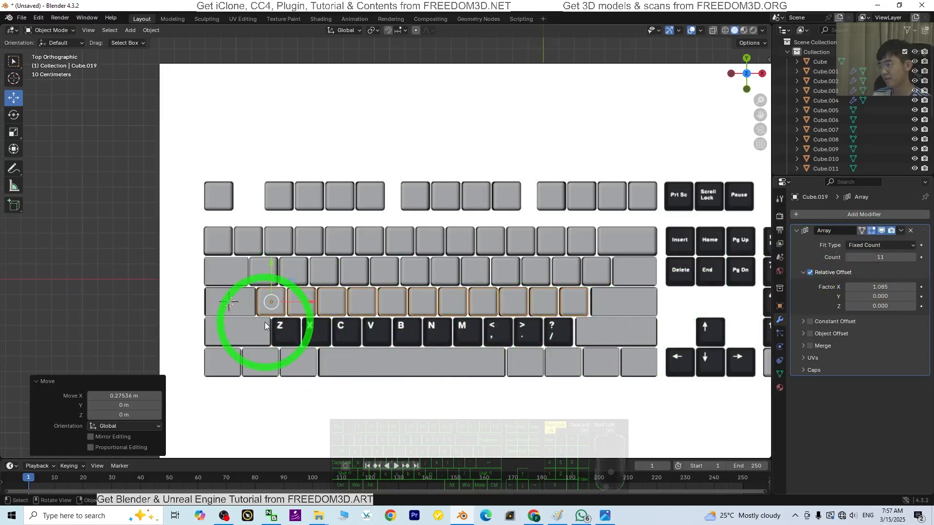
- Snap the 3D cursor to the left Shift key's block
left_click(242, 330)
key("shift+s")
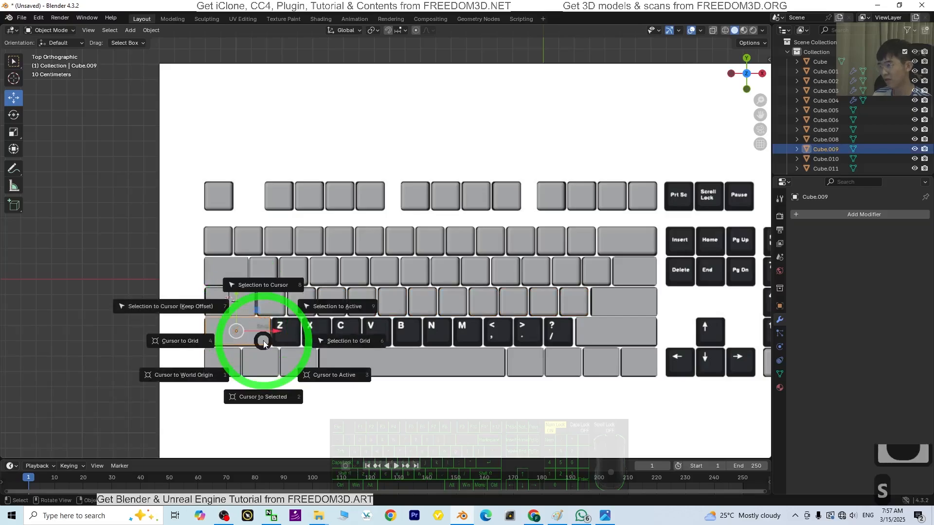
left_click(263, 395)
- Duplicate the A-row array, align the copy through the 3D cursor and X axis to start over the Z key, and set its count to 10
left_click(267, 297)
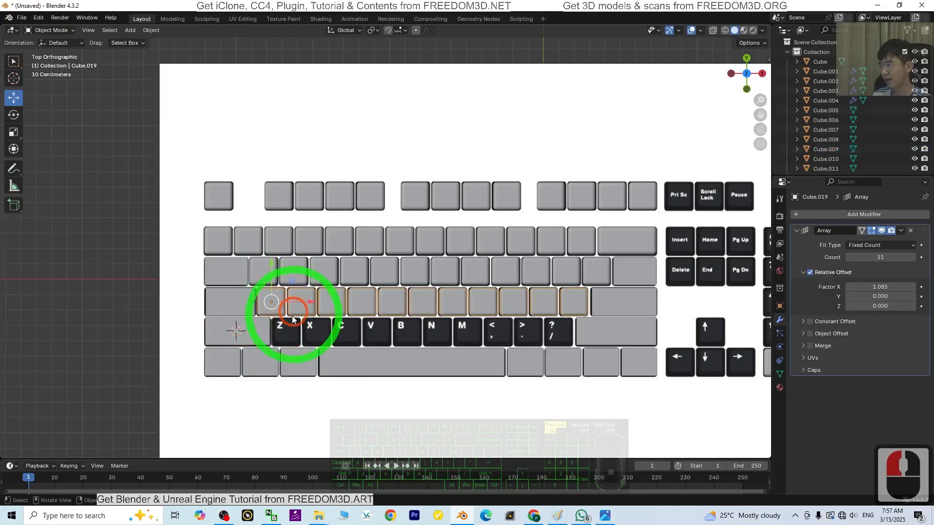
key("shift+d")
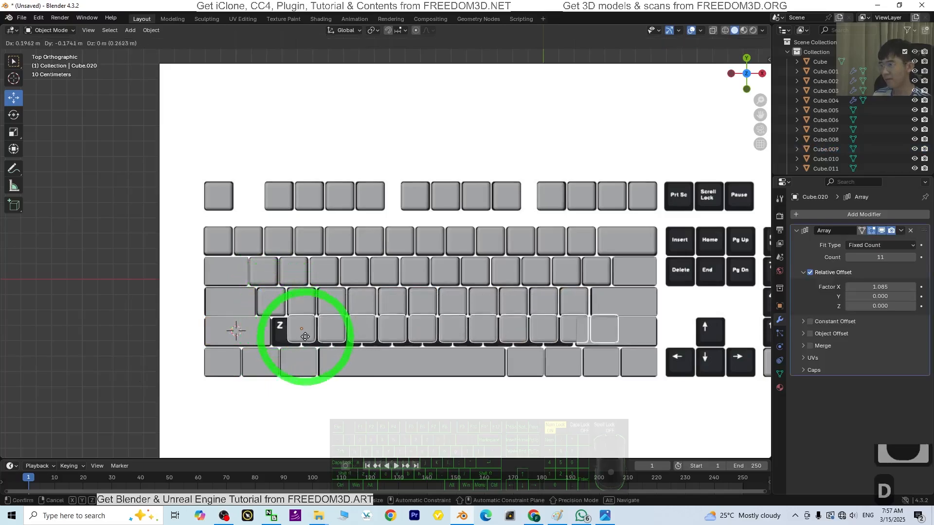
left_click(330, 341)
key("shift+s")
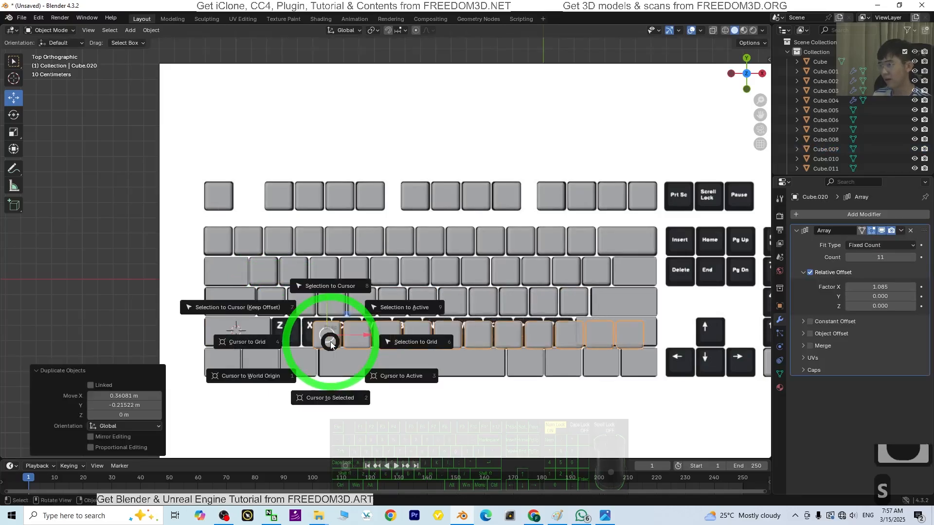
left_click(334, 286)
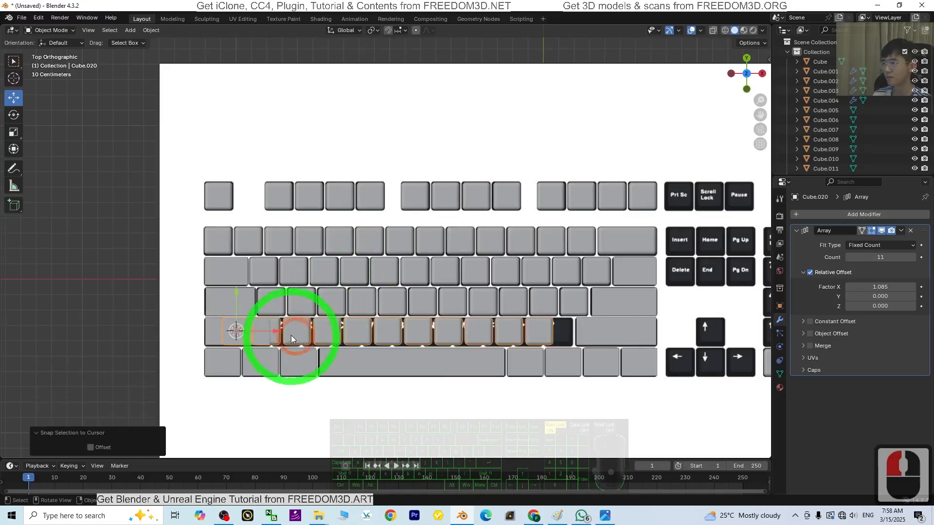
left_click_drag(278, 333, 331, 333)
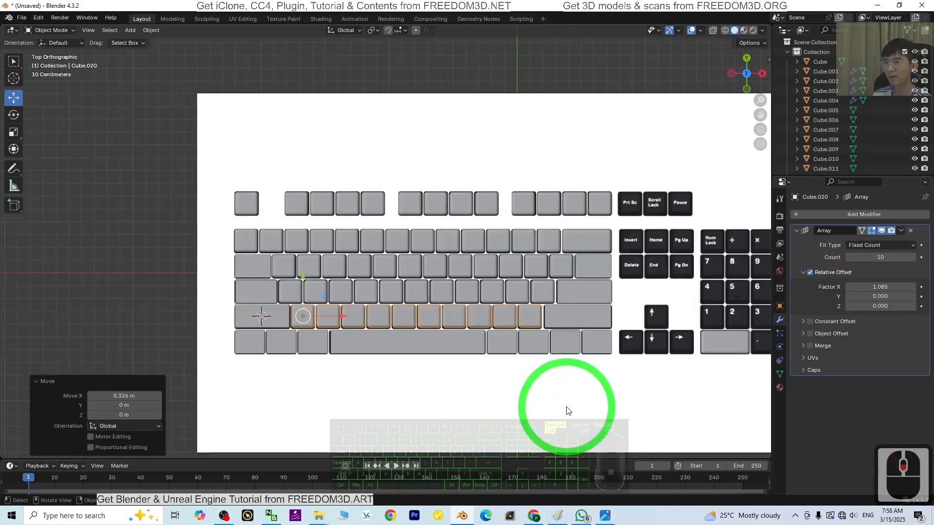
middle_click_drag(531, 416, 552, 367)
left_click(553, 297)
middle_click_drag(653, 279, 548, 340)
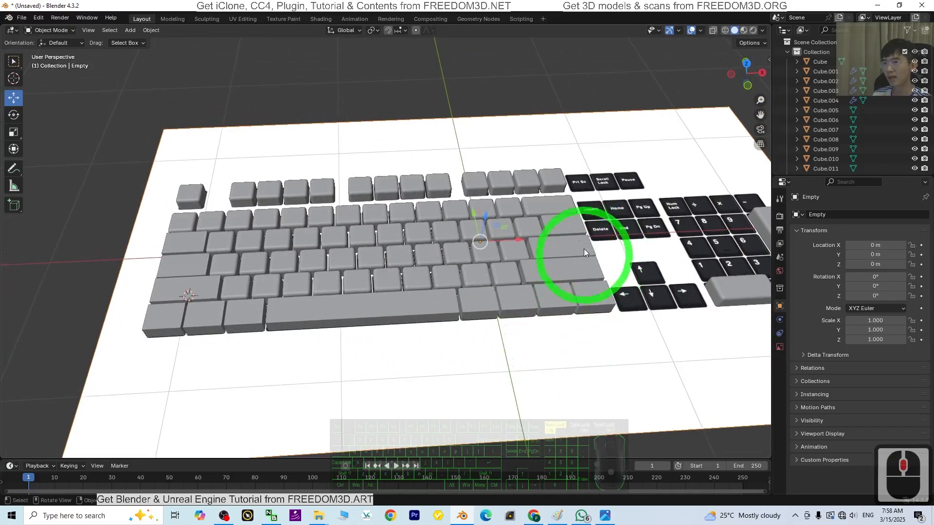
left_click(563, 227)
middle_click_drag(492, 288, 489, 302)
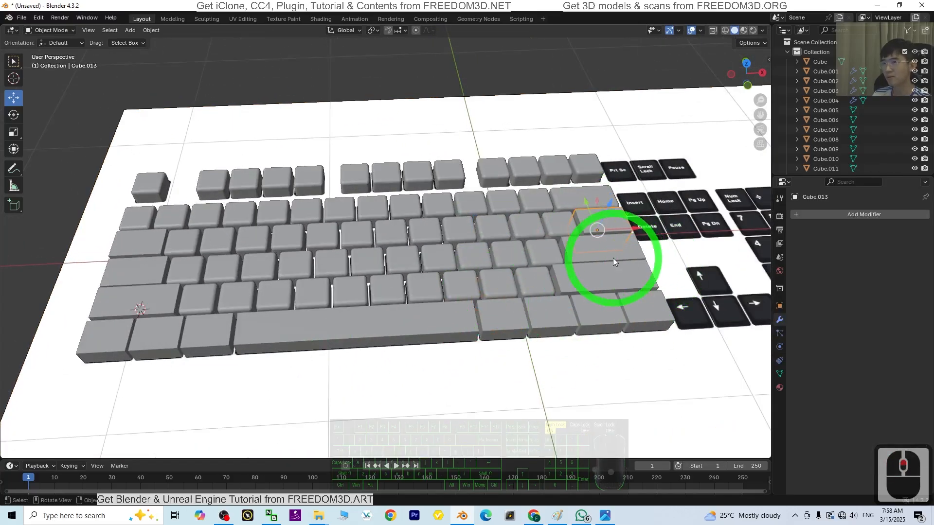
double_click(608, 226)
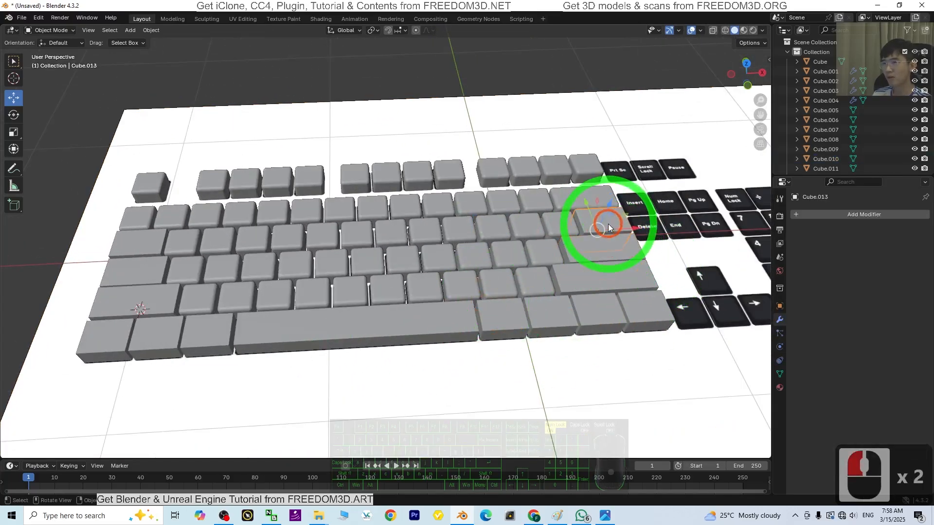
left_click(600, 270, "shift")
left_click(595, 291, "shift")
left_click(640, 305, "shift")
left_click(568, 316, "shift")
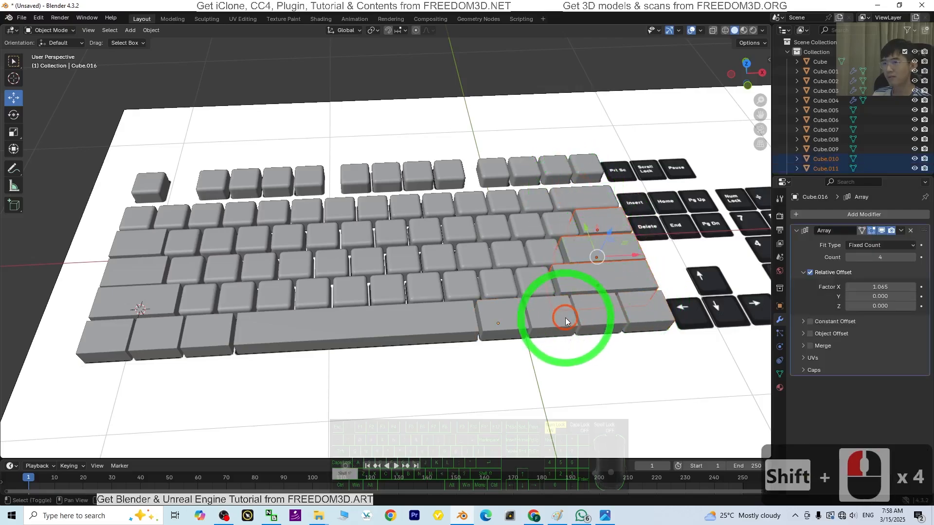
left_click(514, 311, "shift")
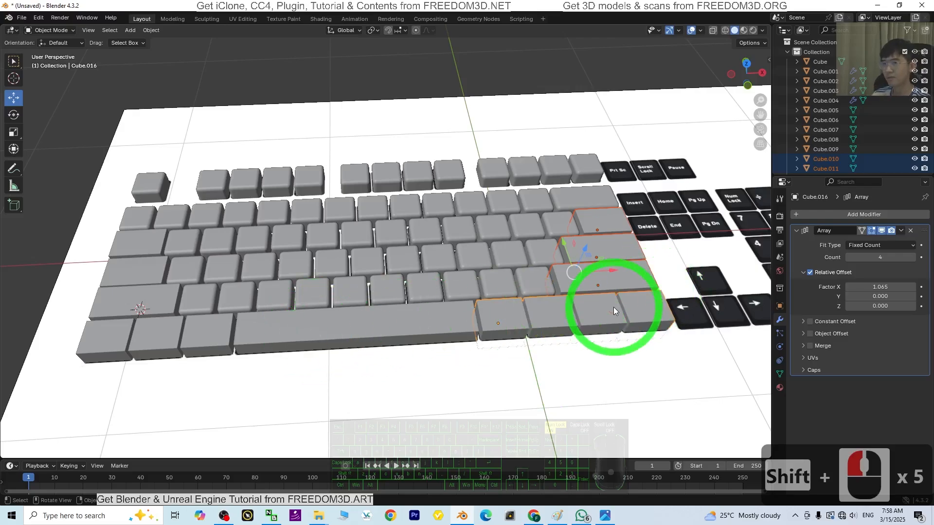
- Apply the Array modifier on the four modifier-key blocks between the space bar and the arrow keys
left_click(522, 303)
left_click(512, 315)
left_click(901, 231)
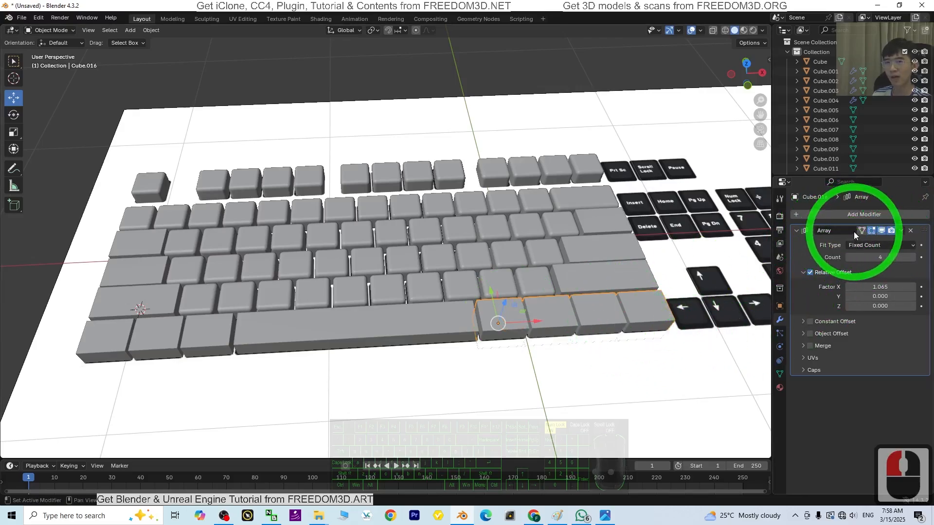
left_click(901, 231)
left_click(867, 238)
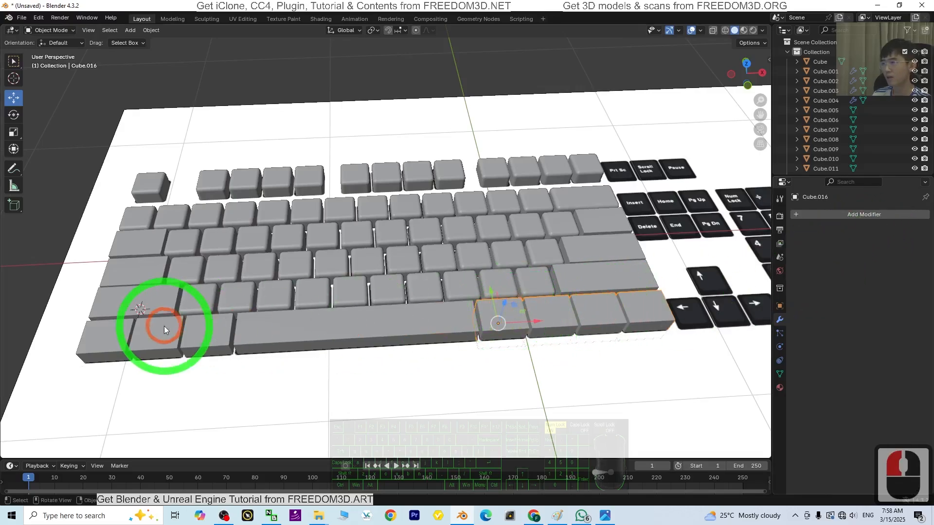
- Apply the Array modifier on the three bottom-row key blocks before the space bar
left_click(123, 326)
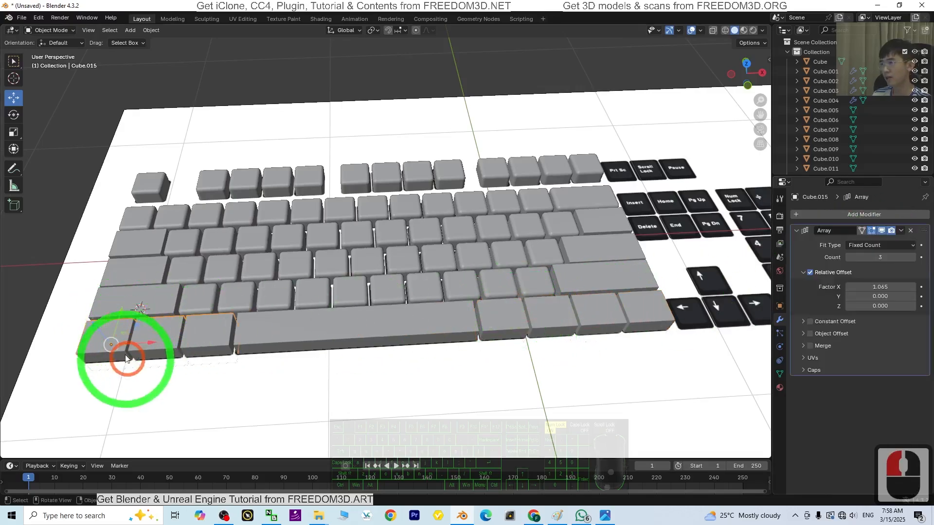
left_click(901, 231)
left_click(870, 243)
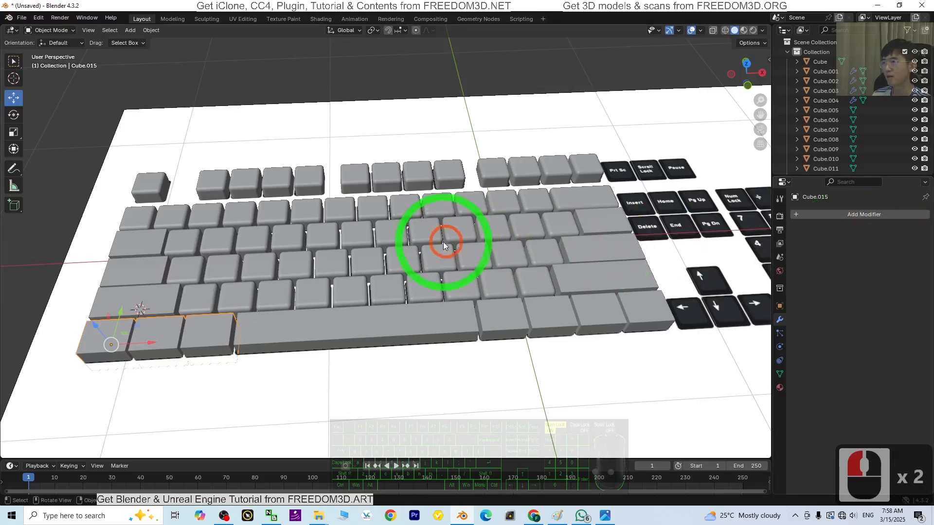
- Select the object made of the three bottom-row key blocks before the space bar
left_click(156, 277)
left_click(167, 347)
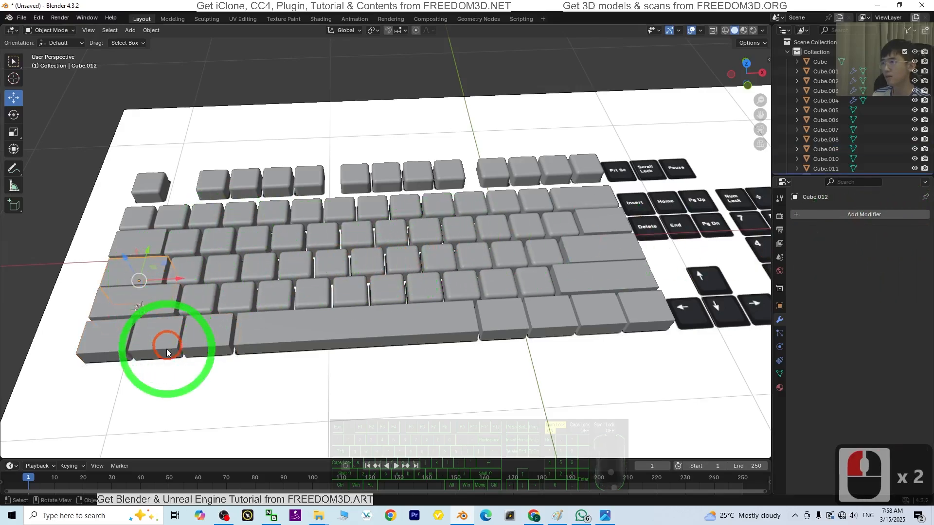
- Join the sharp-edged wide keys and bottom-row modifier keys at both ends of the main block, excluding the spacebar, into one object
left_click(204, 348)
left_click(525, 332)
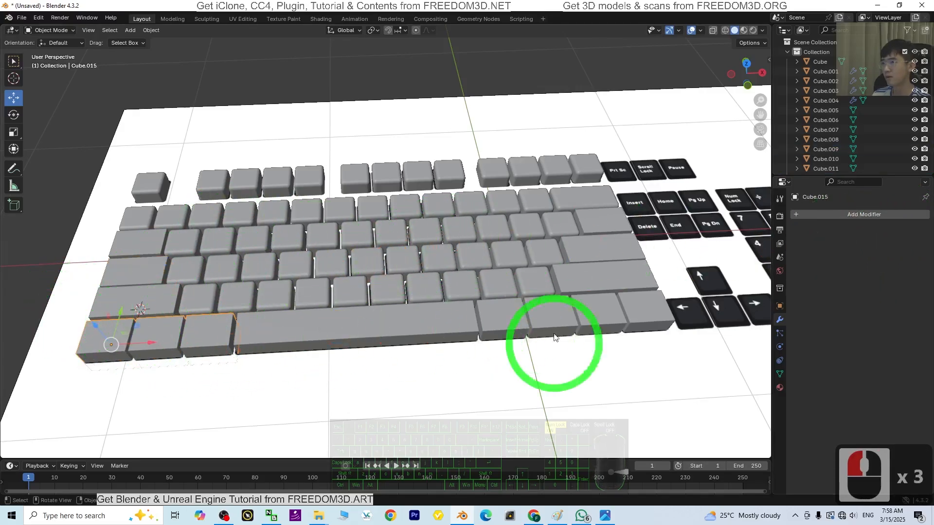
left_click(538, 322)
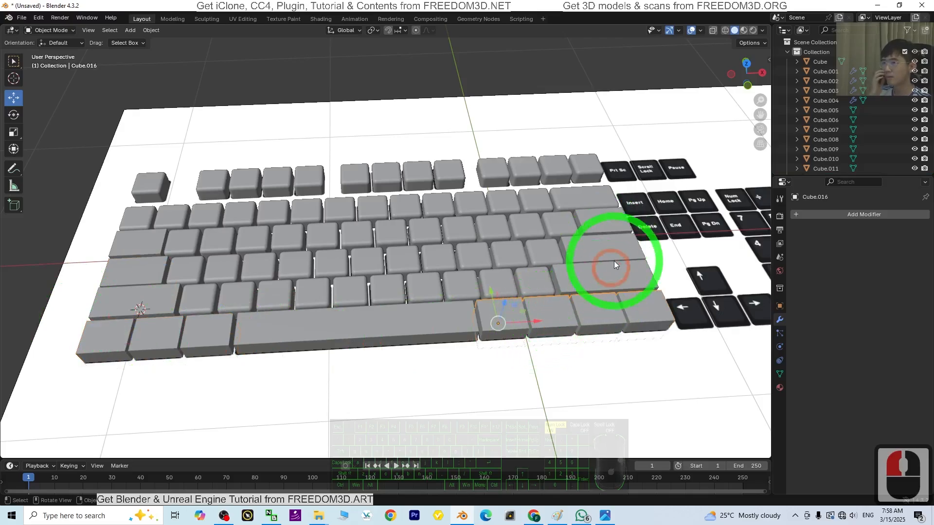
left_click(144, 286, "shift")
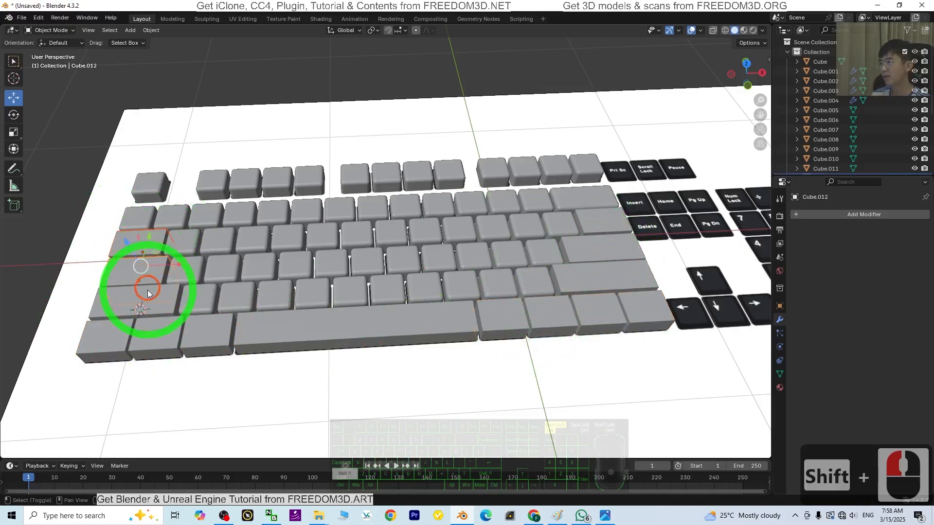
left_click(134, 326, "shift")
left_click(637, 291, "shift")
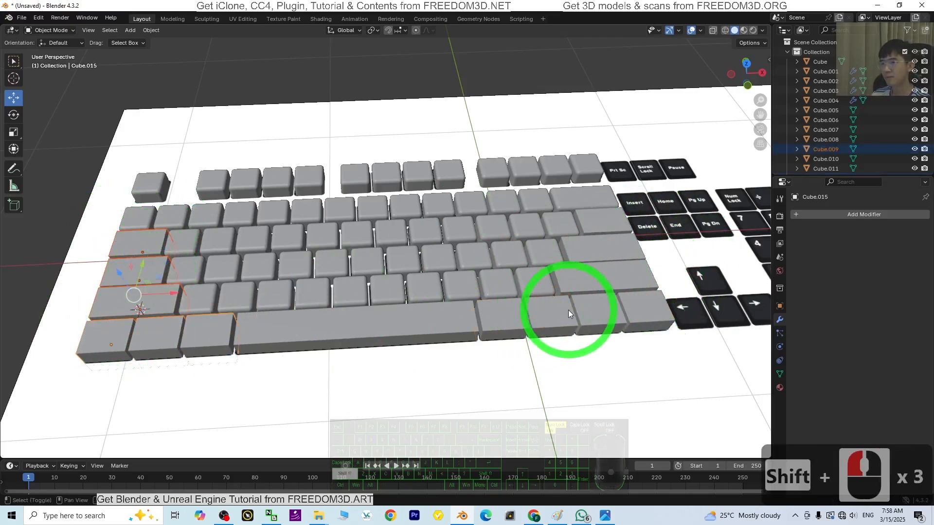
left_click(566, 289, "shift")
left_click(597, 258, "shift")
left_click(598, 223, "shift")
left_click(598, 301, "shift")
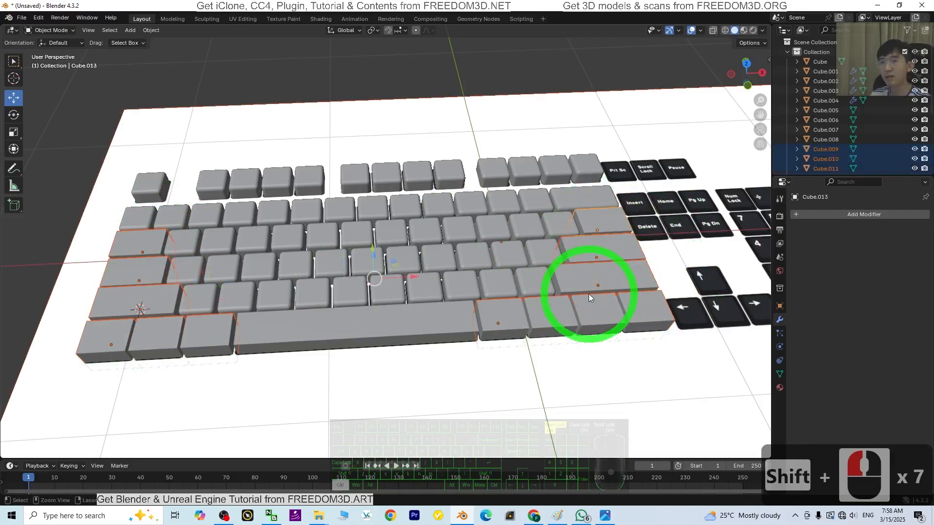
key("ctrl+j")
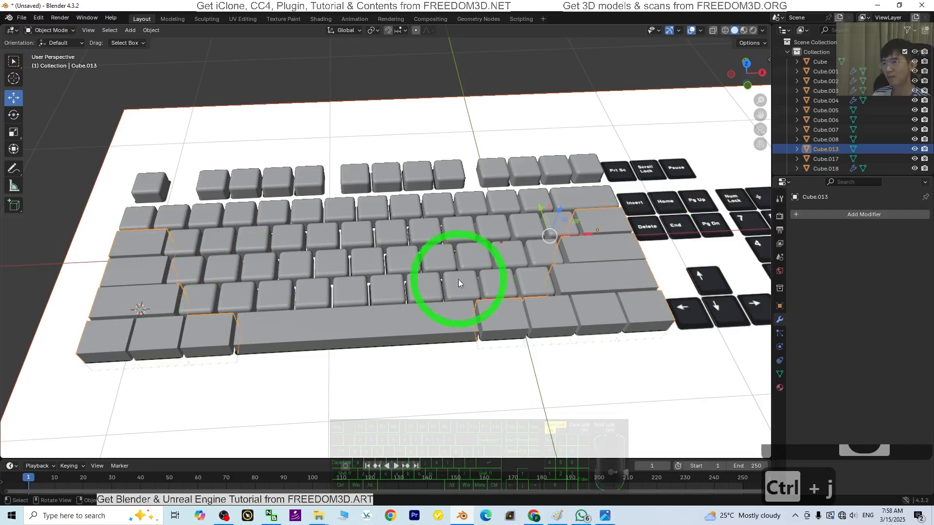
- Bevel the entire mesh of the joined keys in Edit Mode with 7 segments and a width of about 0.268 m
middle_click_drag(279, 341, 328, 319)
left_click(51, 31)
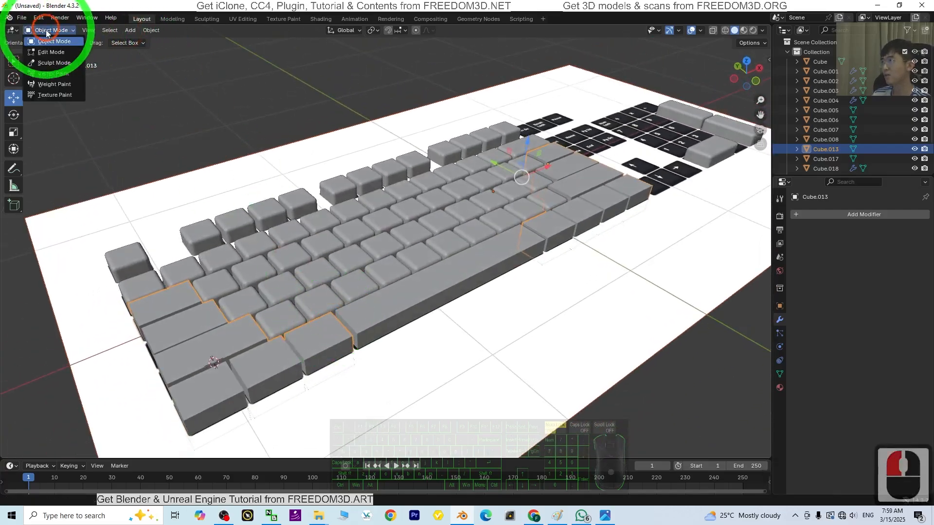
left_click(42, 52)
middle_click_drag(377, 366, 427, 325, "shift")
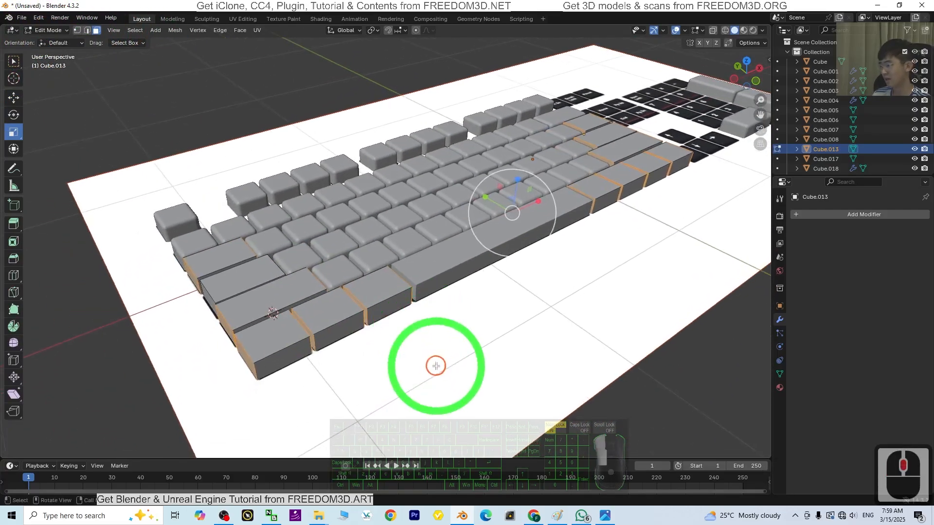
key("a")
scroll(366, 343, "up", 1)
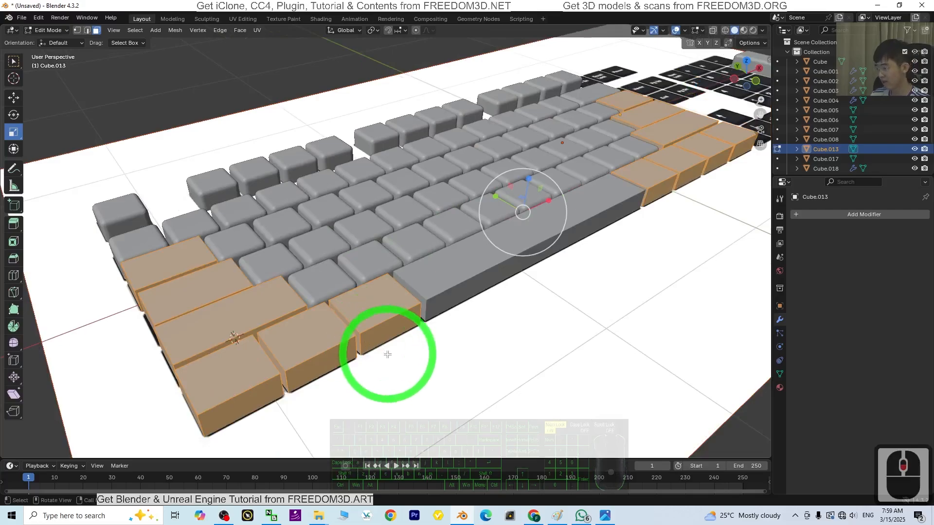
key("ctrl+b")
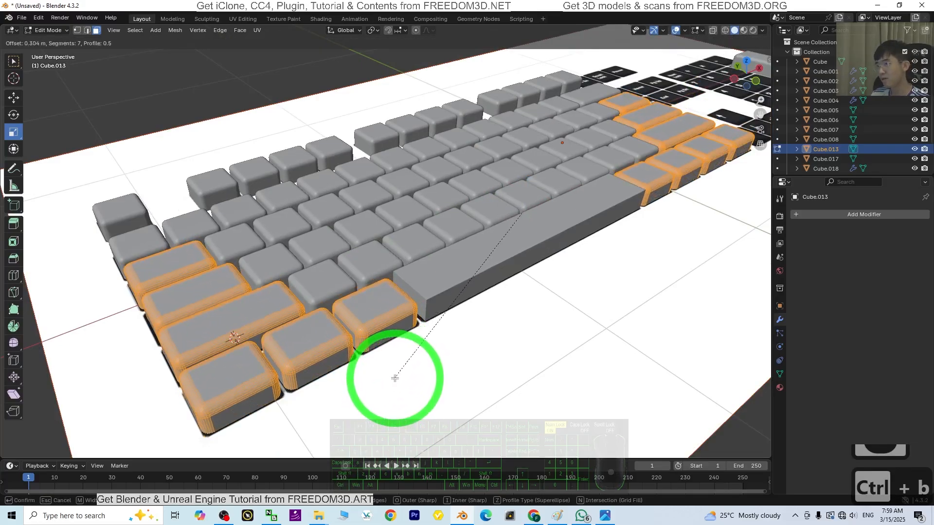
left_click(395, 376)
- Compare the joined keys' corners with the other keys in side view, set the bevel width to 0.238 m and return to Object Mode
middle_click_drag(392, 375, 485, 330)
left_click(744, 79)
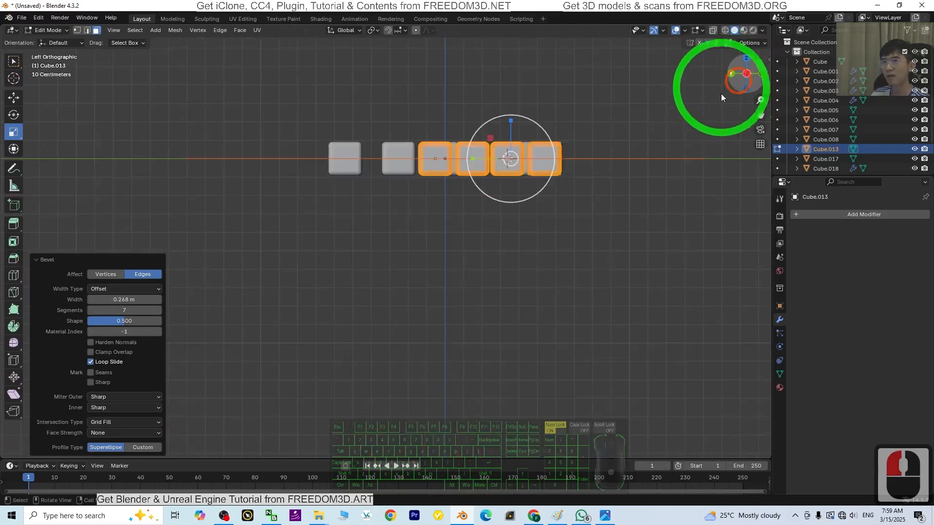
scroll(674, 124, "up", 2)
scroll(567, 177, "up", 1)
middle_click_drag(567, 177, 511, 313, "shift")
scroll(452, 316, "up", 4)
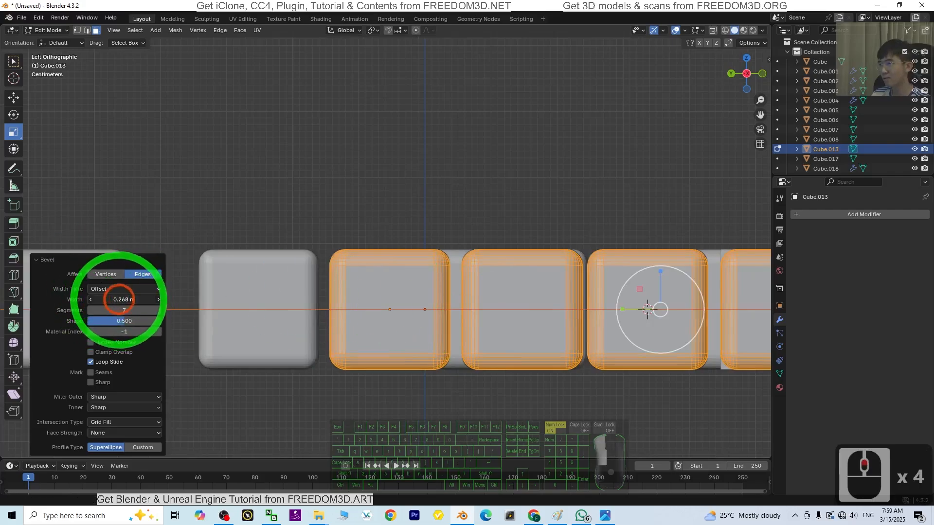
left_click_drag(116, 299, 121, 299)
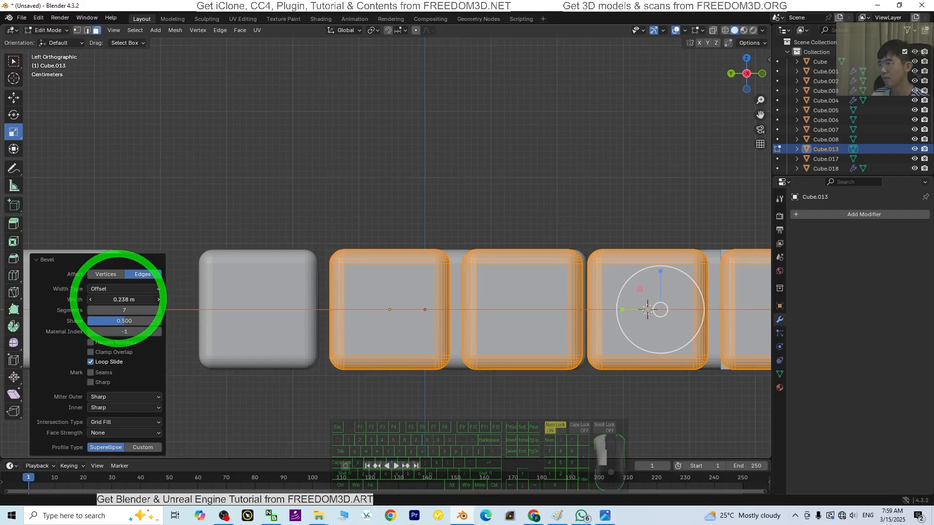
scroll(652, 205, "down", 4)
middle_click_drag(659, 204, 560, 257)
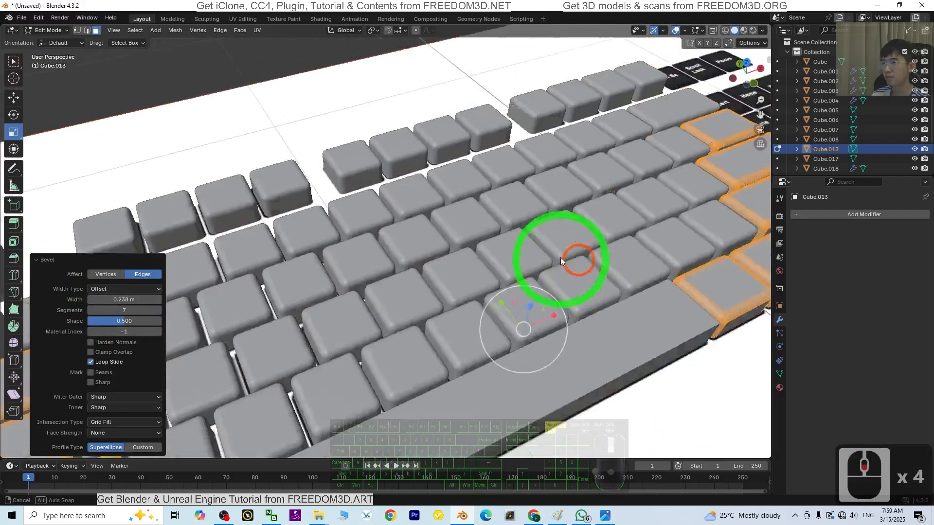
scroll(563, 246, "down", 4)
scroll(111, 56, "down", 3)
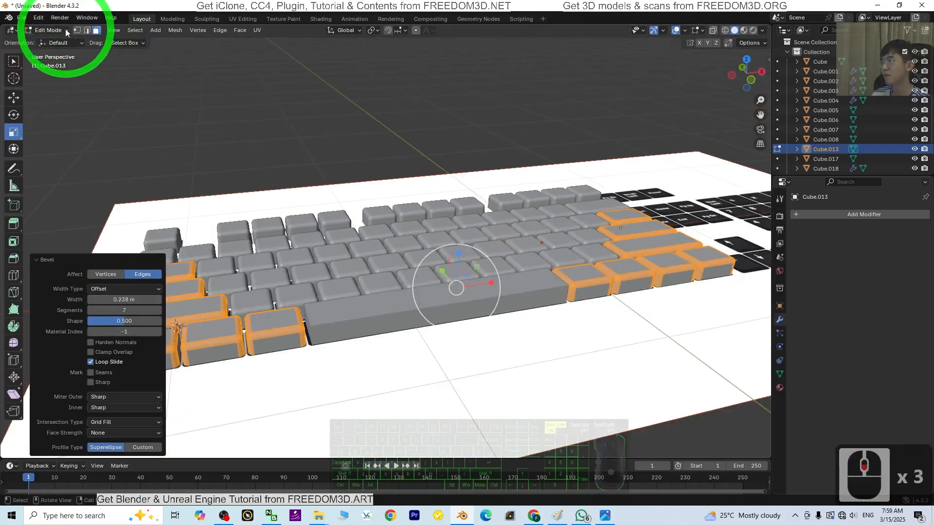
left_click(49, 30)
left_click(46, 41)
- Bevel the spacebar's entire mesh in Edit Mode with 7 segments and a width of about 0.212 m, matching the neighbouring keys
left_click(381, 316)
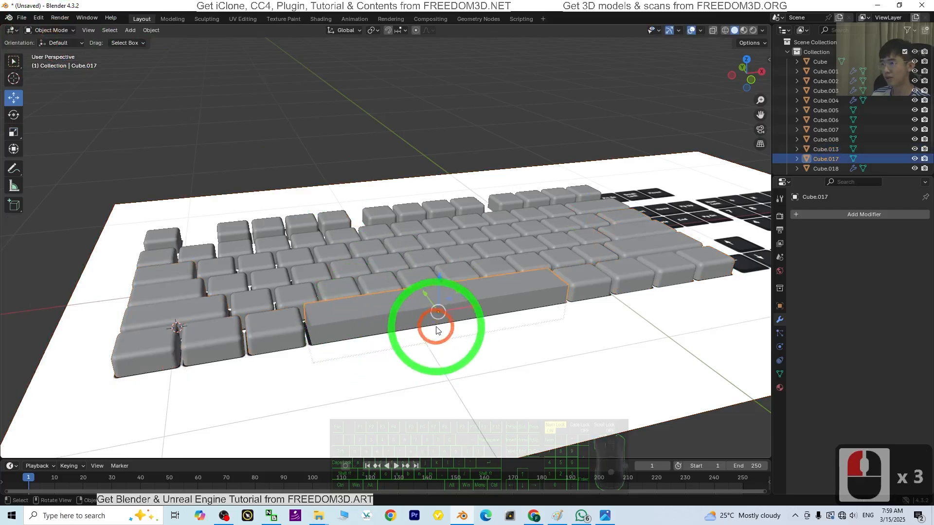
scroll(436, 331, "up", 2)
scroll(433, 352, "up", 3)
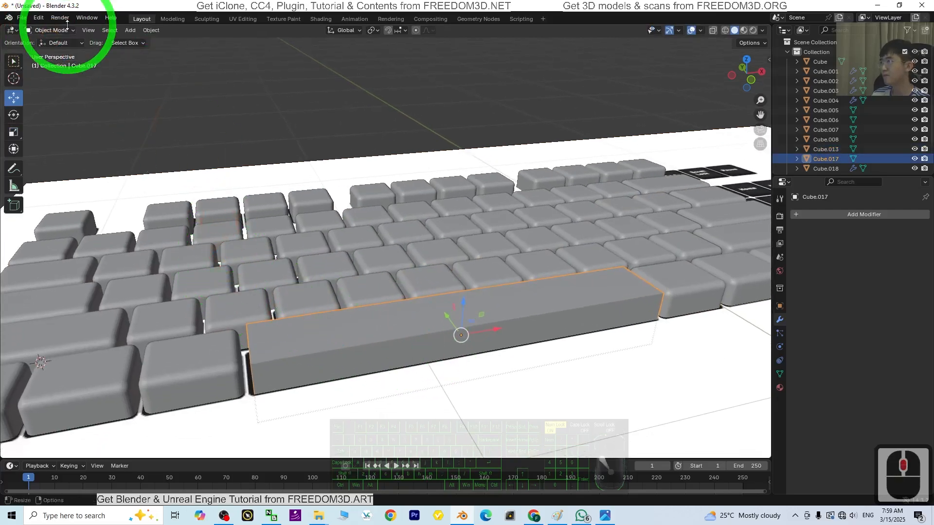
left_click(59, 32)
left_click(52, 52)
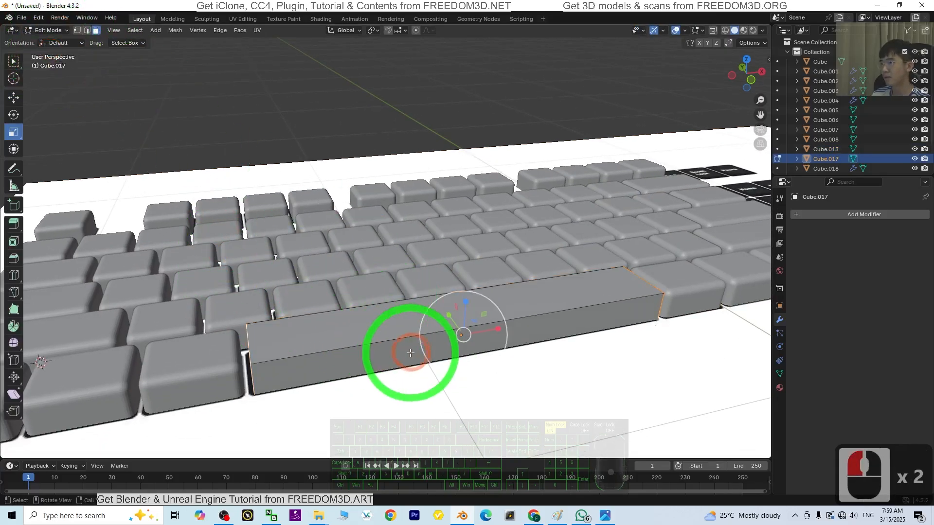
key("a")
middle_click_drag(427, 402, 450, 382)
left_click(752, 79)
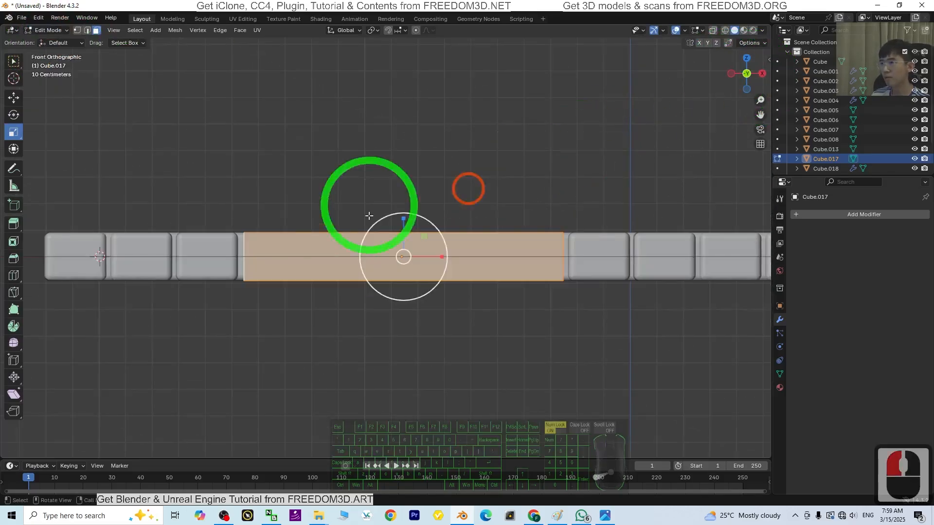
scroll(271, 314, "up", 2)
middle_click_drag(271, 313, 374, 342, "shift")
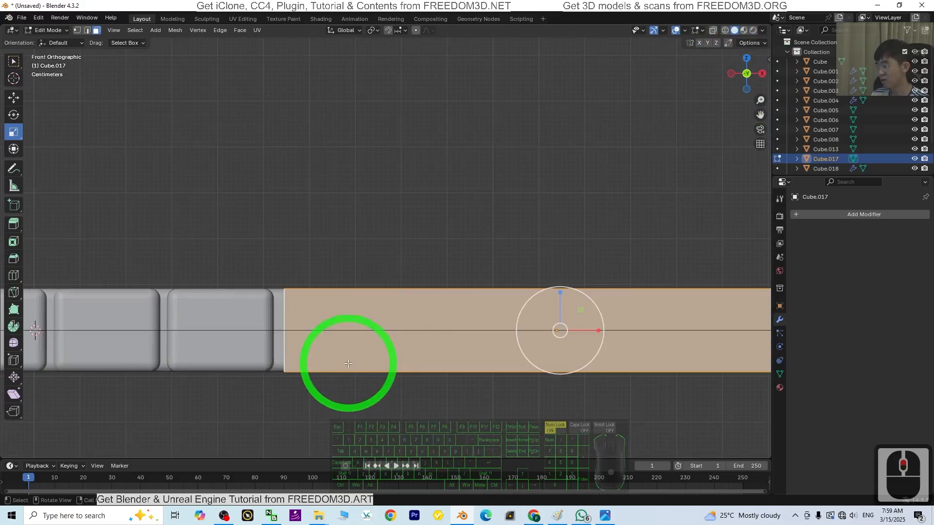
key("ctrl+b")
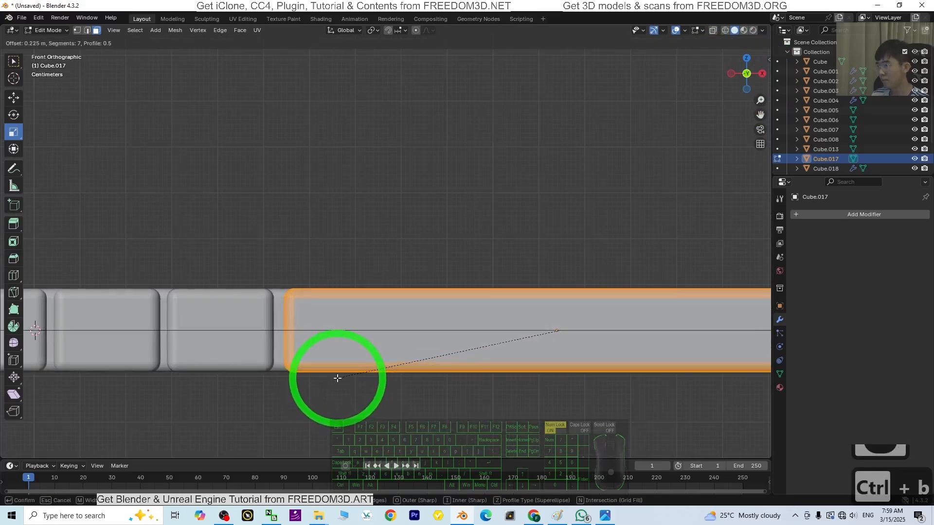
left_click(338, 377)
- Clear the spacebar's mesh selection and return to Object Mode
scroll(423, 319, "down", 2)
middle_click_drag(423, 319, 440, 278)
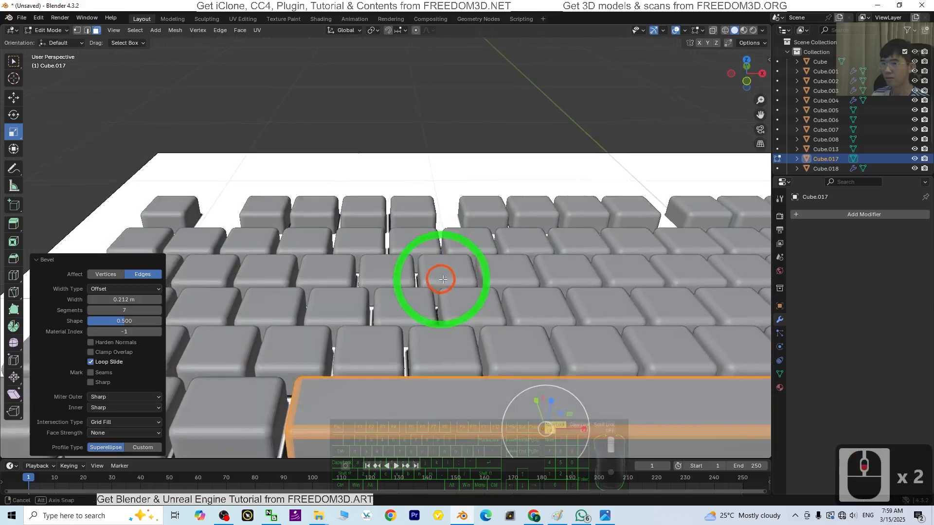
scroll(506, 301, "down", 3)
middle_click_drag(582, 273, 588, 293)
left_click(516, 343)
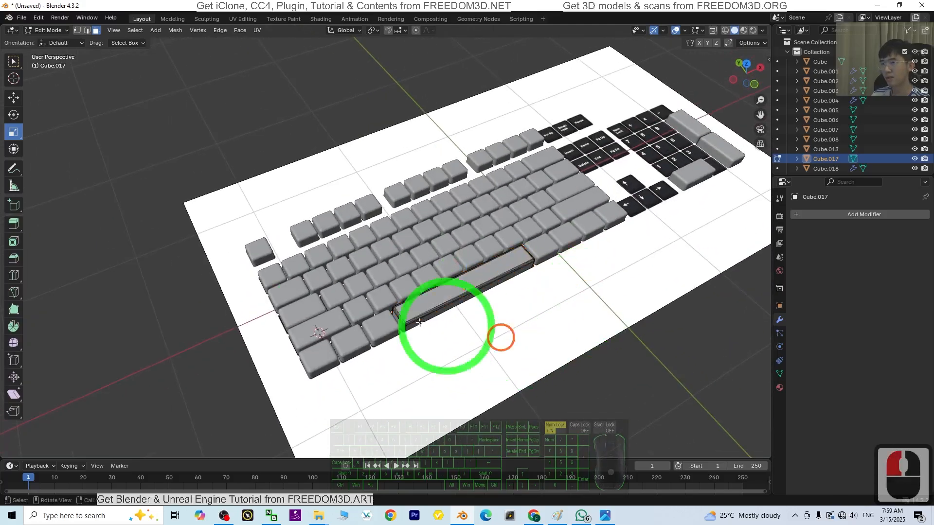
left_click(565, 349)
left_click(377, 327)
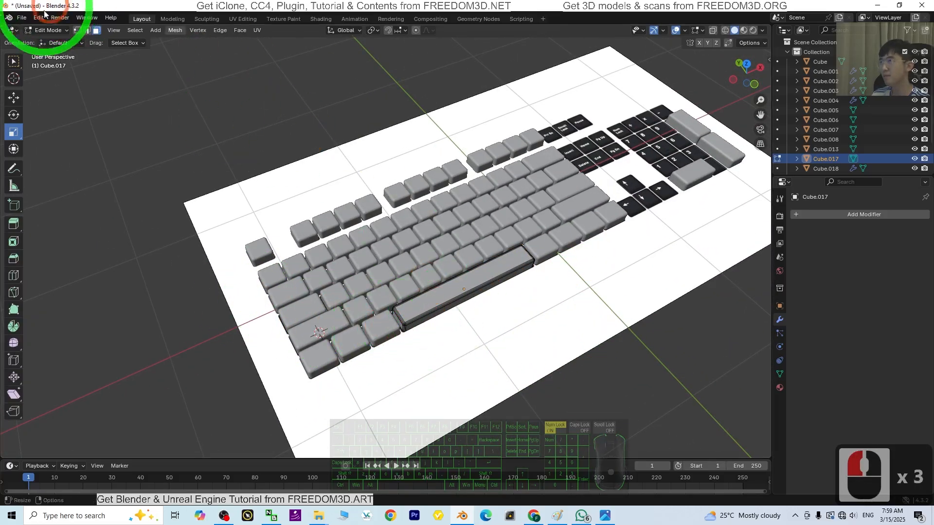
left_click(45, 31)
left_click(49, 41)
- Duplicate the last four-key function group about 0.831 m along X so it starts over Prt Sc, and set its array count to 3
scroll(632, 243, "up", 4)
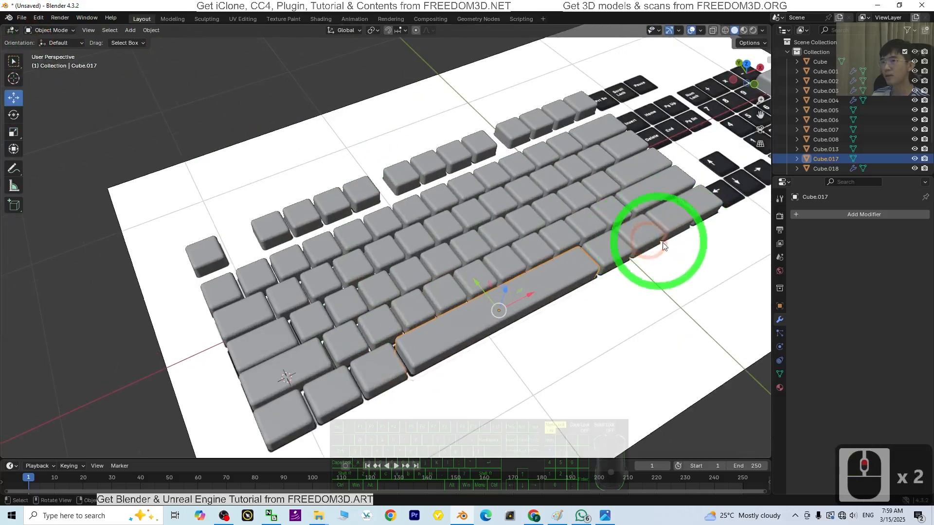
middle_click_drag(524, 296, 503, 290)
middle_click_drag(620, 267, 515, 225, "shift")
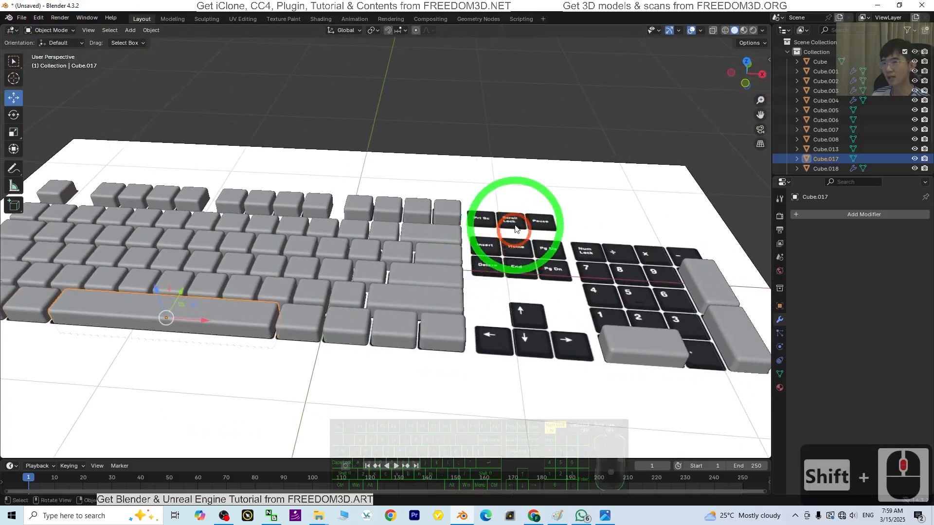
middle_click_drag(540, 301, 370, 244)
left_click(321, 248)
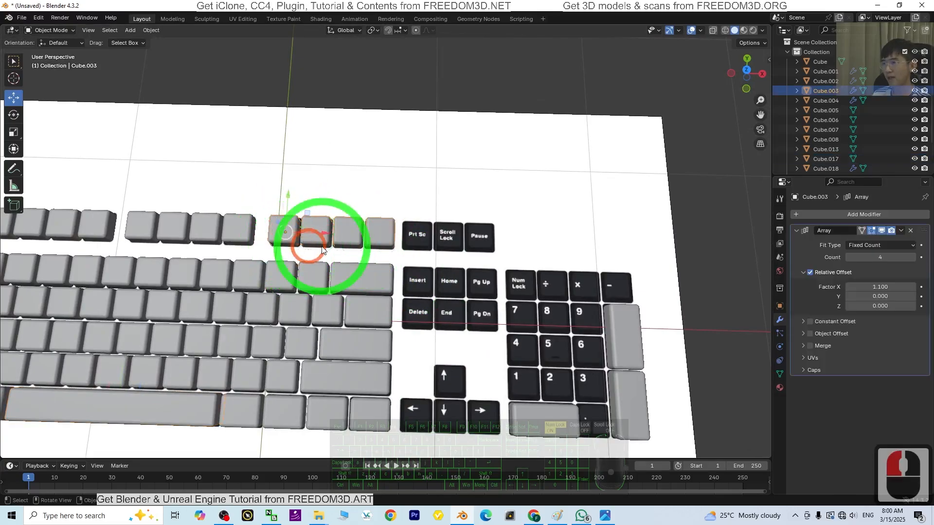
left_click(747, 70)
left_click(369, 217)
key("shift+d")
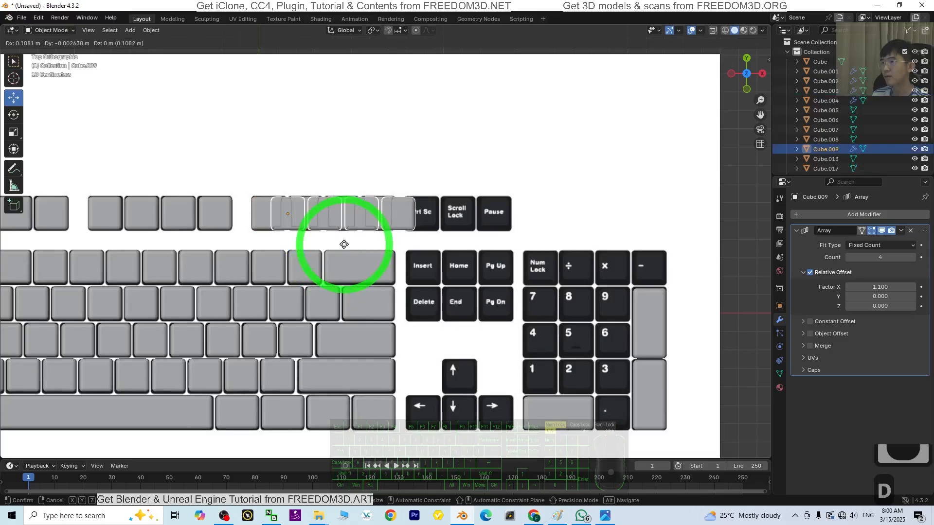
key("x")
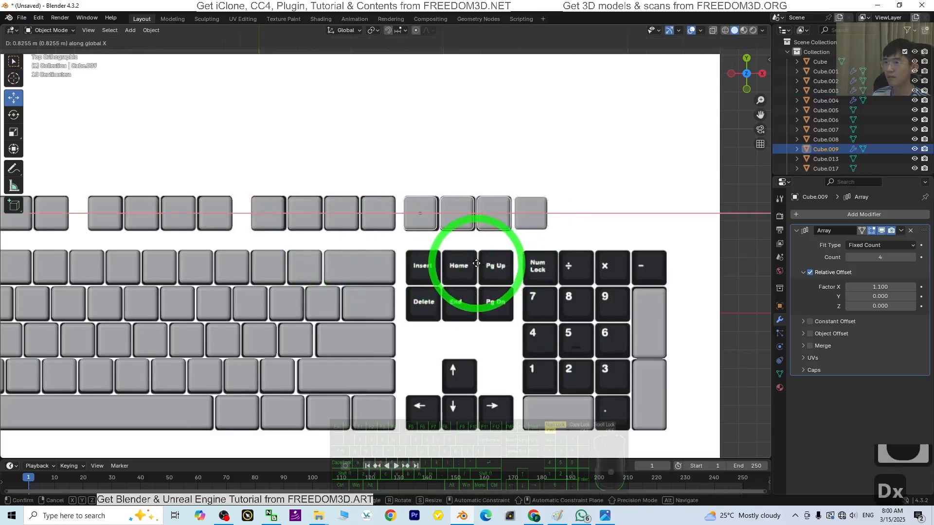
left_click(477, 263)
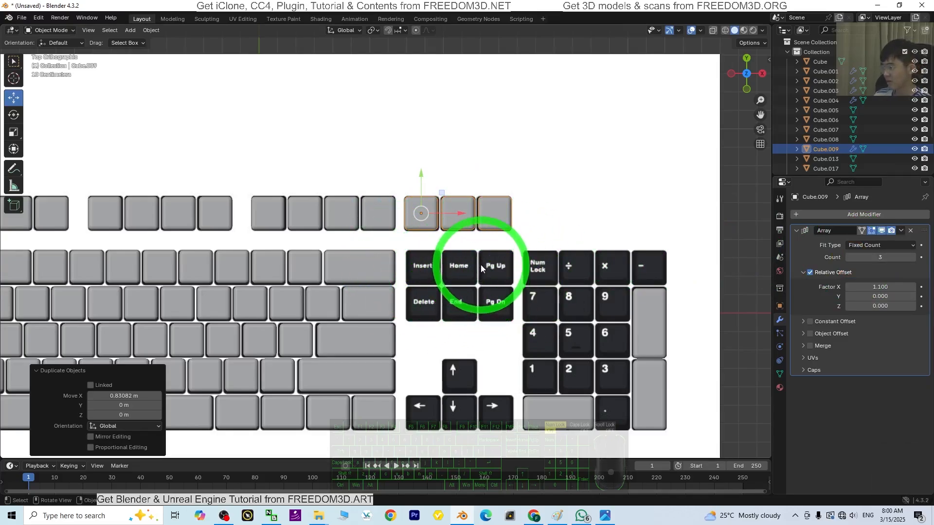
- Duplicate the three-key row along Y by about -0.293 m onto the Insert row, and duplicate that row down onto the Delete row
key("shift+d")
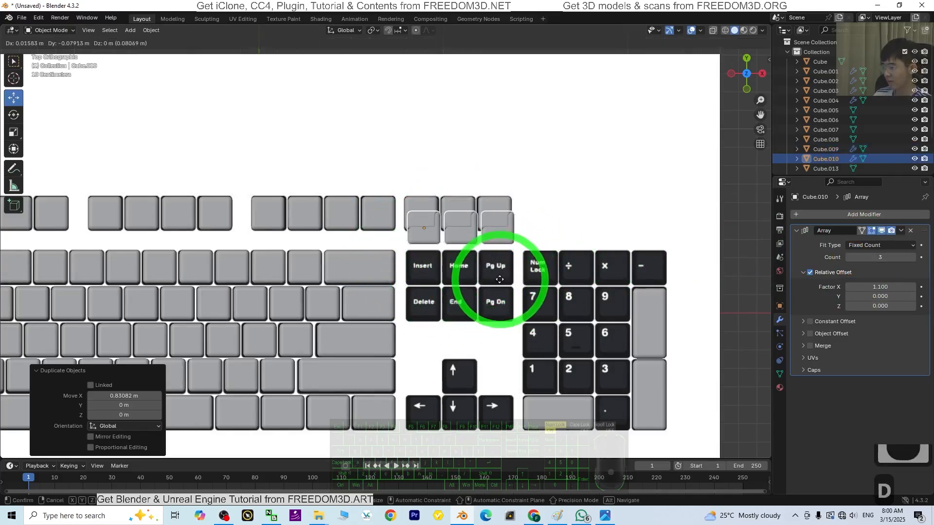
key("y")
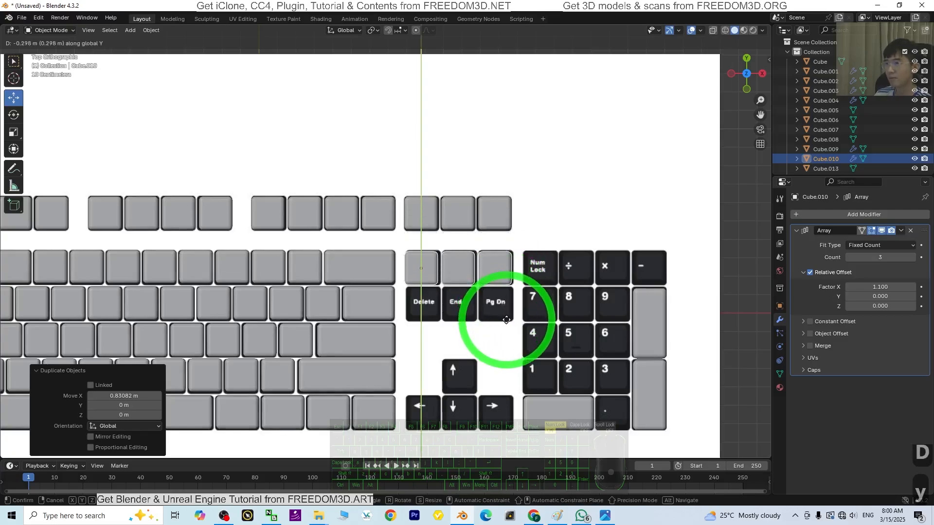
left_click(507, 318)
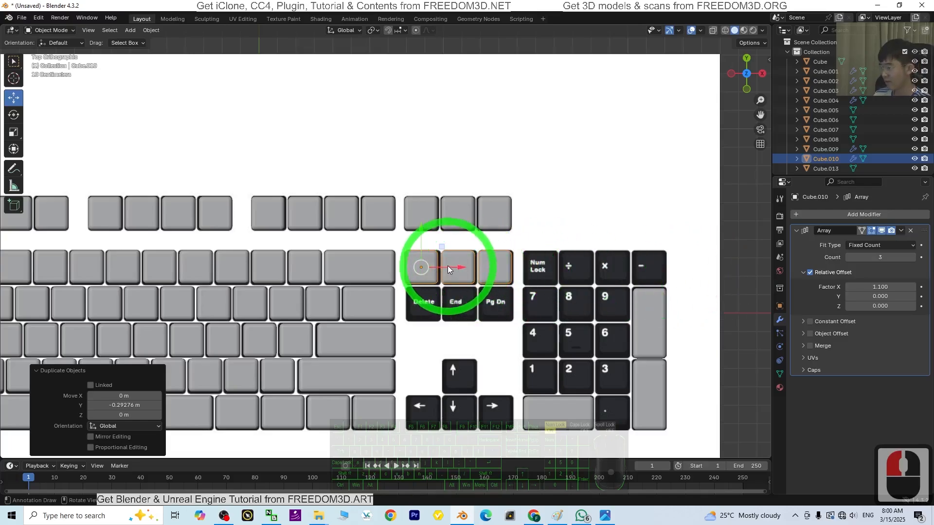
key("shift+d")
key("y")
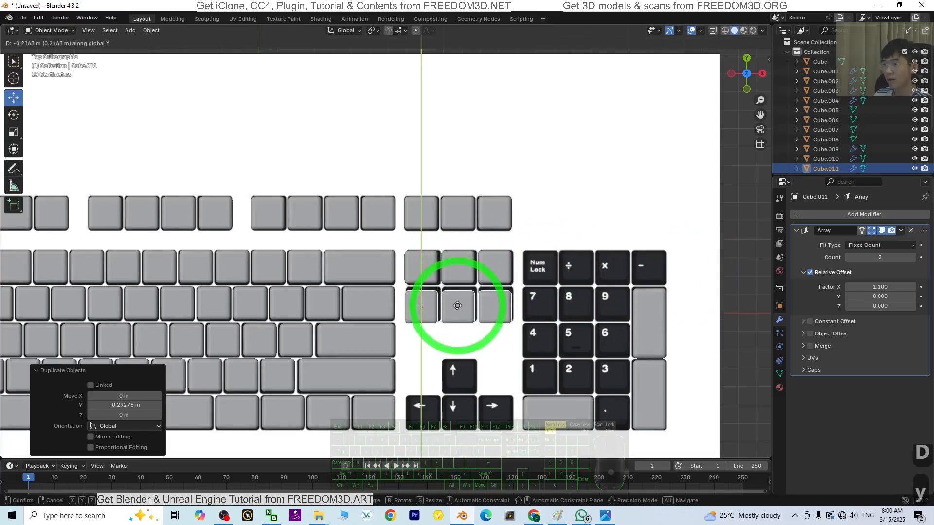
left_click(460, 302)
- Duplicate the three-key Delete row along Y by about -0.591 m onto the bottom row of arrow keys
left_click(421, 217)
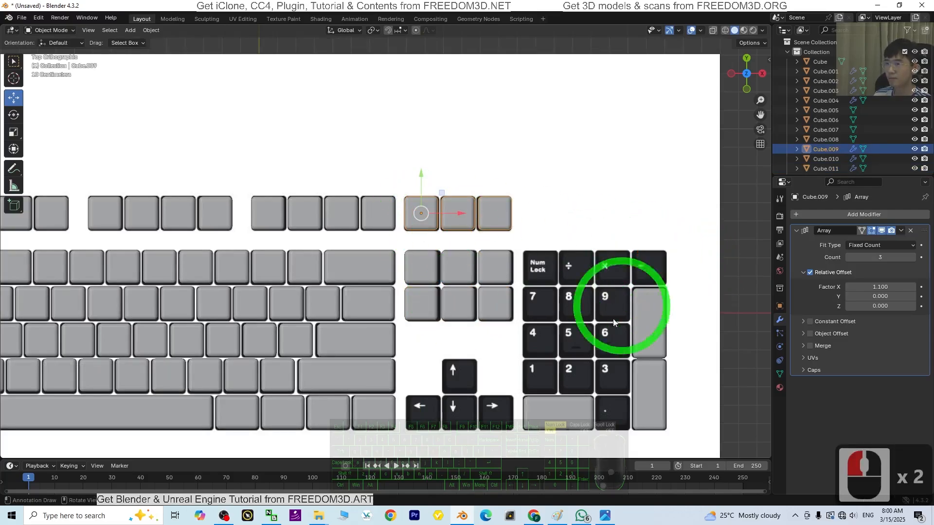
left_click(424, 305)
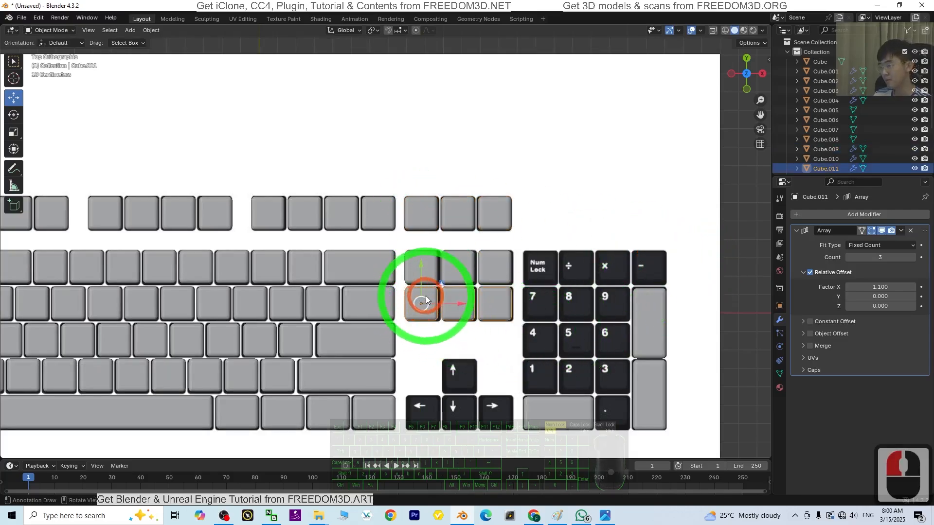
key("shift+d")
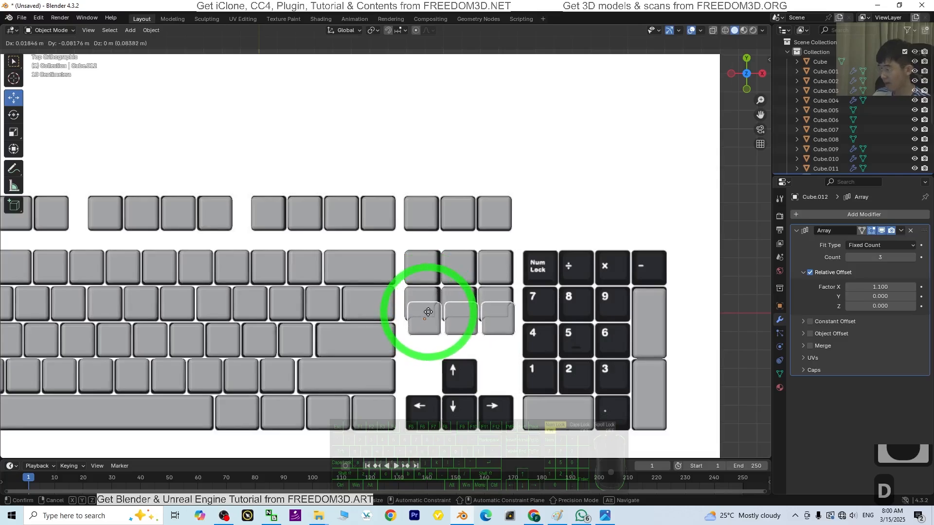
key("y")
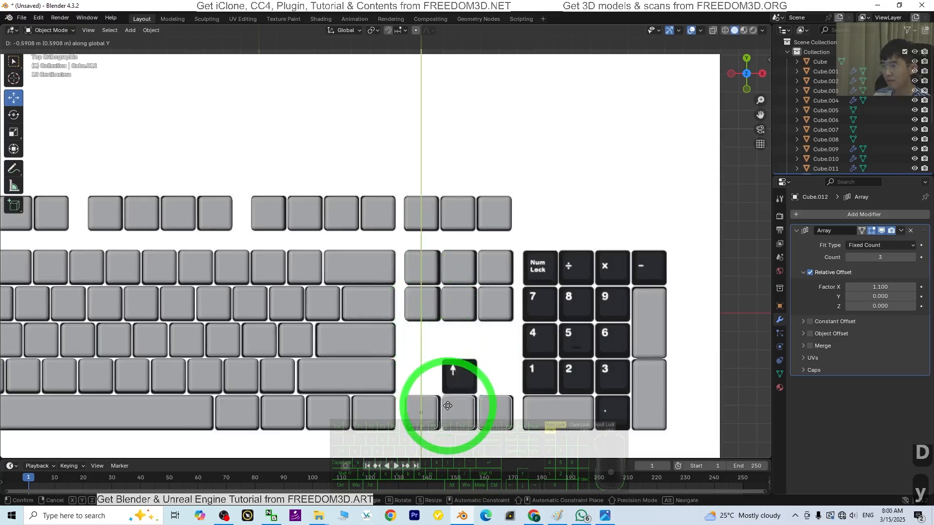
left_click(448, 406)
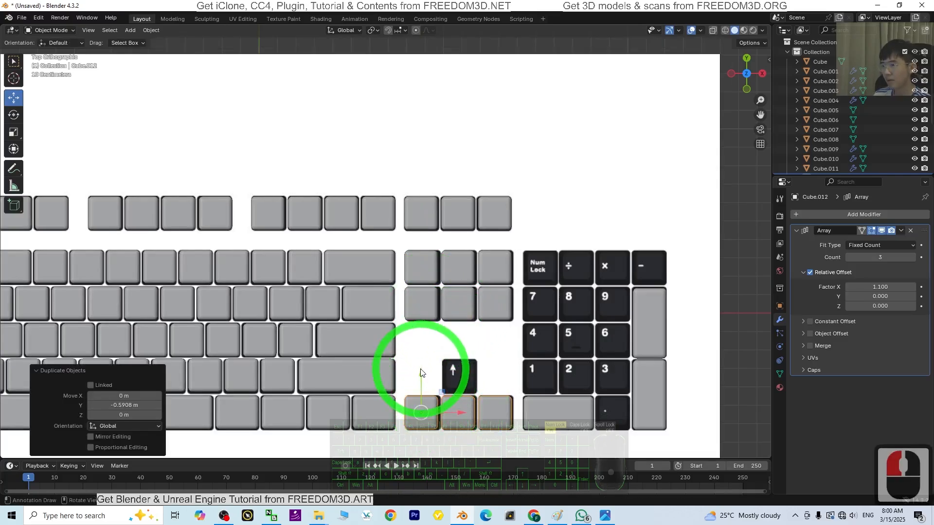
left_click_drag(421, 372, 421, 373)
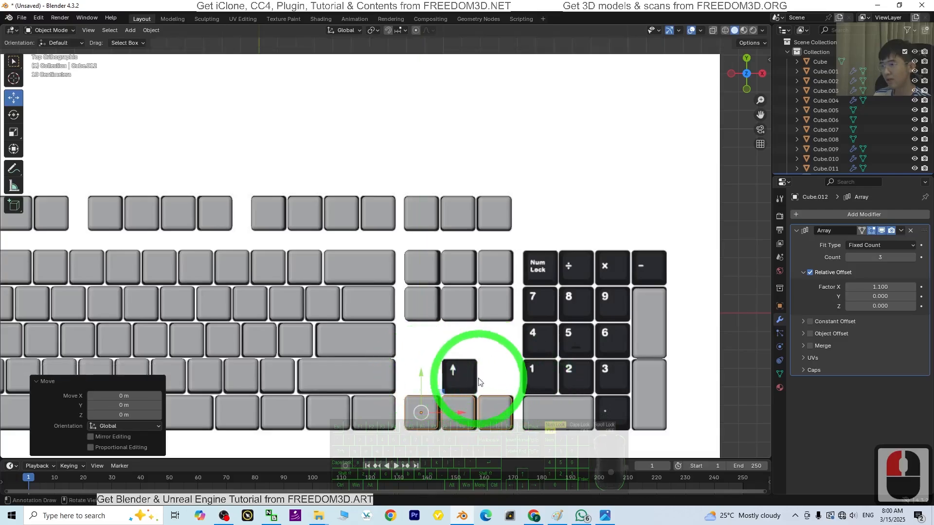
- Duplicate the bottom arrow row onto the up-arrow key, remove the copy's Array modifier, and nudge it about -0.011 m along X
left_click(427, 399)
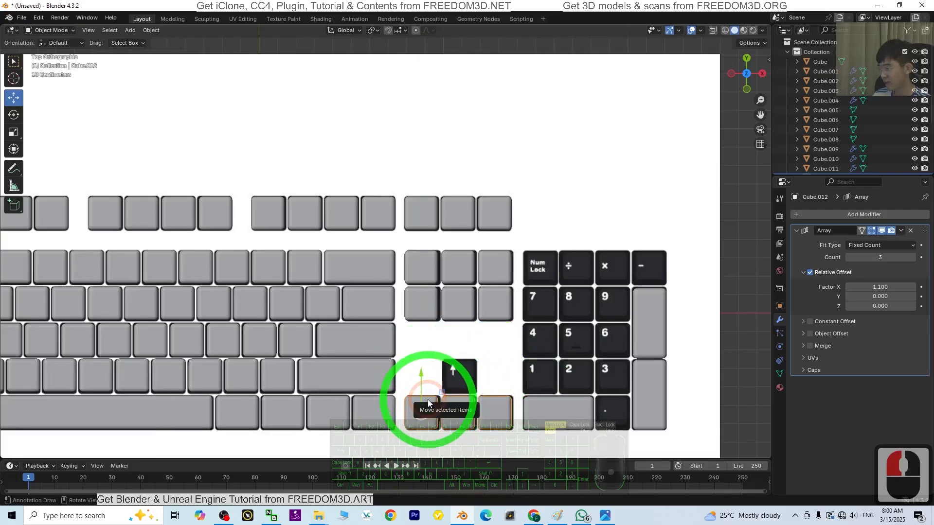
key("shift+d")
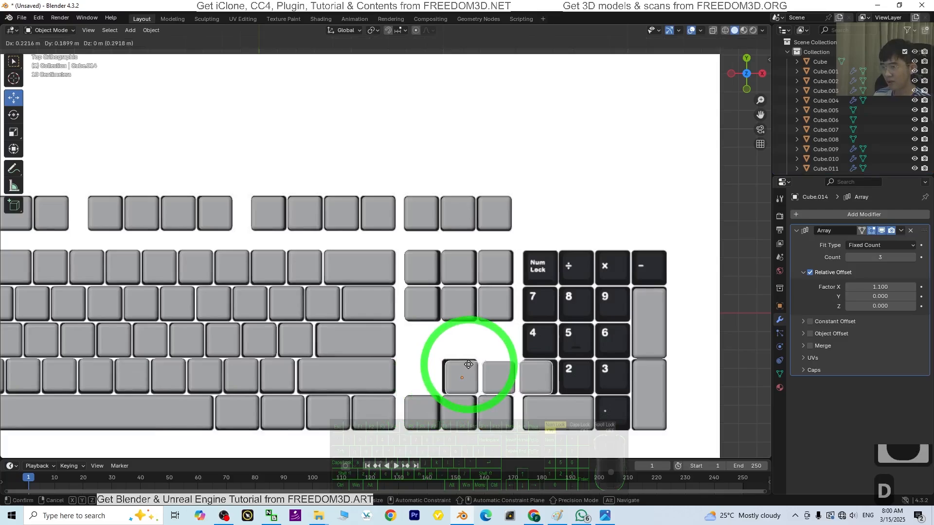
left_click(467, 364)
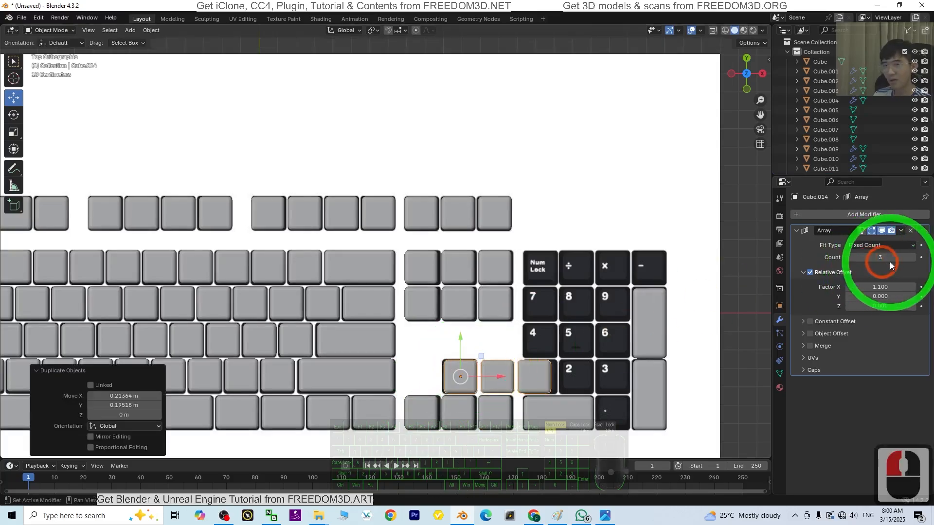
left_click(910, 231)
left_click_drag(510, 378, 485, 375)
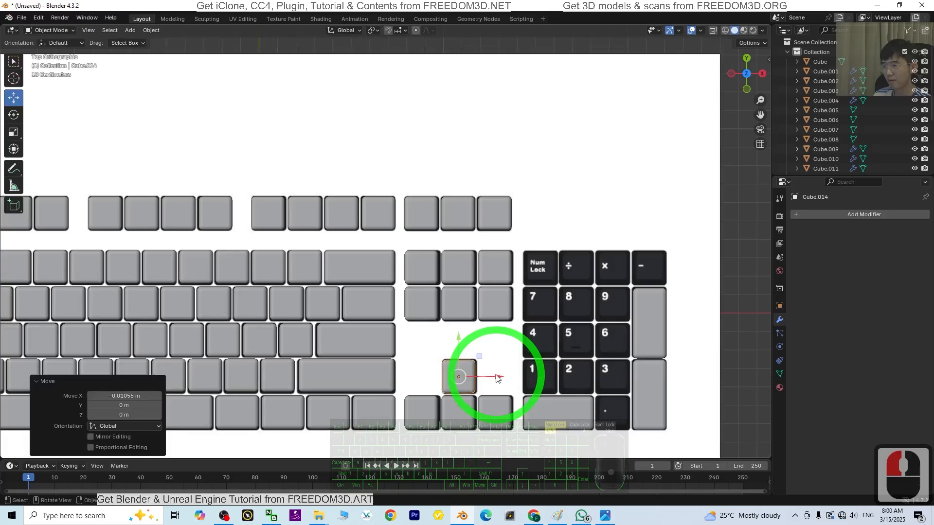
- Duplicate the three-key Insert row about 0.639 m along X onto the Num Lock row, and set its array count to 4
left_click(462, 406)
left_click(436, 412)
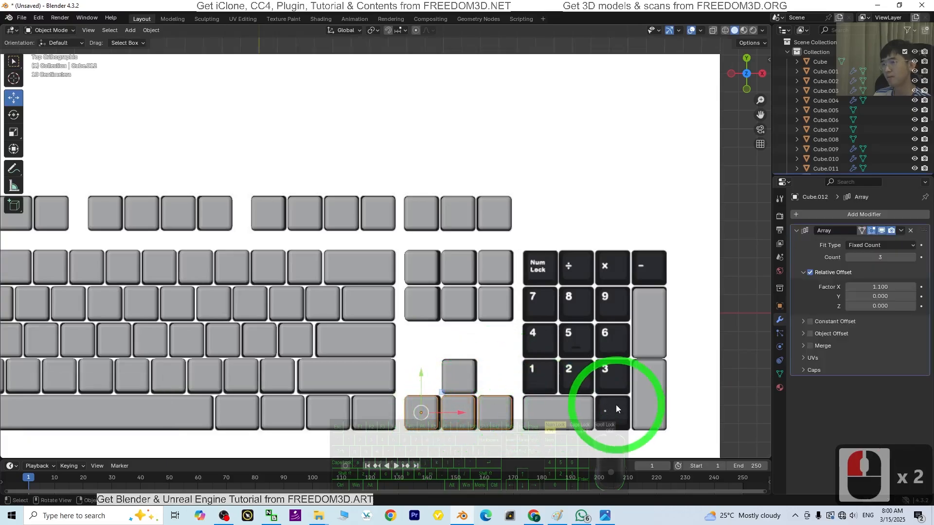
left_click(455, 376)
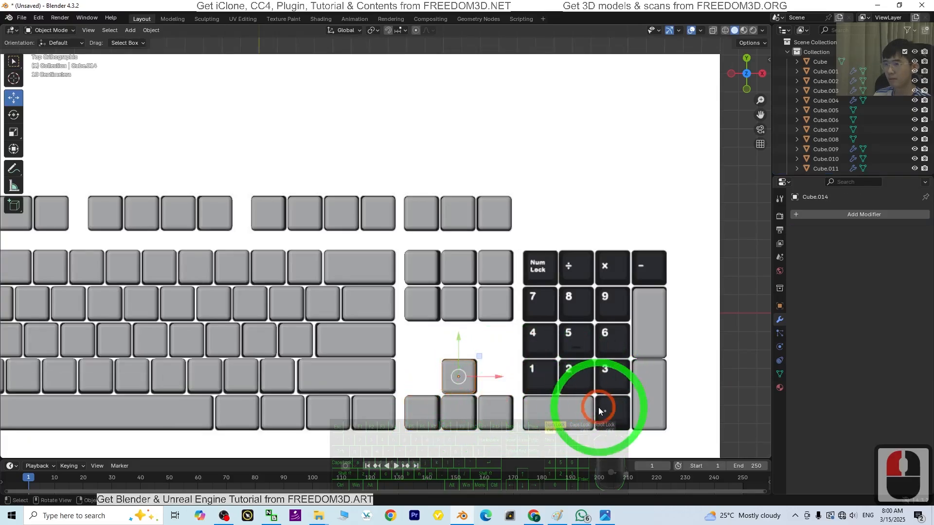
scroll(600, 402, "down", 1)
middle_click_drag(554, 368, 463, 364, "shift")
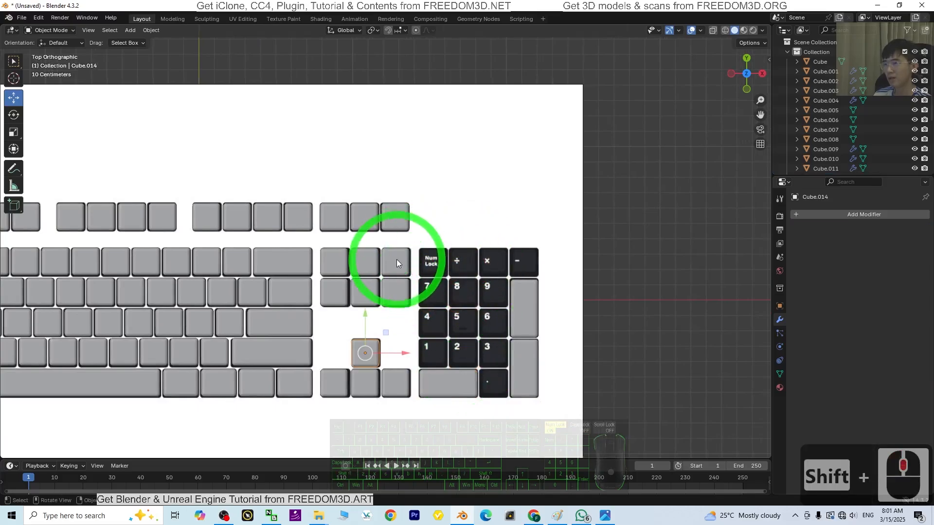
left_click(325, 263)
key("shift+d")
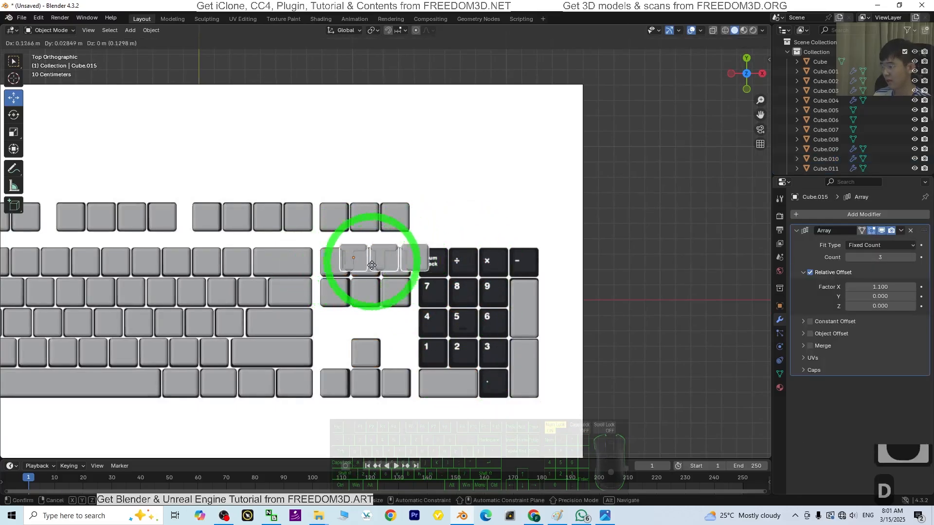
key("x")
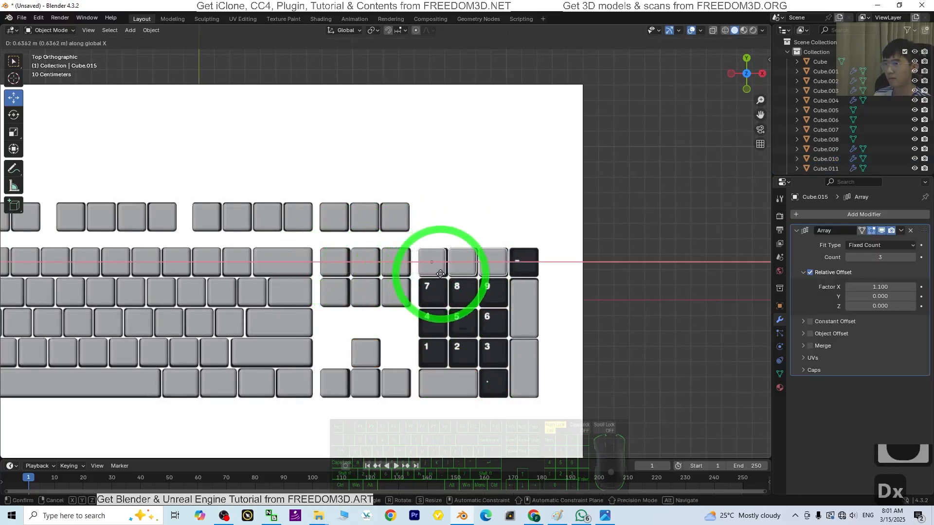
left_click(440, 273)
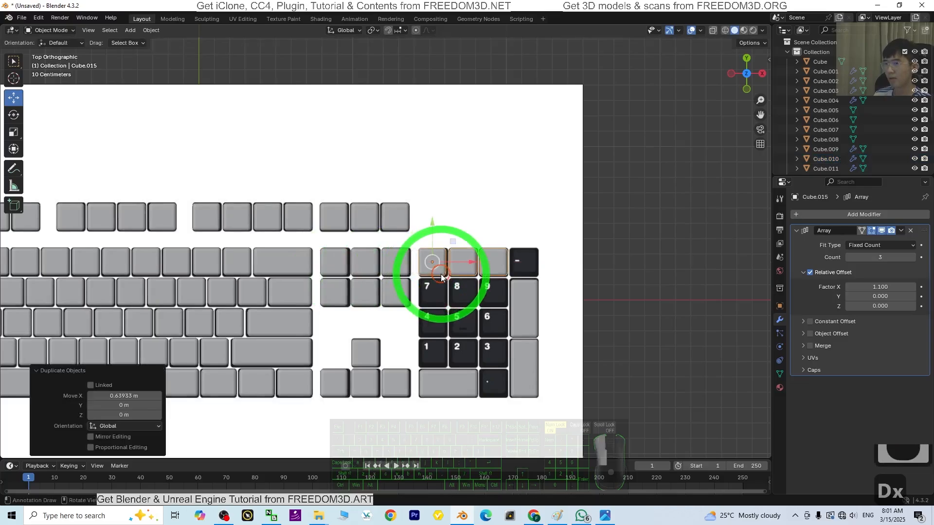
left_click(913, 257)
- Duplicate the three-key Delete row about 0.649 m along X onto the numpad's 7-8-9 keys
left_click(334, 293)
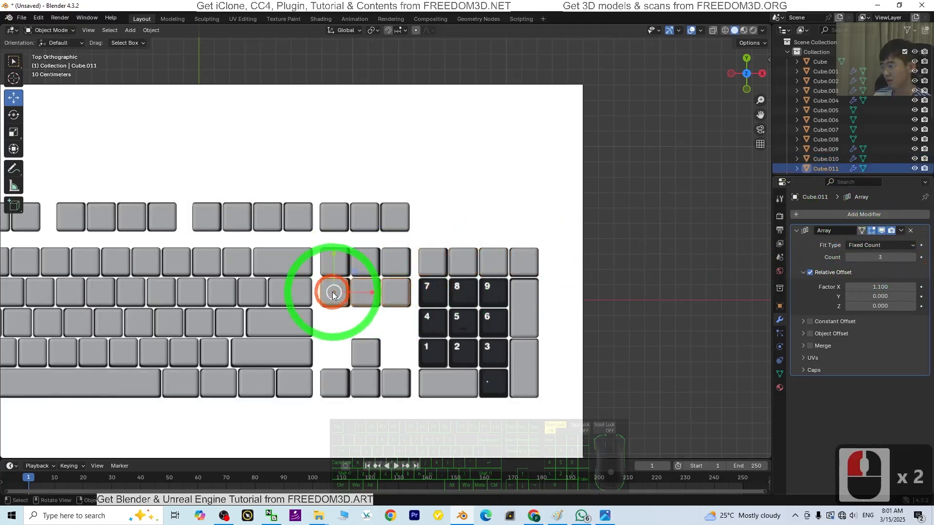
key("shift+d")
key("x")
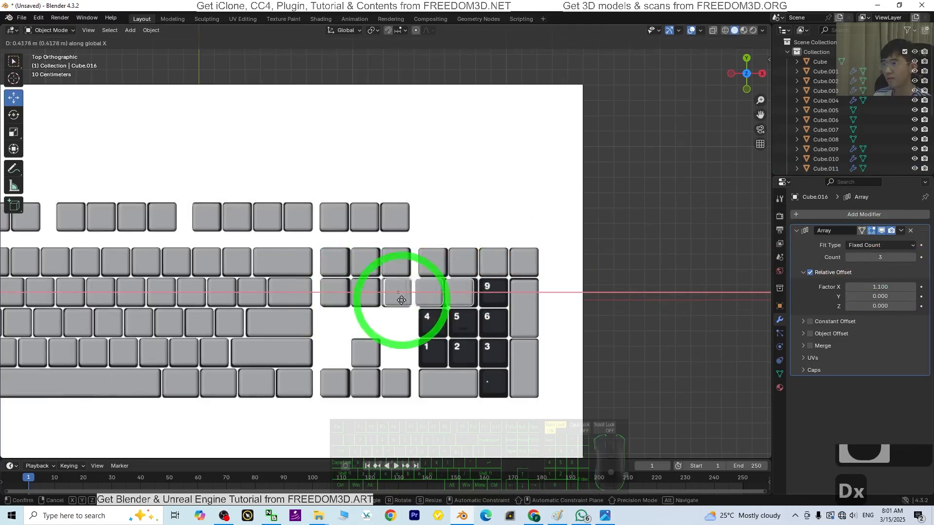
left_click(432, 303)
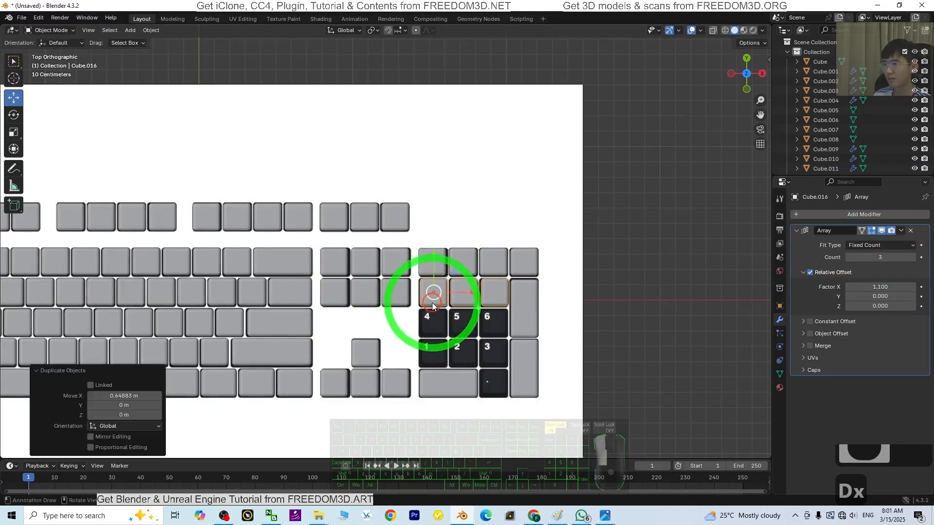
- Duplicate the 11-key letter row about 3.291 m along X onto the numpad's 4-5-6 keys, and set its array count to 3
left_click(175, 325)
scroll(135, 323, "down", 2)
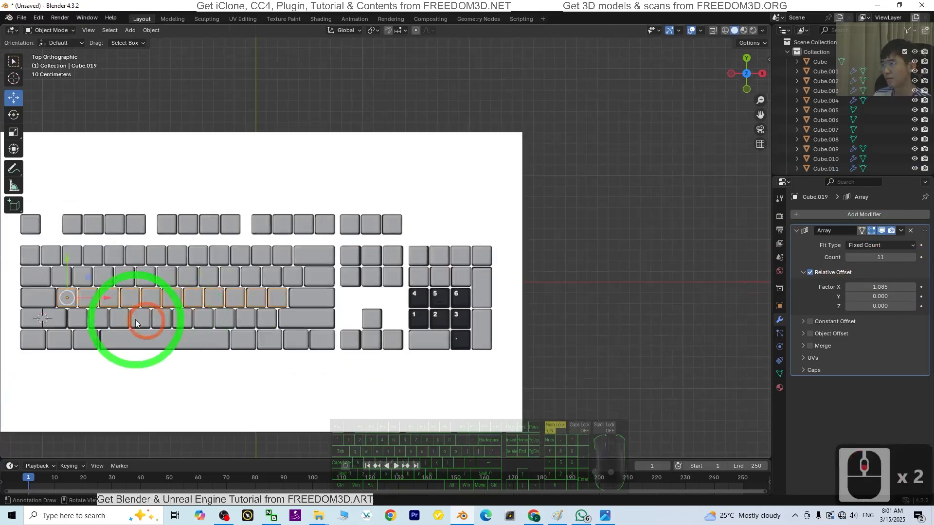
key("shift+d")
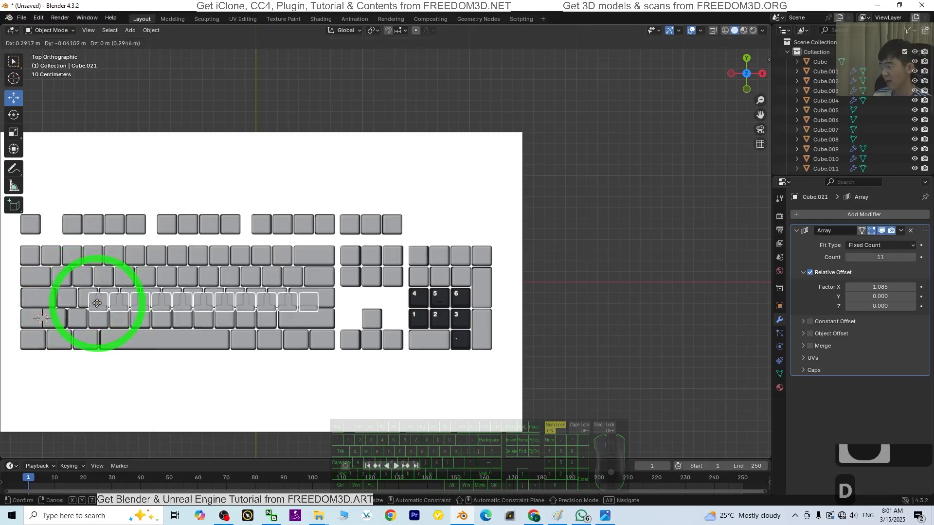
key("x")
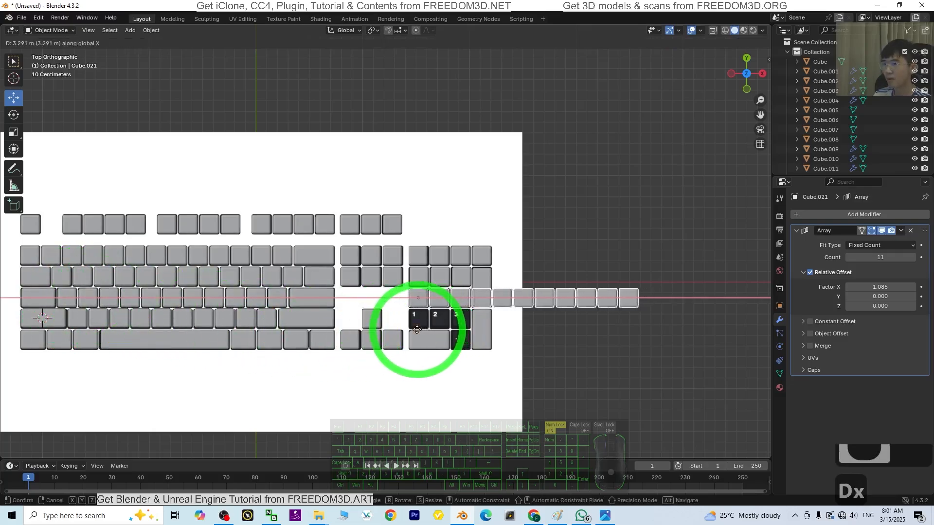
left_click(416, 330)
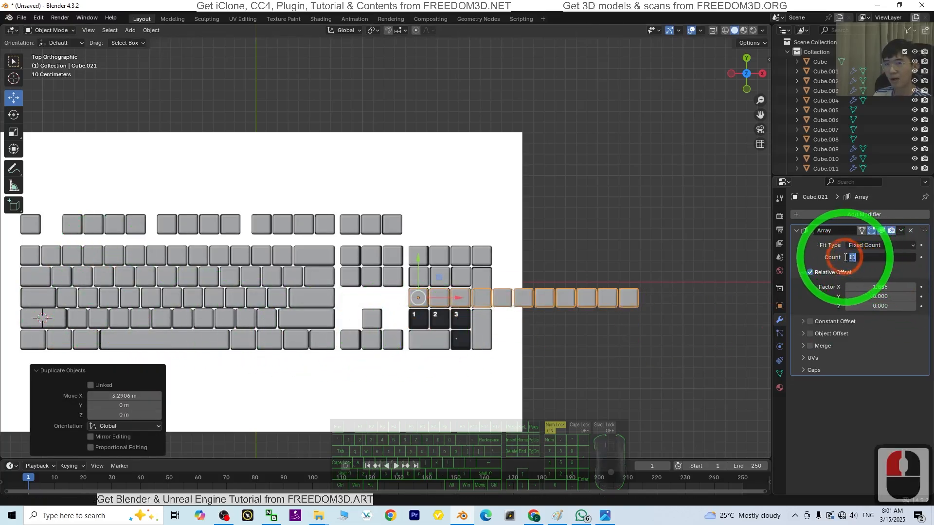
key("Return")
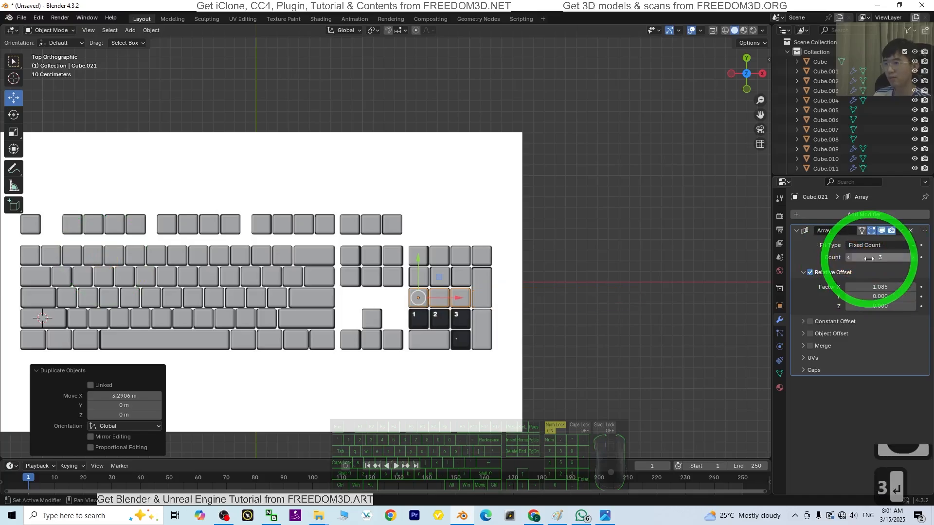
scroll(615, 306, "up", 4)
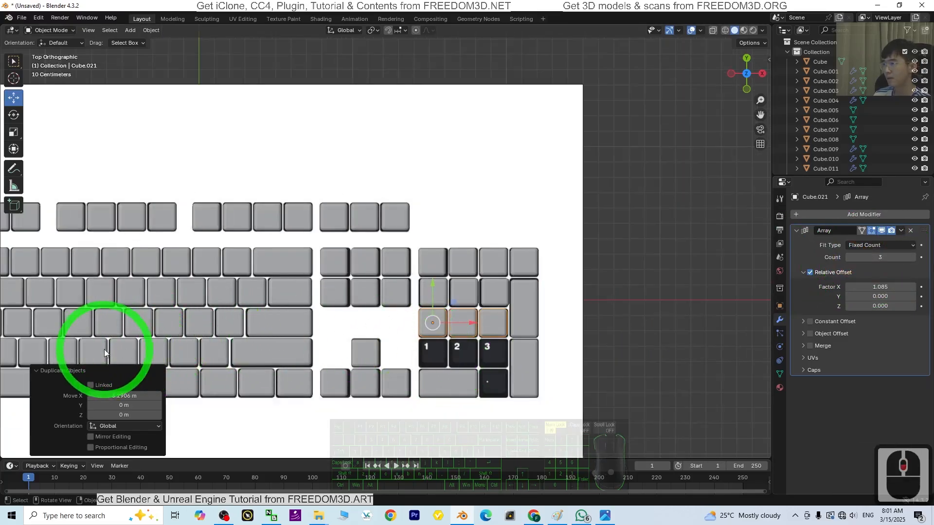
- Duplicate the 10-key letter row about 3.2 m along X onto the numpad's 1-2-3 keys, and set its array count to 3
scroll(104, 349, "down", 3)
left_click(129, 312)
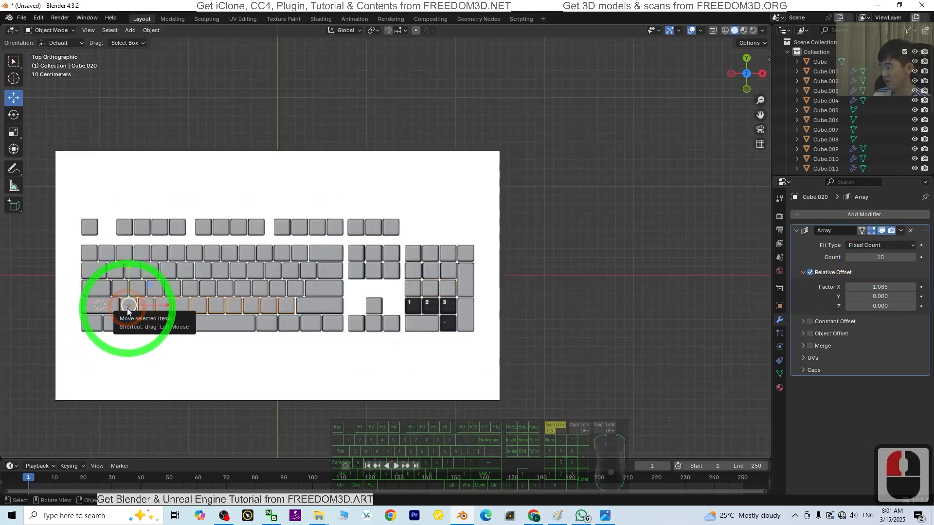
key("shift+d")
key("x")
left_click_drag(452, 355, 408, 349)
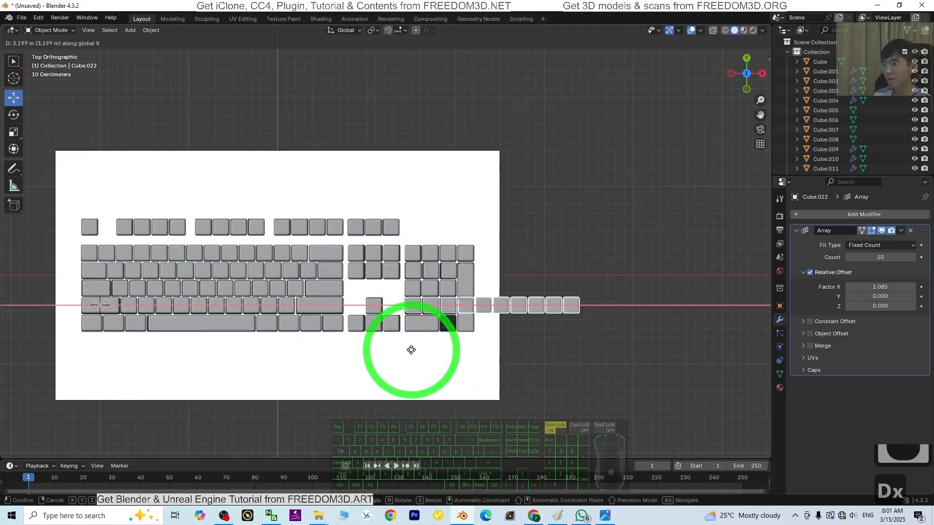
left_click(411, 350)
scroll(582, 357, "up", 4)
middle_click_drag(577, 381, 523, 357, "shift")
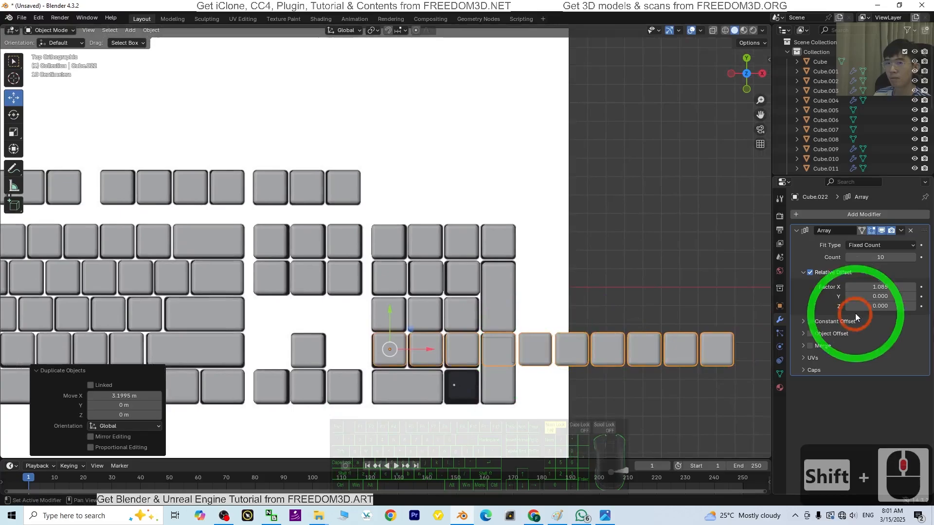
left_click(875, 257)
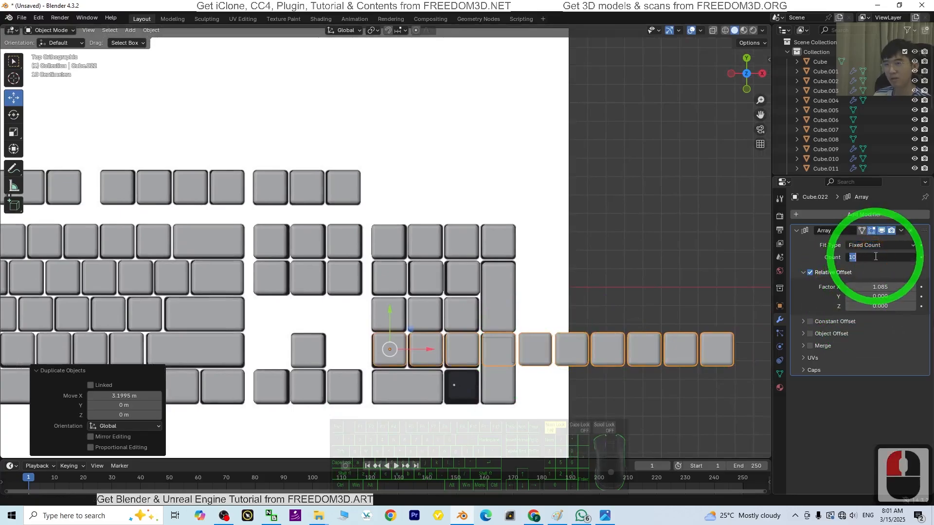
type("3")
key("Return")
- Duplicate the bottom arrow row about 1.039 m along X onto the numpad's decimal key, and remove the copy's Array modifier
left_click(456, 372)
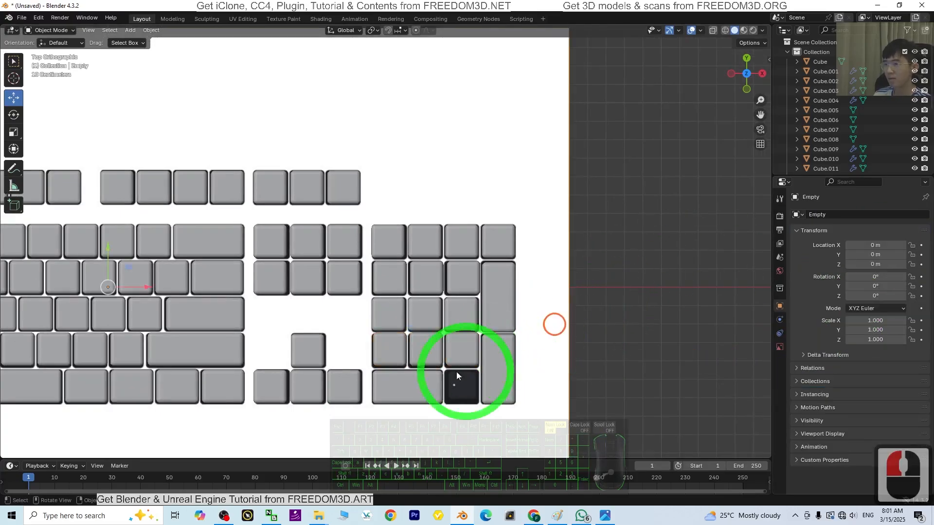
left_click(306, 354)
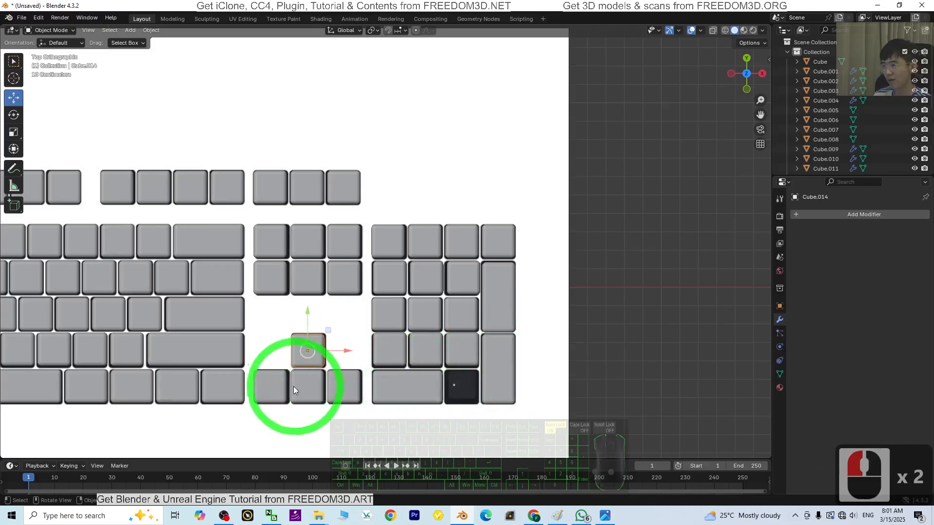
left_click(291, 384)
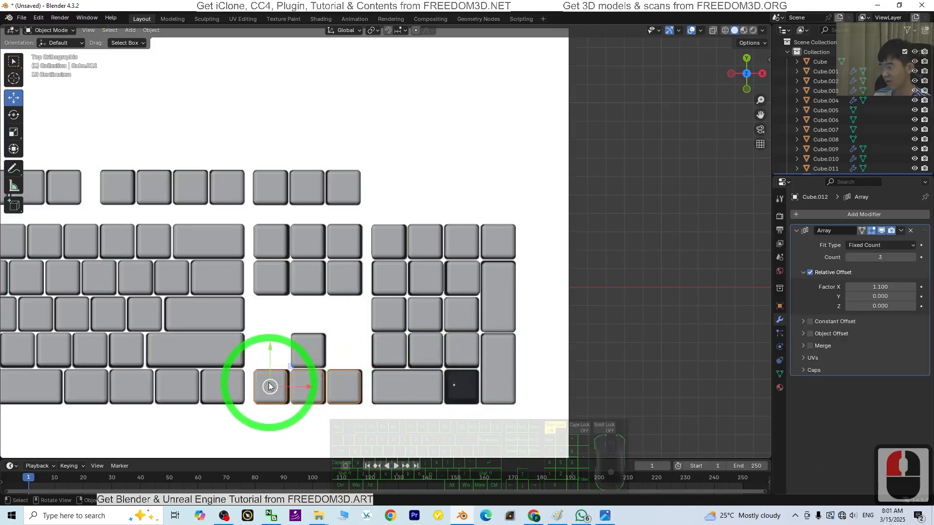
key("shift+d")
key("x")
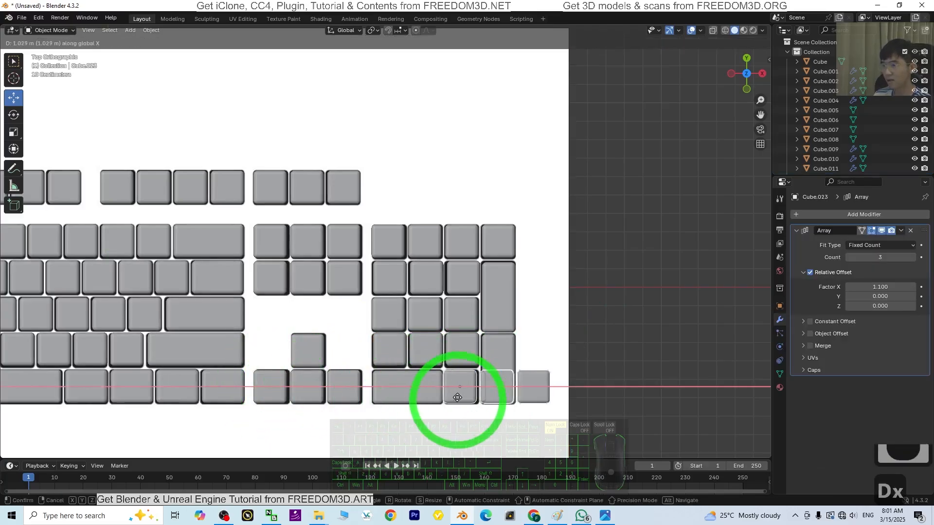
left_click(460, 400)
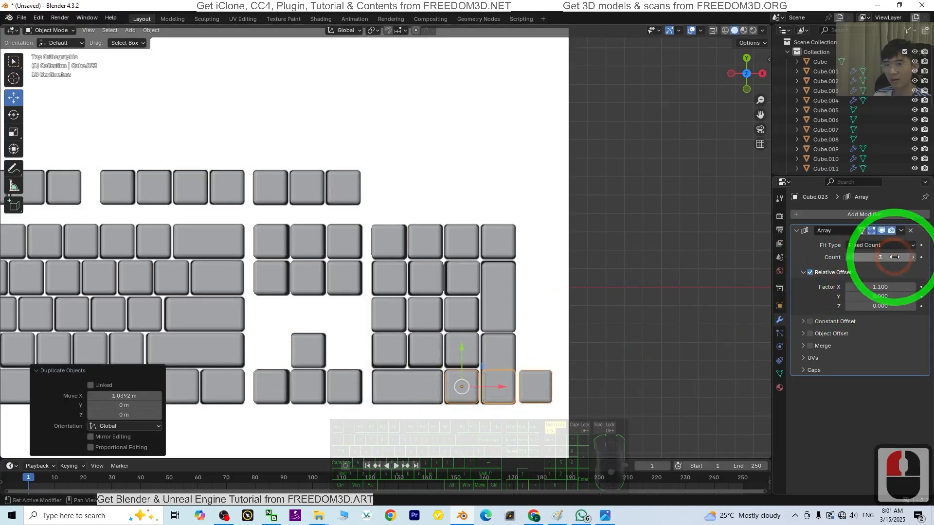
left_click(911, 232)
scroll(415, 349, "down", 2)
left_click(287, 414)
middle_click_drag(287, 414, 434, 290)
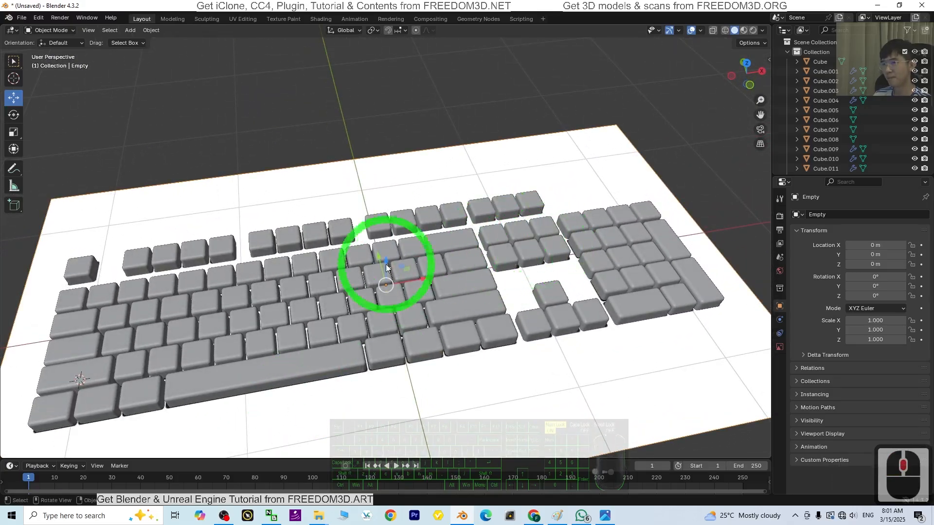
- Apply the Array modifier on the F1–F4 key row
scroll(526, 387, "up", 2)
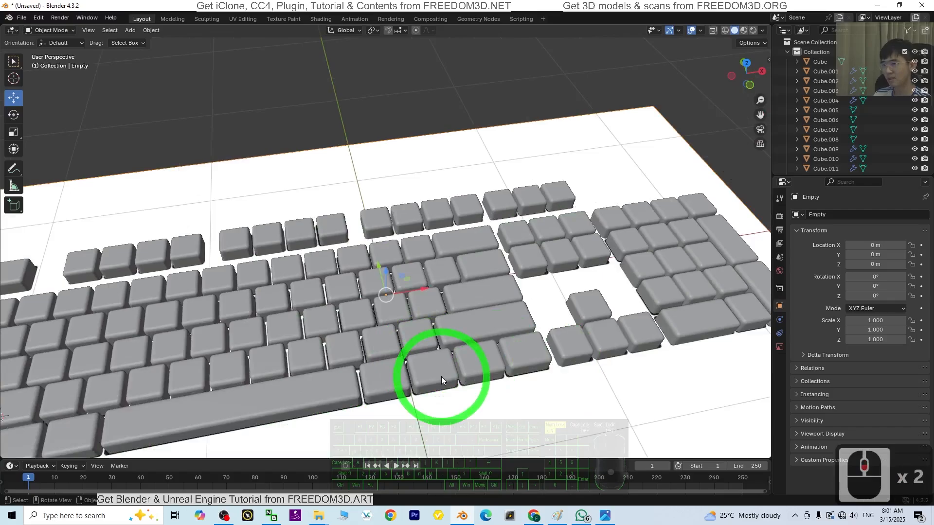
middle_click_drag(442, 377, 437, 336)
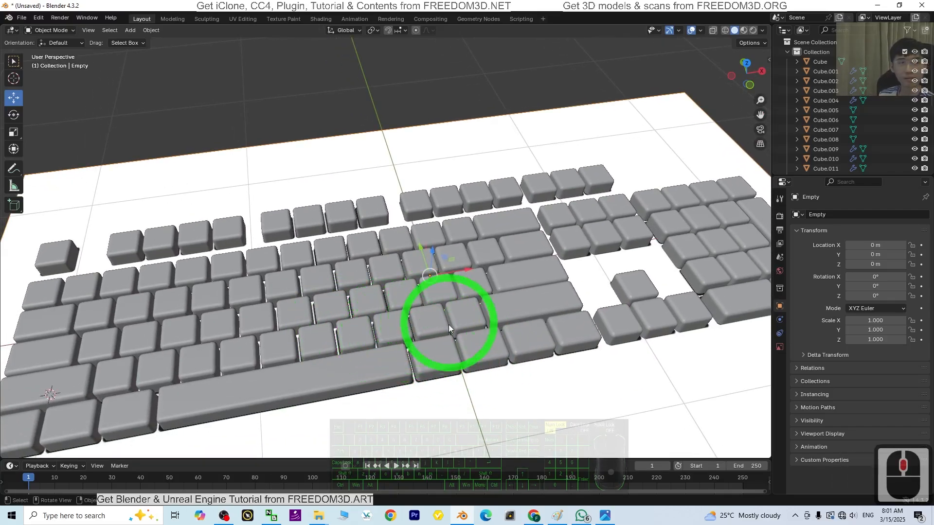
left_click(322, 337)
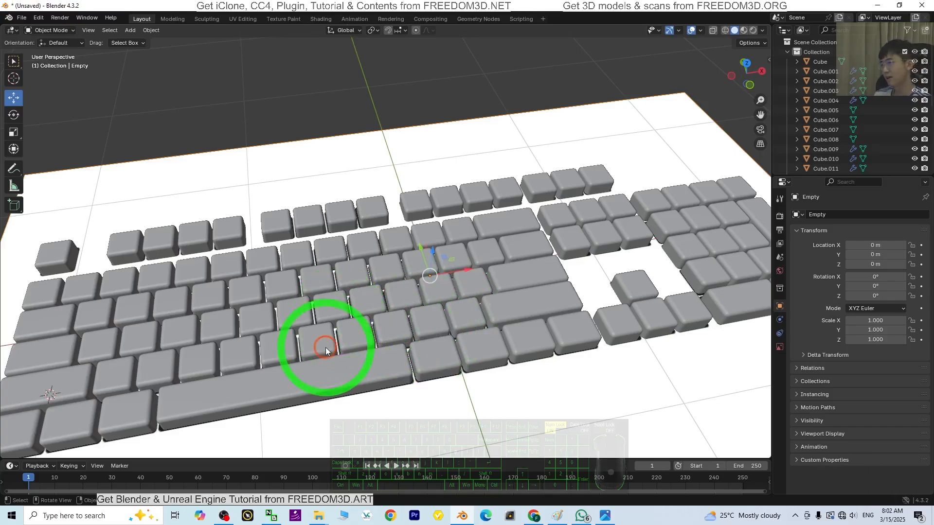
scroll(557, 354, "down", 2)
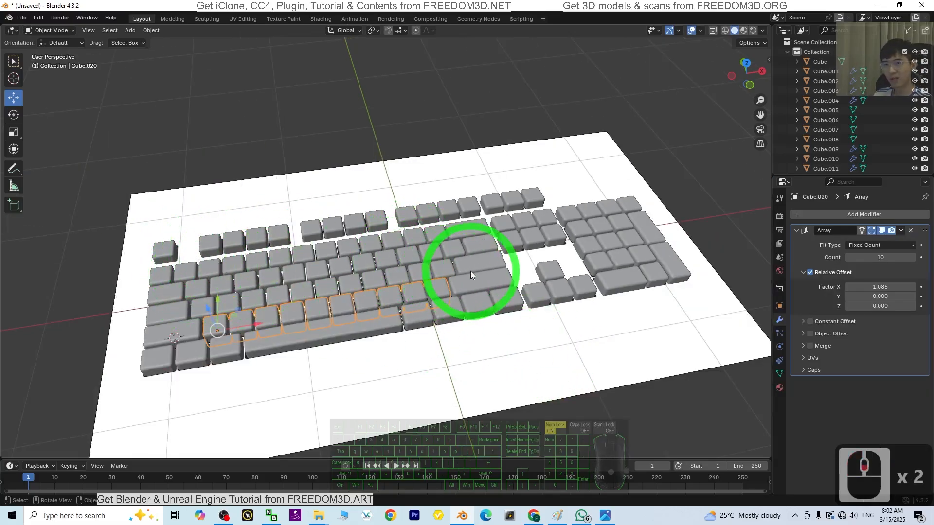
left_click(167, 251)
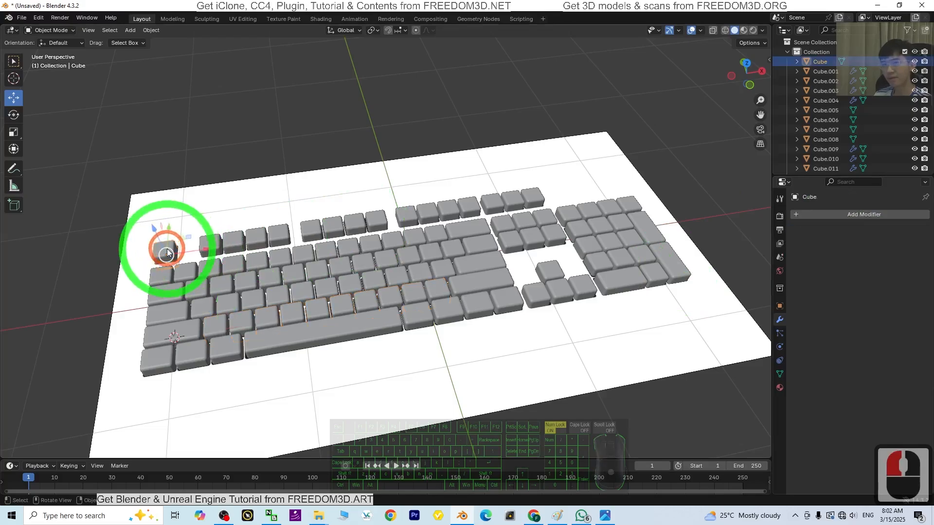
left_click(206, 241)
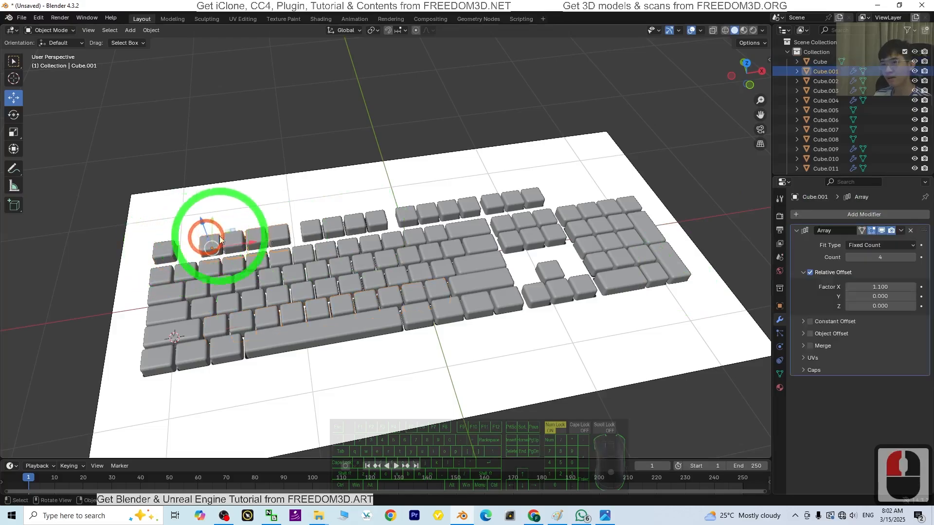
left_click(900, 231)
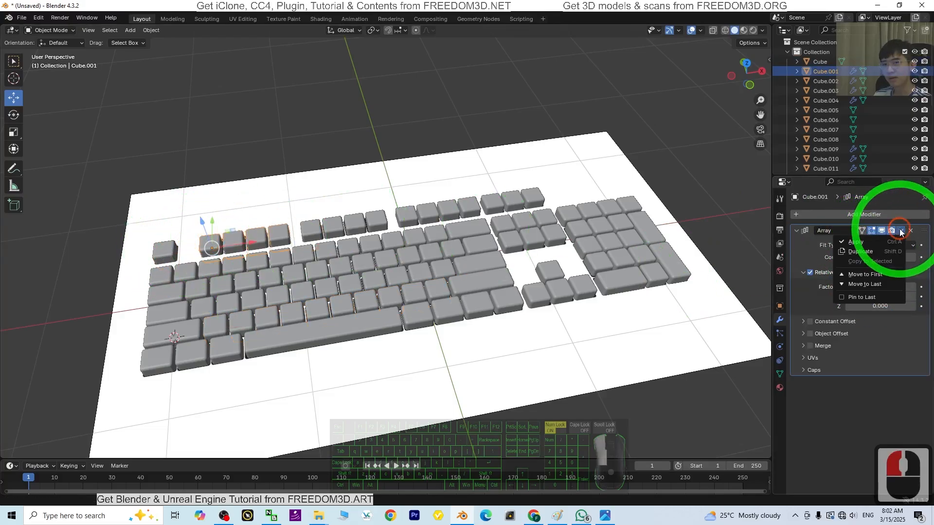
left_click(860, 242)
- Select all objects with the F5–F8 key row active, and apply its Array modifier
left_click(314, 225)
key("a")
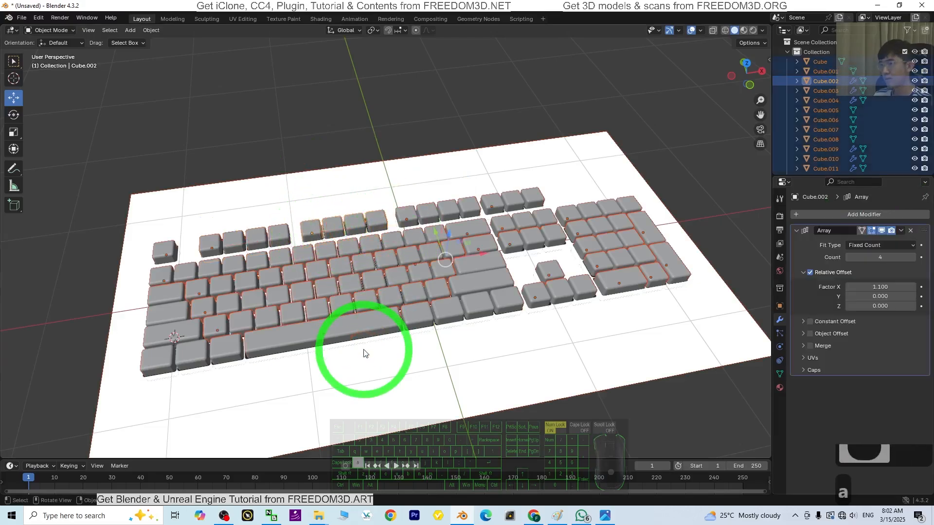
left_click(900, 230)
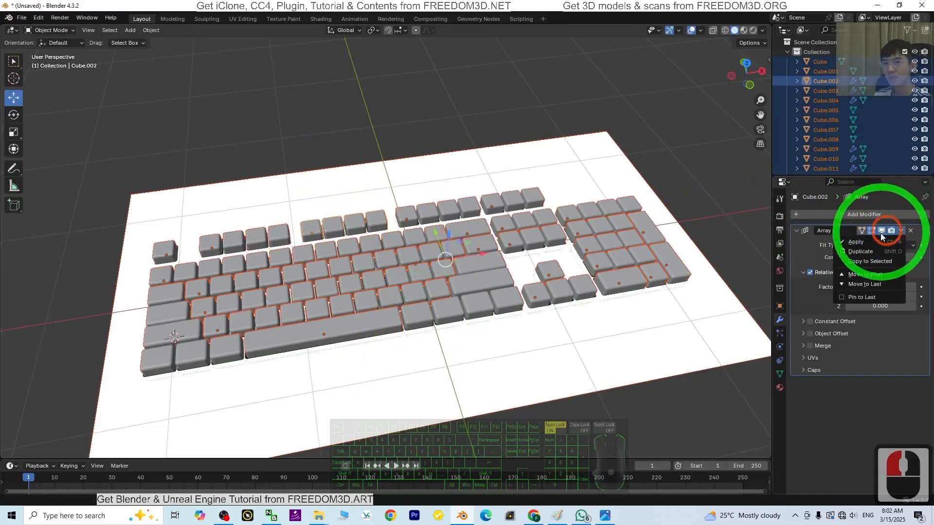
left_click(858, 242)
left_click(442, 365)
left_click(371, 246)
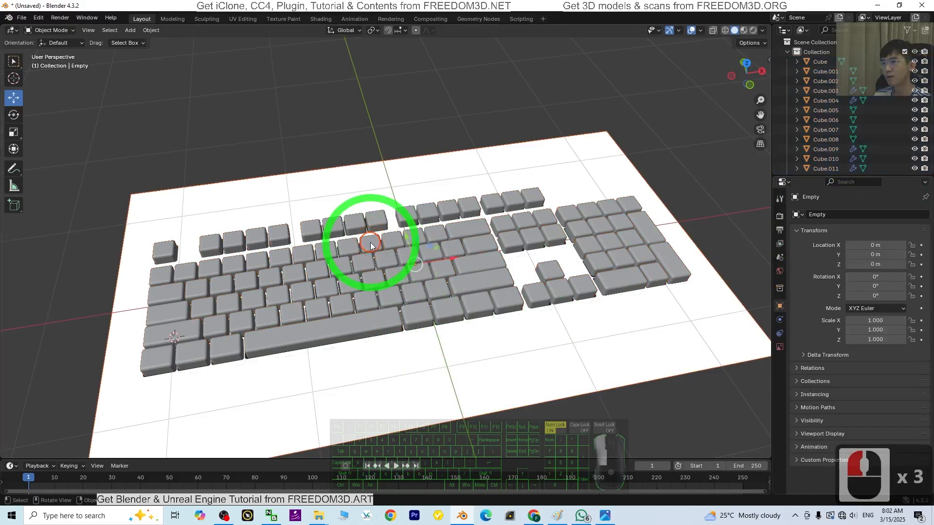
left_click(344, 275)
left_click(339, 282)
left_click(323, 275)
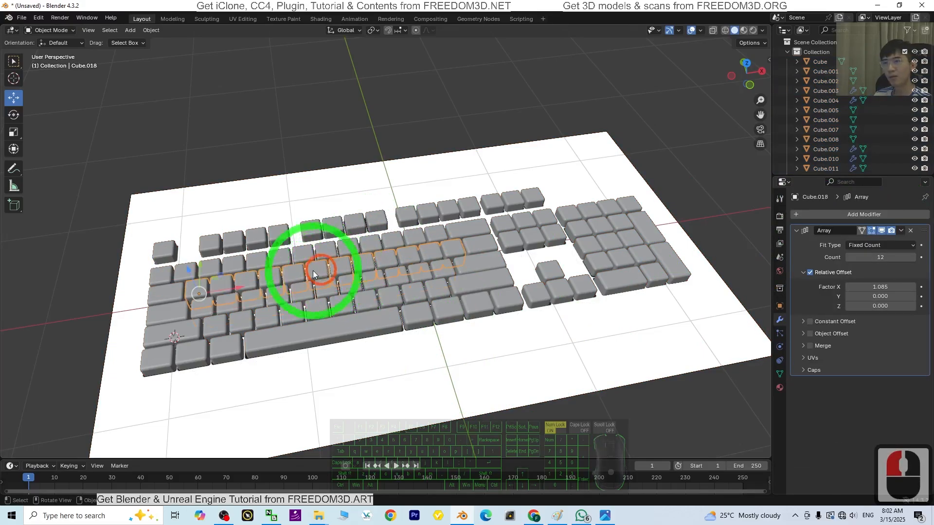
left_click(314, 236)
left_click(314, 232)
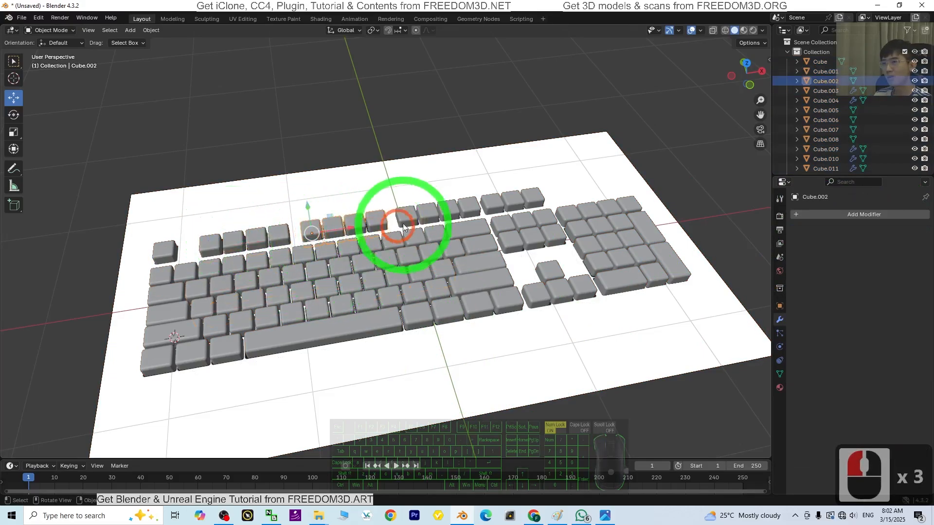
- Apply the Array modifiers on the F9–F12 row and the three-key row beside it
left_click(423, 218)
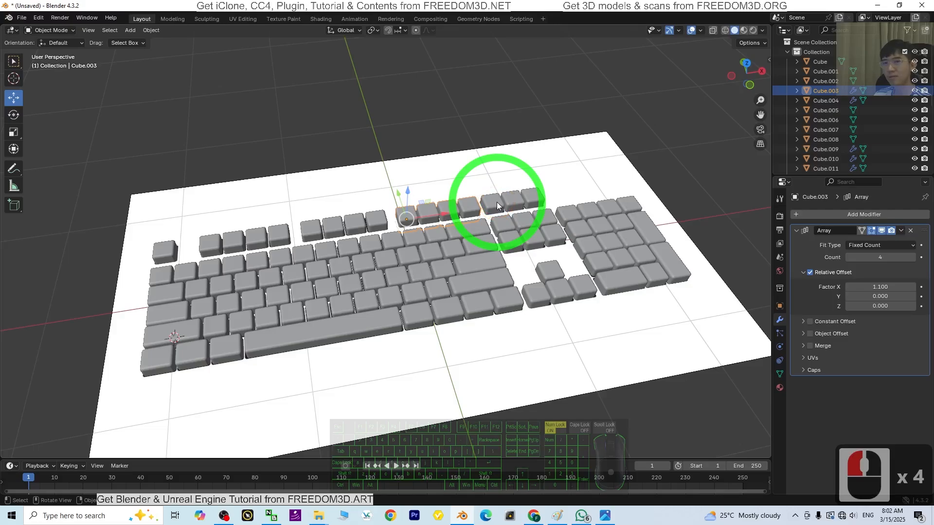
left_click(901, 230)
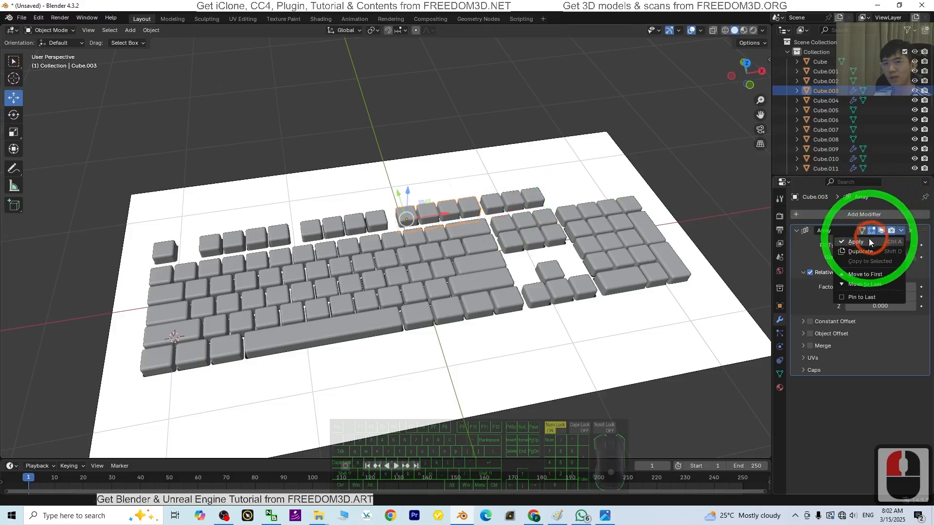
left_click(868, 241)
left_click(483, 204)
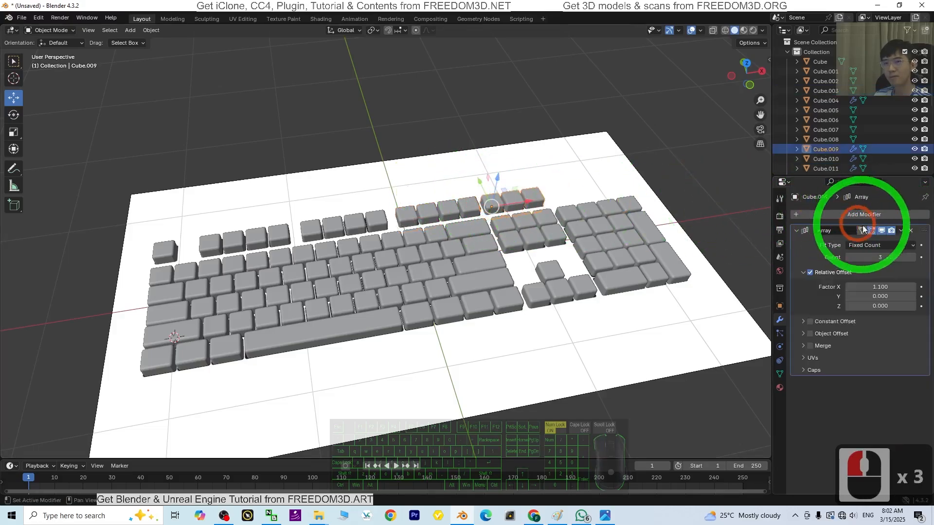
left_click(901, 230)
left_click(878, 240)
- Apply the Array modifiers on the numpad's four-key upper row and its 7-8-9 row
left_click(559, 210)
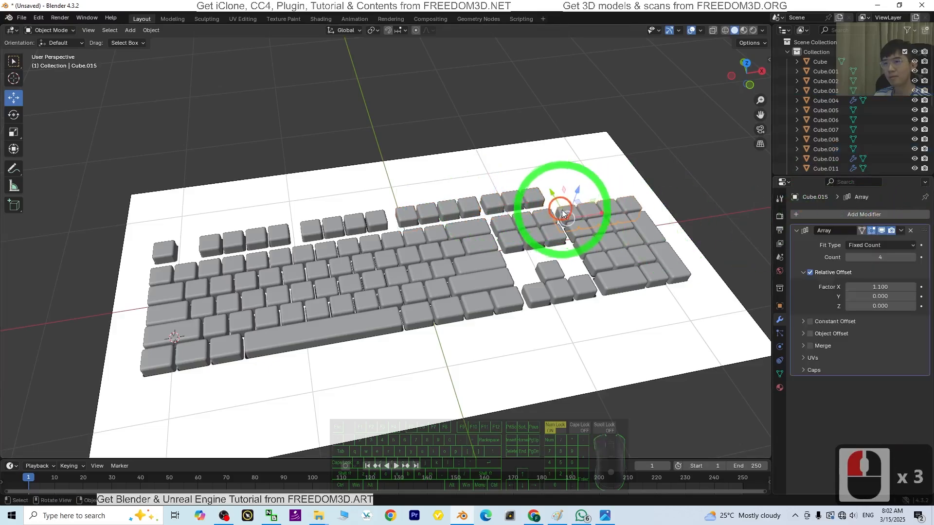
left_click(902, 231)
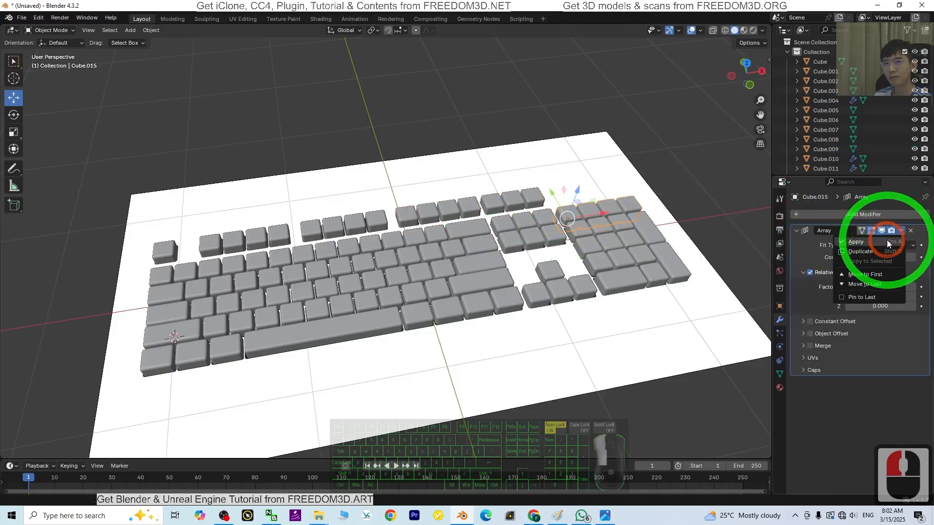
left_click(886, 240)
left_click(582, 220)
left_click(582, 226)
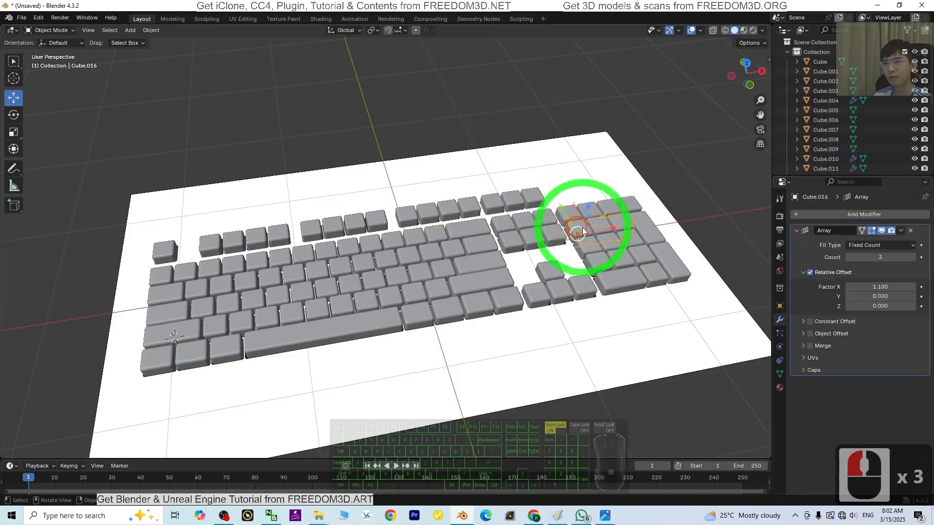
left_click(902, 231)
left_click(870, 241)
- Apply the Array modifiers on the numpad's 4-5-6 and 1-2-3 rows
left_click(616, 244)
left_click(631, 241)
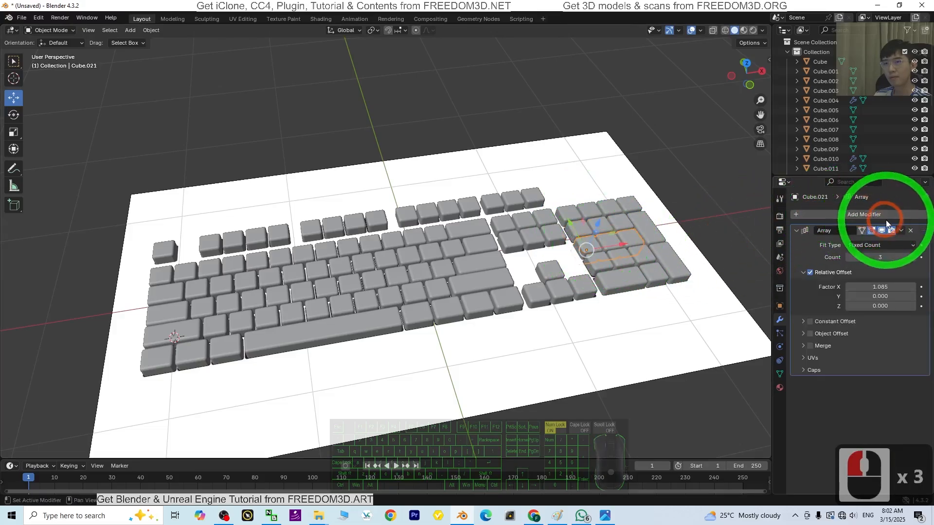
left_click(901, 230)
left_click(874, 241)
left_click(609, 237)
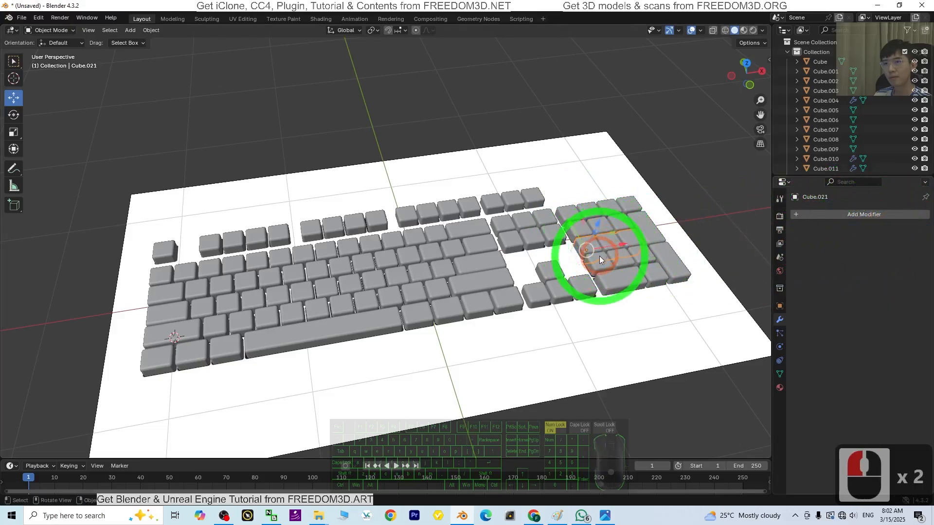
left_click(599, 255)
left_click(901, 231)
left_click(873, 240)
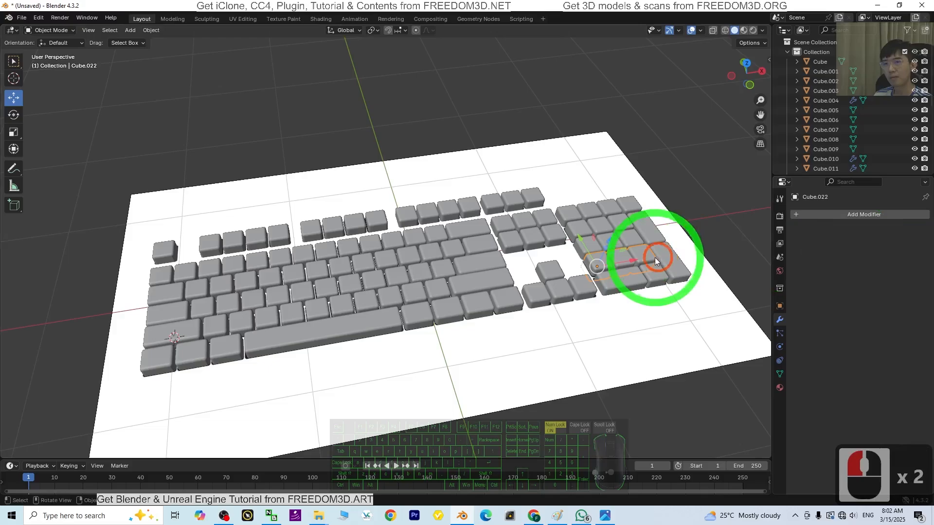
- Check the remaining numpad keys for modifiers, and apply the Array modifier on the bottom arrow-key row
left_click(678, 265)
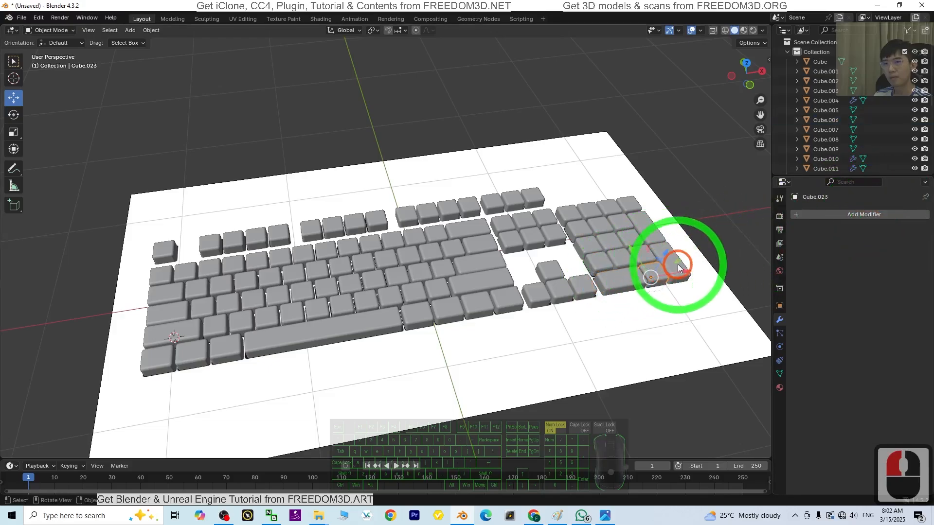
left_click(678, 265)
left_click(650, 226)
left_click(633, 206)
left_click(557, 285)
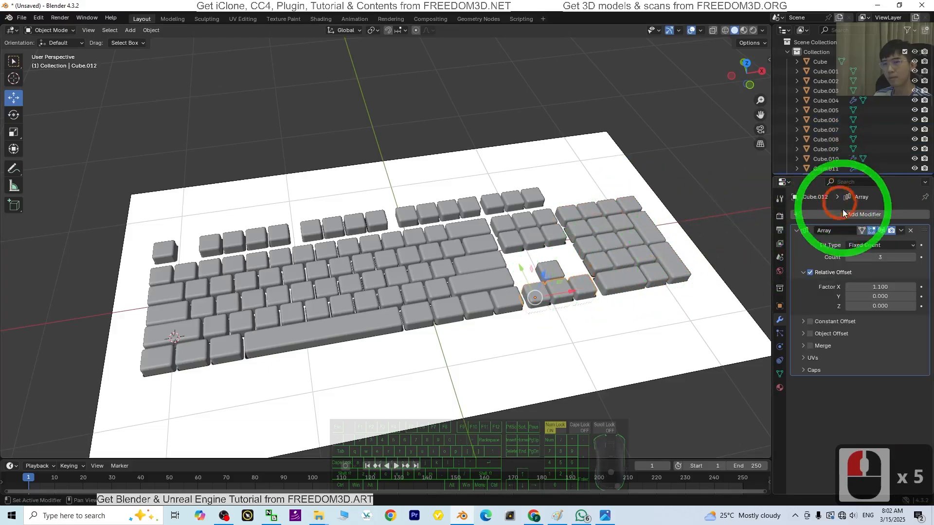
left_click(901, 231)
left_click(856, 241)
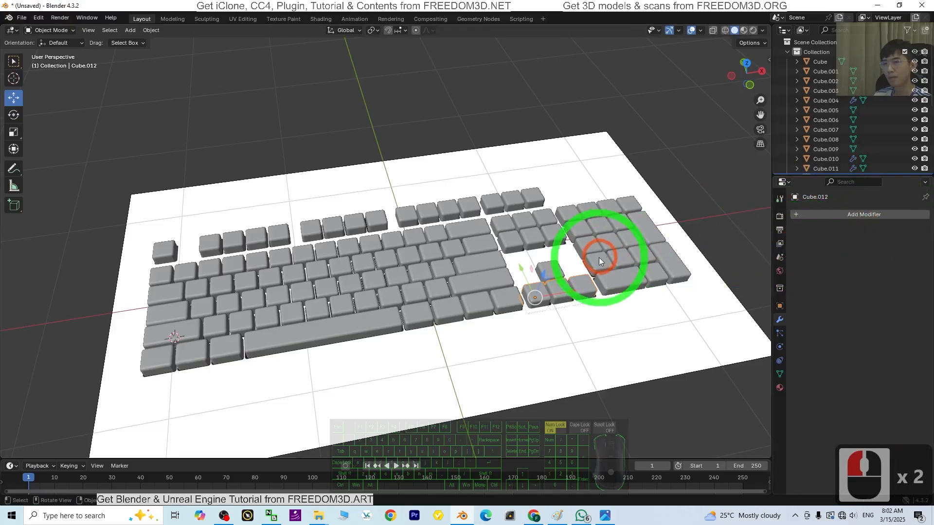
- Apply the Array modifier on the 13-key number row
left_click(465, 252)
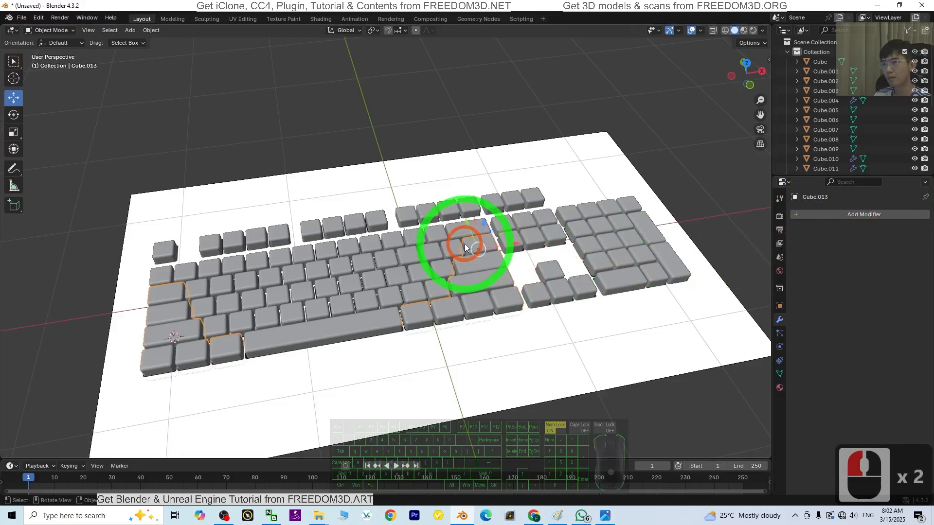
left_click(467, 233)
left_click(416, 235)
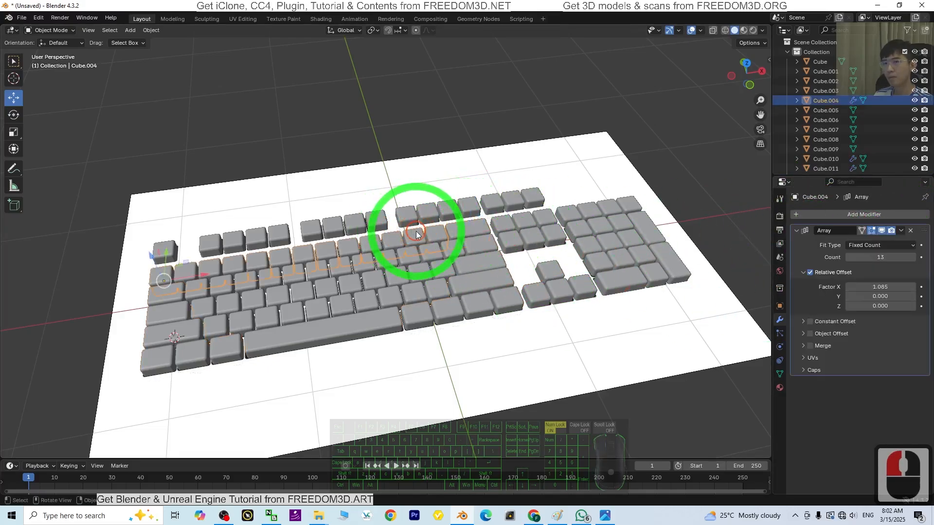
left_click(888, 247)
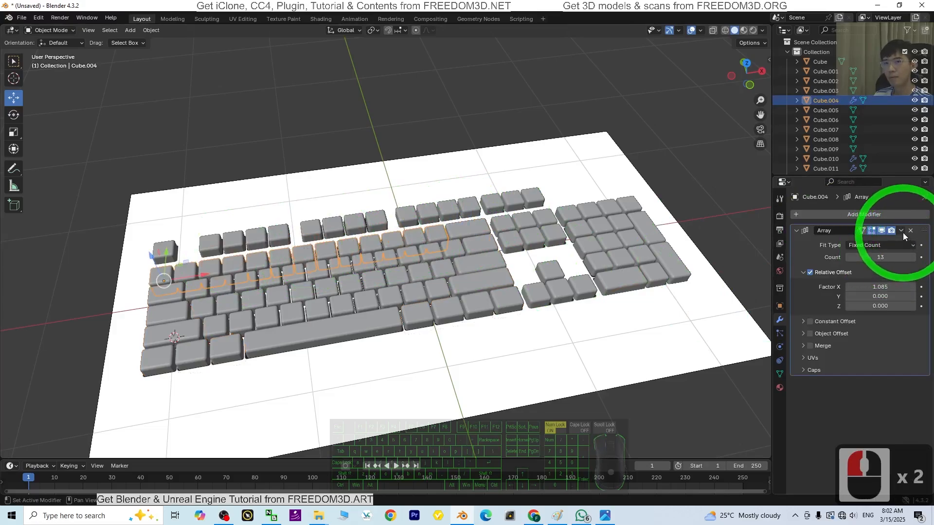
left_click(901, 231)
left_click(865, 243)
- Apply the Array modifier on the 12-key letter row, and select the 11-key row below it
left_click(176, 293)
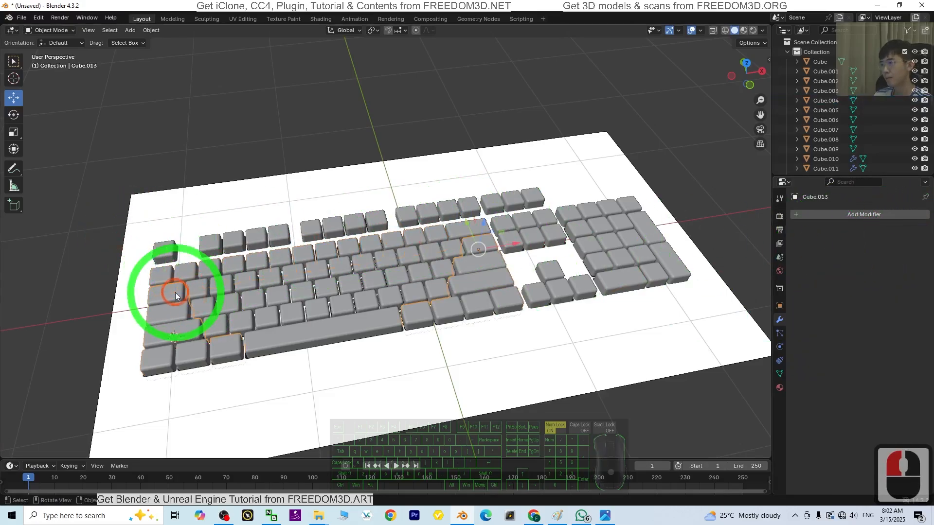
left_click(195, 290)
left_click(881, 267)
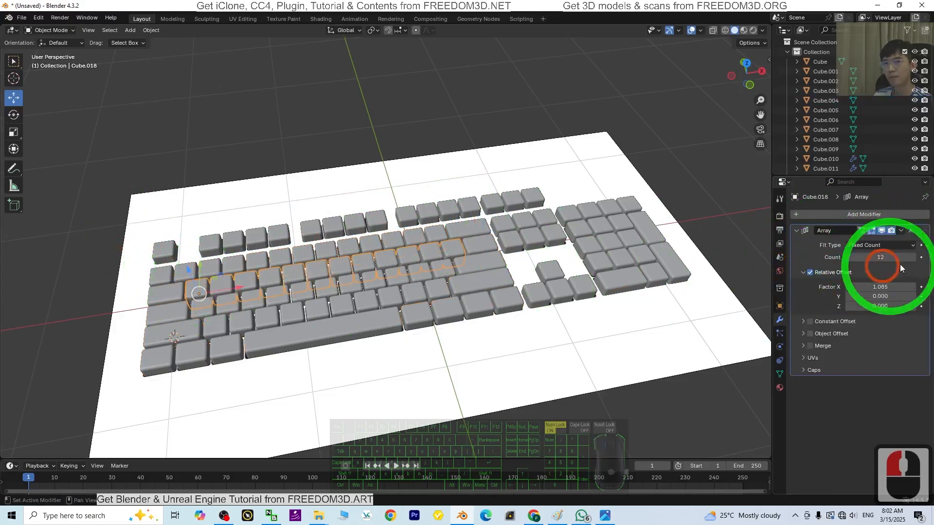
left_click(902, 230)
left_click(865, 243)
left_click(204, 307)
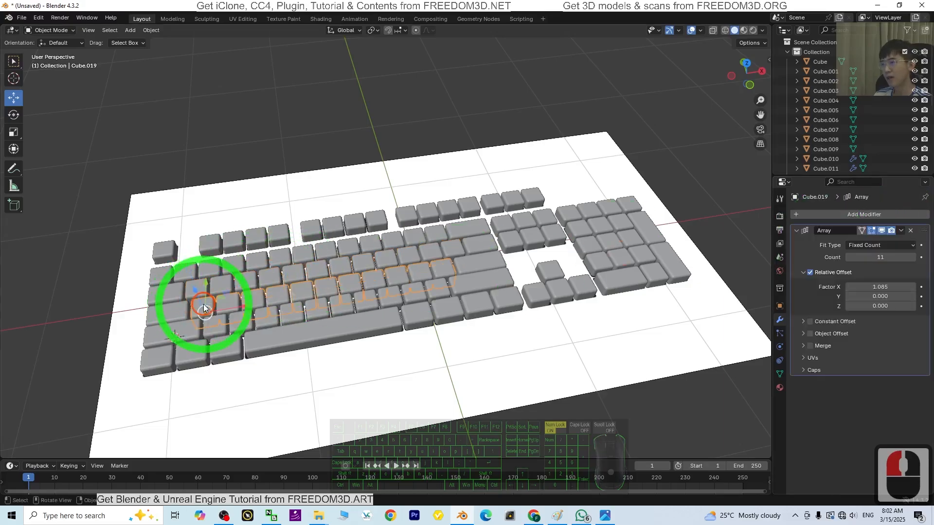
left_click(922, 246)
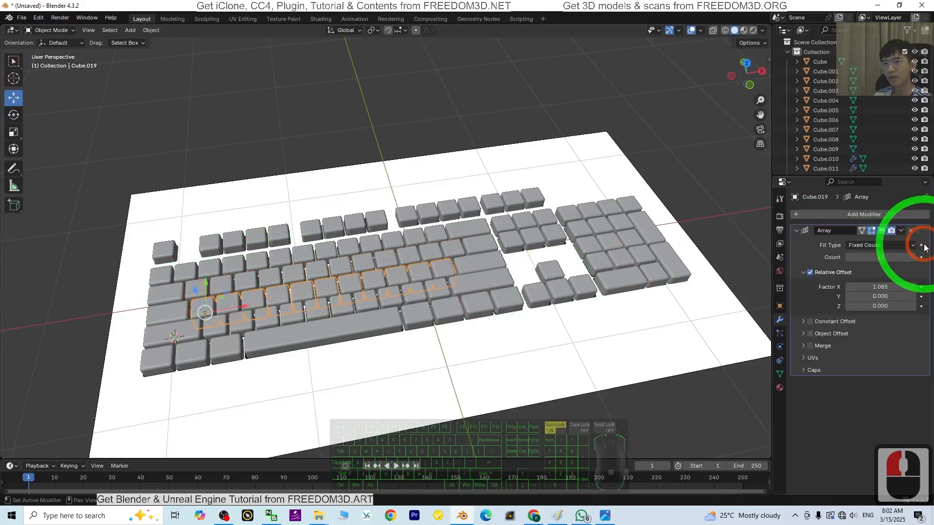
left_click(902, 232)
left_click(863, 265)
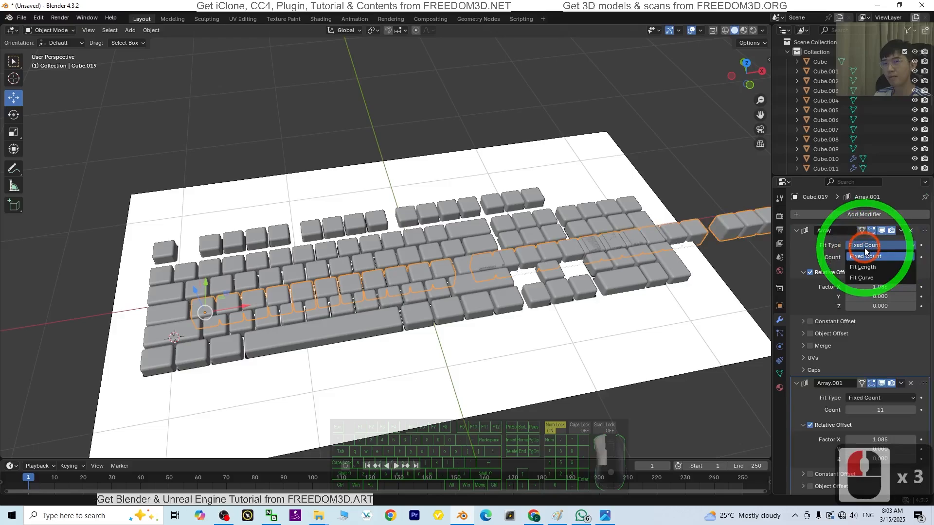
key("ctrl+z")
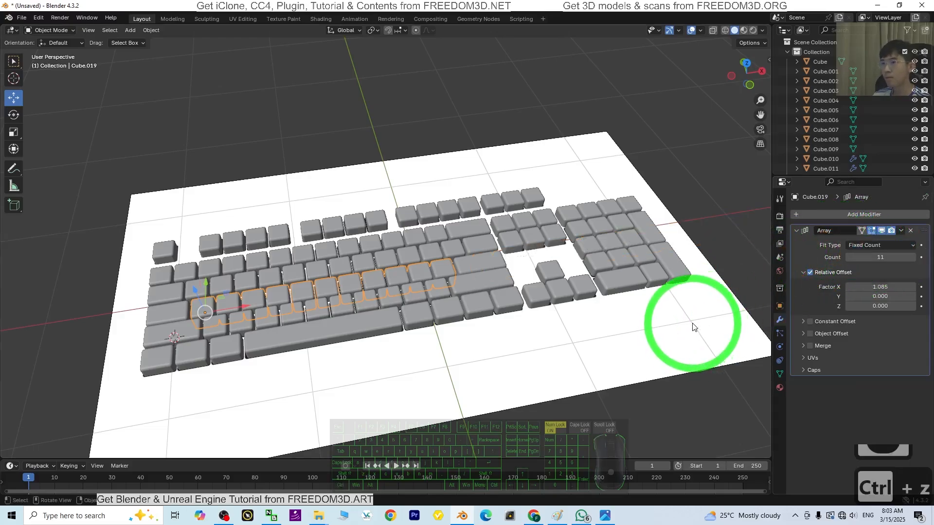
- Apply the Array modifier on the 11-key letter row
left_click(900, 230)
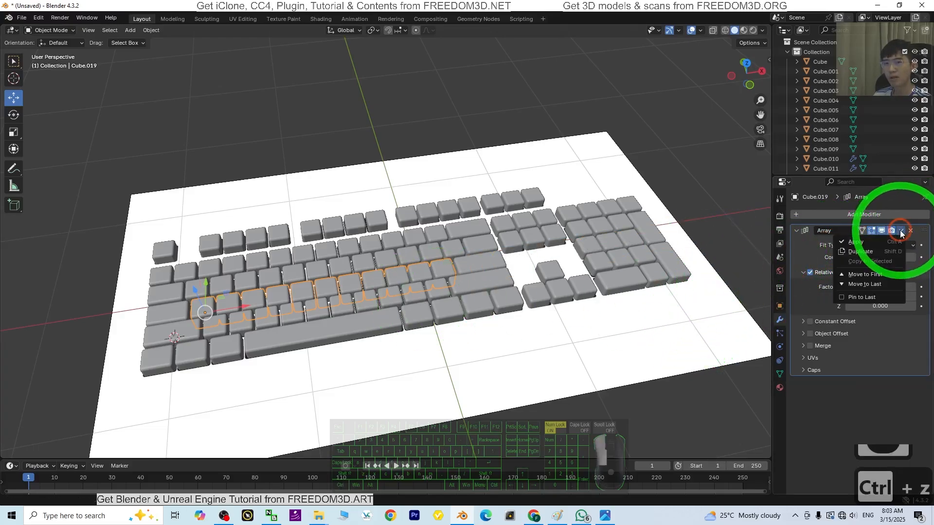
left_click(855, 243)
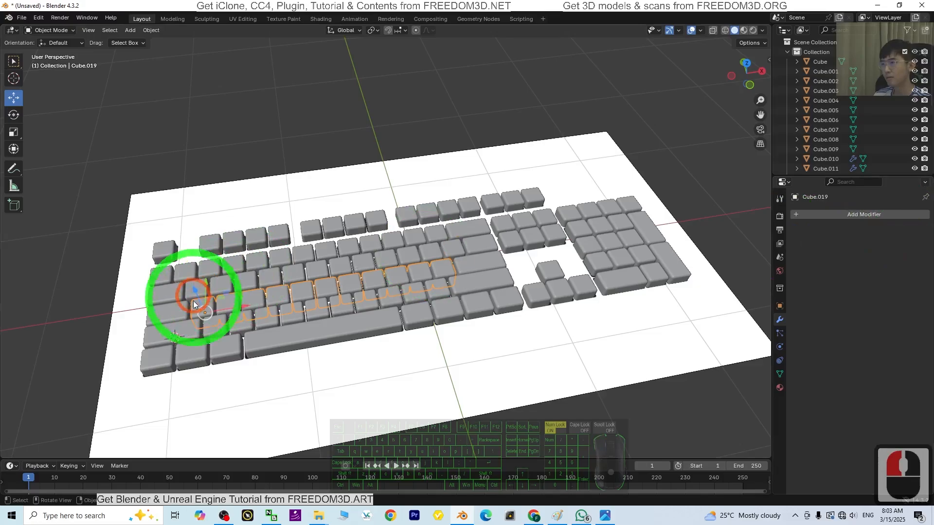
- Apply the Array modifier on the 10-key bottom letter row, and check the spacebar for modifiers
left_click(215, 326)
left_click(901, 230)
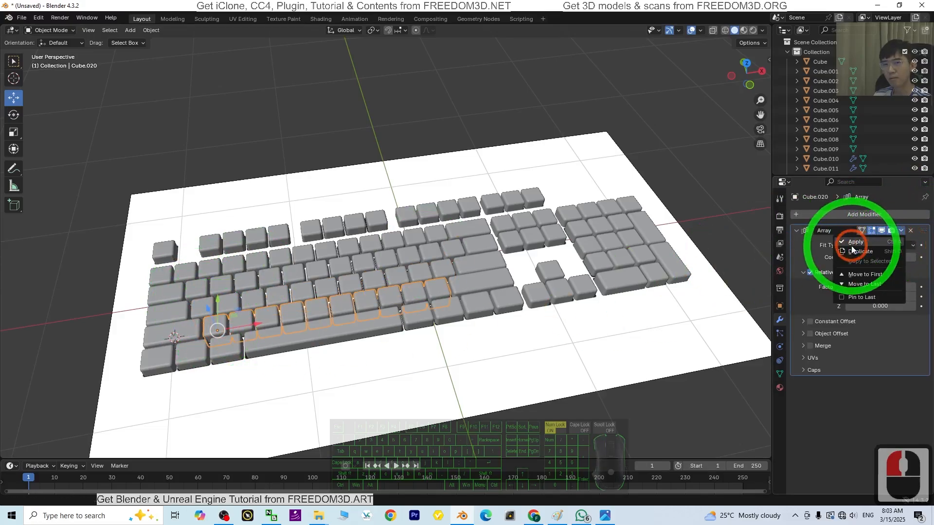
left_click(855, 243)
left_click(278, 342)
left_click(344, 329)
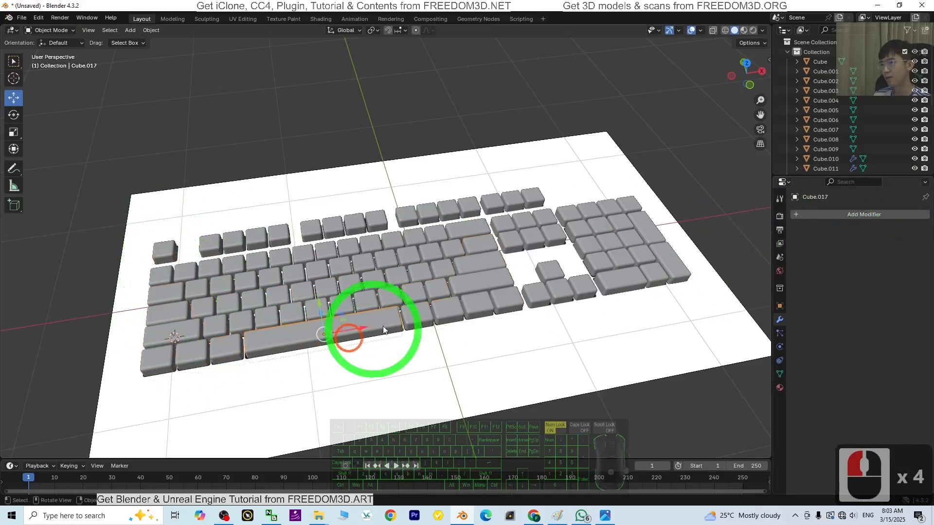
- Select everything including the reference image, and try to join it all into one object
left_click(423, 359)
key("a")
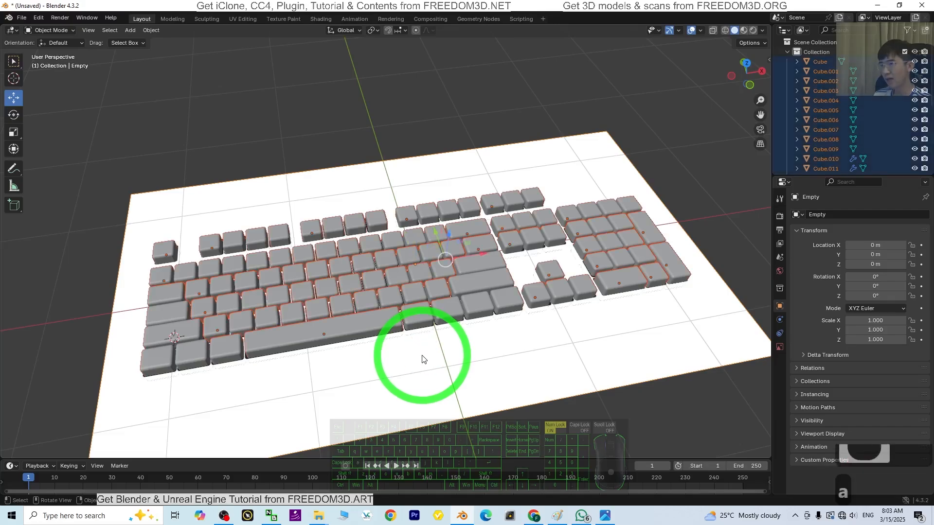
middle_click_drag(384, 402, 386, 382)
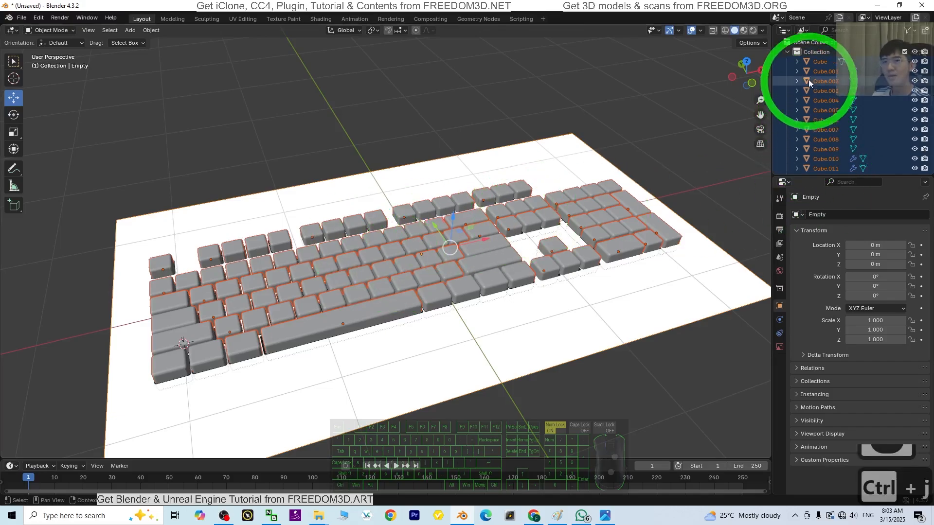
- Try to join all key objects from Cube through Cube.023 into one object, and undo the join
left_click(820, 62)
scroll(817, 77, "down", 3)
scroll(819, 97, "down", 12)
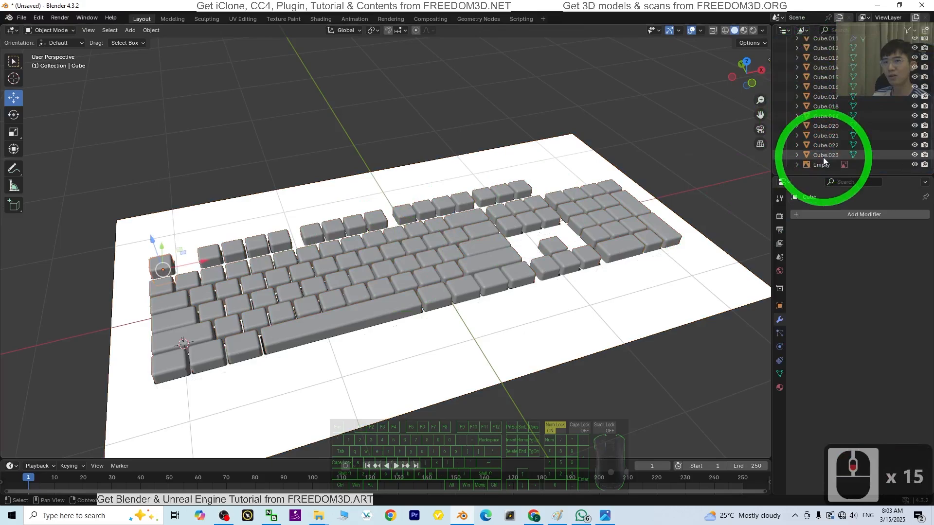
left_click(807, 145, "shift")
left_click(488, 276, "shift")
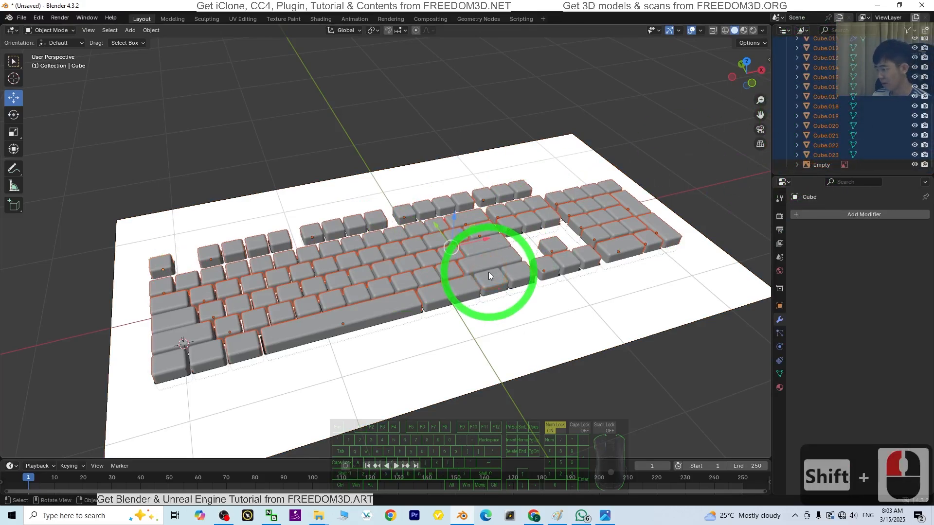
key("ctrl+j")
left_click(443, 238)
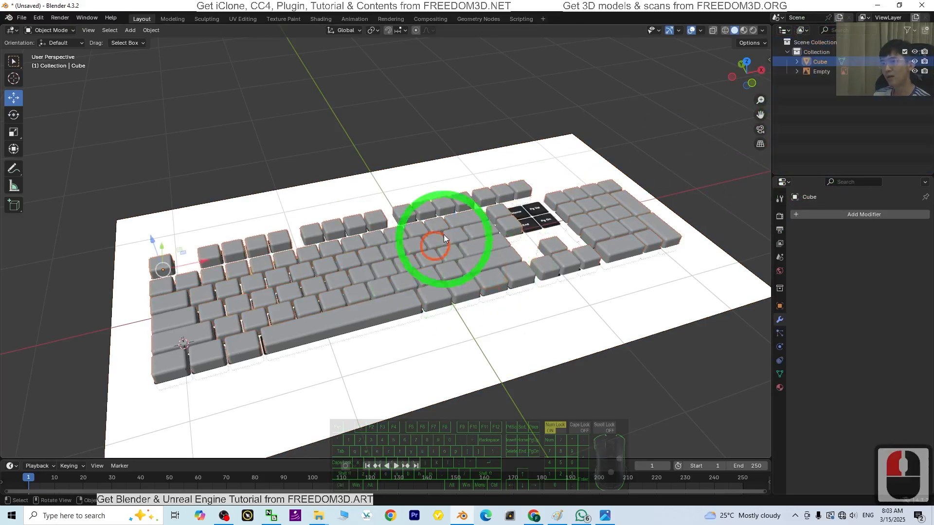
middle_click_drag(443, 234, 465, 305)
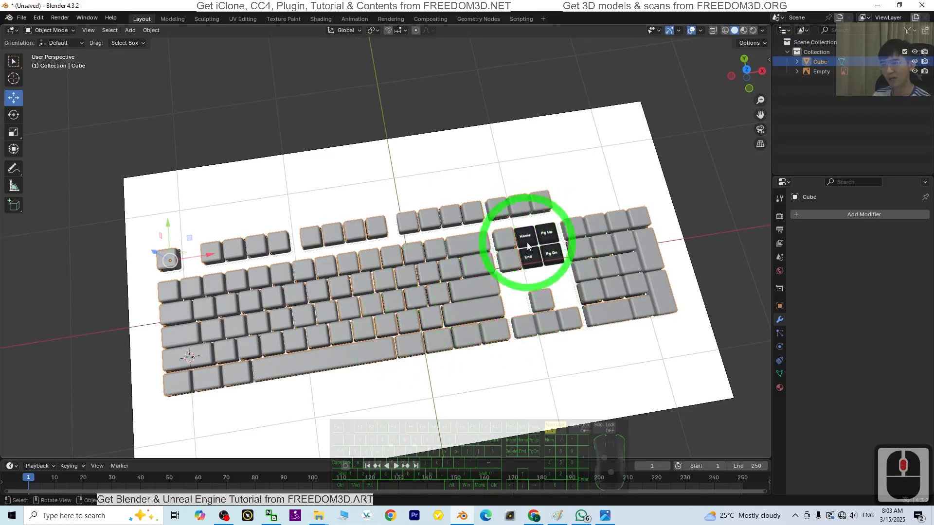
key("ctrl+z")
key("ctrl+z")
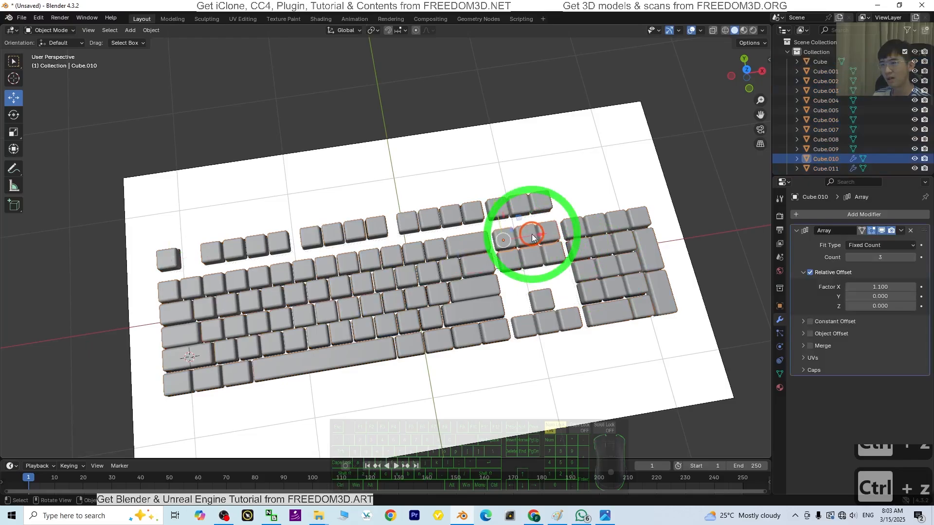
- Apply the Array modifiers on the two three-key rows of the Home/End navigation block
left_click(901, 230)
left_click(849, 241)
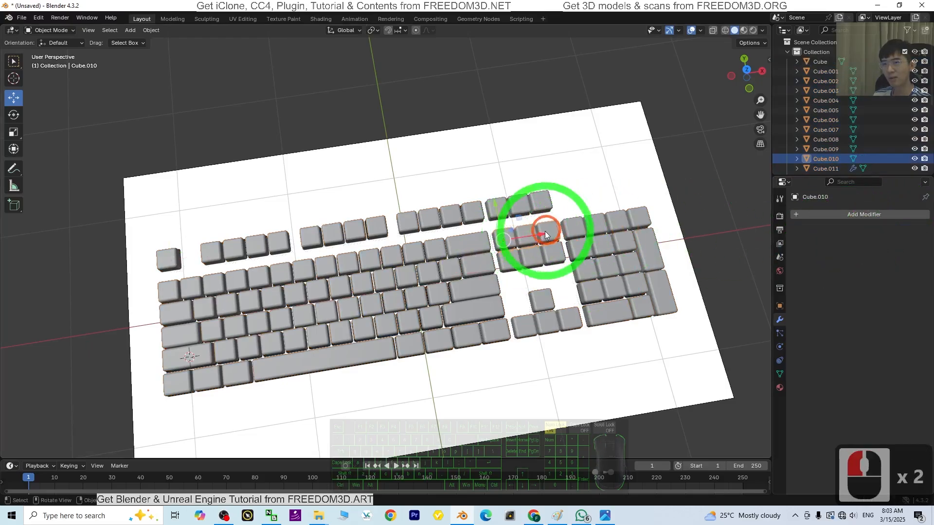
left_click(520, 262)
left_click(926, 212)
left_click(903, 230)
left_click(850, 290)
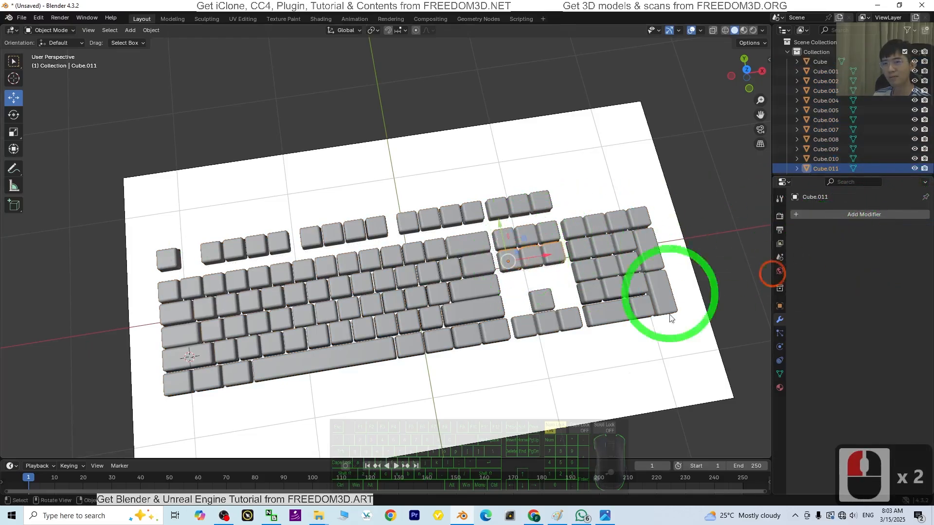
- Select all key objects from Cube through Cube.023 without the reference image, and join them into one object
left_click(479, 374)
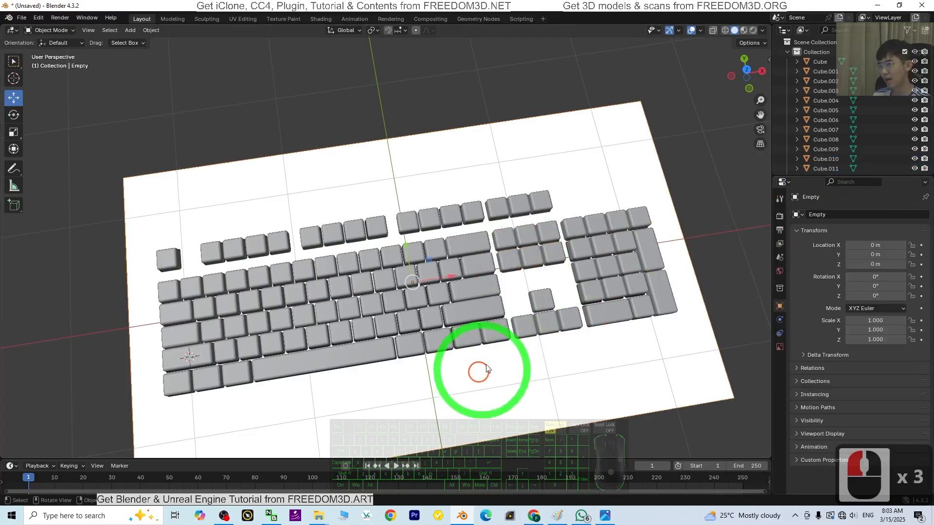
left_click(818, 63)
scroll(828, 99, "down", 12)
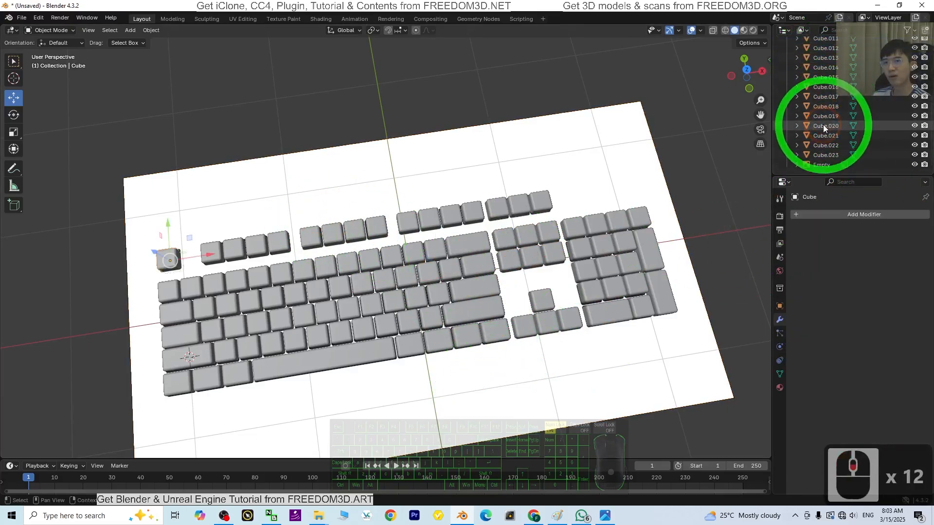
left_click(826, 155, "shift")
key("ctrl+j")
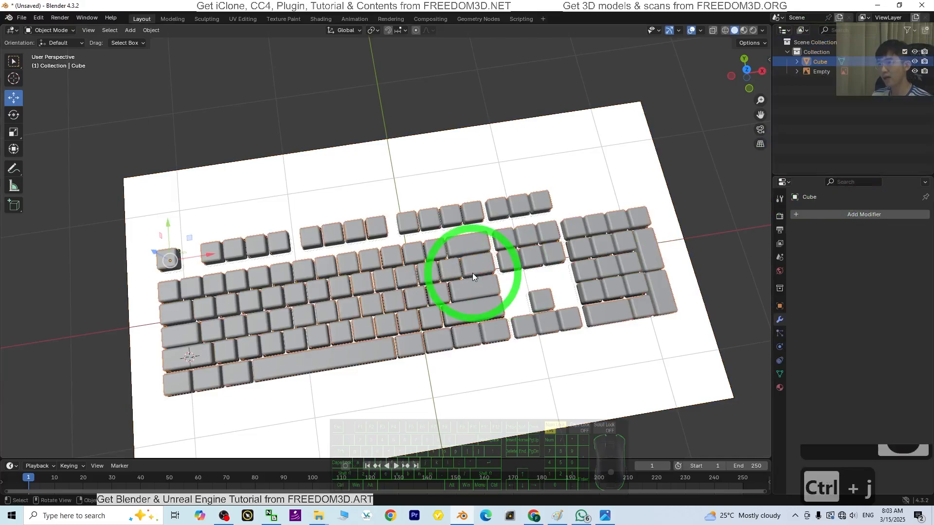
middle_click_drag(540, 315, 536, 342)
scroll(397, 262, "up", 1)
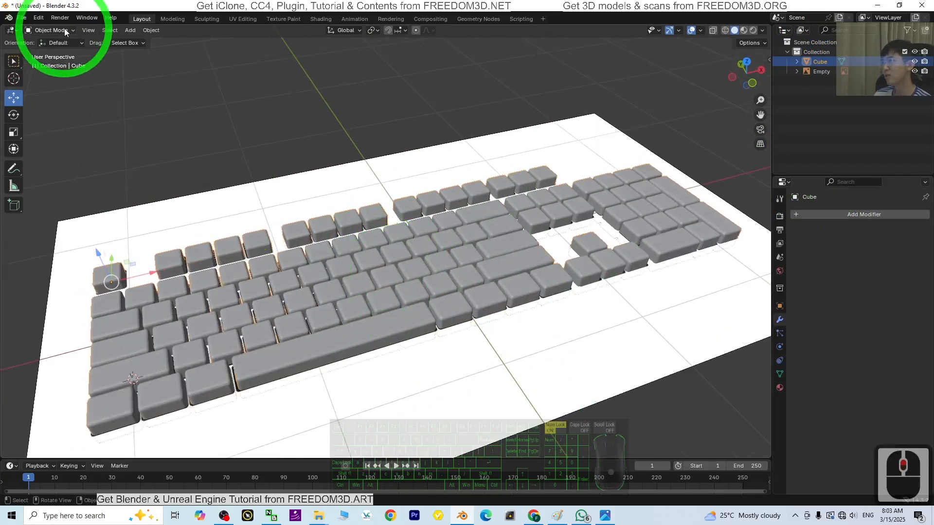
left_click(48, 30)
left_click(46, 51)
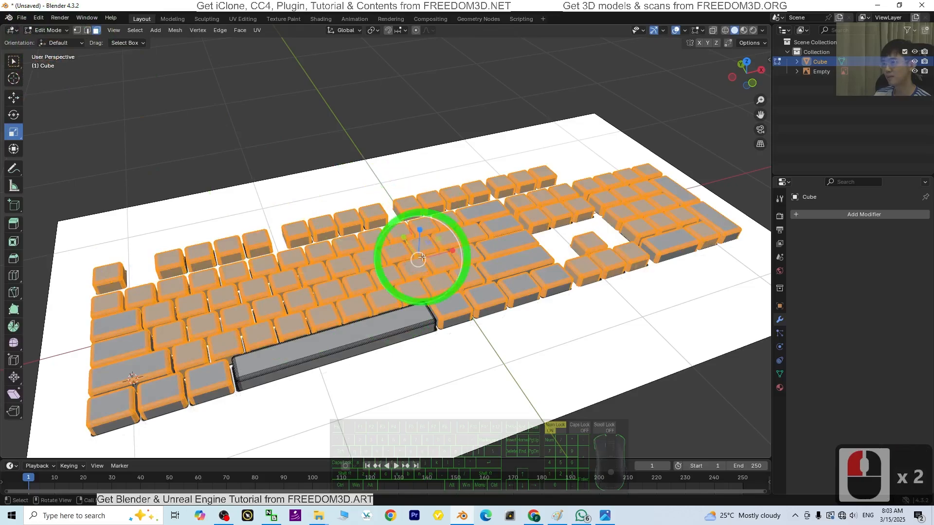
key("Escape")
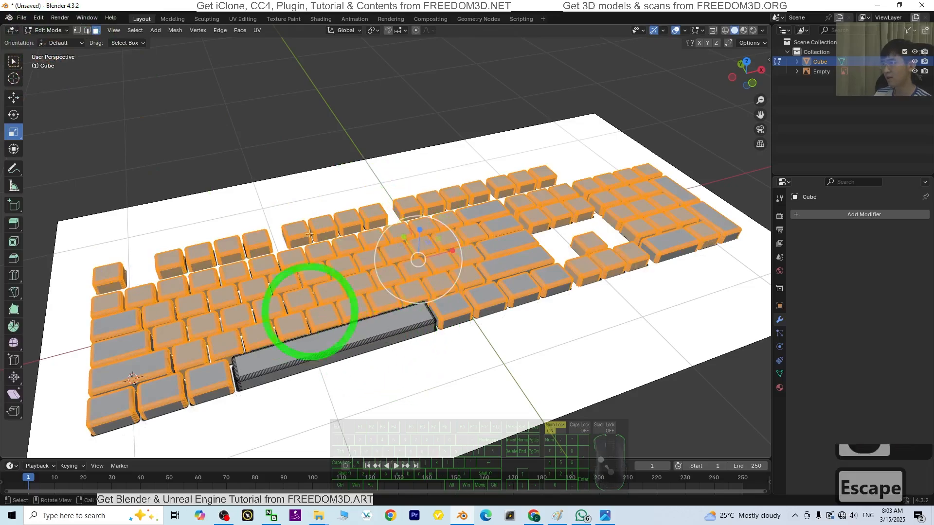
left_click(48, 30)
left_click(50, 39)
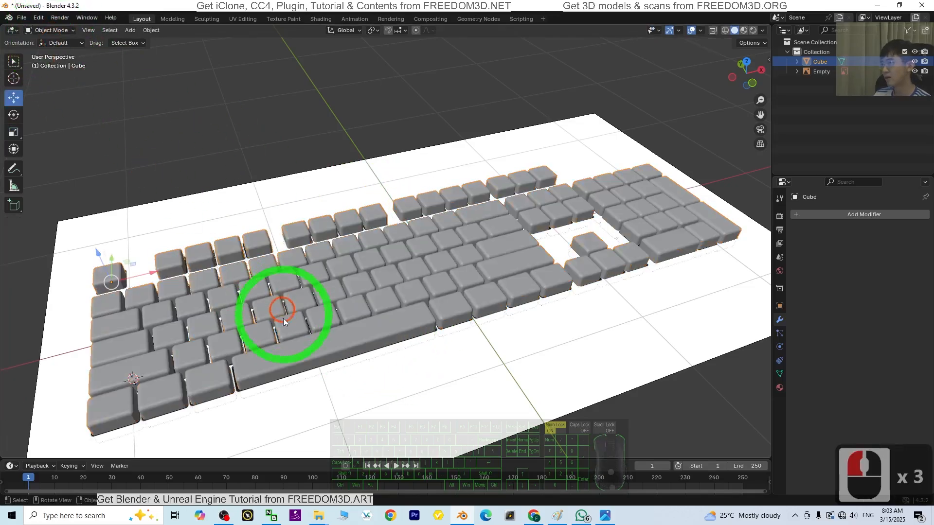
left_click(284, 369, "shift")
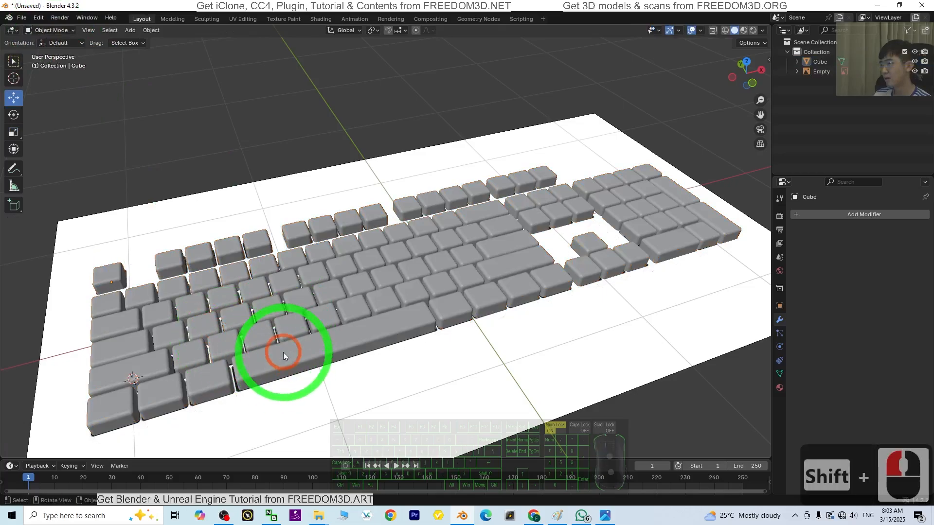
left_click(283, 352)
left_click(302, 356)
scroll(302, 356, "down", 2)
middle_click_drag(316, 357, 406, 358)
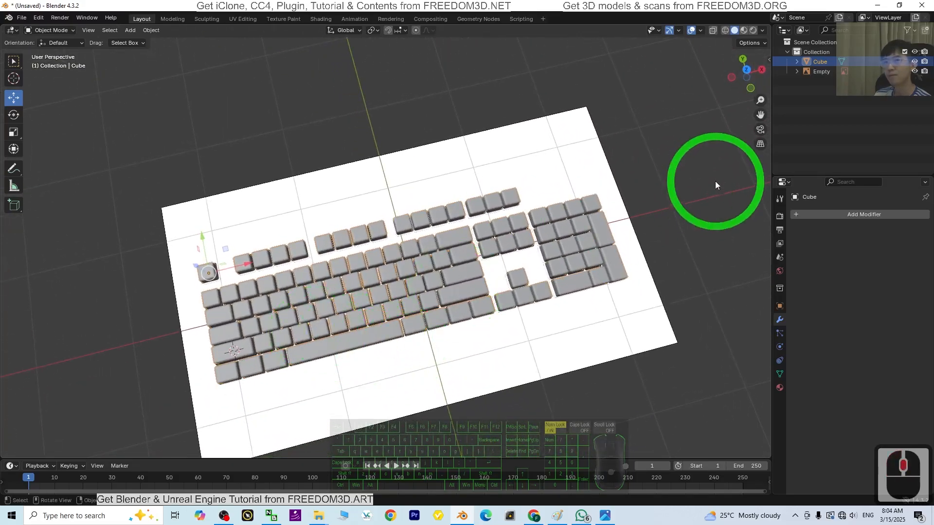
- Select the whole joined keyboard mesh in Edit Mode and separate it by loose parts
left_click(53, 31)
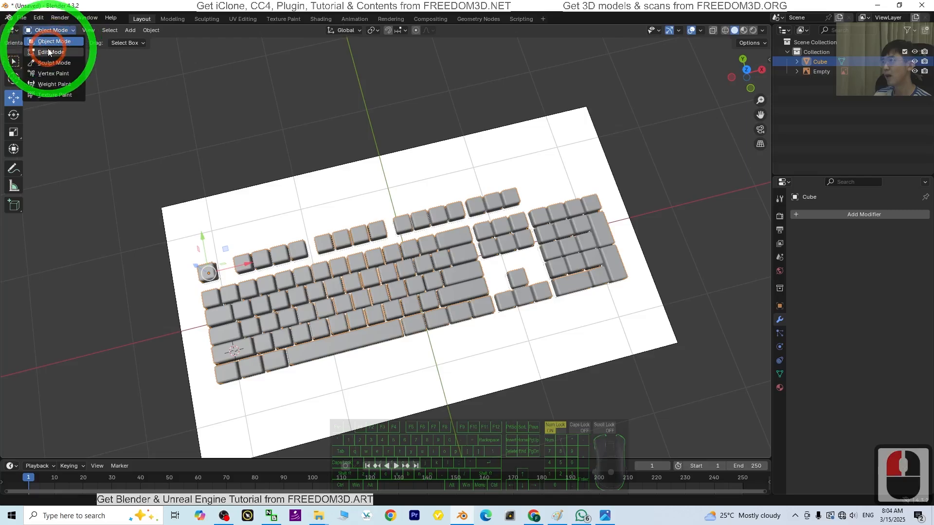
left_click(48, 52)
key("a")
middle_click_drag(364, 392, 285, 387)
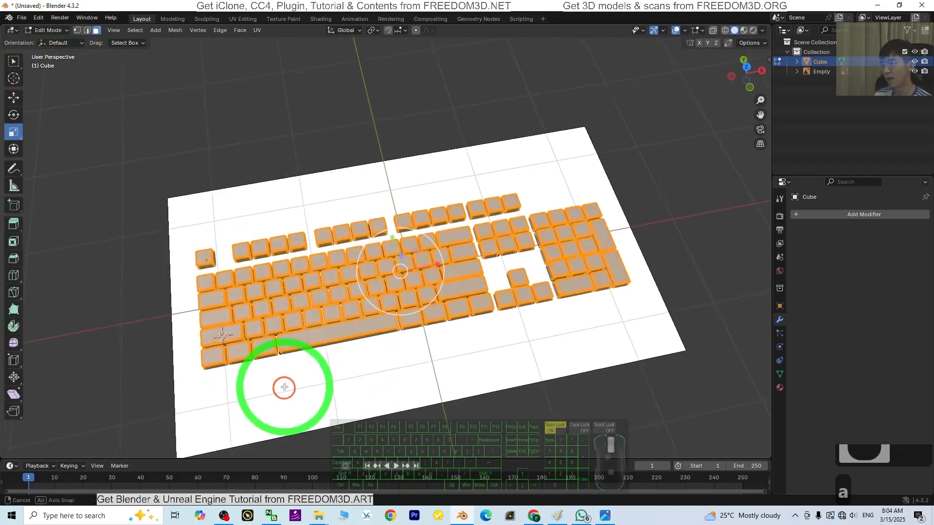
scroll(309, 292, "up", 2)
right_click(284, 288)
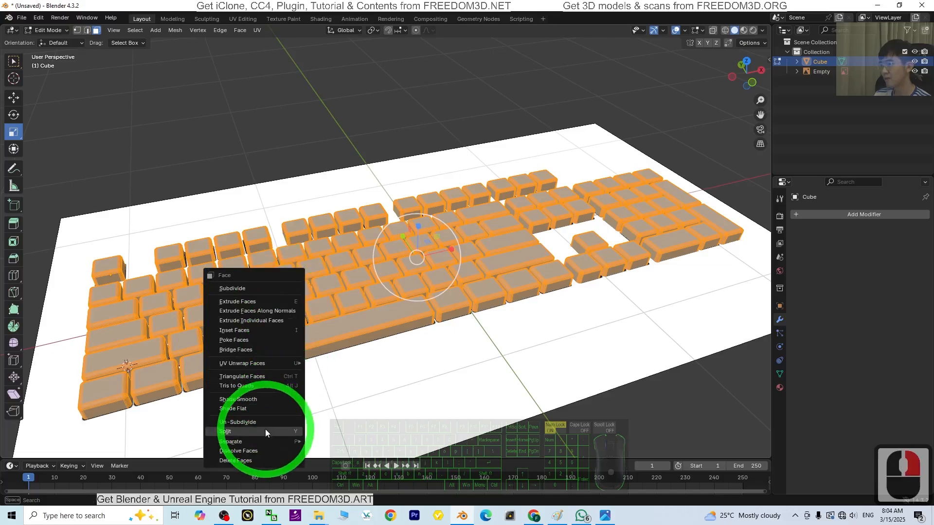
left_click(250, 440)
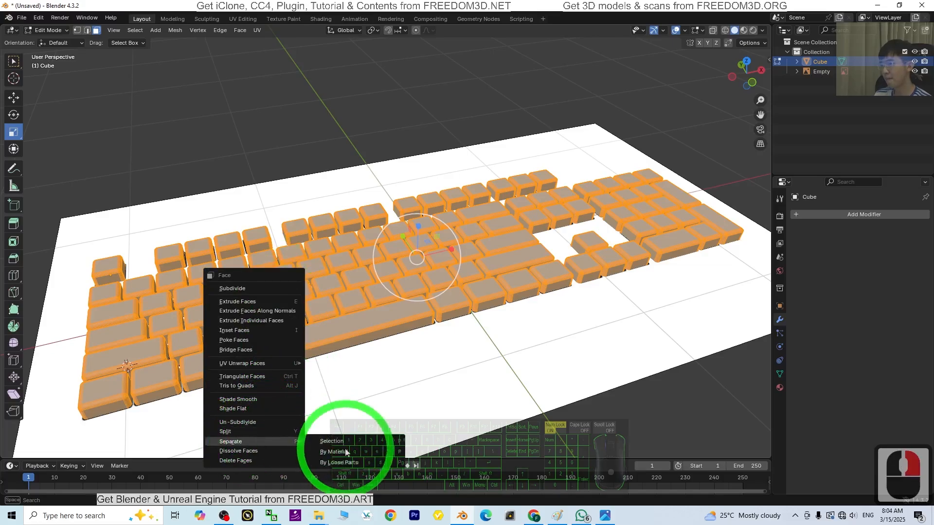
left_click(334, 463)
- Review the list of separated key objects, and return to Object Mode
scroll(829, 100, "down", 15)
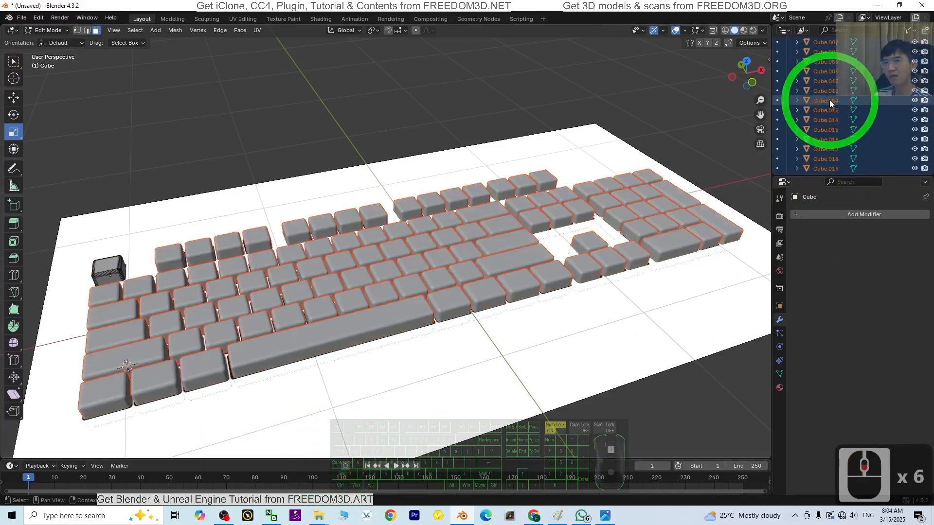
scroll(826, 119, "down", 20)
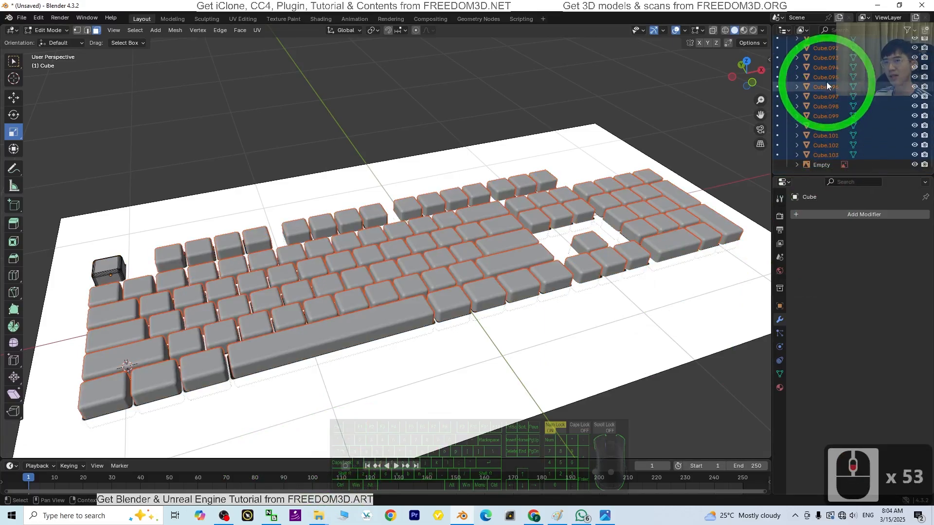
scroll(826, 136, "down", 8)
scroll(823, 126, "up", 20)
scroll(436, 275, "up", 5)
scroll(266, 243, "down", 5)
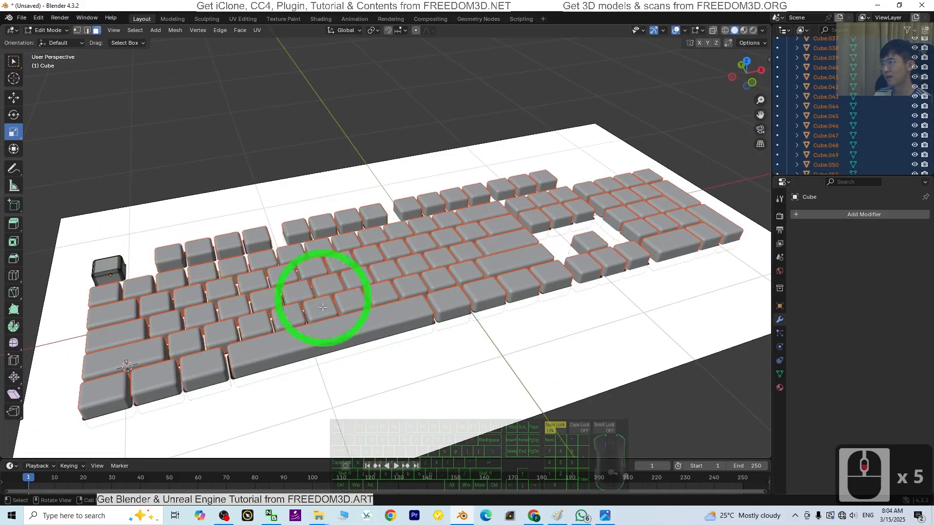
key("a")
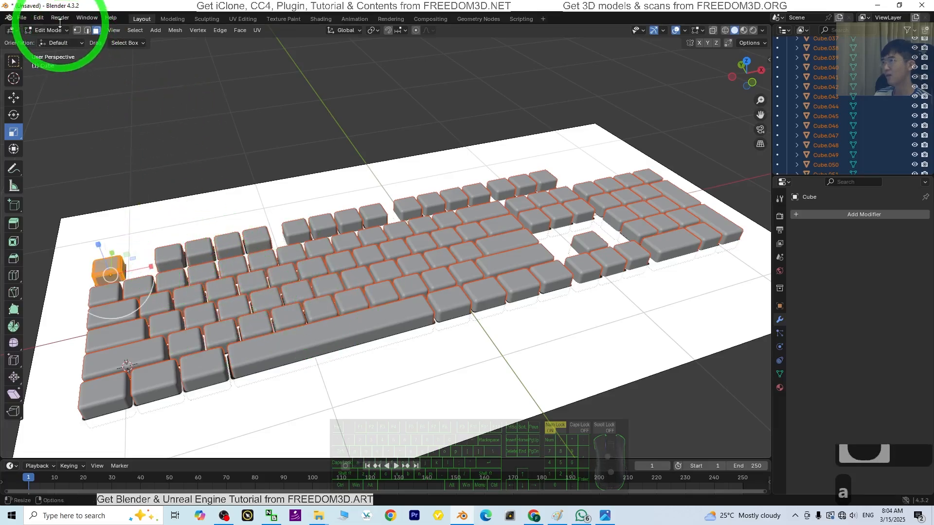
left_click(48, 30)
left_click(51, 42)
- Select single keys across the letter rows and the arrow cluster to check that each is a separate object
left_click(261, 298)
left_click(322, 307)
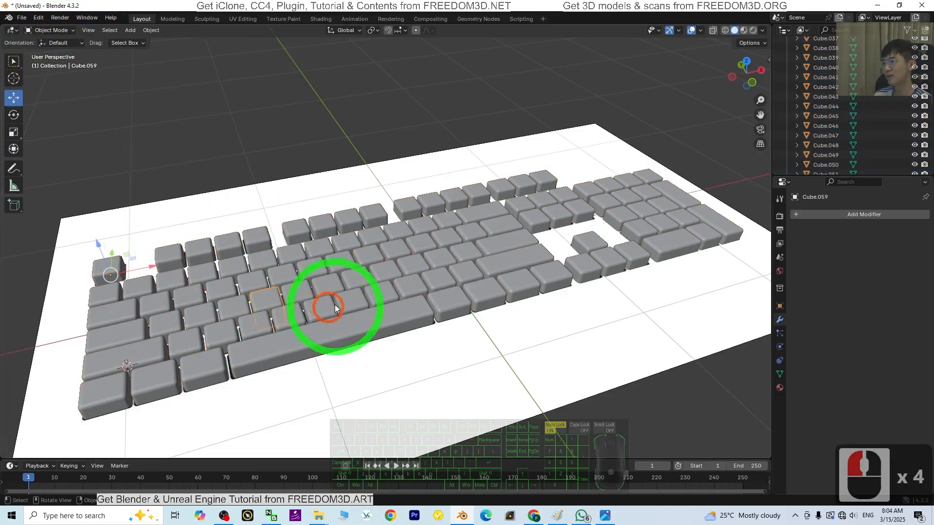
left_click(379, 277)
left_click(451, 257)
left_click(558, 229)
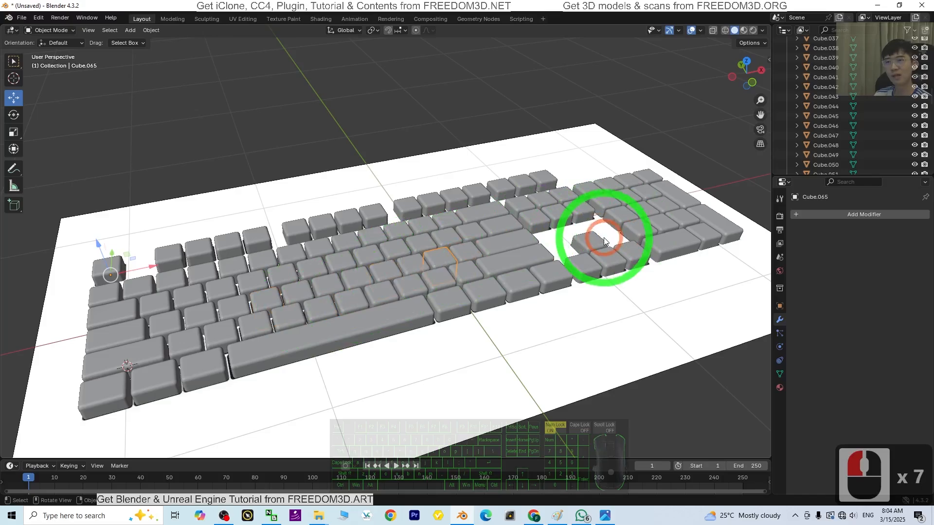
left_click(599, 261)
scroll(652, 234, "down", 2)
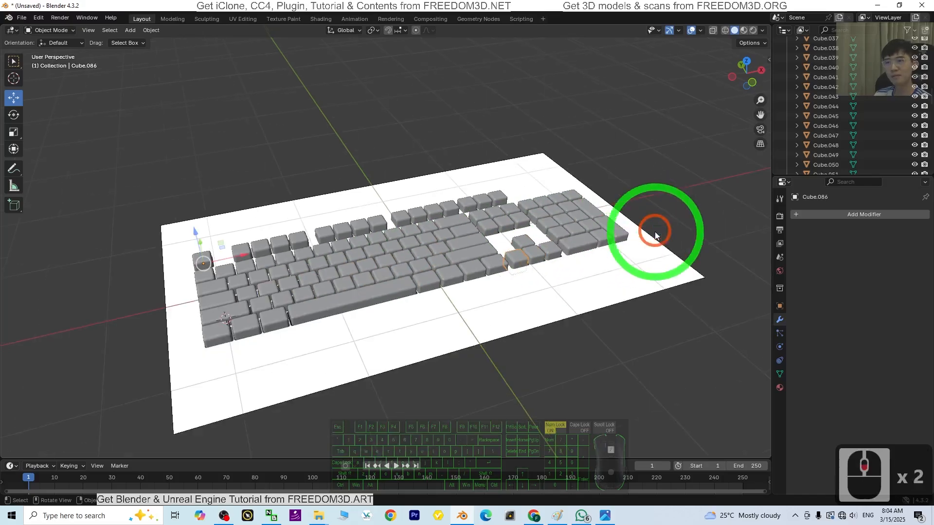
left_click(549, 247)
scroll(379, 273, "up", 3)
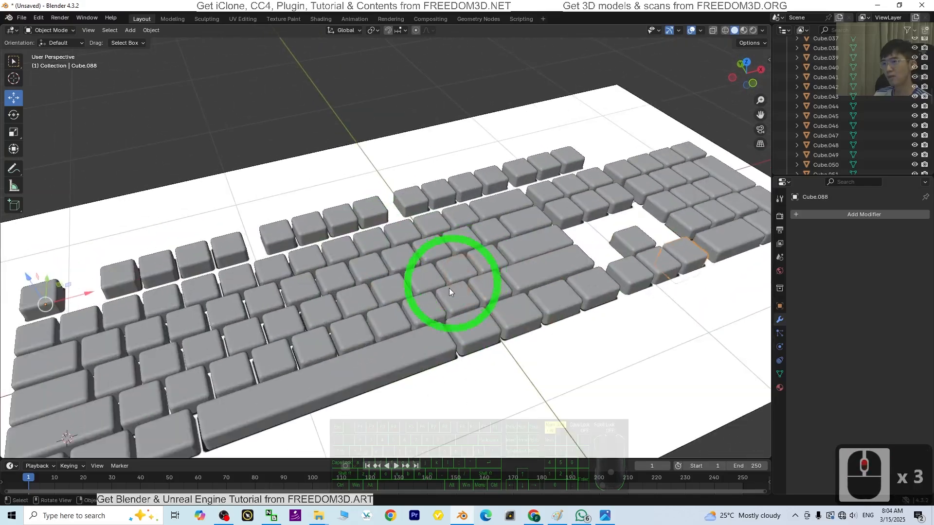
scroll(449, 292, "down", 2)
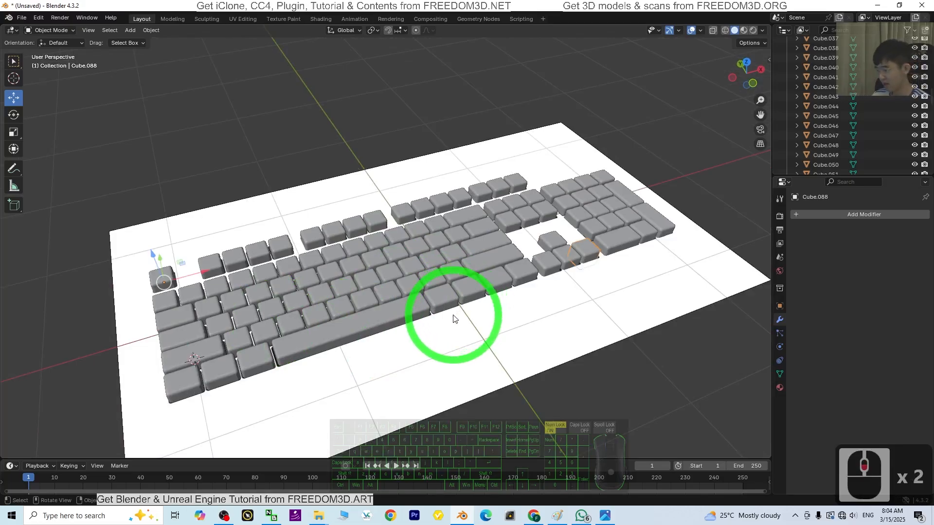
- Set the origin of all the objects to their Center of Mass (Volume)
key("a")
right_click(355, 269)
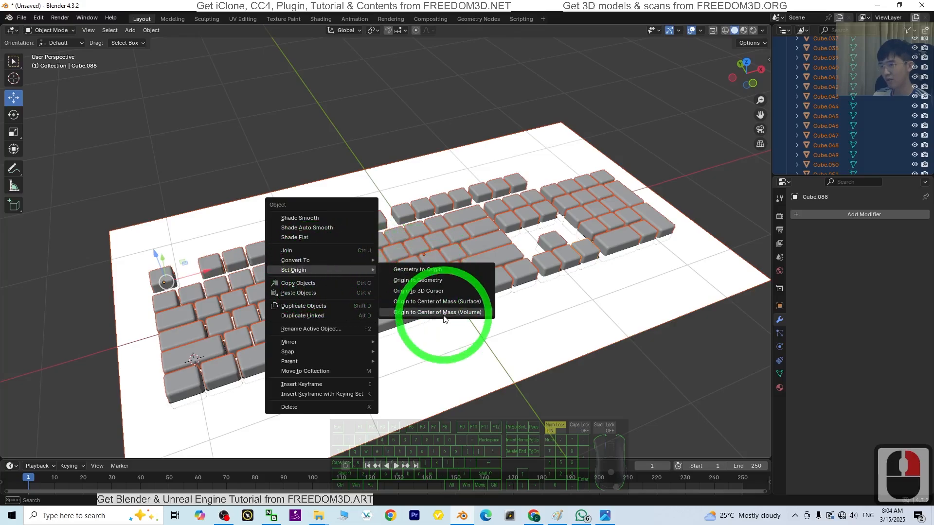
left_click(444, 313)
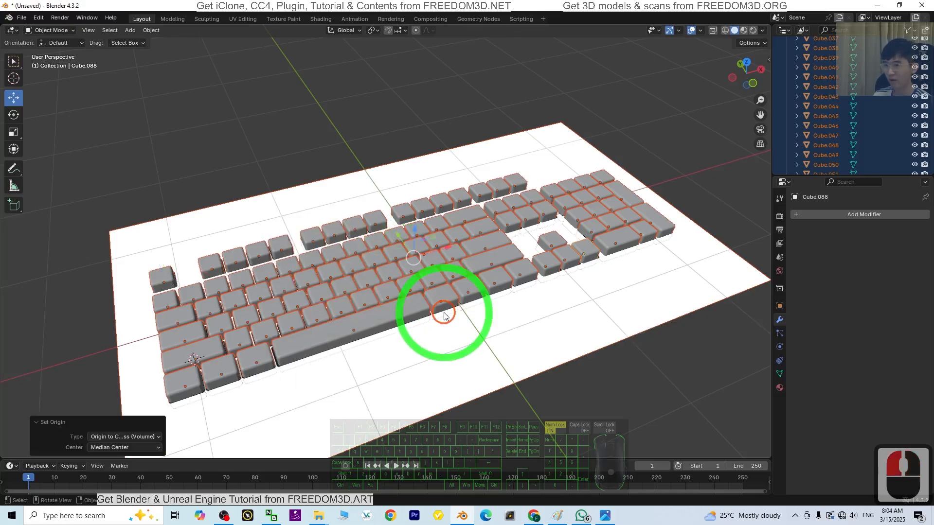
- Lower a single letter-row key about 0.073 m along Z, and set its Z location back to 0 m
left_click(420, 325)
left_click(390, 275)
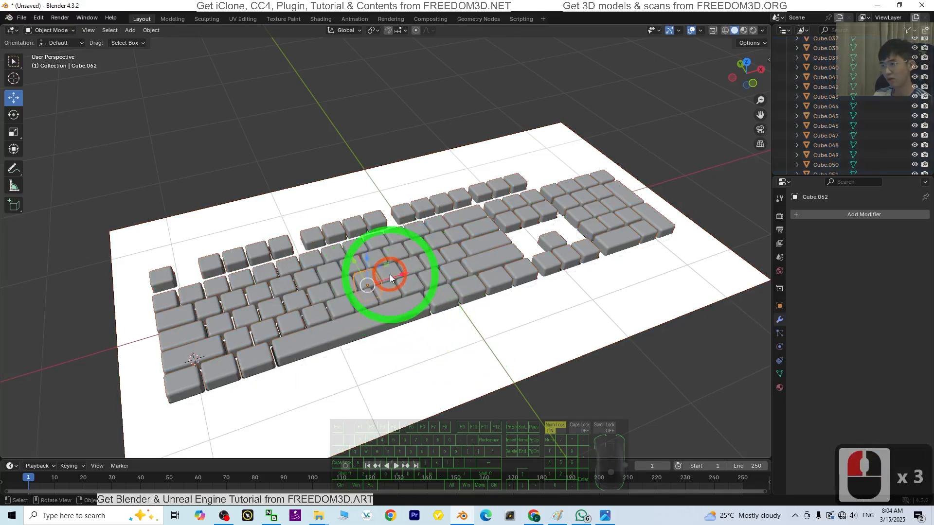
scroll(517, 268, "up", 3)
middle_click_drag(442, 456, 431, 437)
left_click(779, 306)
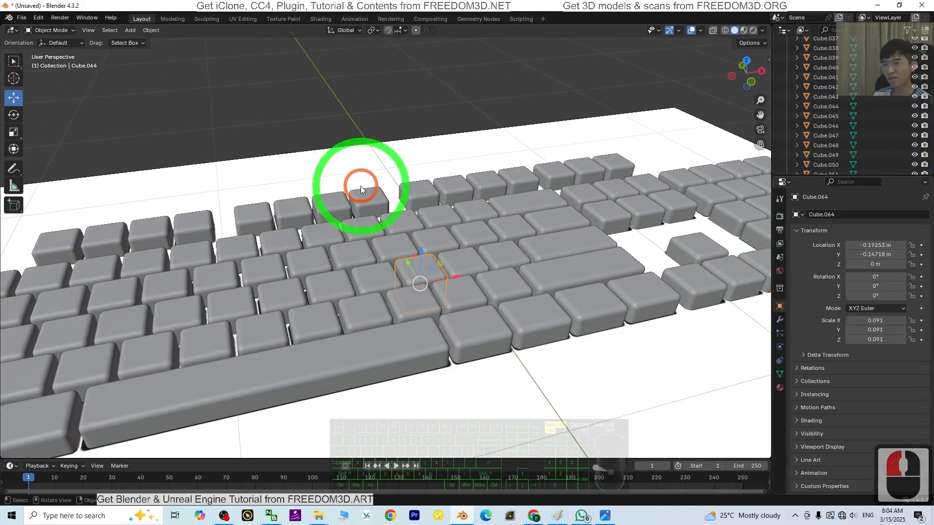
left_click_drag(421, 251, 436, 268)
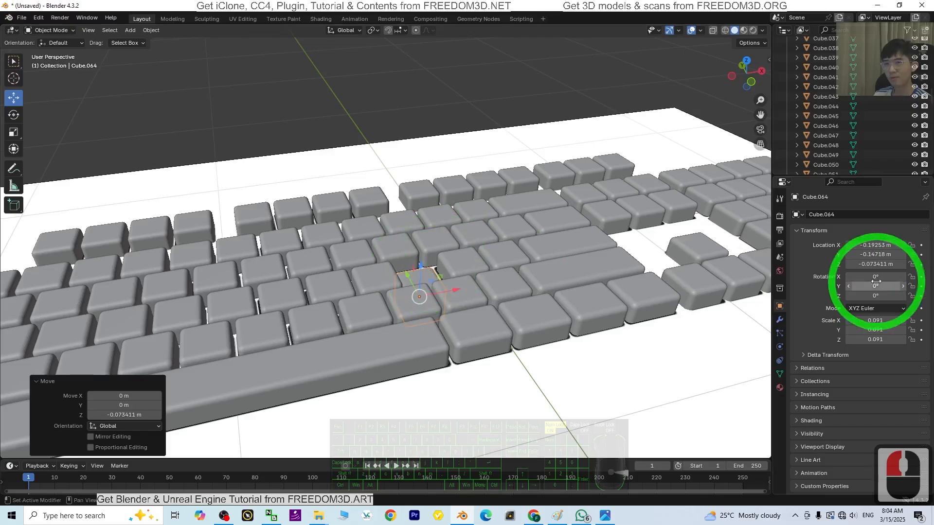
key("Return")
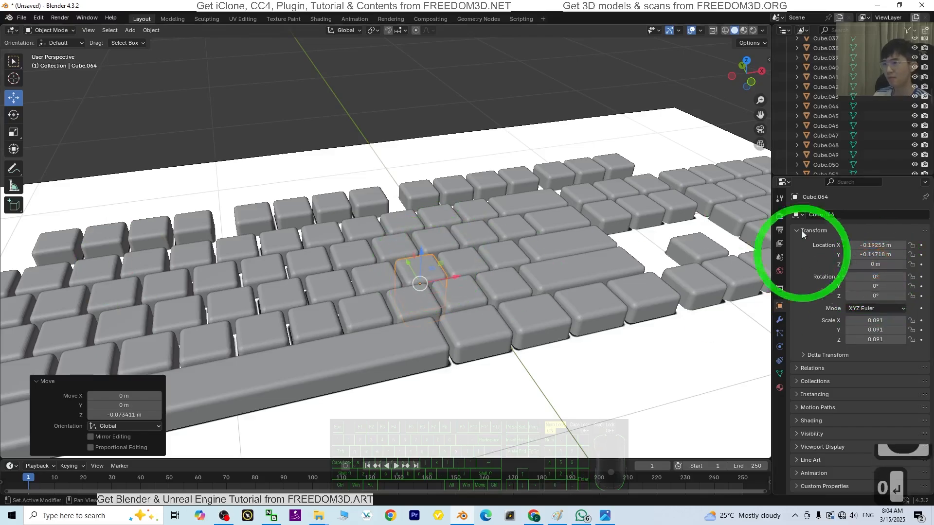
scroll(428, 308, "down", 4)
middle_click_drag(427, 309, 467, 412)
left_click(469, 404)
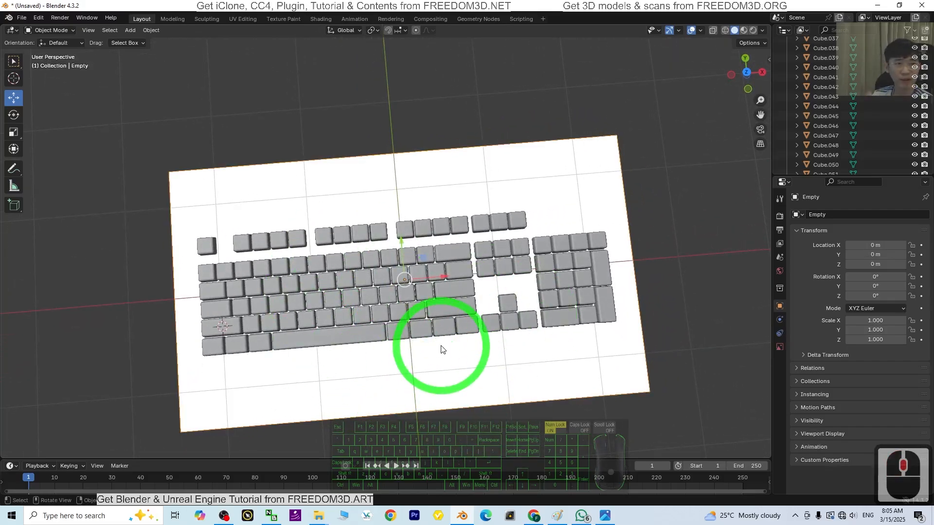
scroll(445, 361, "up", 2)
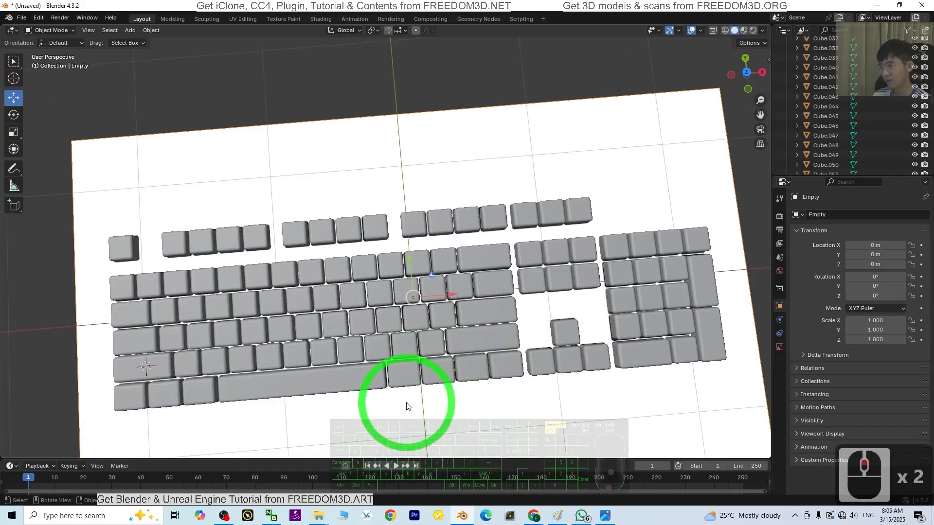
middle_click_drag(408, 404, 342, 309)
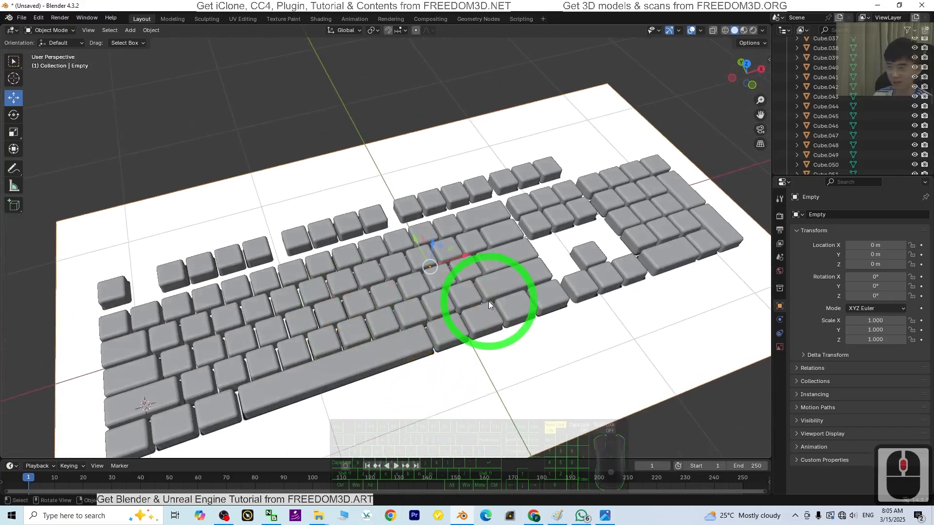
- Select all the key objects from Cube to Cube.103, without the reference image, and join them into one object
key("a")
left_click(457, 419)
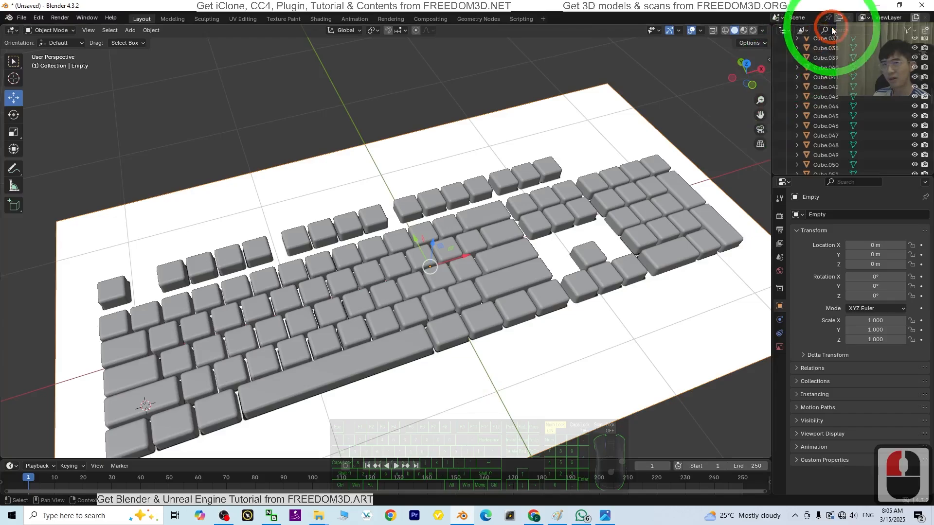
scroll(824, 77, "up", 20)
left_click(825, 77)
scroll(834, 108, "down", 9)
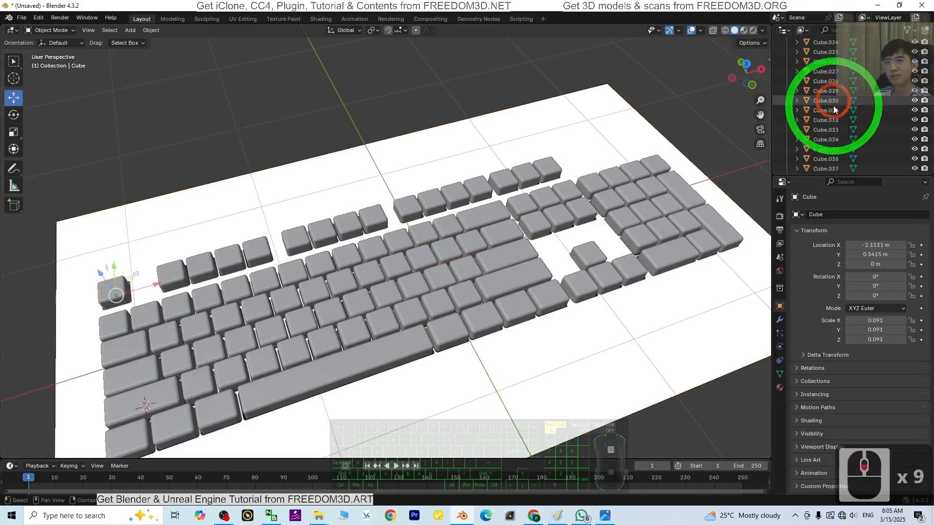
scroll(828, 143, "down", 20)
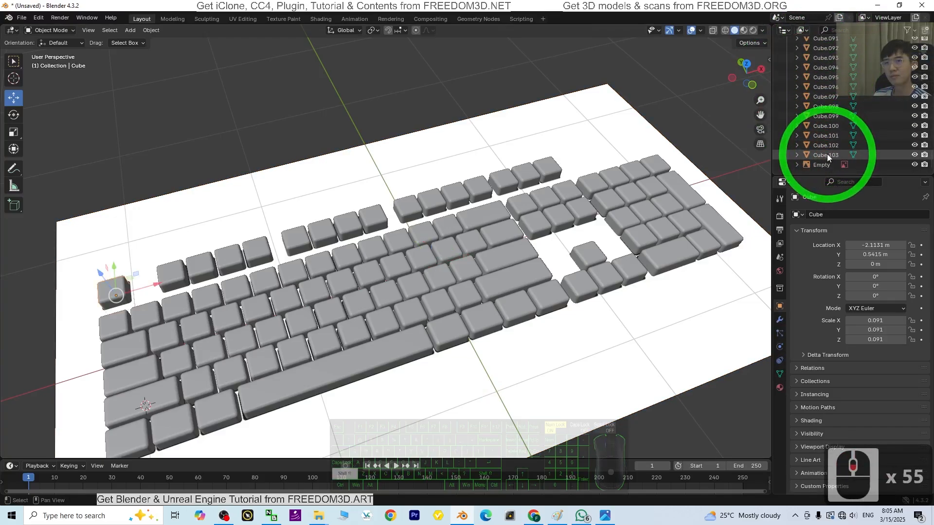
left_click(827, 154, "shift")
left_click(502, 264, "shift")
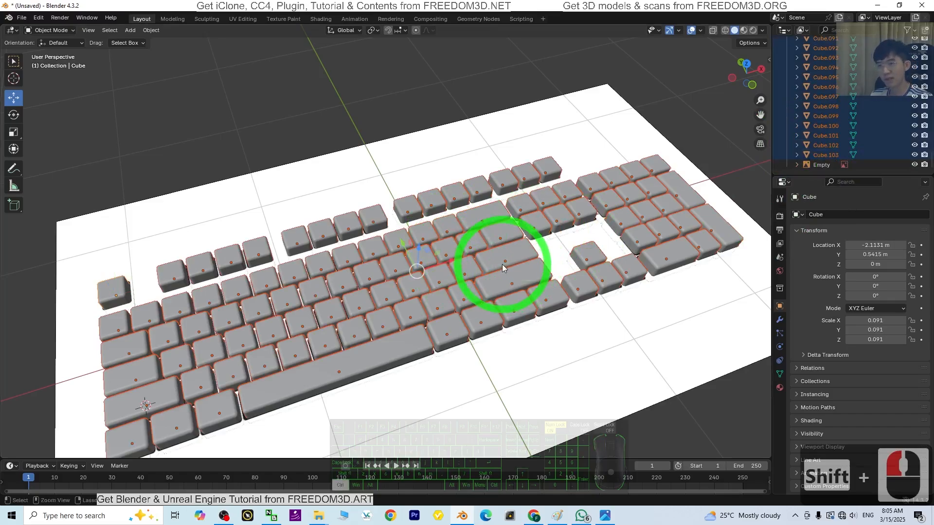
key("ctrl+j")
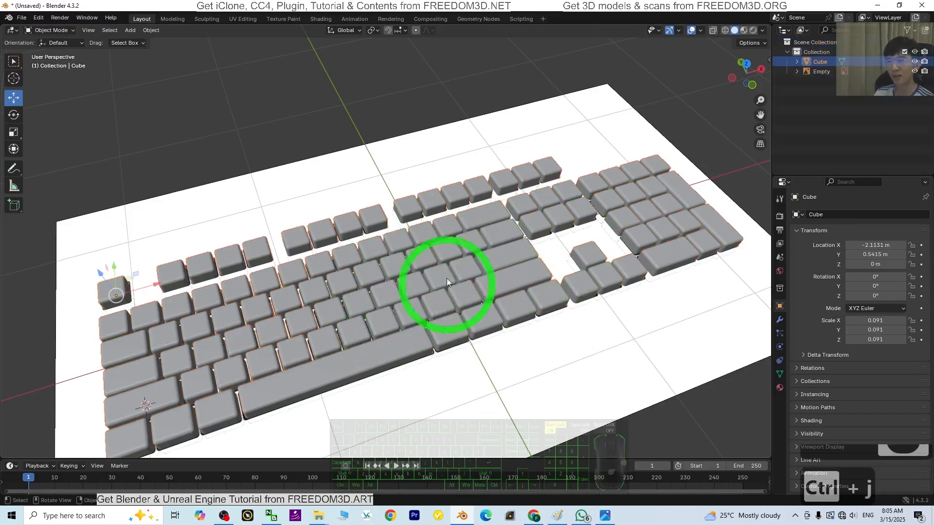
- Hide the reference image Empty so that only the keyboard mesh is shown
middle_click_drag(450, 286, 512, 294)
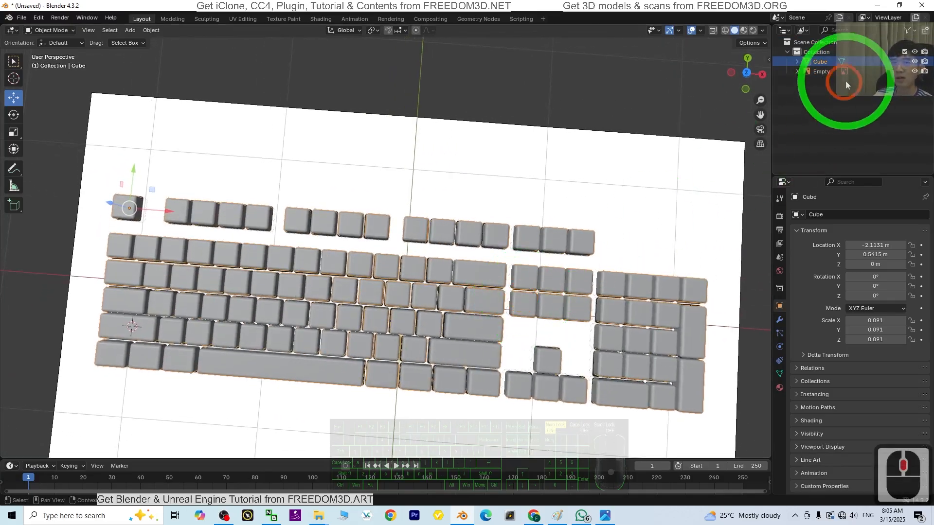
left_click(821, 72)
scroll(679, 234, "down", 6)
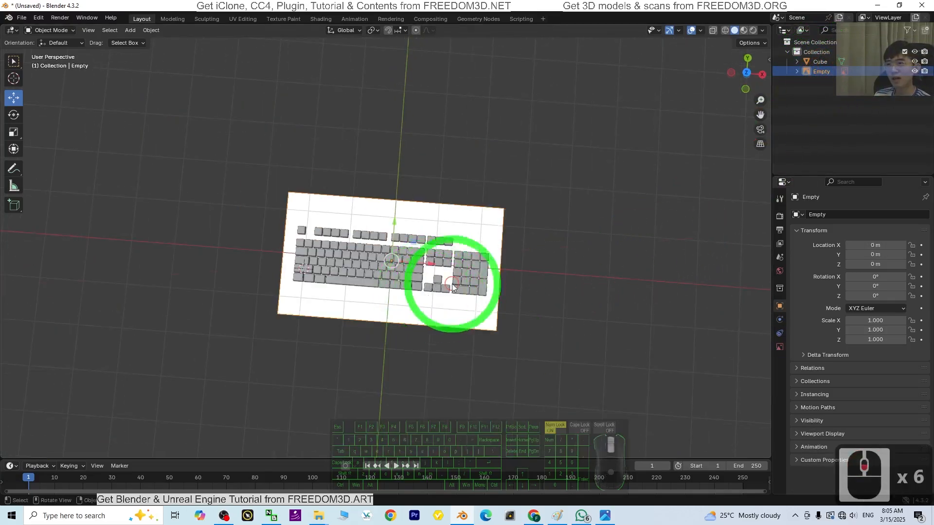
middle_click_drag(452, 285, 433, 173)
scroll(407, 243, "up", 6)
middle_click_drag(407, 243, 417, 271)
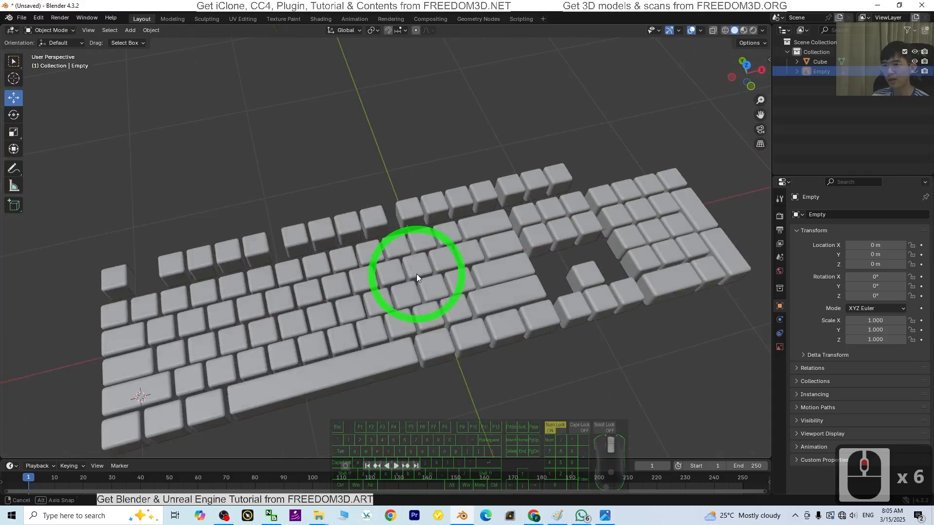
middle_click_drag(640, 292, 446, 352)
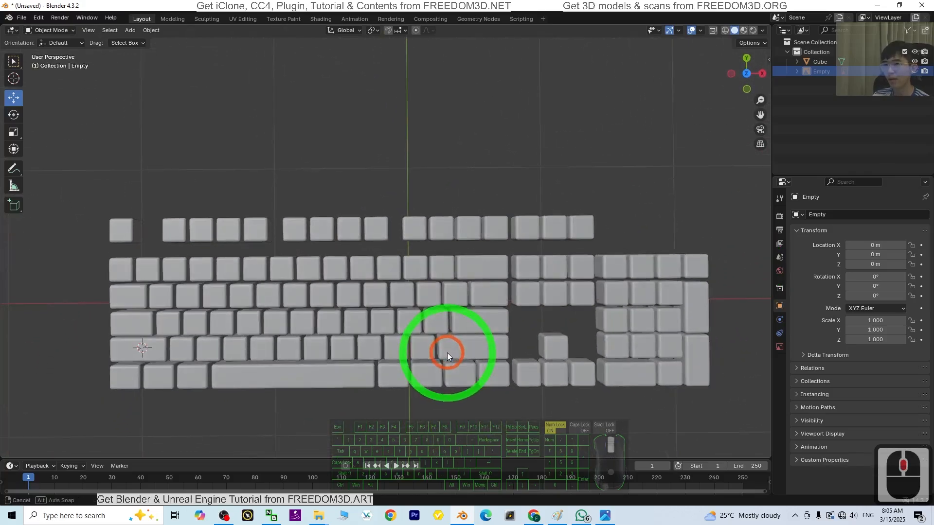
- Give the joined keyboard mesh a new material with an Image Texture as its Base Color
left_click(416, 293)
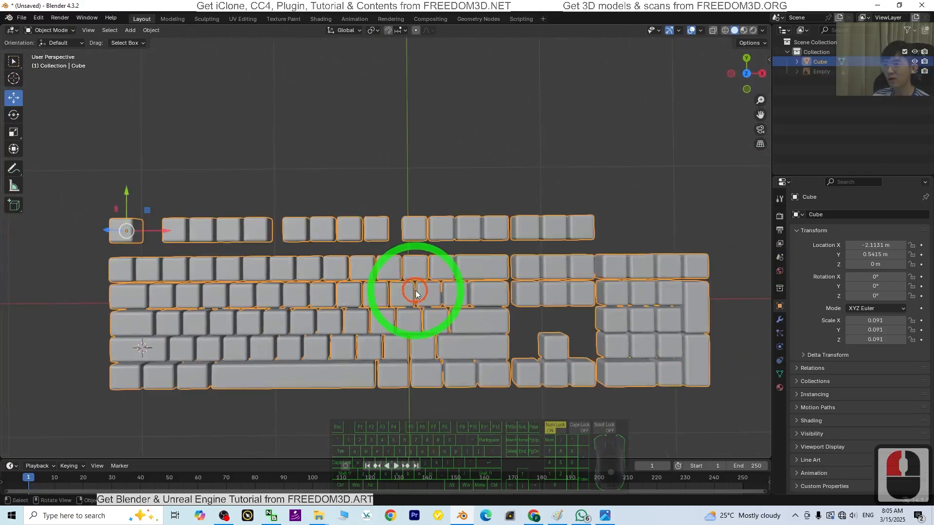
left_click(779, 388)
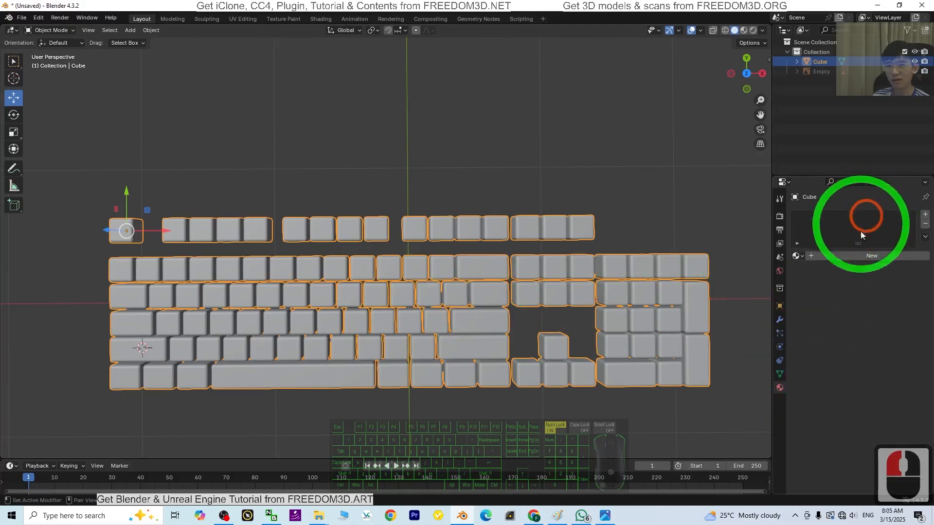
left_click(846, 257)
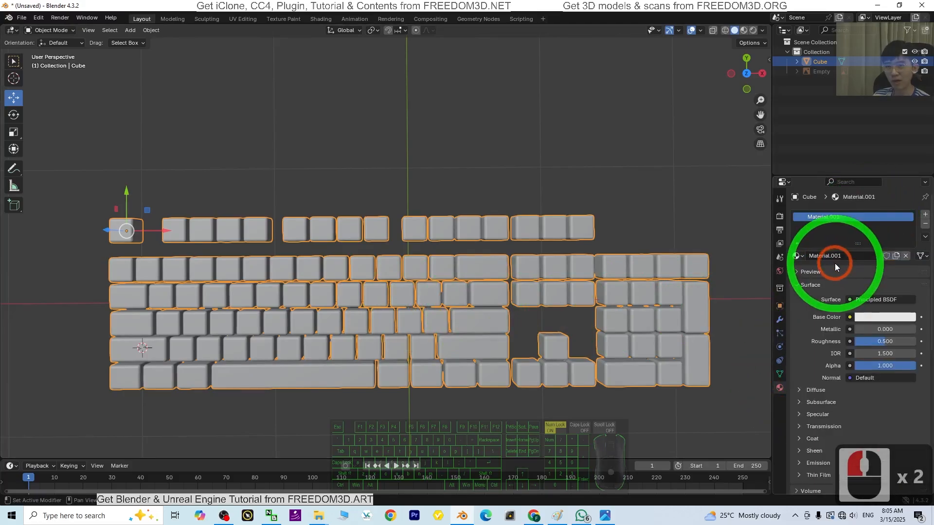
left_click(850, 317)
left_click(672, 393)
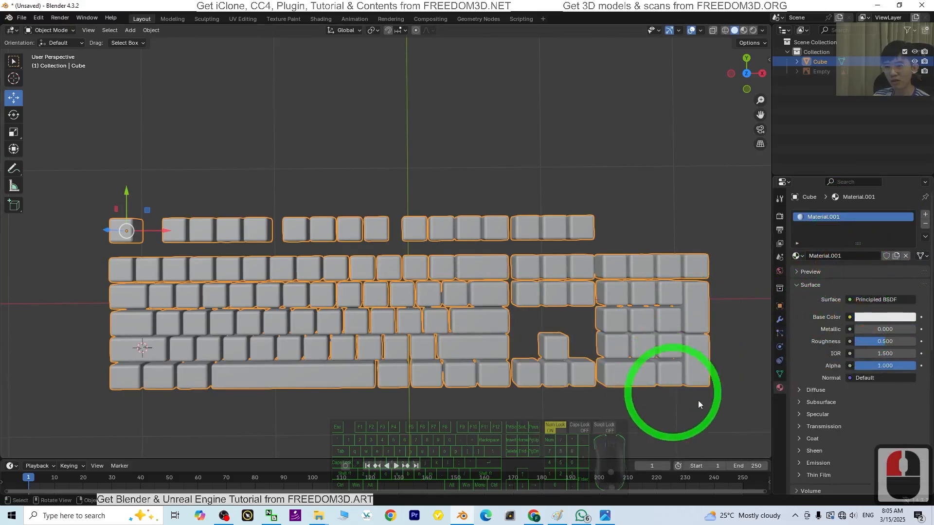
left_click(850, 317)
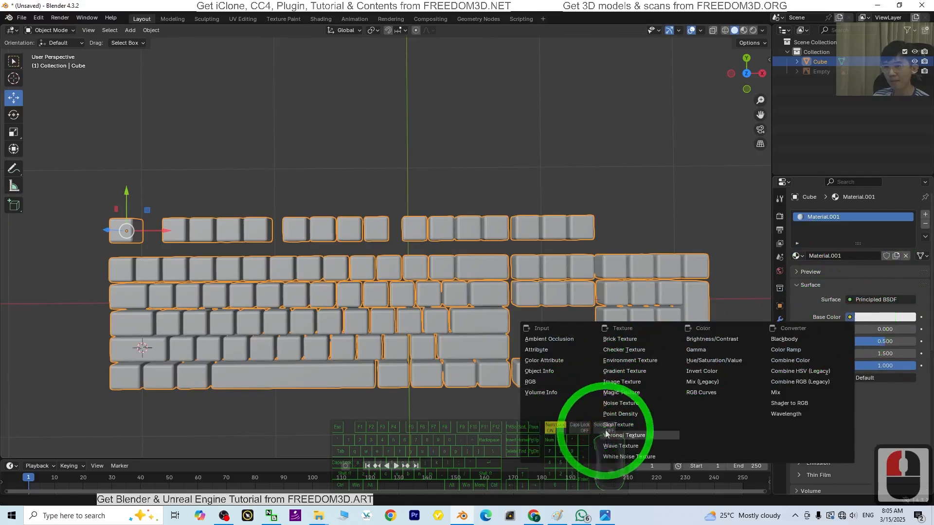
left_click(623, 383)
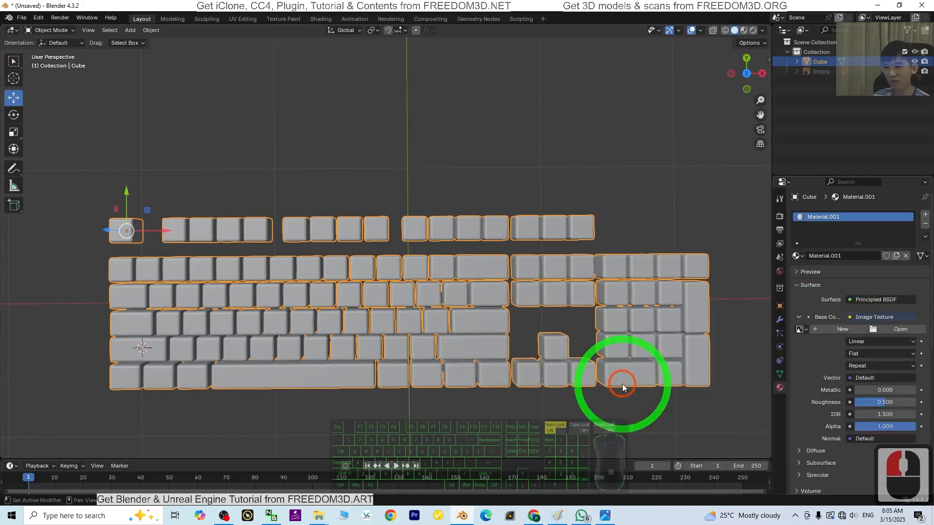
- Display the viewport in Material Preview, and load full_1280.jpg from the Desktop as the Base Color image
left_click(744, 31)
left_click(899, 329)
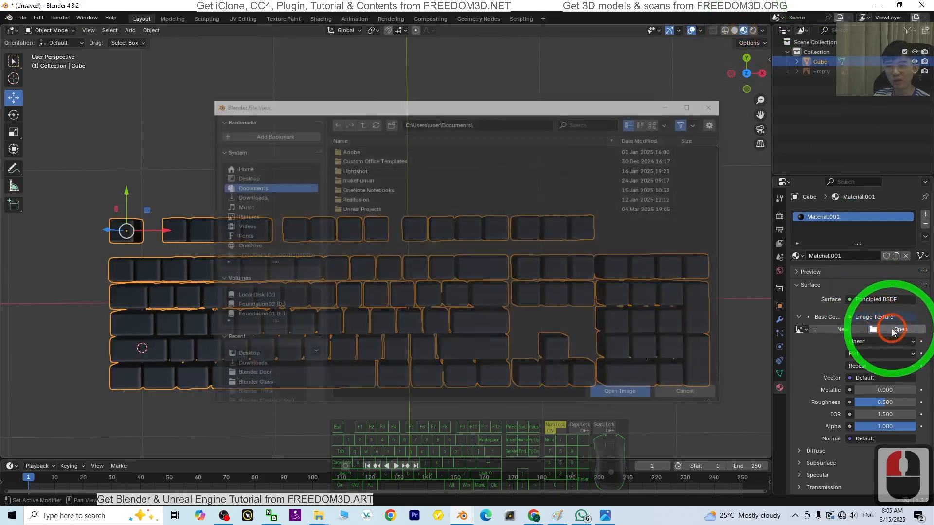
left_click(244, 178)
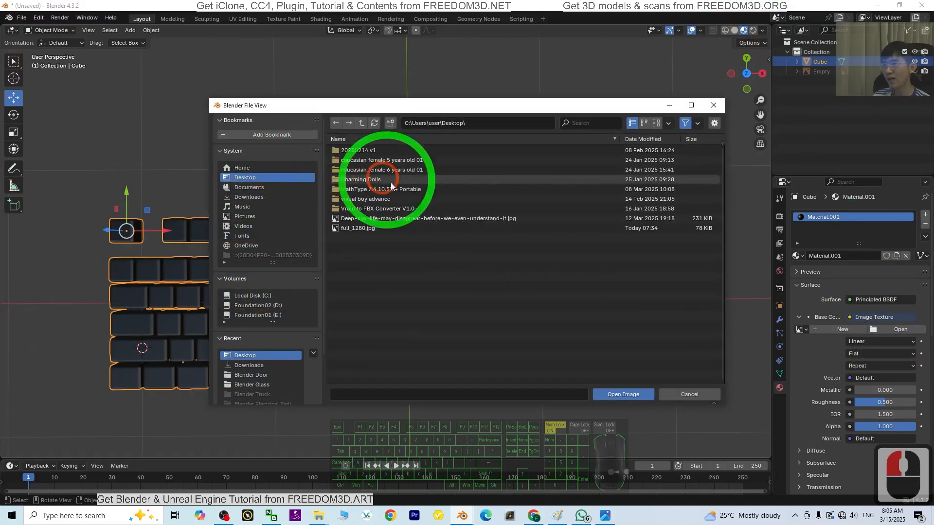
double_click(344, 229)
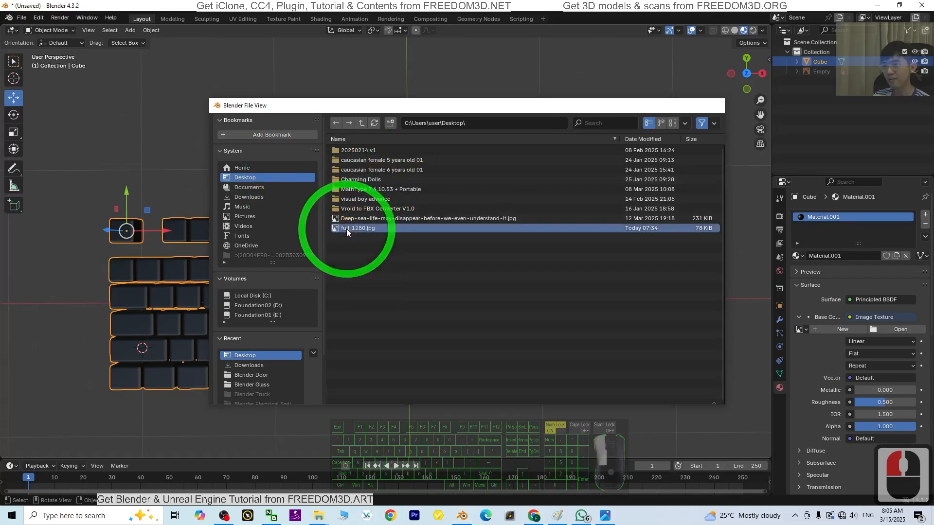
- Examine the keyboard's UV layout and the image texture settings of its material
scroll(571, 325, "down", 2)
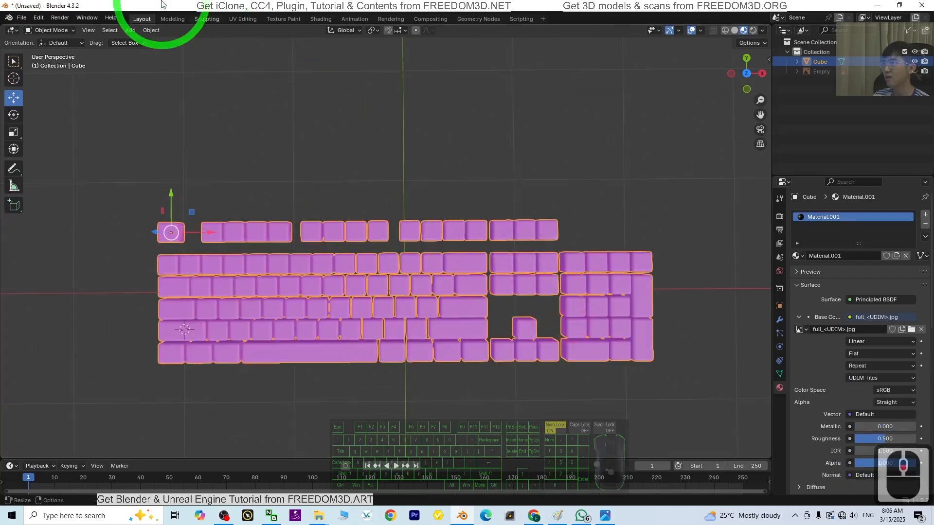
left_click(242, 19)
scroll(200, 285, "down", 8)
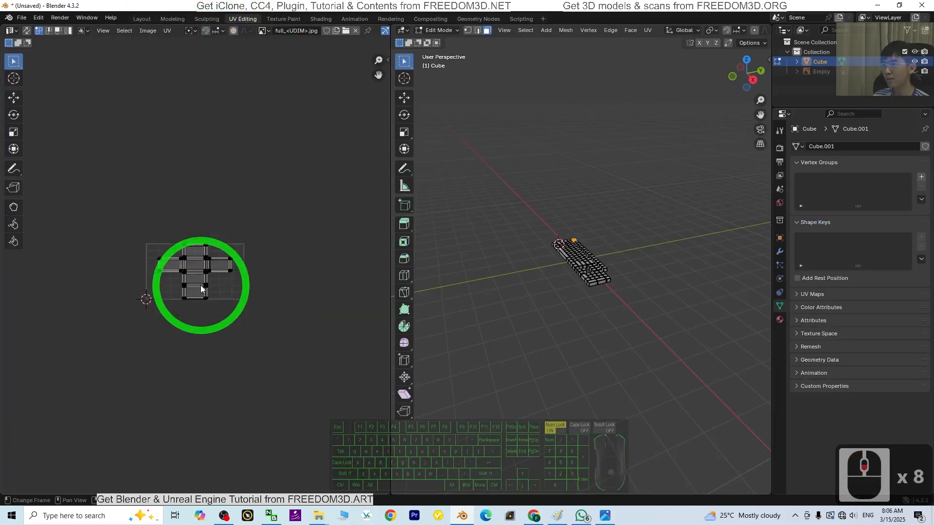
scroll(222, 278, "up", 7)
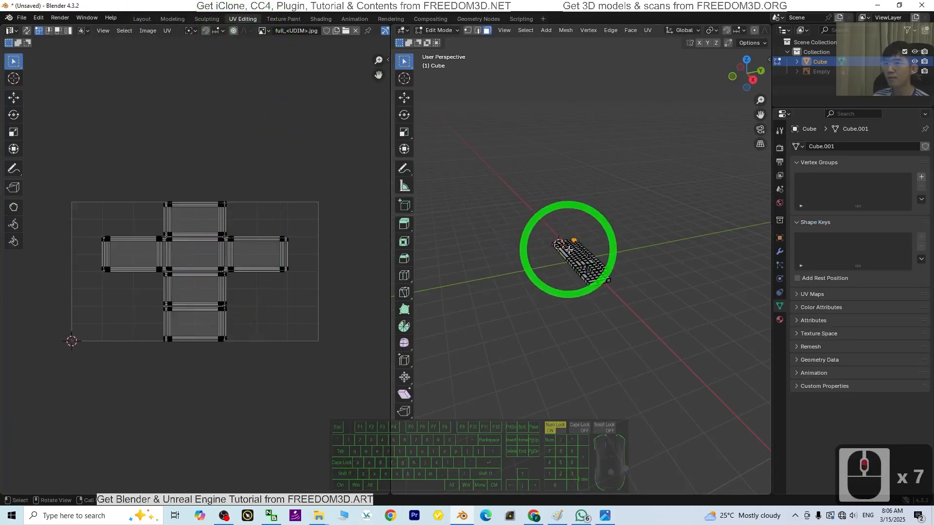
left_click(146, 20)
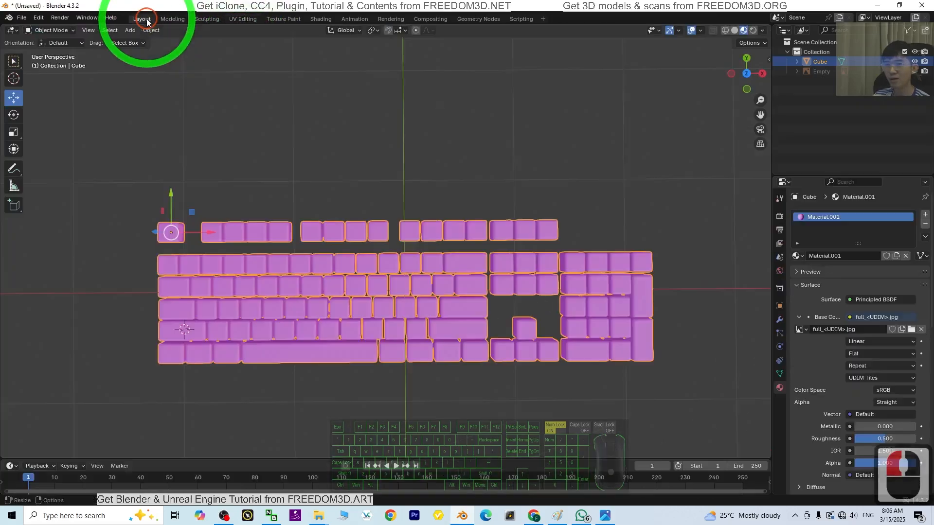
left_click(148, 22)
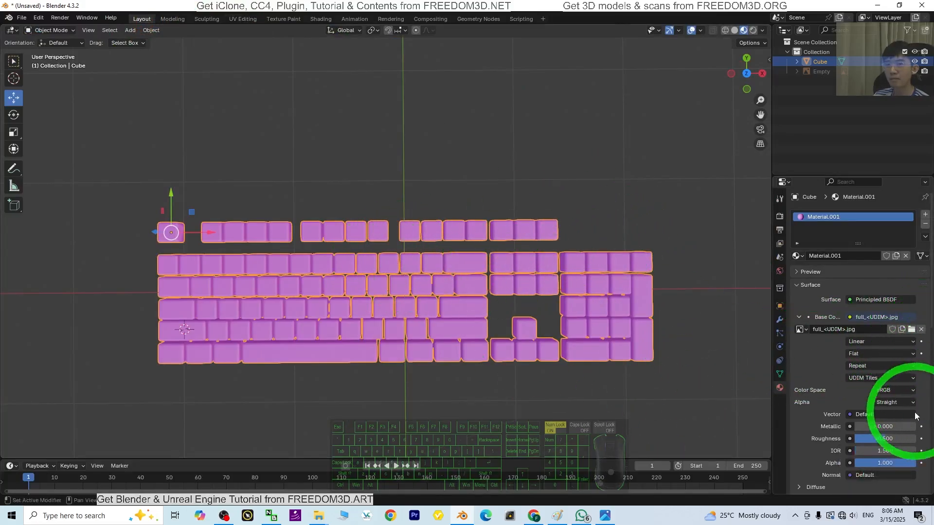
scroll(838, 387, "down", 4)
scroll(869, 395, "up", 5)
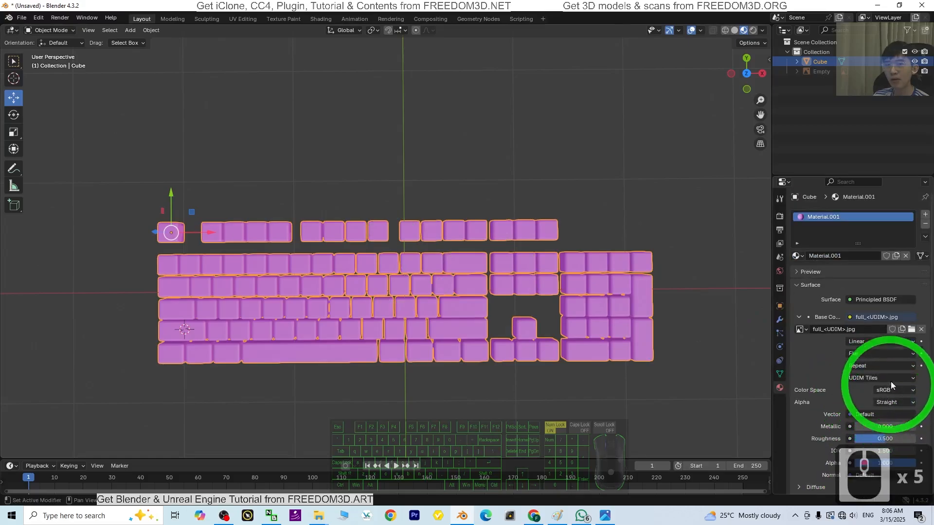
- Show full_1280.jpg behind the keyboard's UVs, enlarge the neighbouring 3D viewport, and set that viewport to Material Preview
left_click(232, 19)
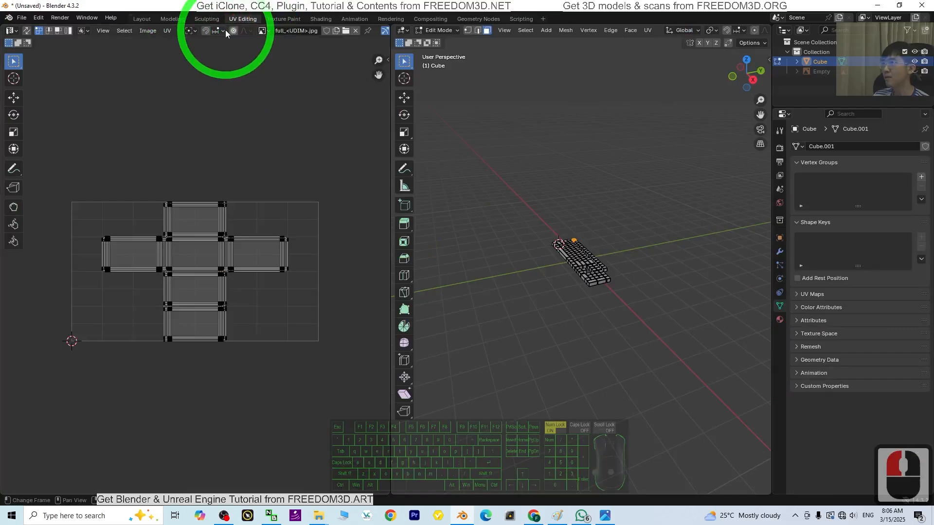
left_click(263, 31)
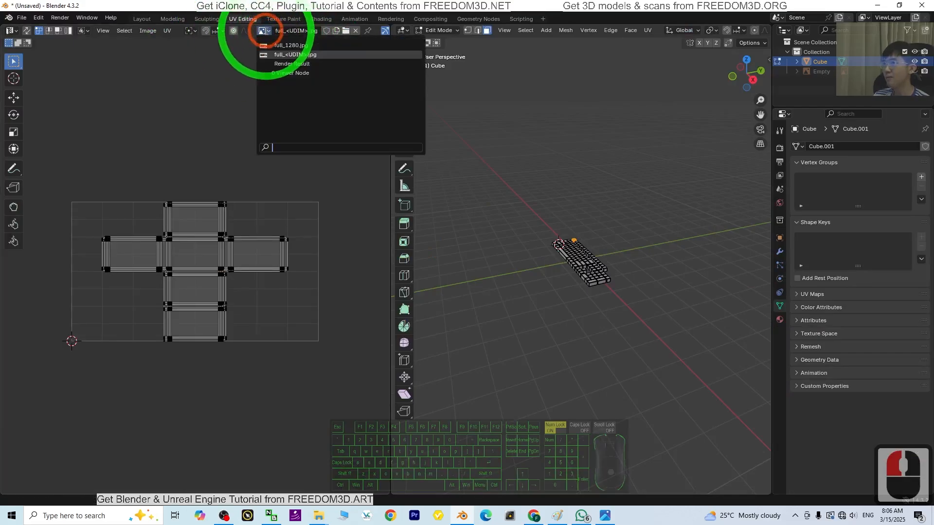
left_click(279, 46)
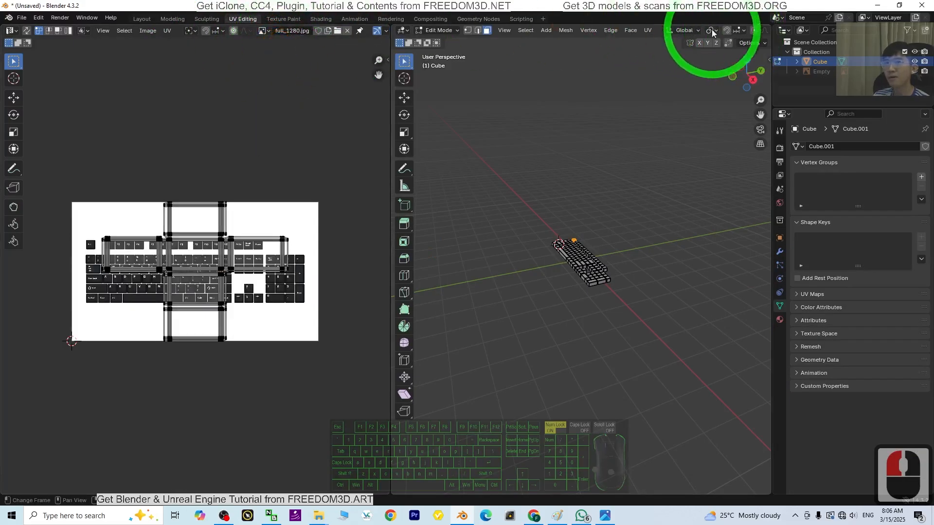
left_click_drag(391, 159, 249, 159)
left_click(753, 31)
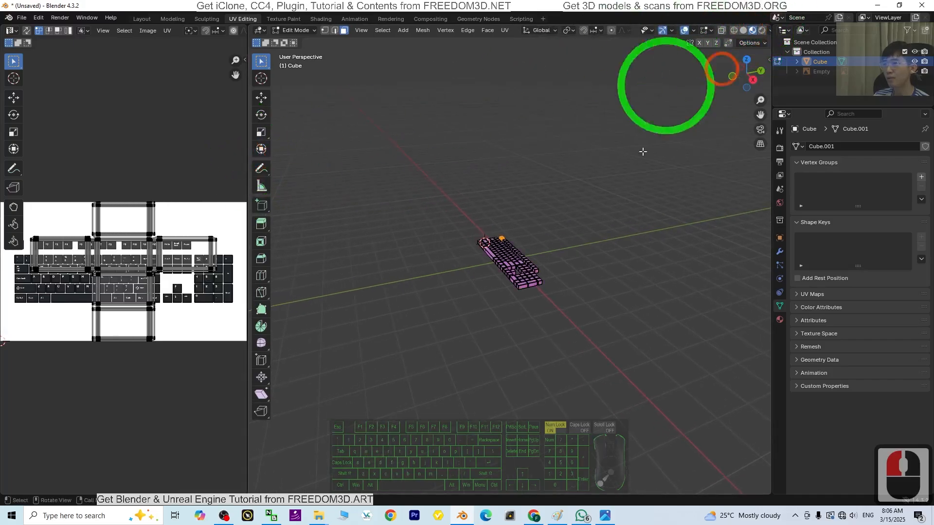
- Select all faces of the keyboard in top orthographic view and UV-unwrap them with Project from View
scroll(566, 281, "up", 6)
middle_click_drag(567, 281, 491, 419)
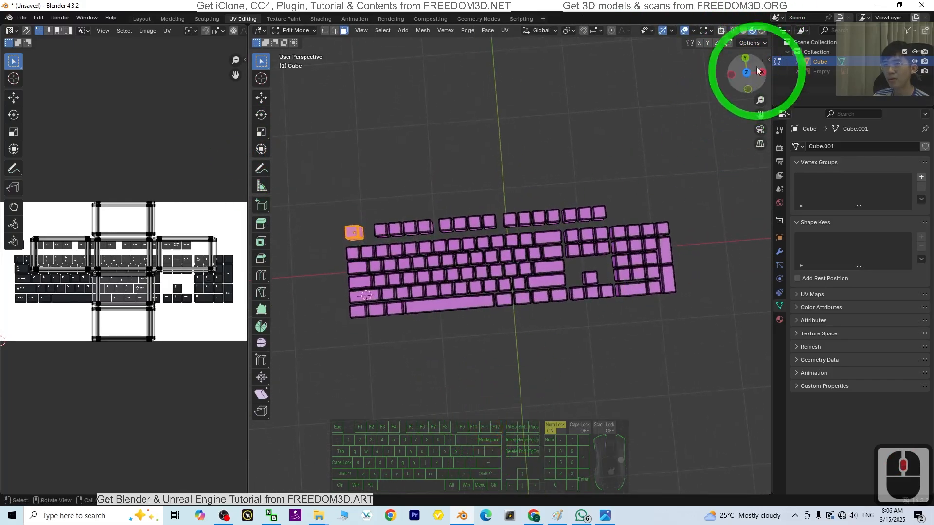
left_click(746, 71)
scroll(577, 291, "up", 2)
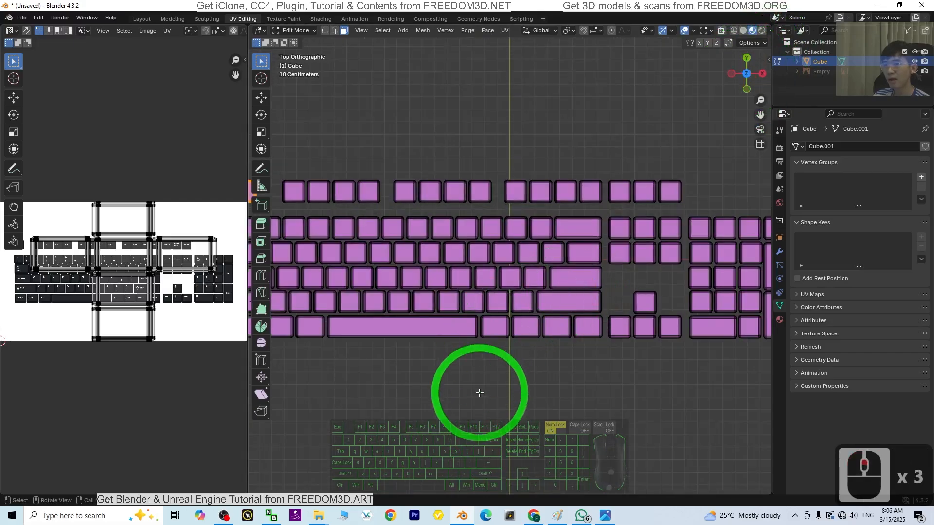
scroll(479, 390, "down", 2)
left_click(469, 397)
key("a")
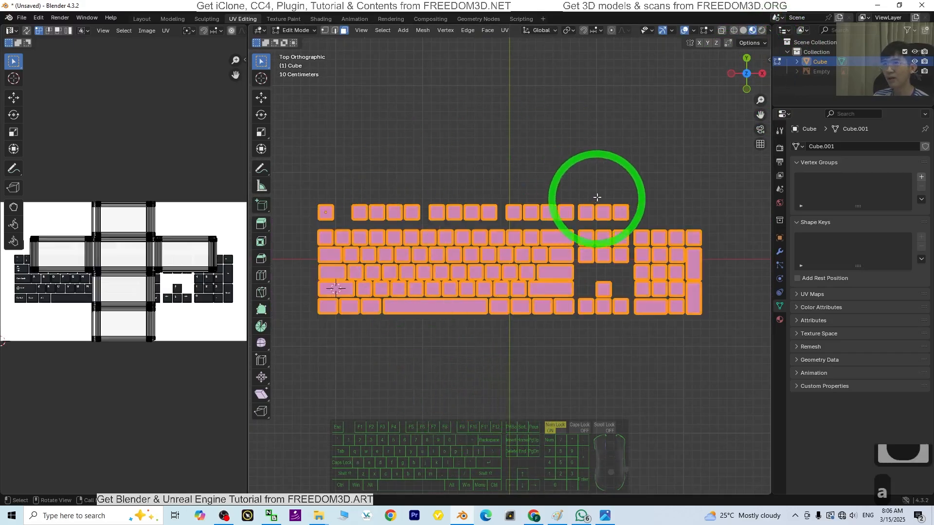
left_click(505, 31)
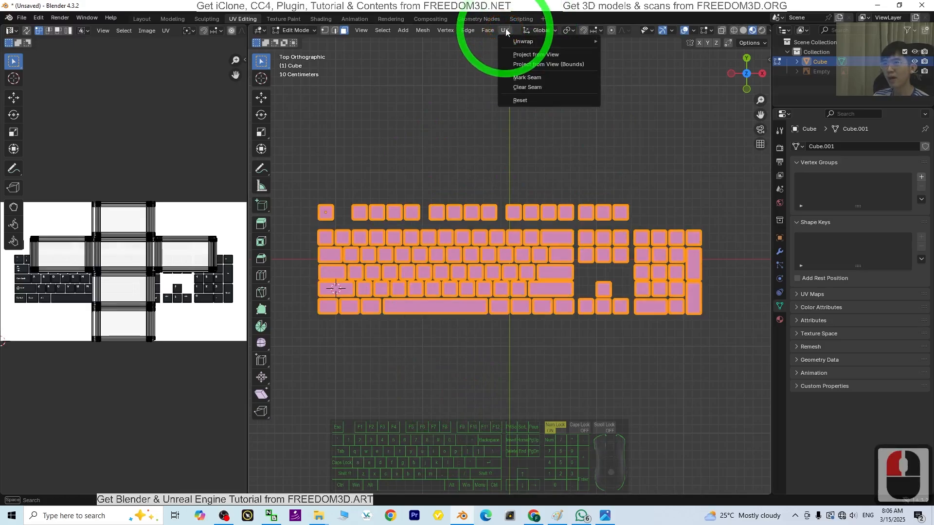
left_click(538, 55)
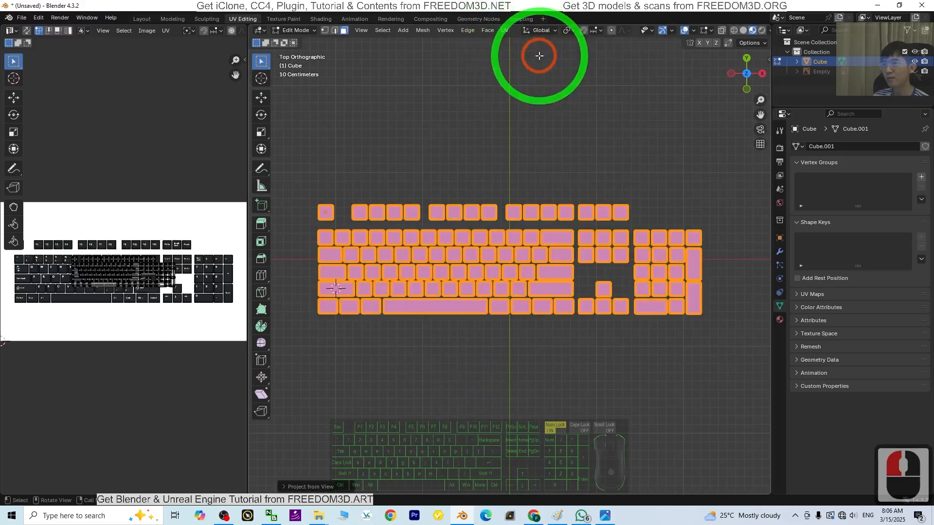
scroll(167, 308, "up", 1)
scroll(350, 265, "down", 1)
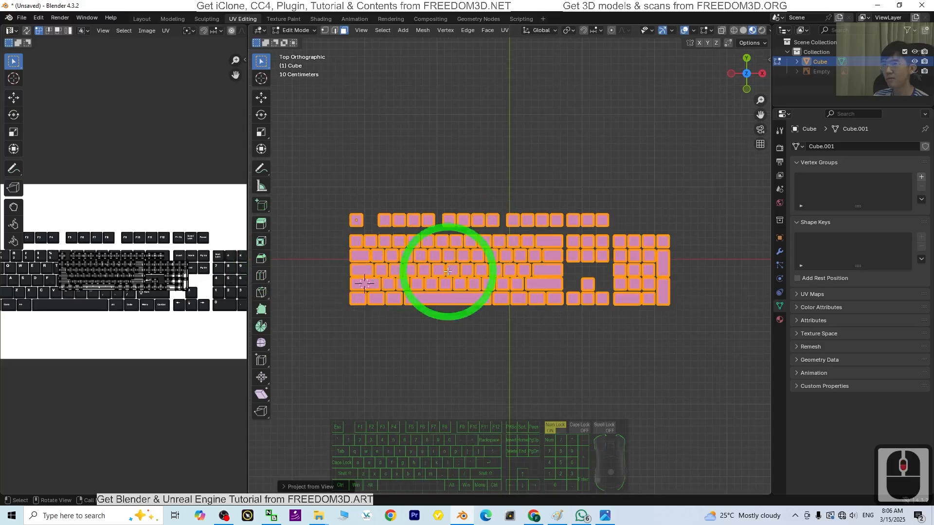
- Remove the keyboard's Material.001 slot in Object Mode and give the mesh a new material
left_click(780, 320)
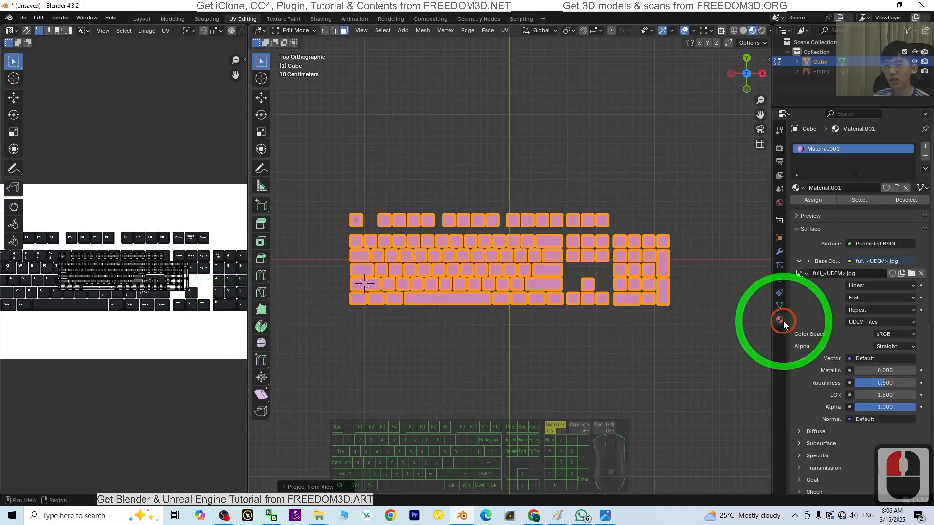
scroll(878, 286, "up", 4)
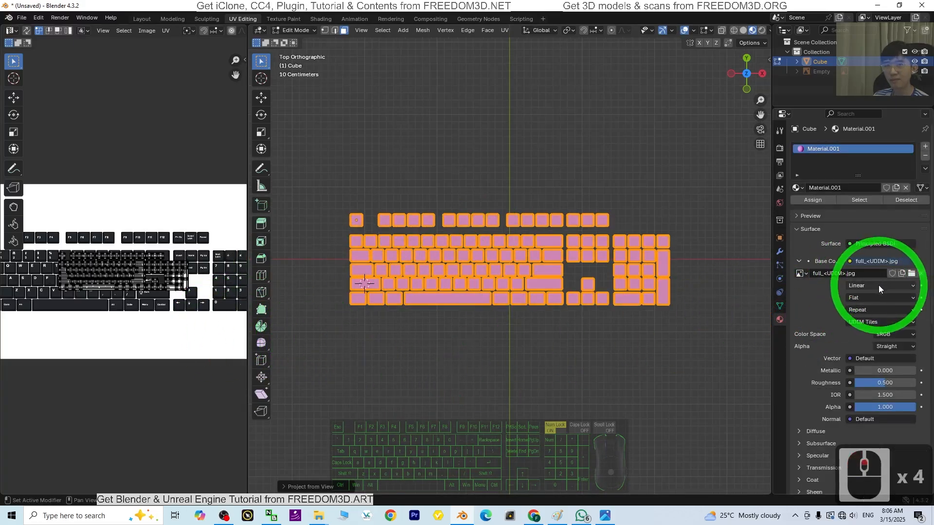
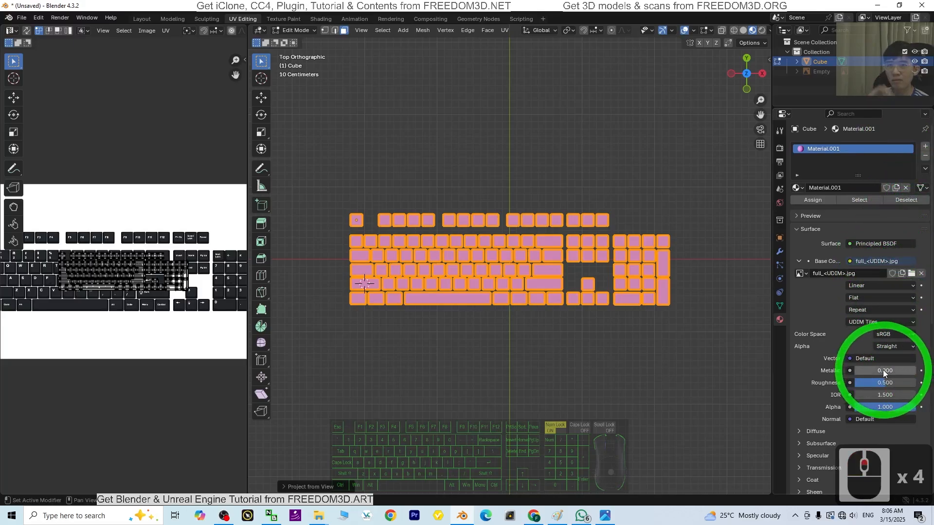
left_click(925, 156)
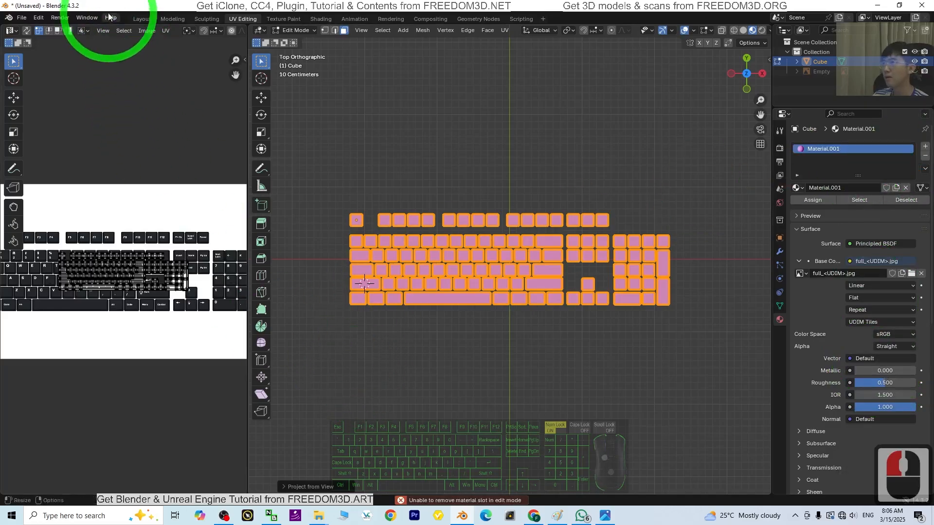
left_click(295, 30)
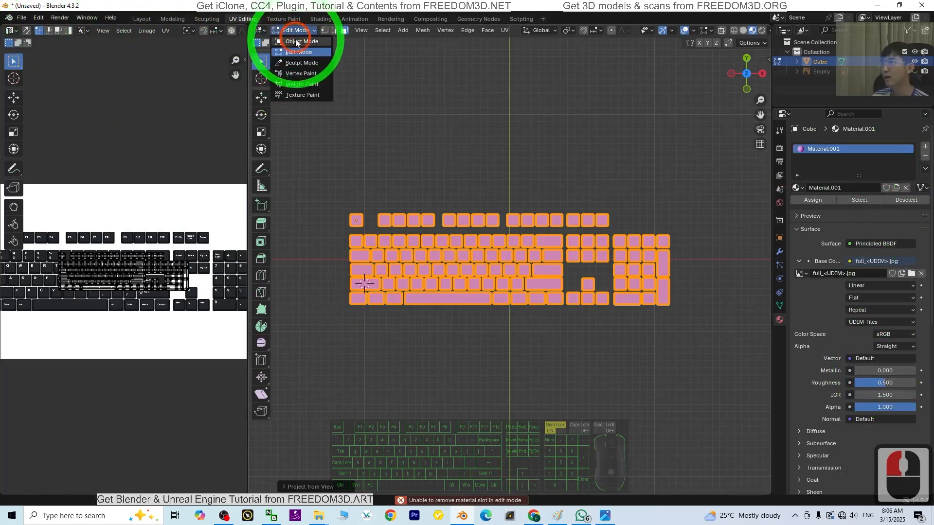
left_click(291, 40)
scroll(236, 282, "down", 3)
scroll(570, 292, "up", 2)
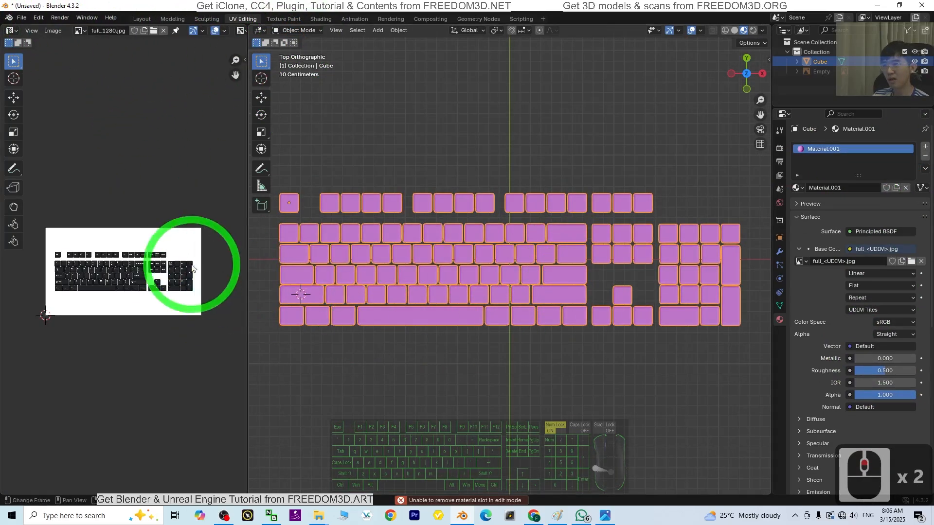
left_click(582, 392)
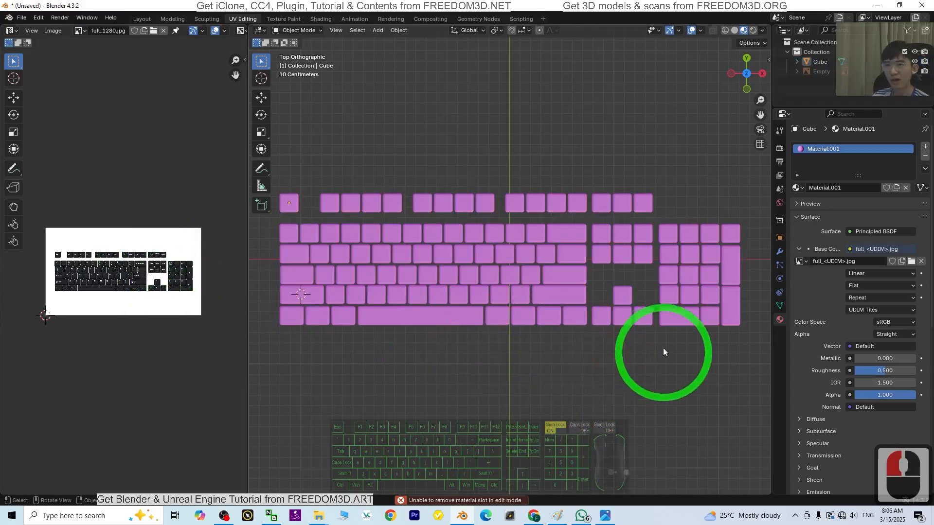
left_click(925, 159)
left_click(819, 187)
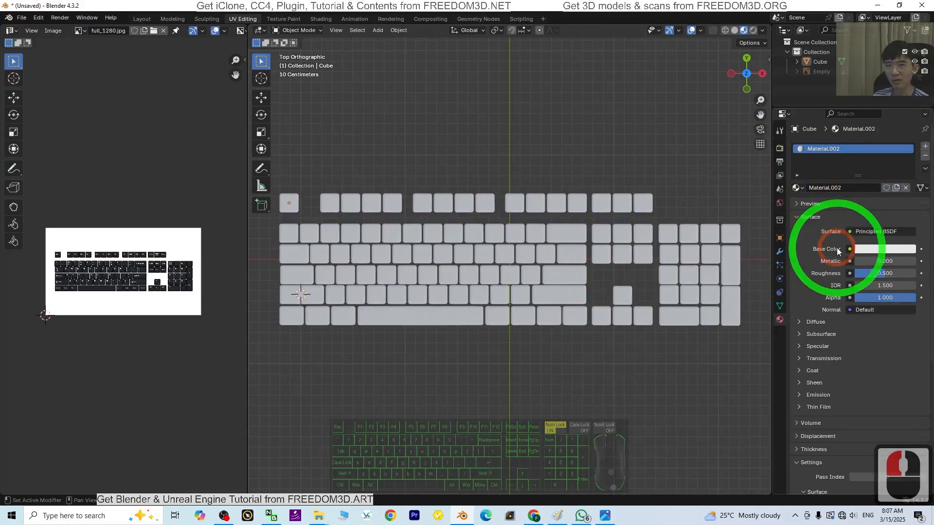
- Use an Image Texture as the new material's Base Color and load full_1280.jpg from the Desktop
left_click(849, 250)
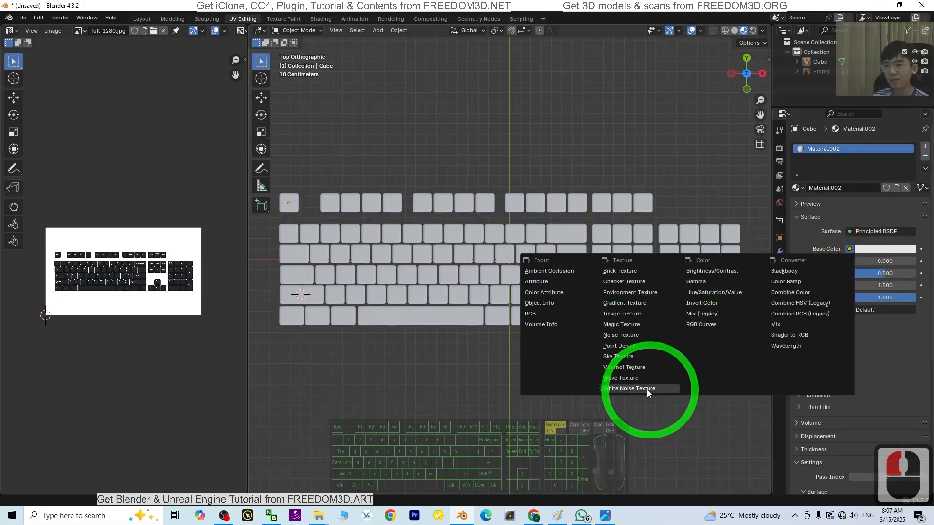
left_click(622, 314)
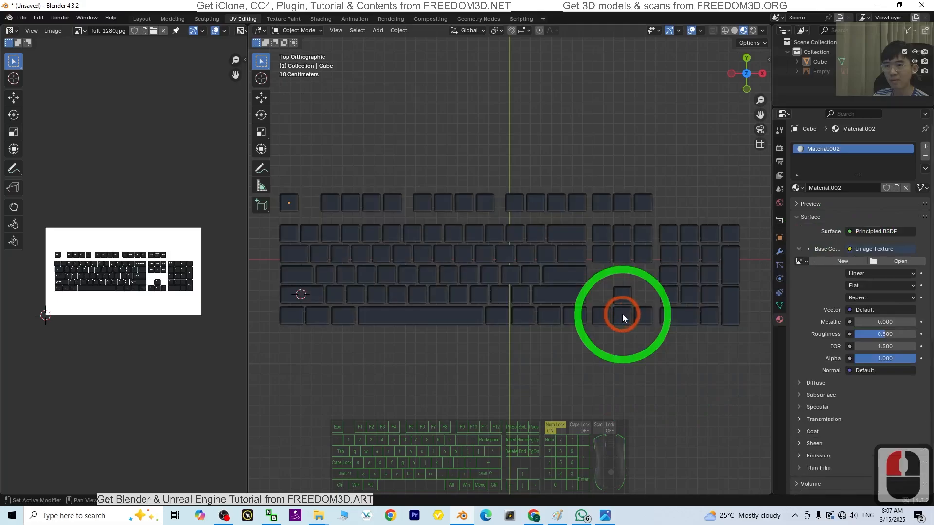
left_click(901, 261)
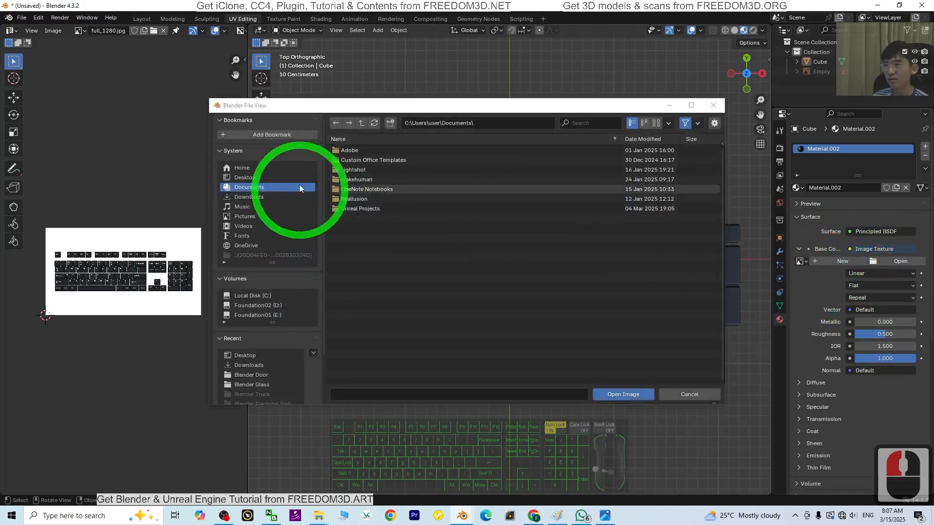
double_click(350, 228)
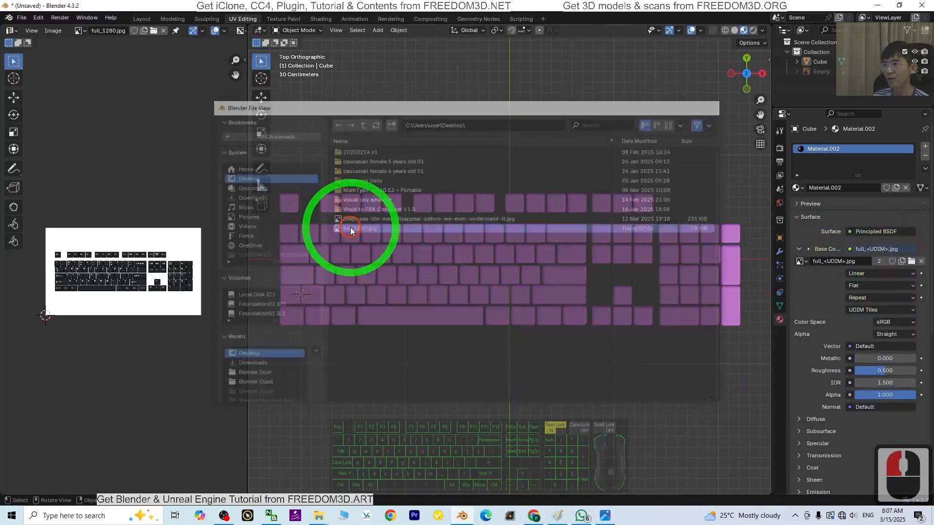
scroll(520, 291, "down", 2)
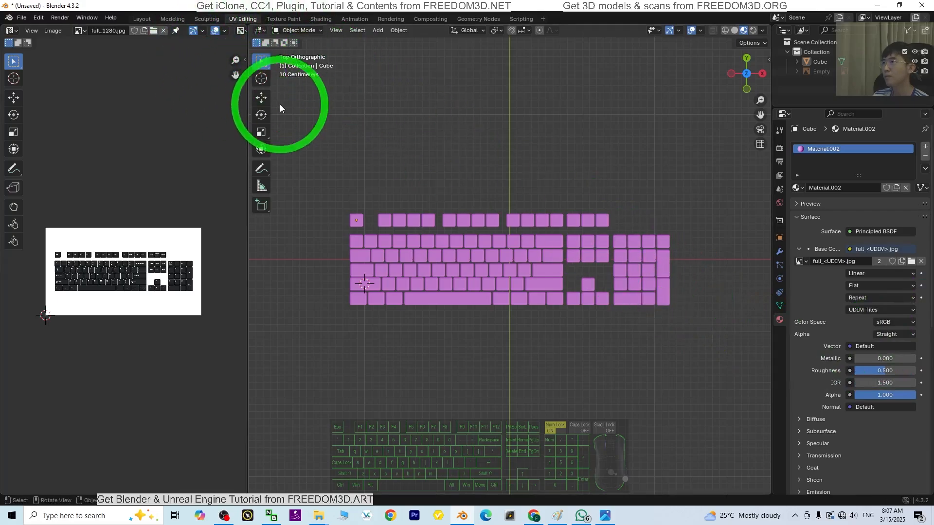
- Examine the new material's image texture node and its connections in the Shading workspace
left_click(327, 18)
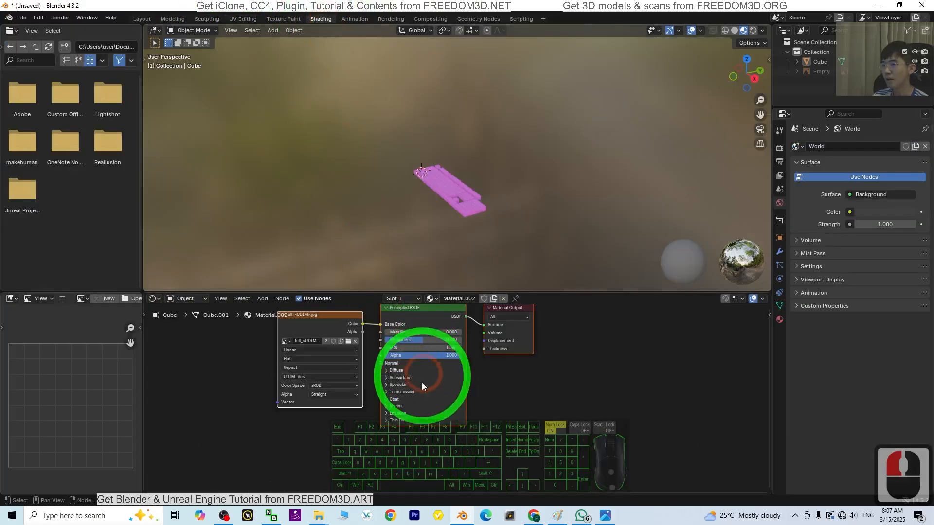
scroll(535, 394, "up", 2)
scroll(539, 396, "down", 1)
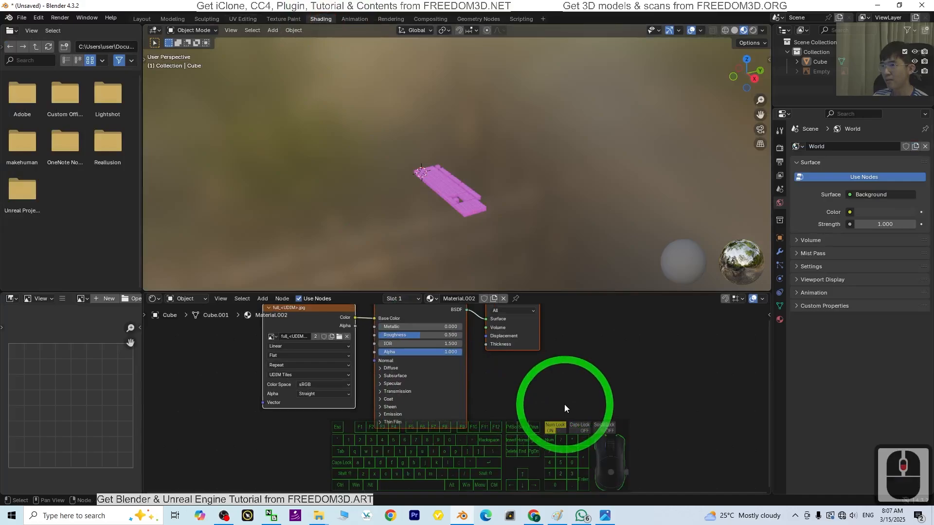
middle_click_drag(567, 400, 582, 431, "shift")
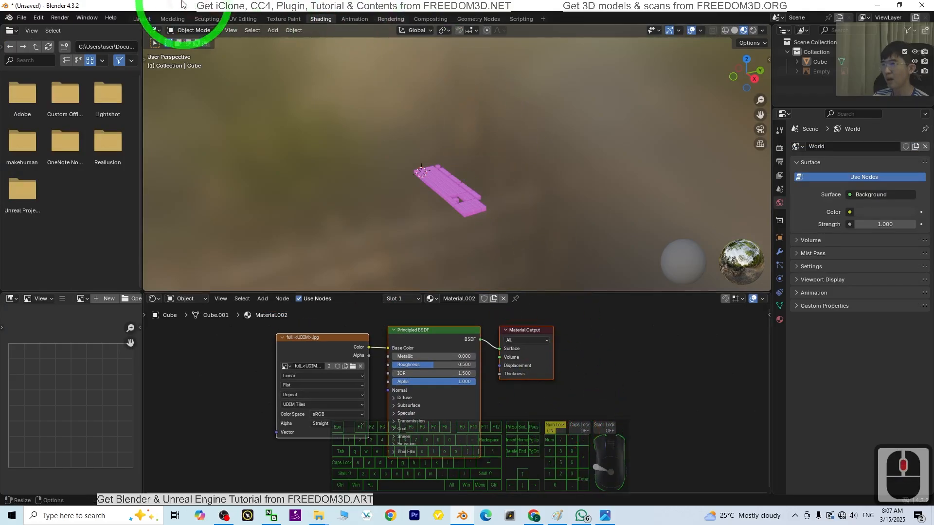
- Return to the UV Editing workspace and scale all the UVs up about 2.1 times to match the keyboard image
left_click(239, 19)
scroll(163, 337, "up", 2)
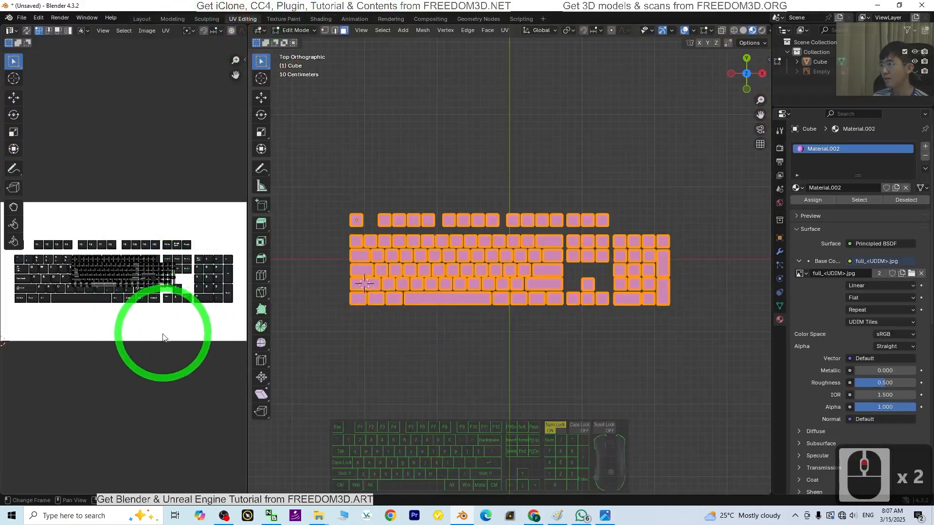
scroll(140, 351, "down", 1)
key("a")
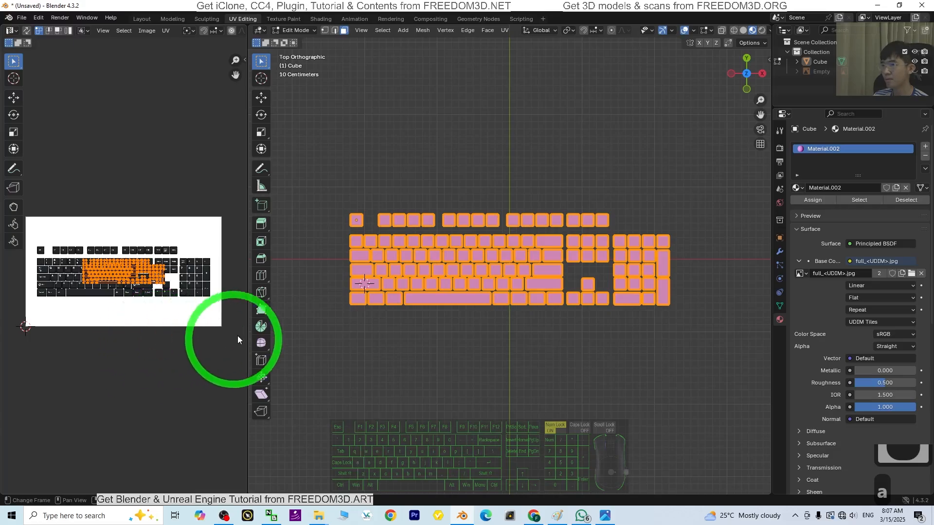
key("s")
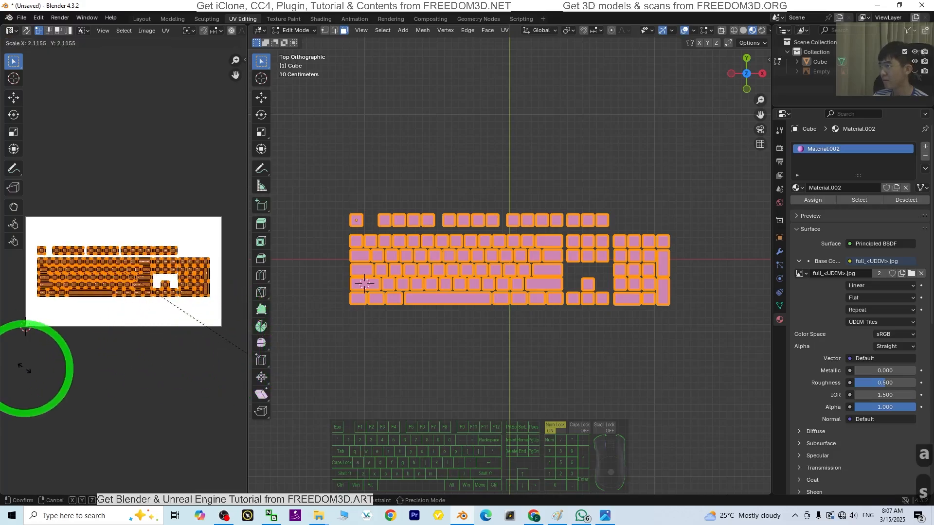
left_click(21, 367)
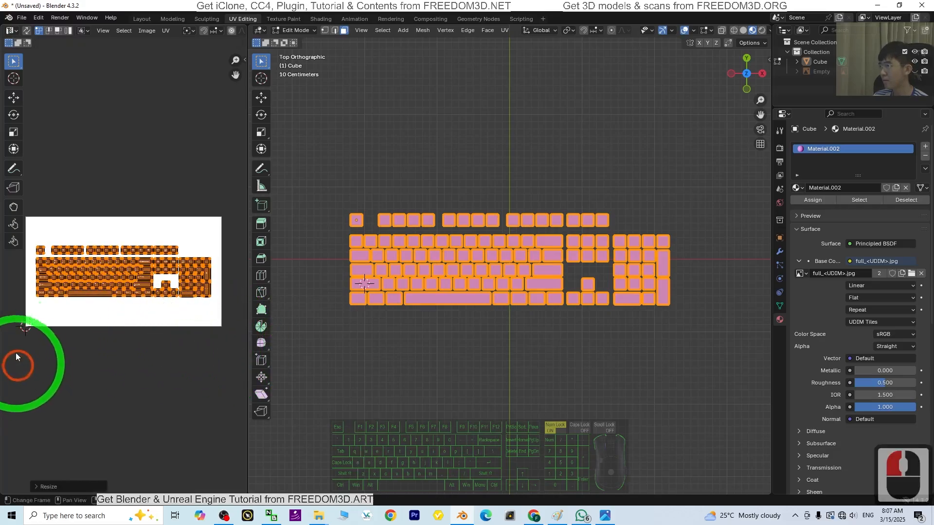
- Check the UVs against the individual keys in the image and fine-tune their scale
scroll(104, 340, "up", 5)
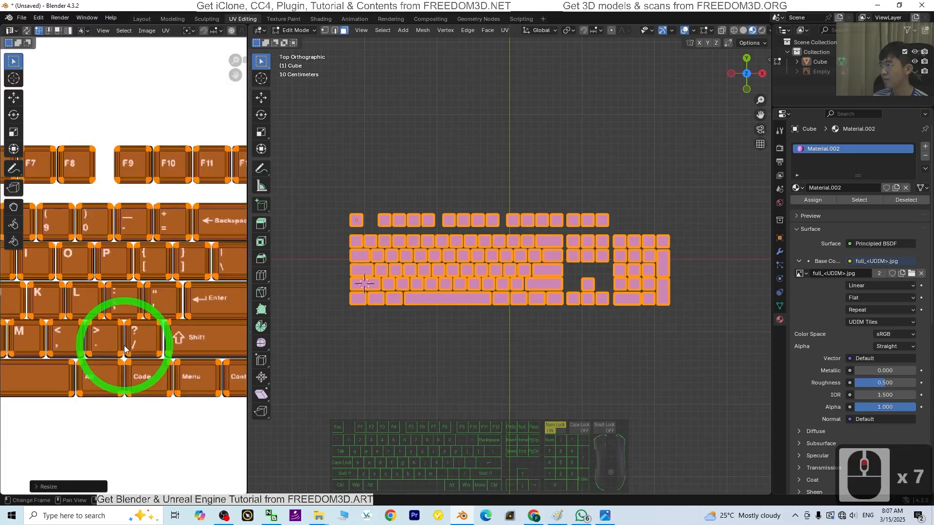
scroll(125, 346, "down", 5)
scroll(141, 409, "up", 2)
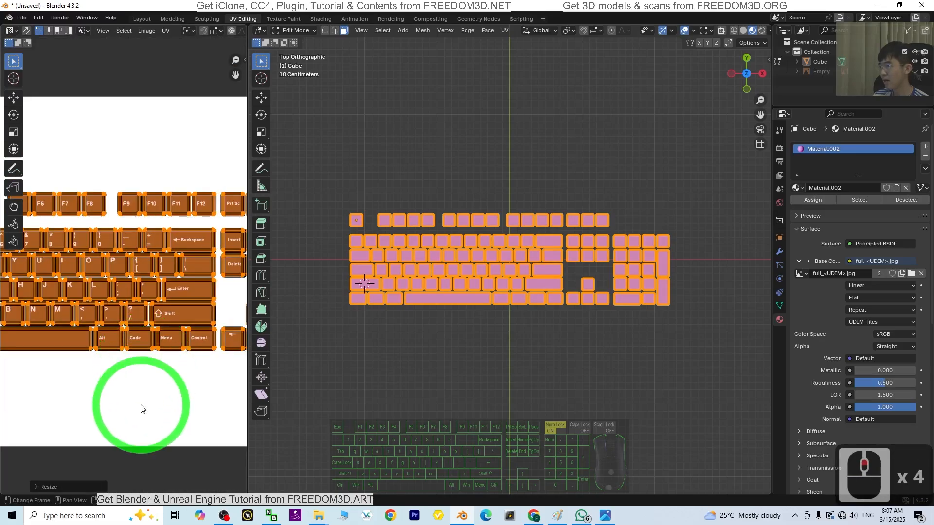
key("s")
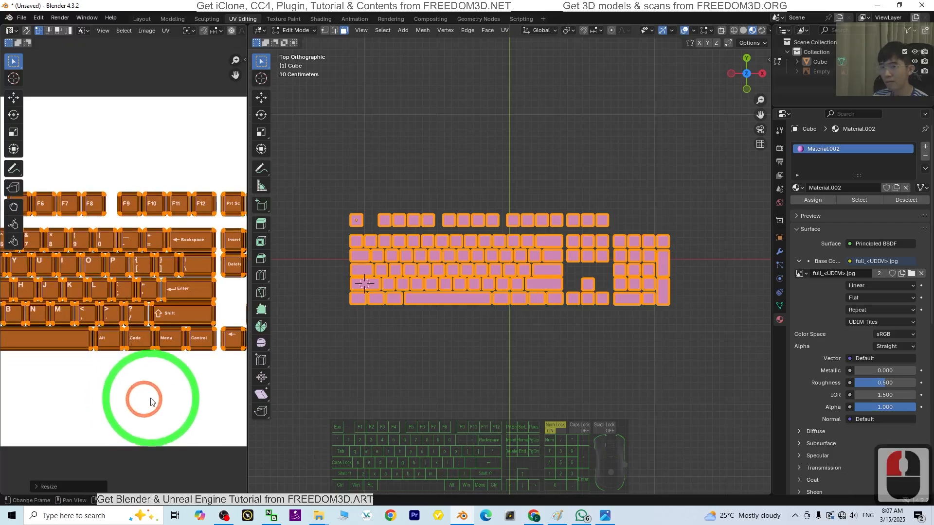
scroll(177, 396, "down", 4)
scroll(178, 399, "up", 2)
scroll(178, 395, "down", 2)
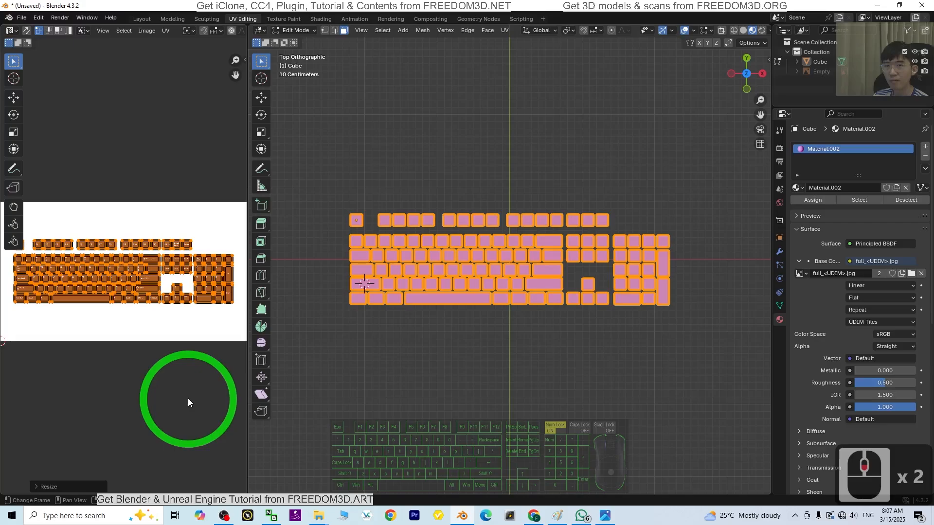
middle_click_drag(150, 417, 171, 413)
scroll(438, 408, "down", 1)
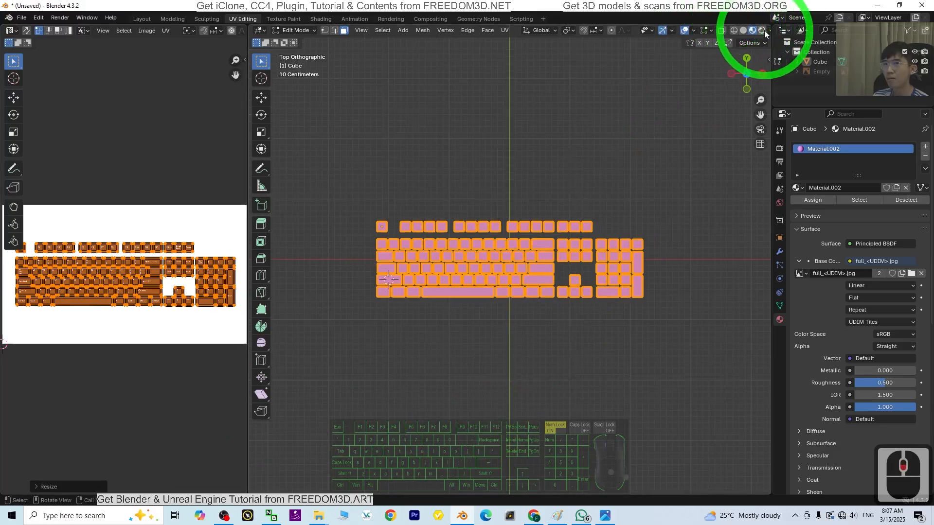
- Check the keyboard in Solid and Material Preview shading, and assign the new material to all selected faces
left_click(744, 33)
left_click(752, 32)
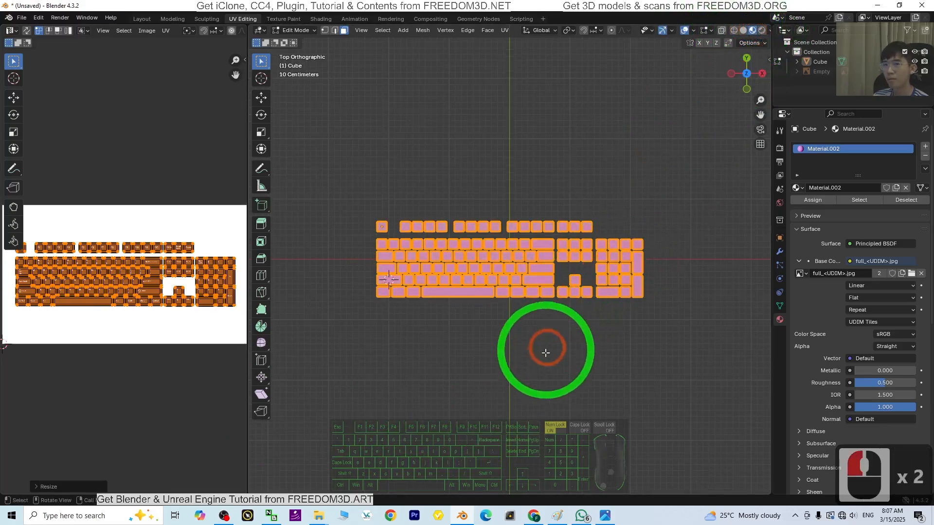
mouse_move(546, 350)
middle_mouse_down()
mouse_move(589, 349)
mouse_move(592, 306)
mouse_move(590, 323)
mouse_move(640, 319)
mouse_move(524, 321)
mouse_move(520, 348)
middle_mouse_up()
scroll(535, 306, "up", 2)
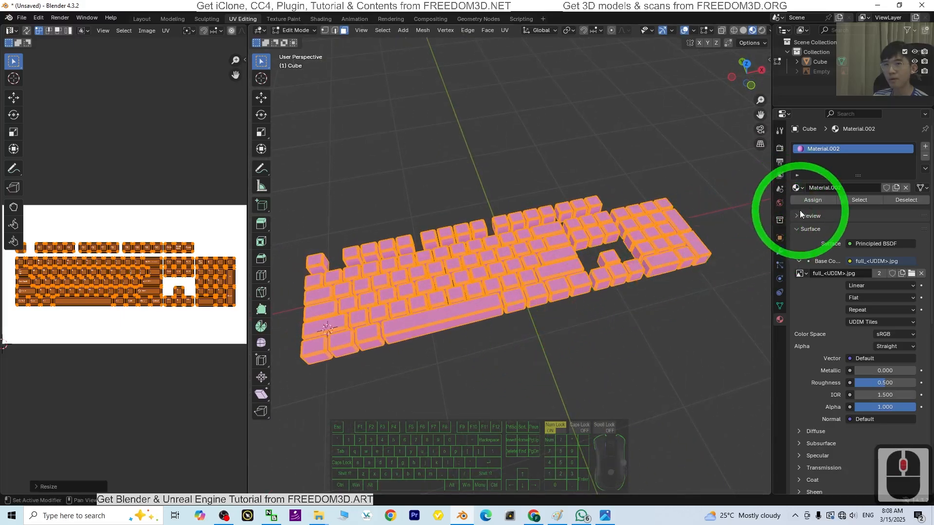
left_click(808, 200)
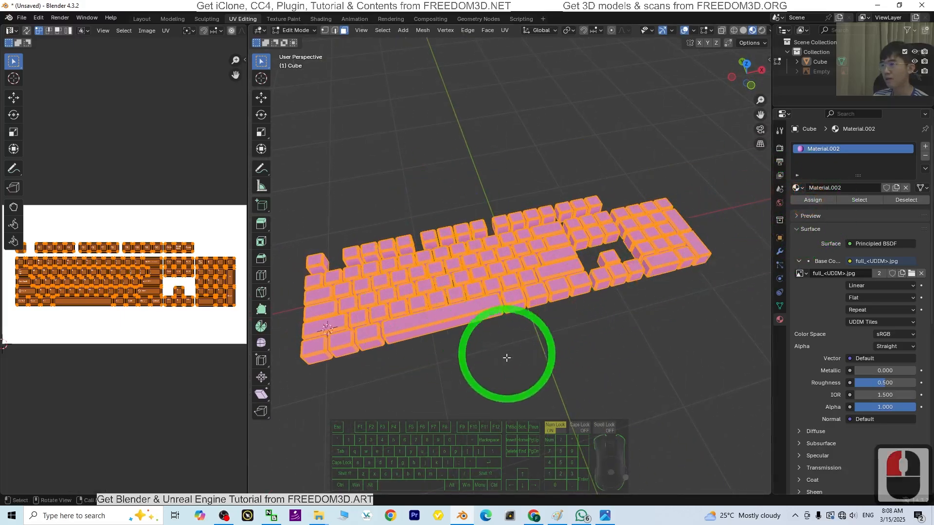
scroll(532, 384, "down", 2)
scroll(515, 381, "up", 2)
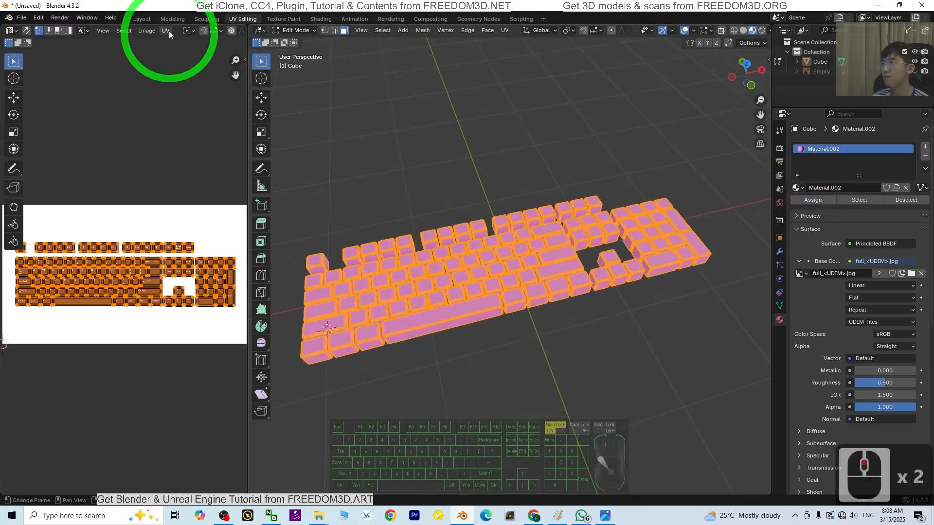
- Examine the keyboard in the Layout workspace and look through its material's surface settings, including Diffuse
left_click(141, 19)
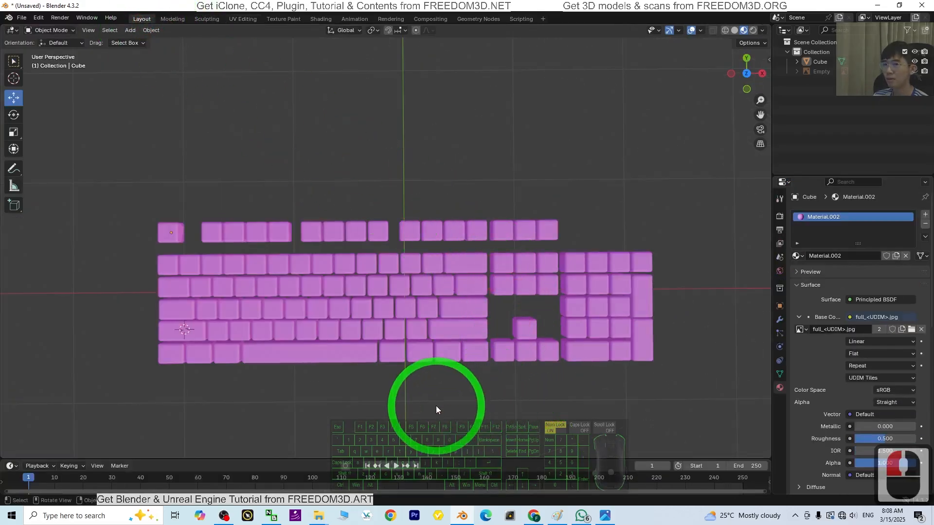
middle_click_drag(436, 405, 447, 353)
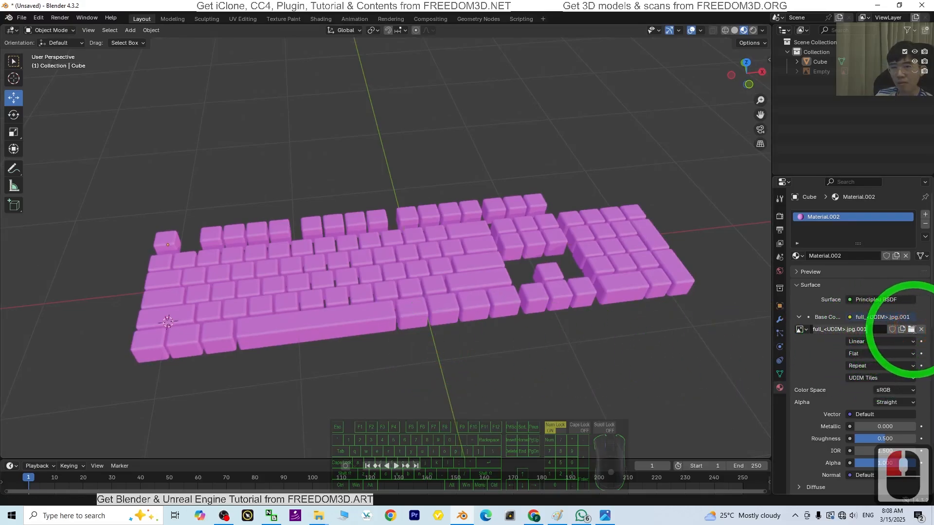
scroll(903, 336, "down", 2)
scroll(827, 371, "down", 3)
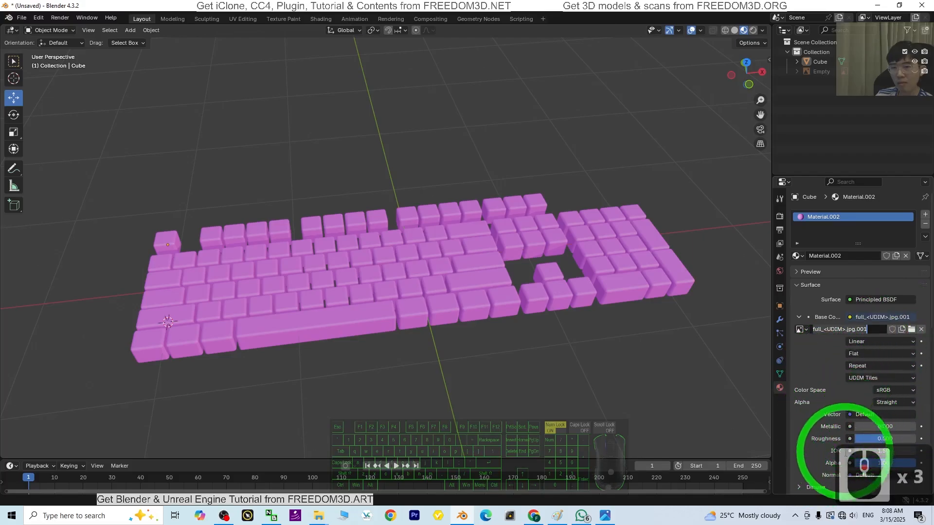
left_click(798, 488)
left_click(797, 489)
scroll(804, 397, "down", 5)
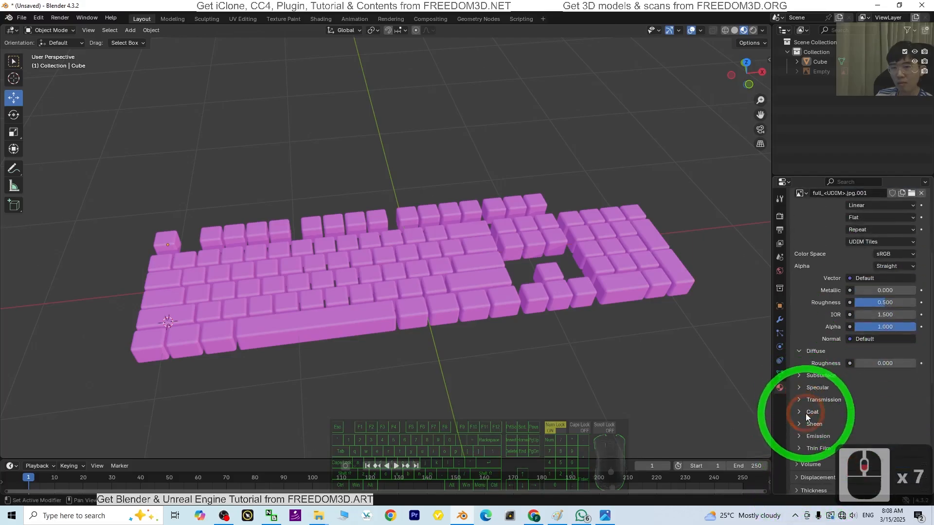
scroll(710, 335, "down", 1)
scroll(787, 333, "down", 1)
scroll(501, 274, "up", 2)
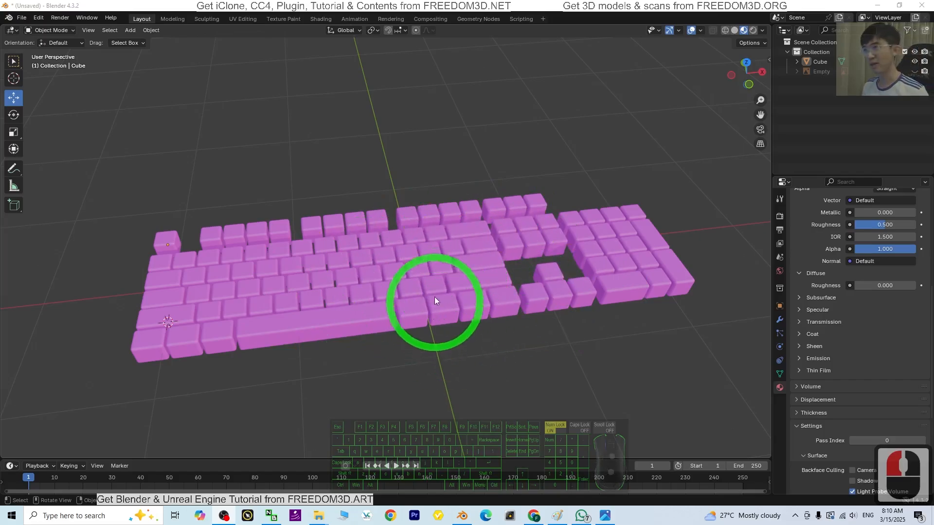
- Return to the UV Editing workspace, switch to the desktop, delete Untitled.png and close the full_1280.jpg image preview
left_click(243, 19)
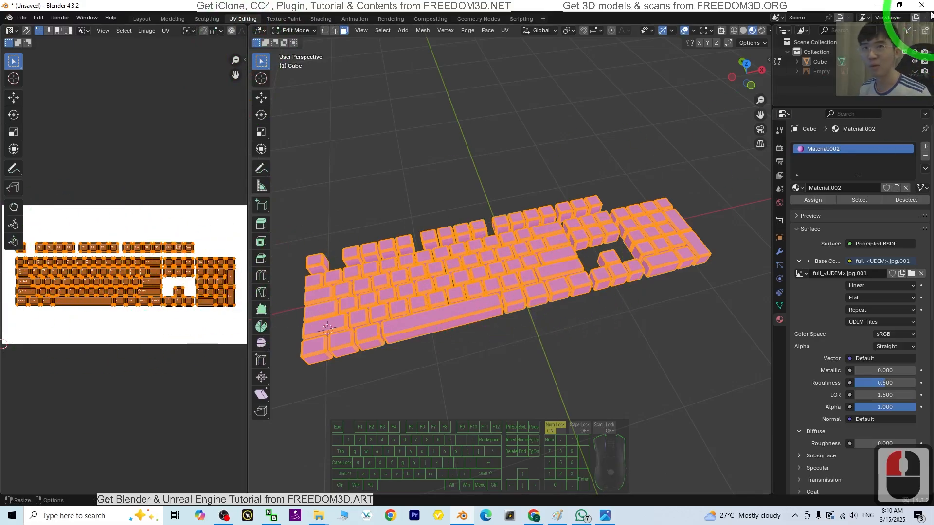
left_click(879, 5)
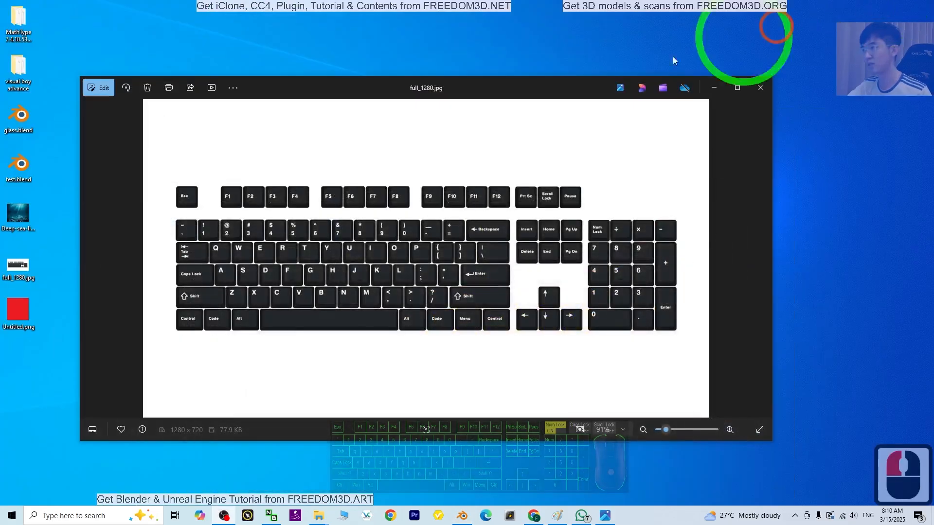
left_click(15, 311)
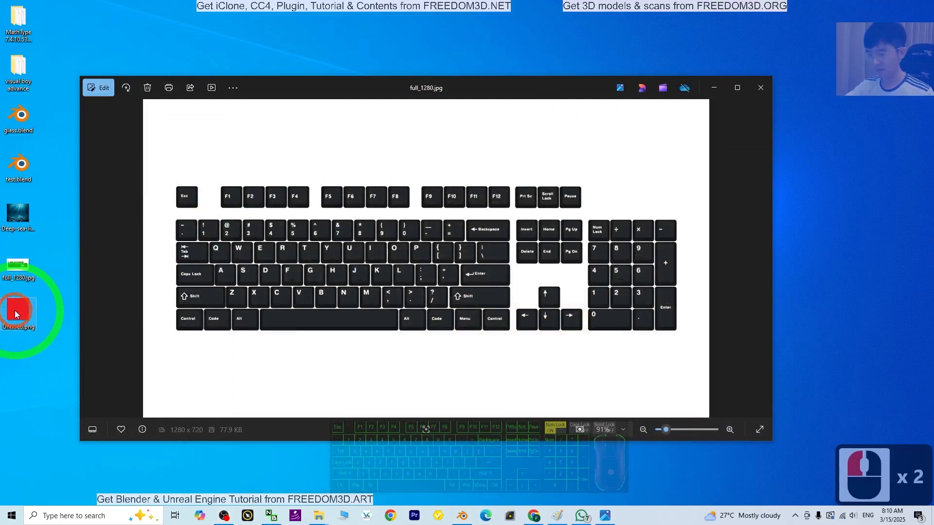
key("Delete")
left_click(761, 86)
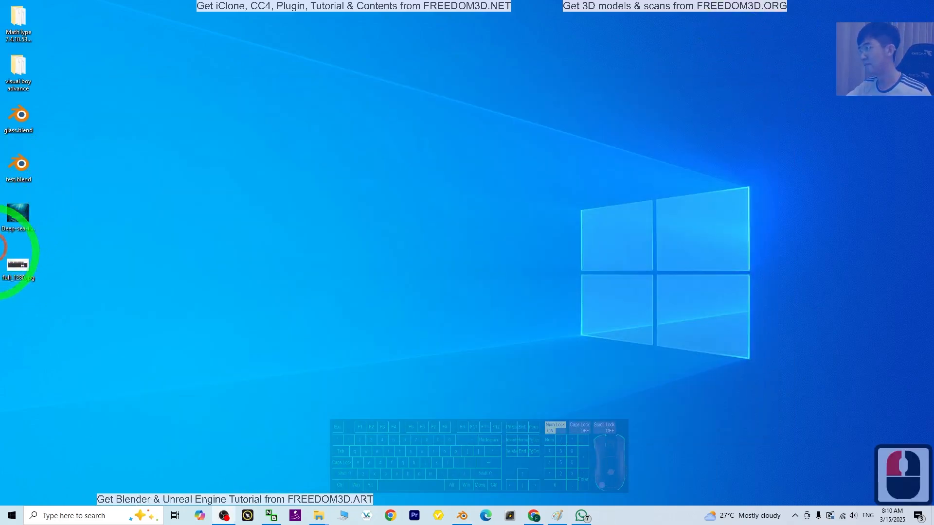
- Open full_1280.jpg from the desktop in Paint and save a PNG copy there as full_1280.png
right_click(16, 268)
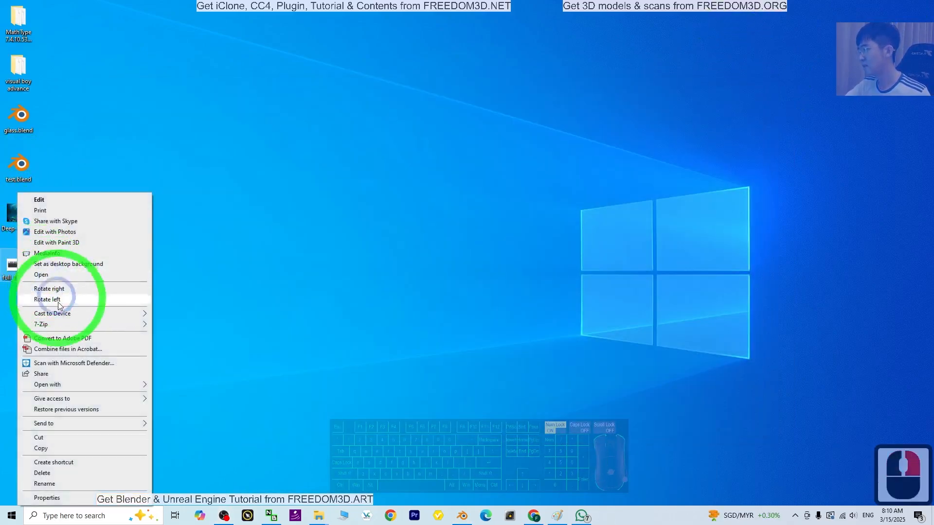
mouse_move(73, 385)
left_click(218, 386)
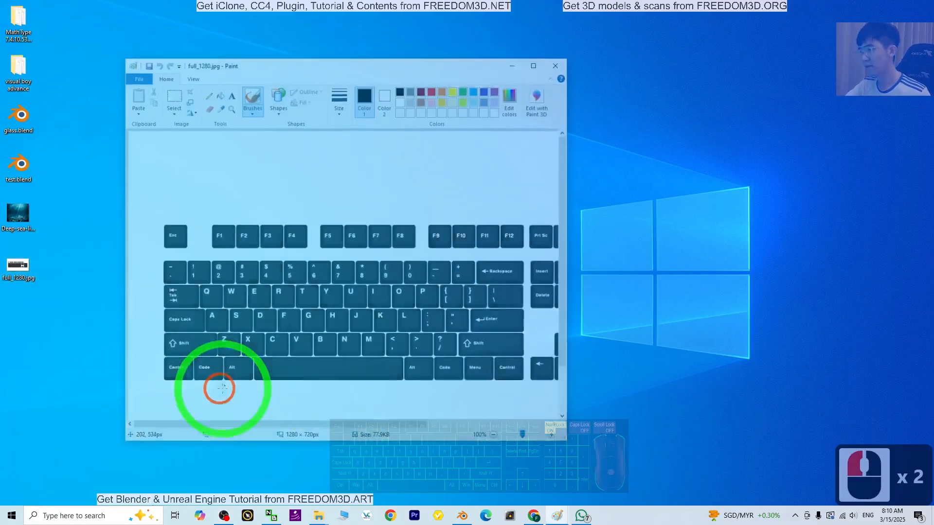
left_click(136, 76)
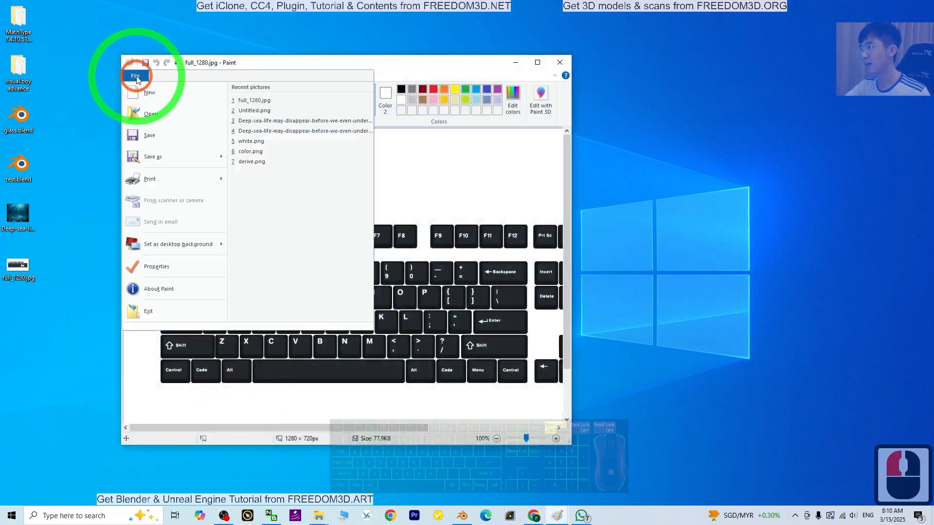
left_click(146, 162)
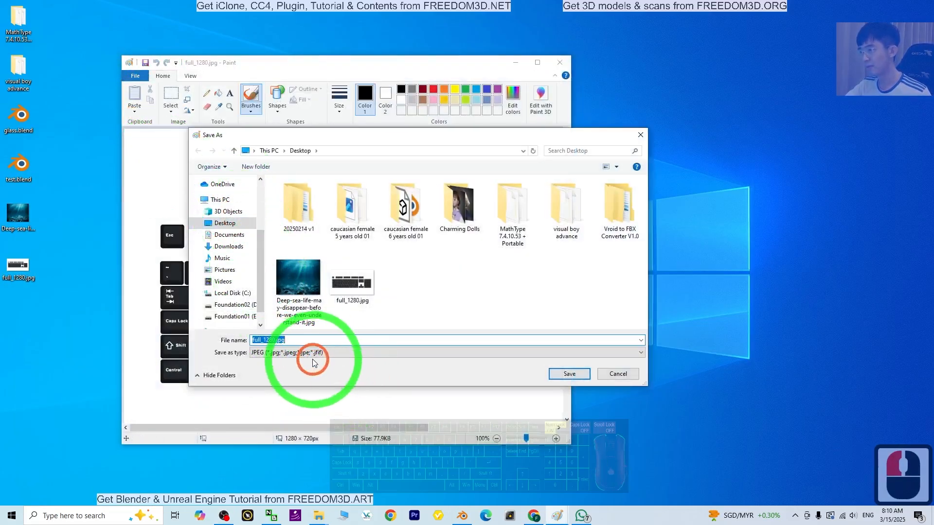
left_click(306, 352)
left_click(266, 412)
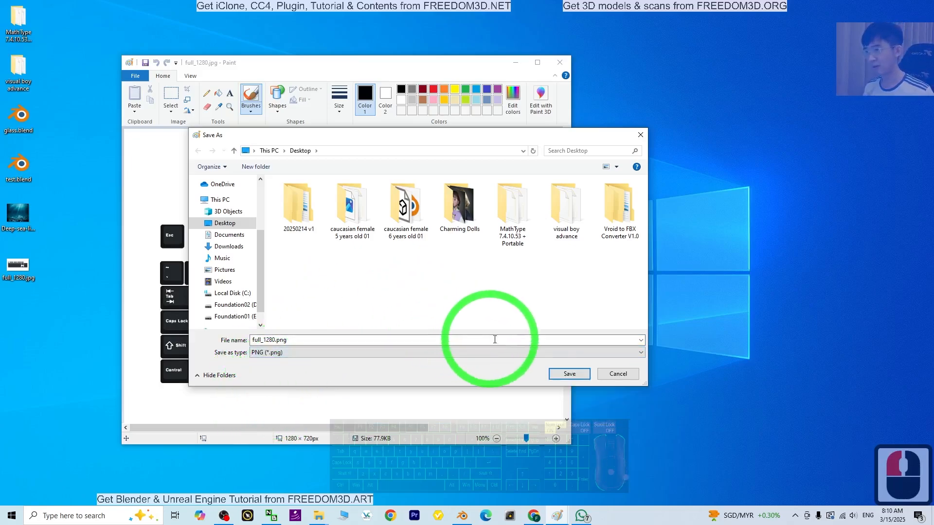
left_click(570, 374)
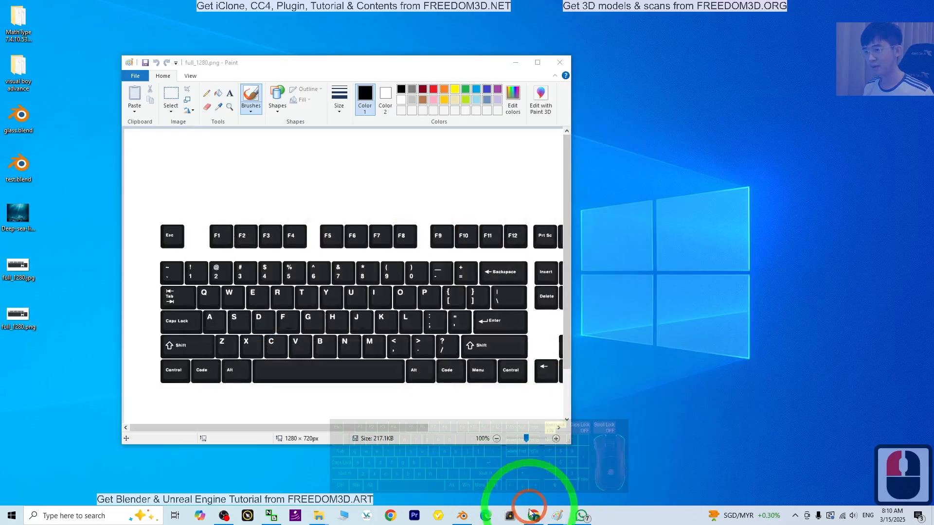
- Switch back to Blender and remove Material.002 from the keyboard in Object Mode in the Layout workspace
left_click(473, 520)
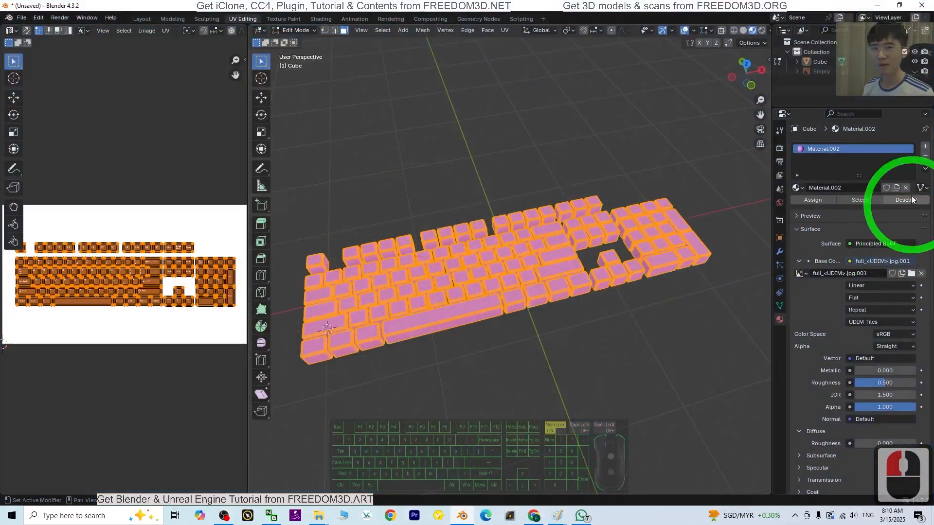
left_click(925, 157)
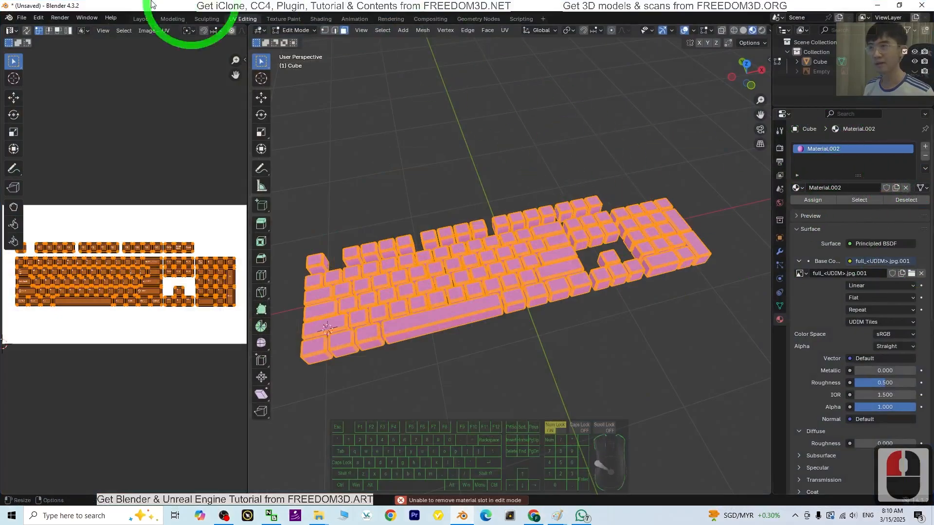
left_click(142, 18)
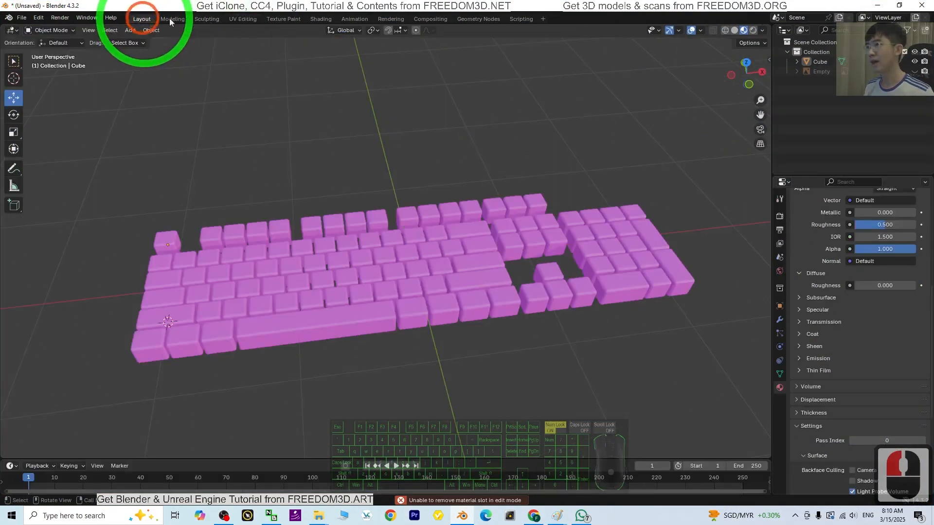
left_click(779, 387)
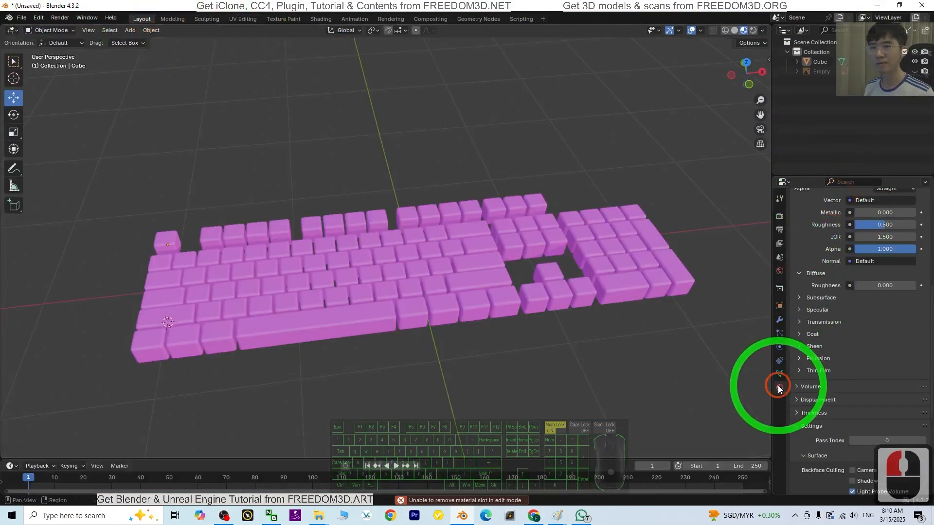
left_click(491, 235)
scroll(845, 350, "up", 15)
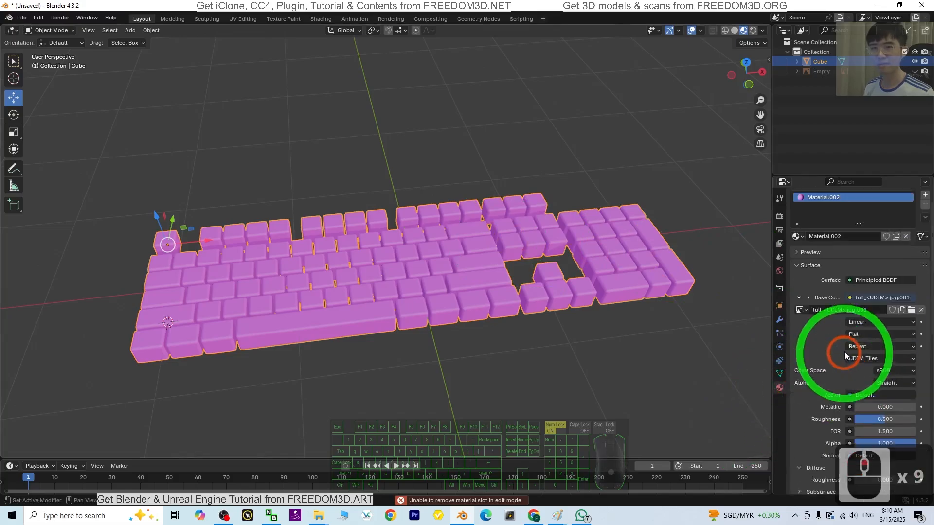
left_click(925, 224)
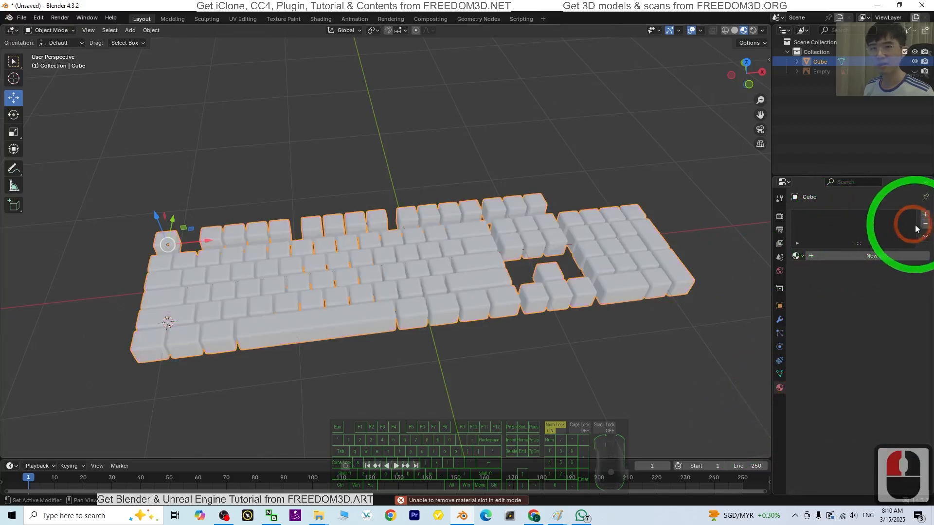
- Try a new keyboard material with full_1280.png from the Desktop as the Base Color image texture
left_click(853, 257)
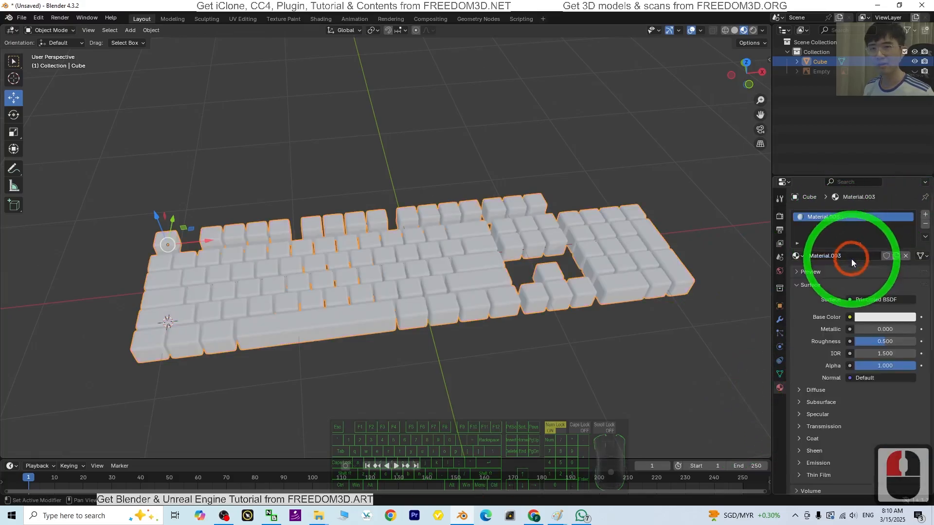
left_click(850, 317)
left_click(622, 381)
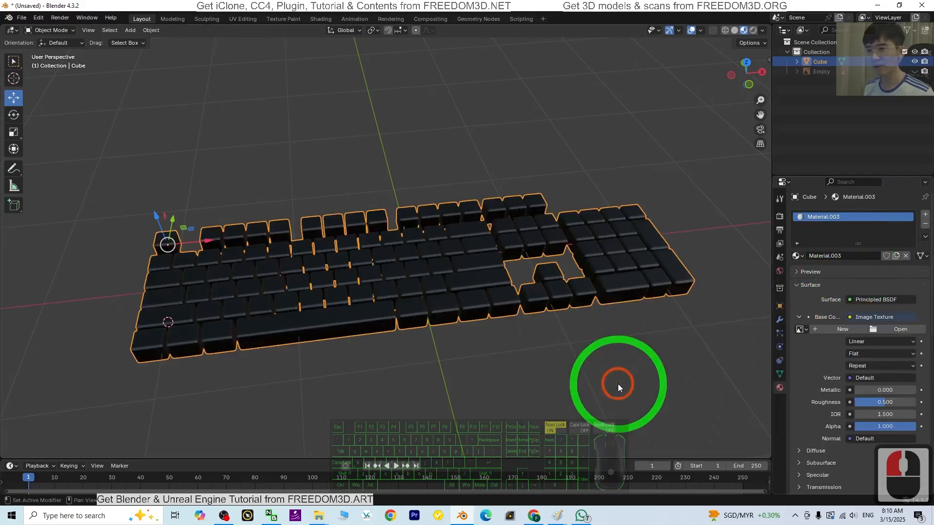
left_click(898, 328)
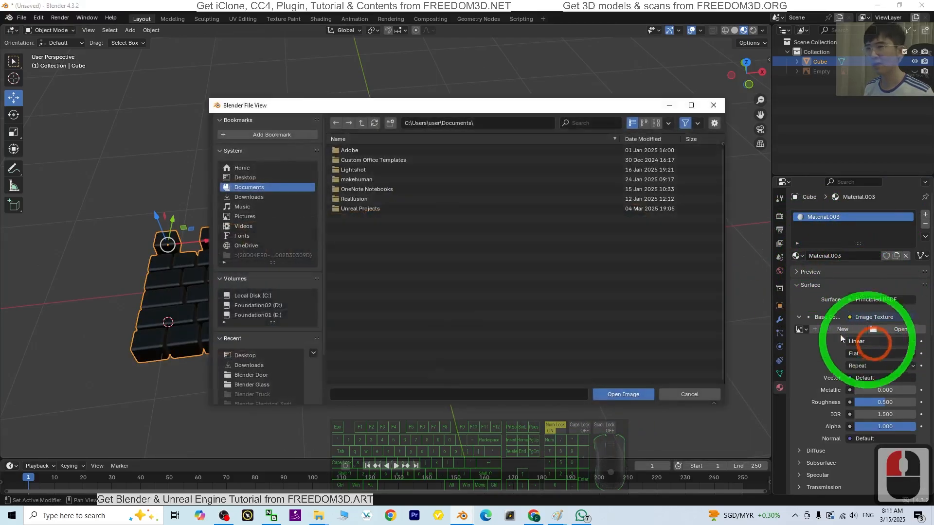
left_click(253, 178)
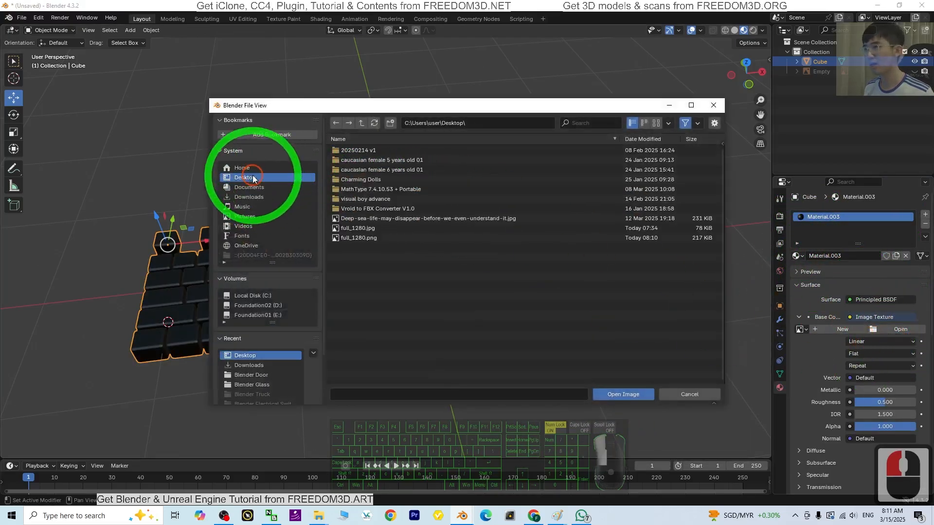
double_click(368, 241)
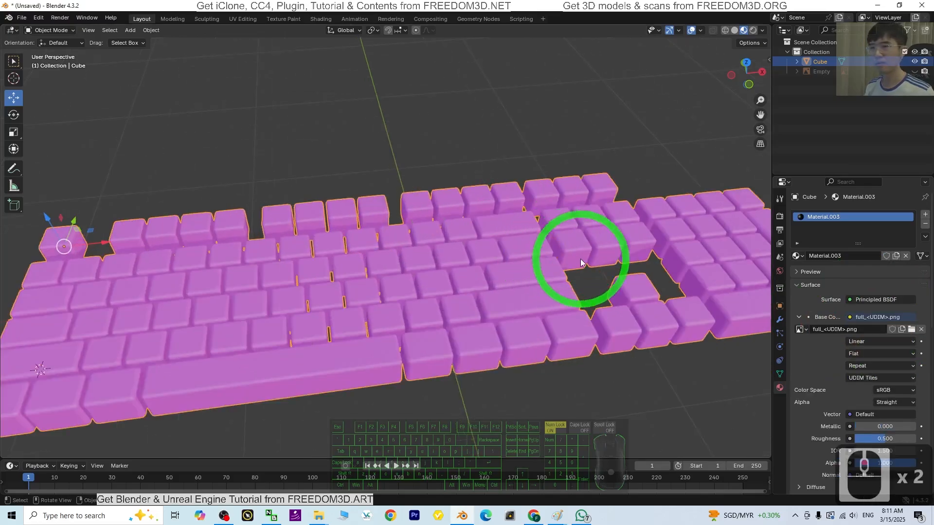
- Switch to the desktop and rename full_1280.png as texture.png
left_click(877, 6)
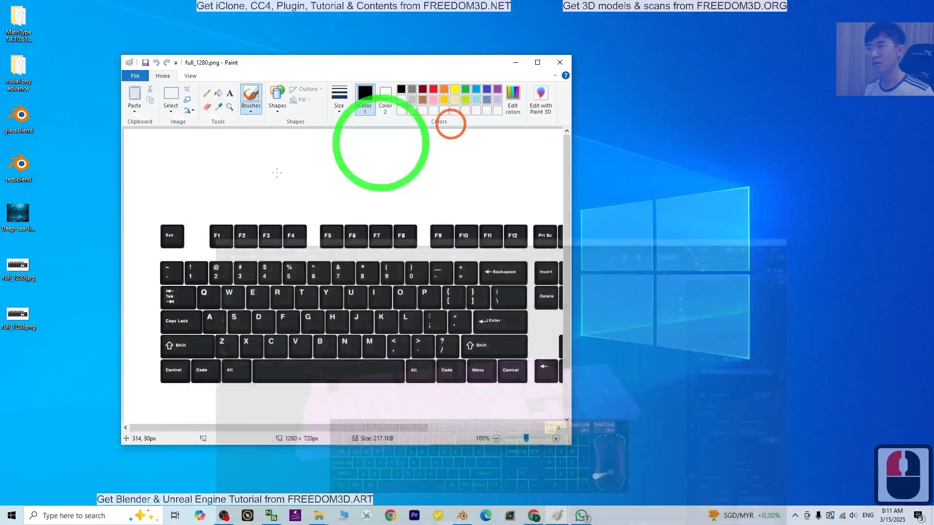
left_click(15, 330)
key("F2")
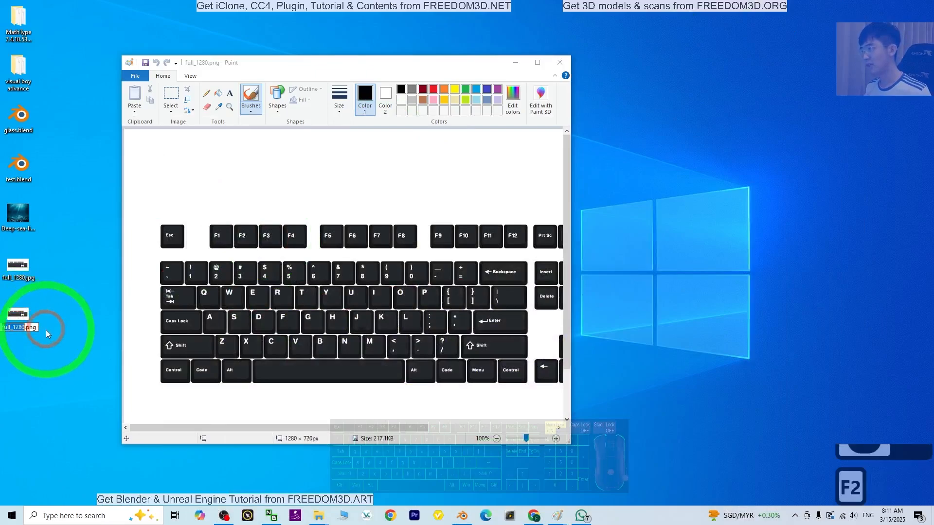
type("texture")
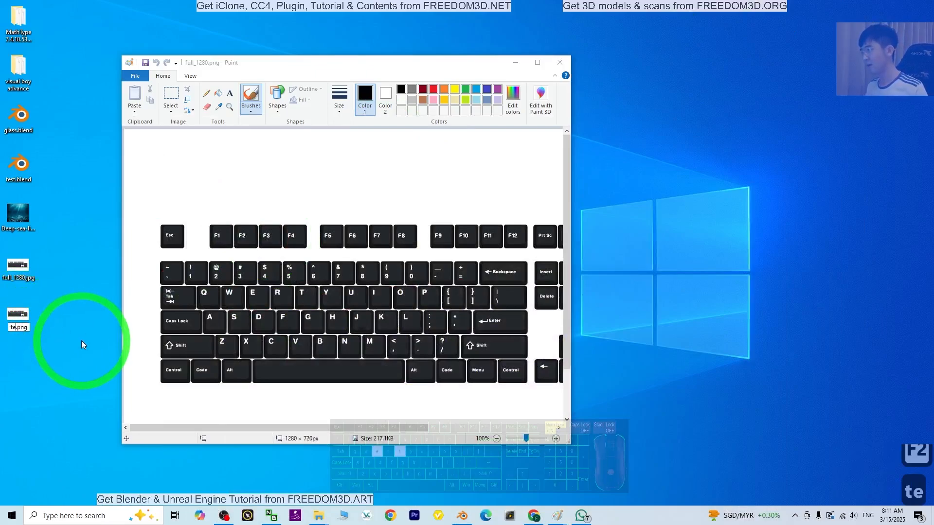
key("Return")
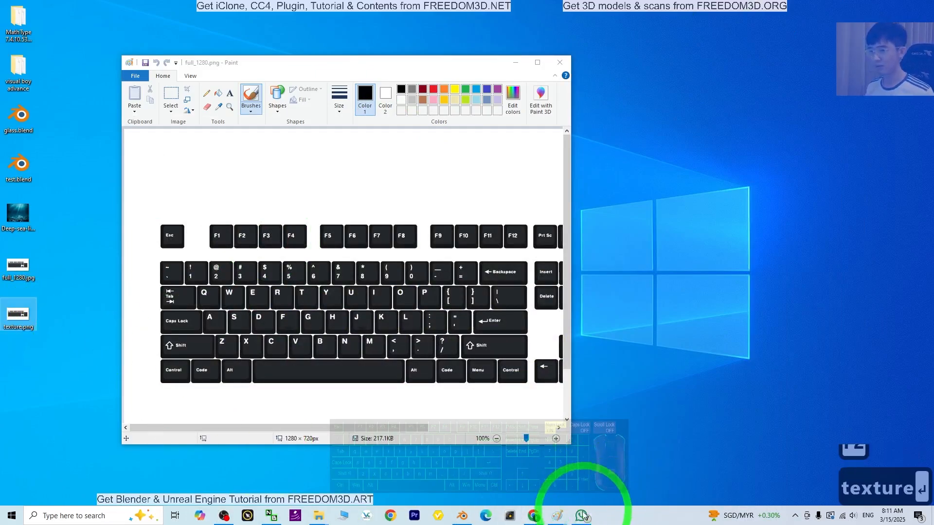
- Back in Blender, replace the keyboard's material with a new one using texture.png from the Desktop as its Base Color image texture
left_click(462, 516)
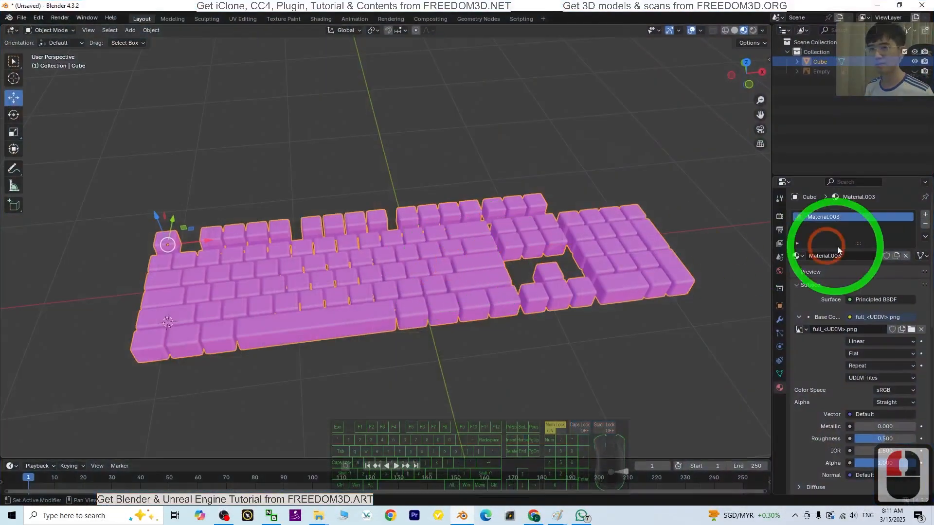
left_click(925, 227)
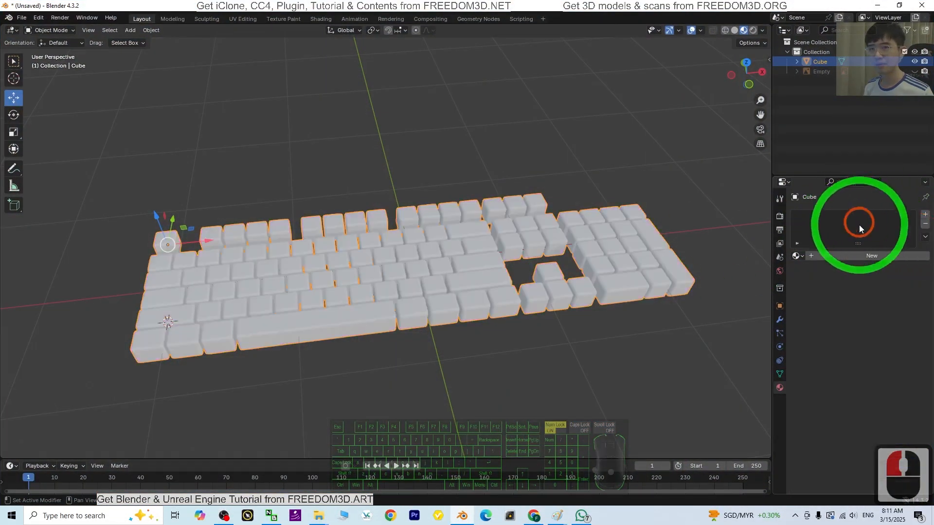
left_click(821, 253)
left_click(849, 317)
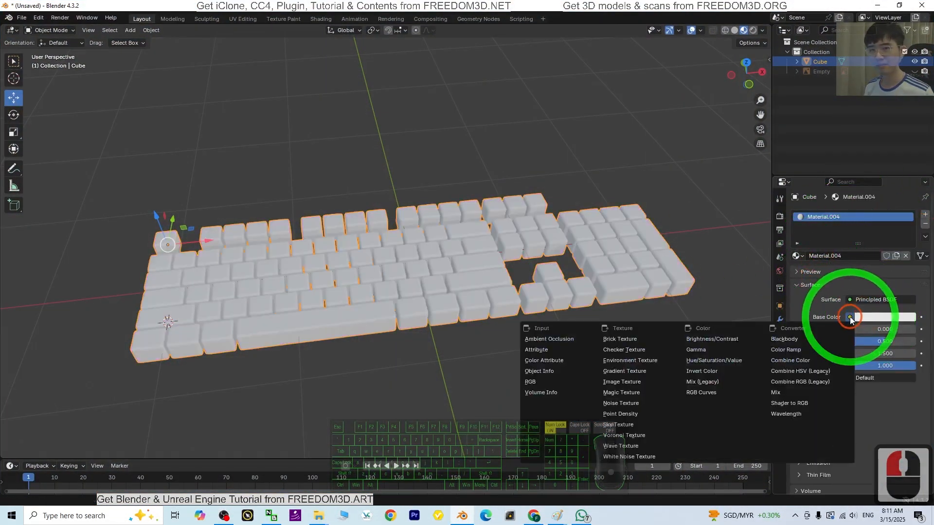
left_click(621, 382)
left_click(900, 330)
left_click(246, 177)
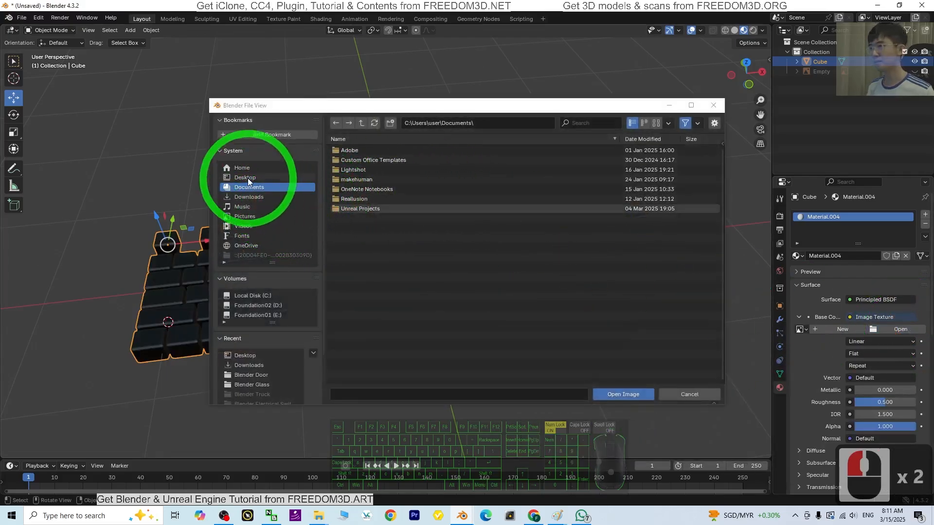
left_click(359, 239)
double_click(357, 237)
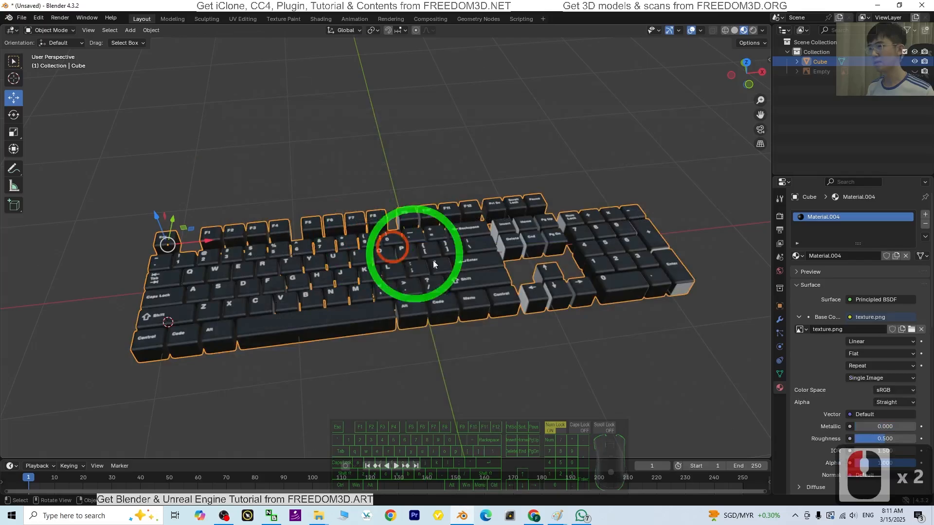
- Select all of the keyboard's UVs in the UV Editing workspace and scale them up very slightly over texture.png
middle_click_drag(474, 269, 378, 351)
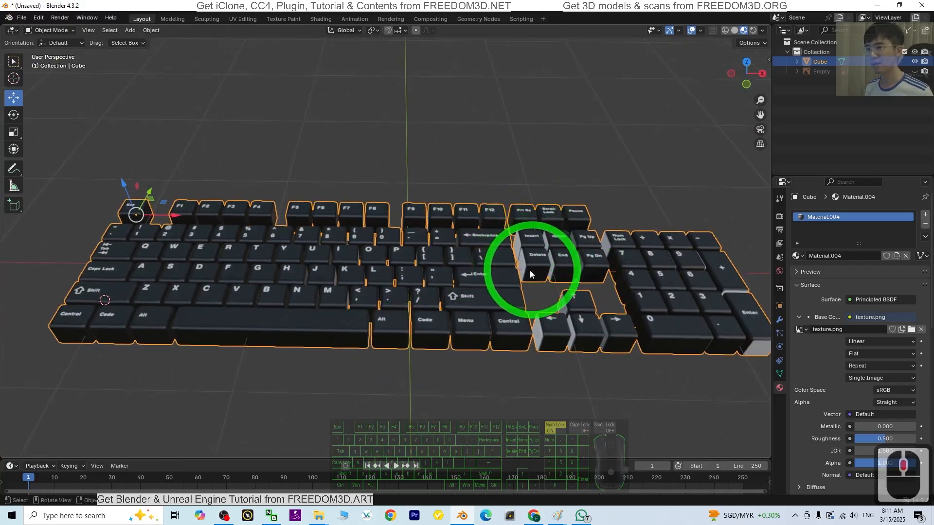
middle_click_drag(281, 339, 175, 136)
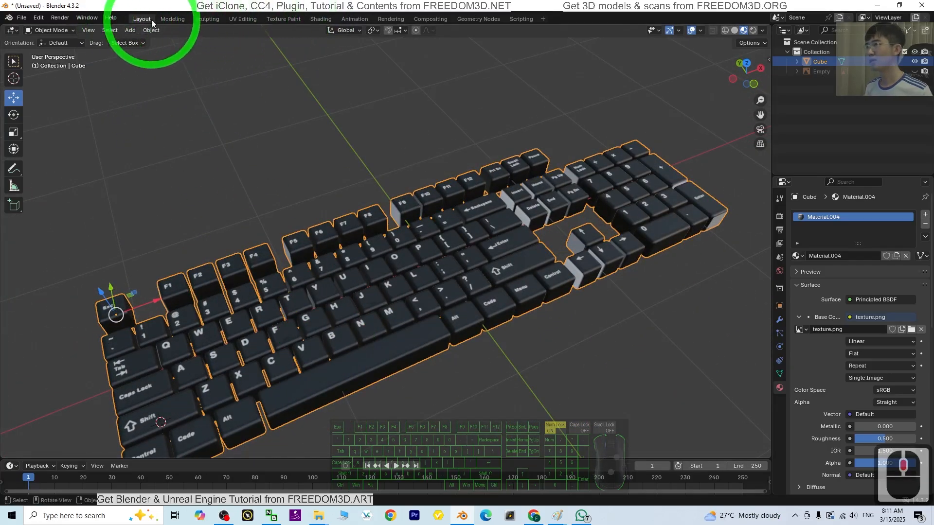
left_click(242, 18)
scroll(535, 291, "up", 2)
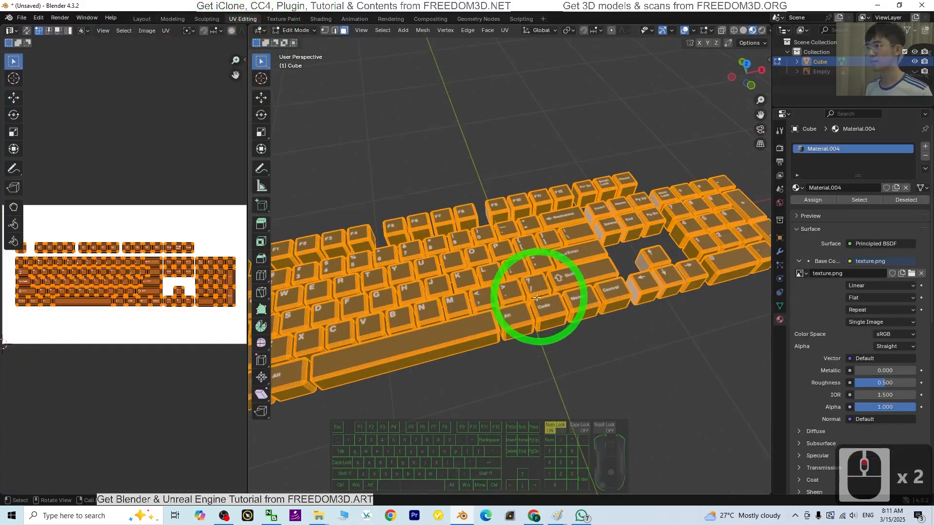
middle_click_drag(536, 327, 642, 355)
left_click(159, 325)
key("a")
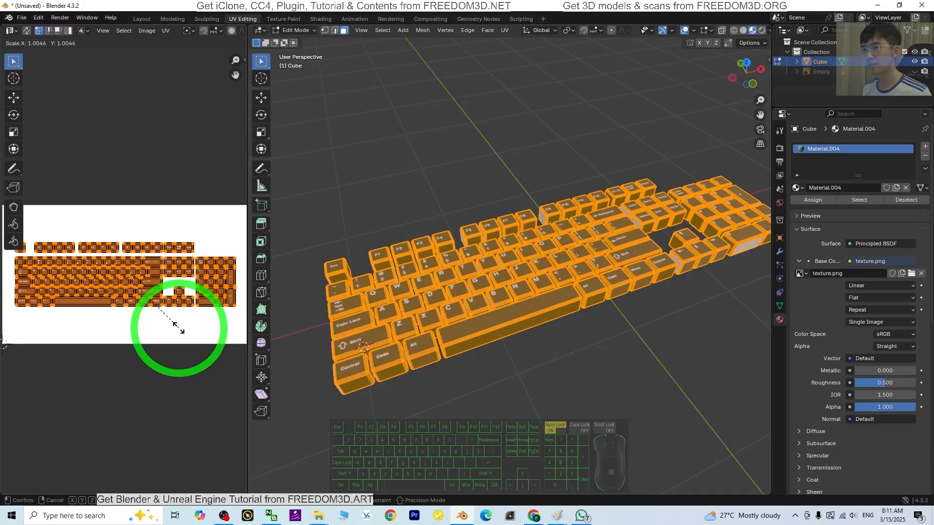
left_click(178, 327)
- Deselect the faces and examine how the texture sits on the tops and sides of the keys from several angles
middle_click_drag(501, 413, 551, 376)
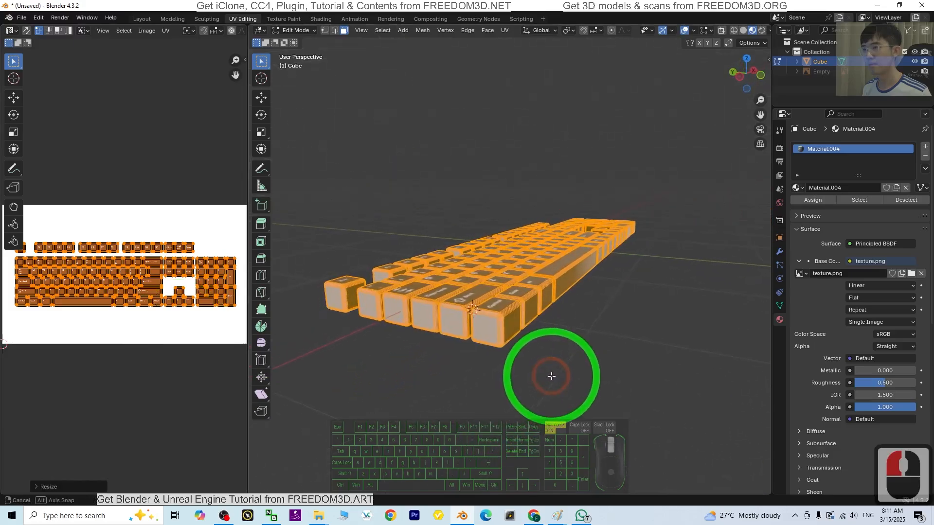
left_click(705, 365)
middle_click_drag(683, 290, 541, 347)
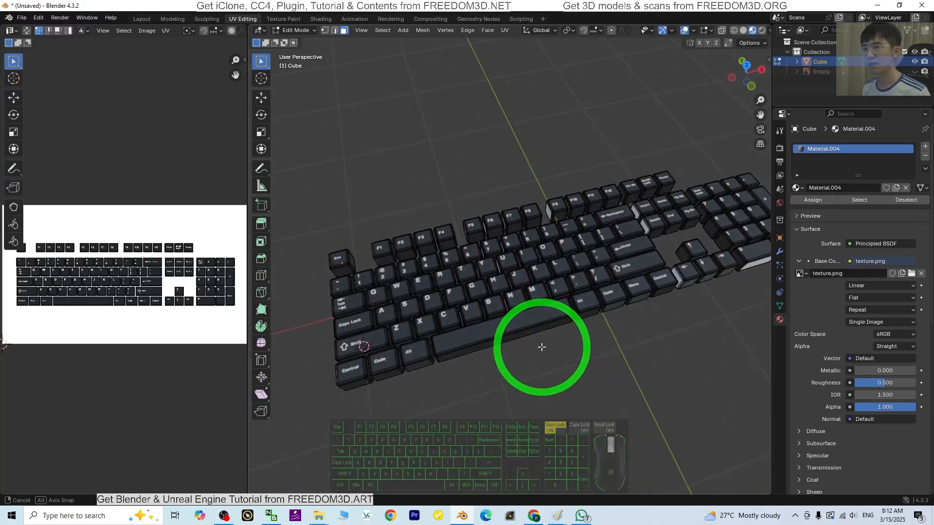
scroll(573, 305, "up", 4)
scroll(557, 348, "down", 4)
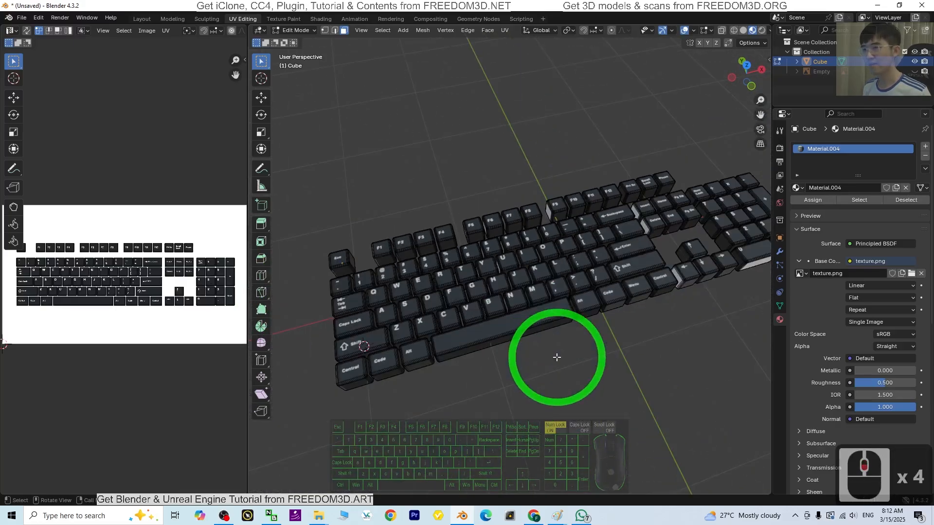
scroll(557, 358, "down", 1)
middle_click_drag(544, 371, 595, 325)
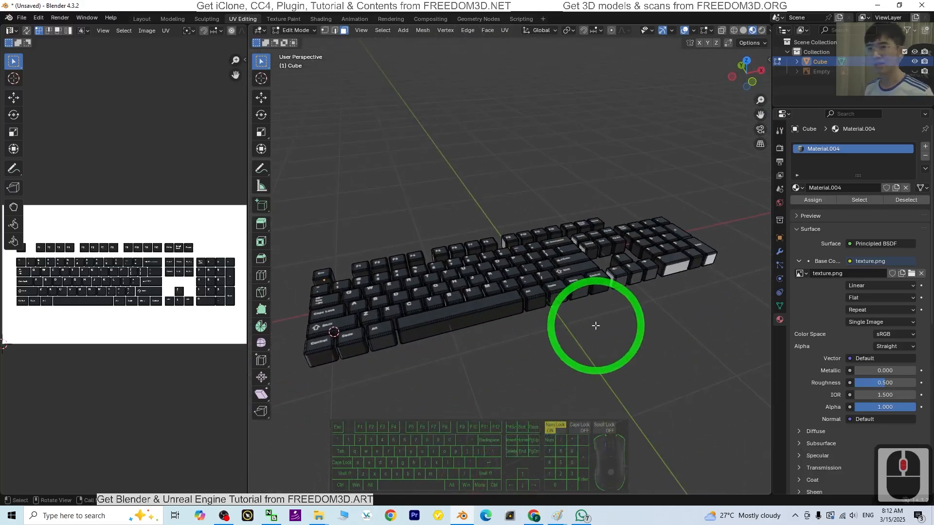
scroll(594, 322, "up", 3)
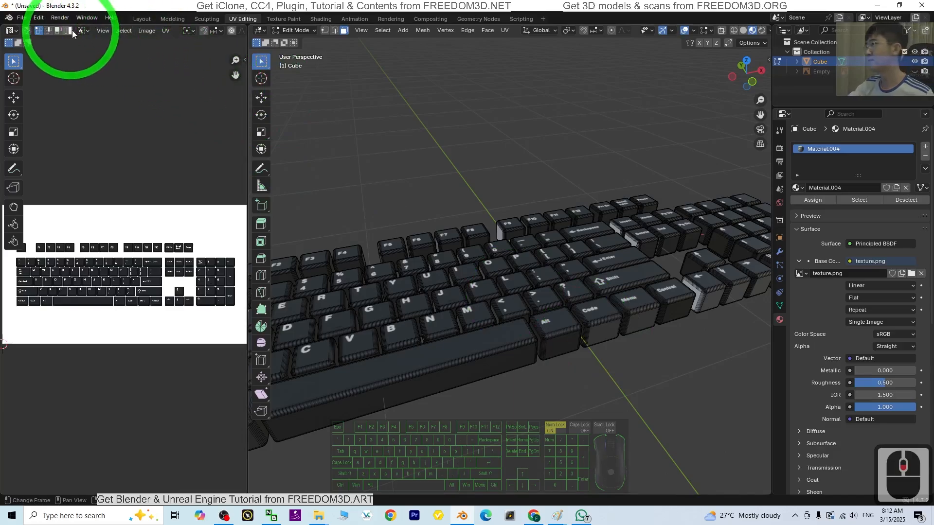
- Put the keyboard in Object Mode and return to the Layout workspace
left_click(291, 31)
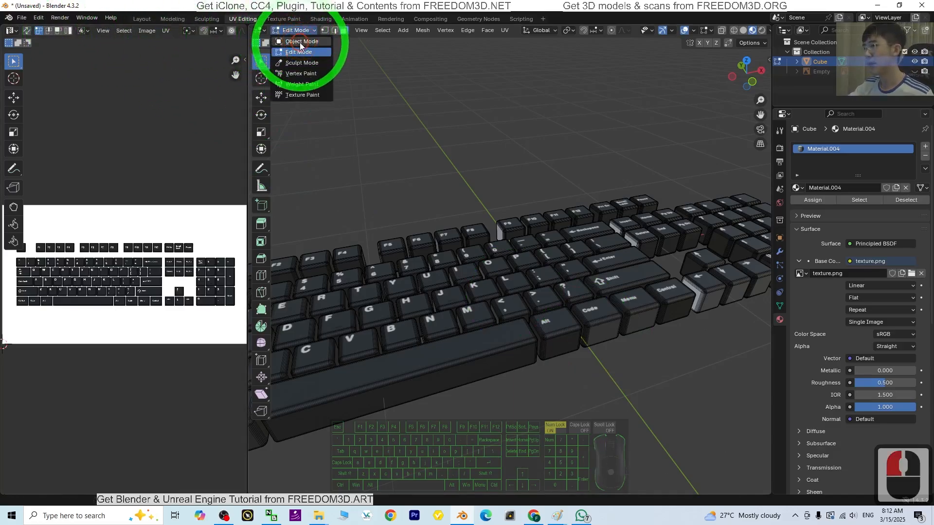
left_click(299, 42)
scroll(468, 371, "down", 3)
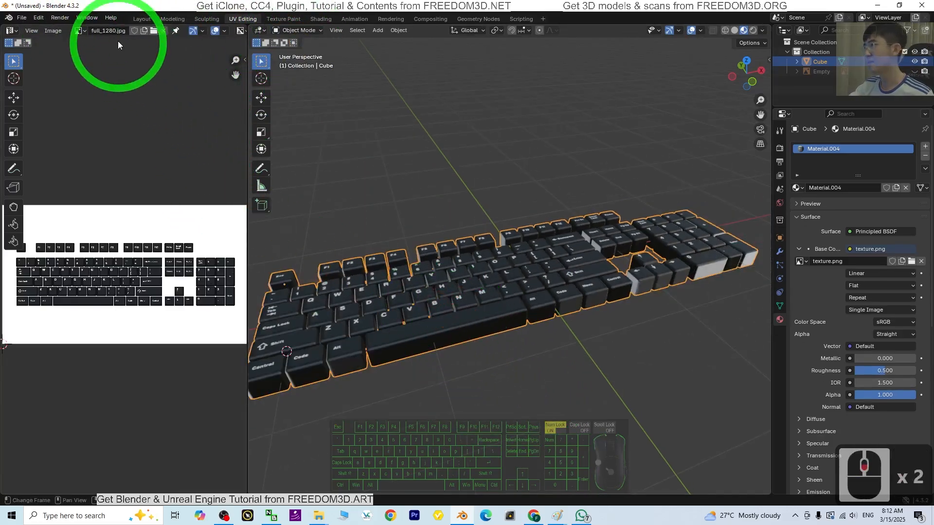
left_click(141, 18)
left_click(432, 291)
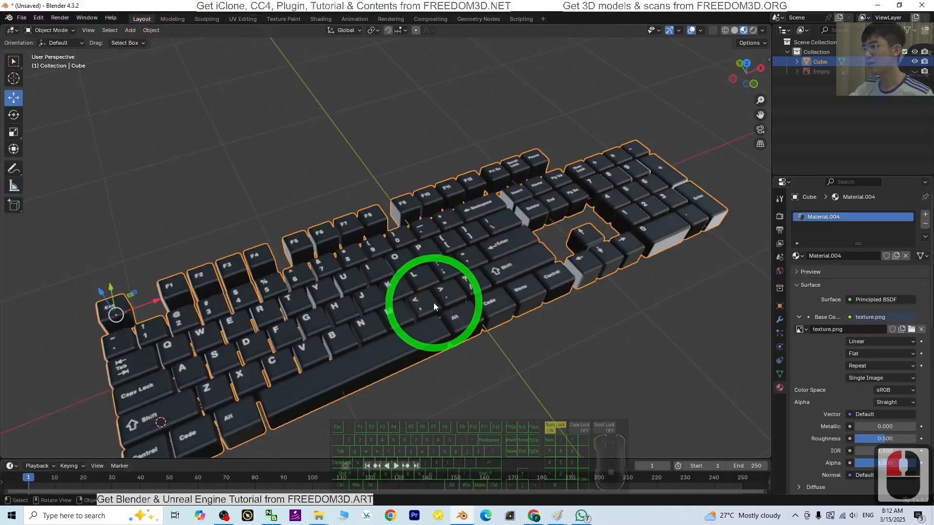
left_click(247, 19)
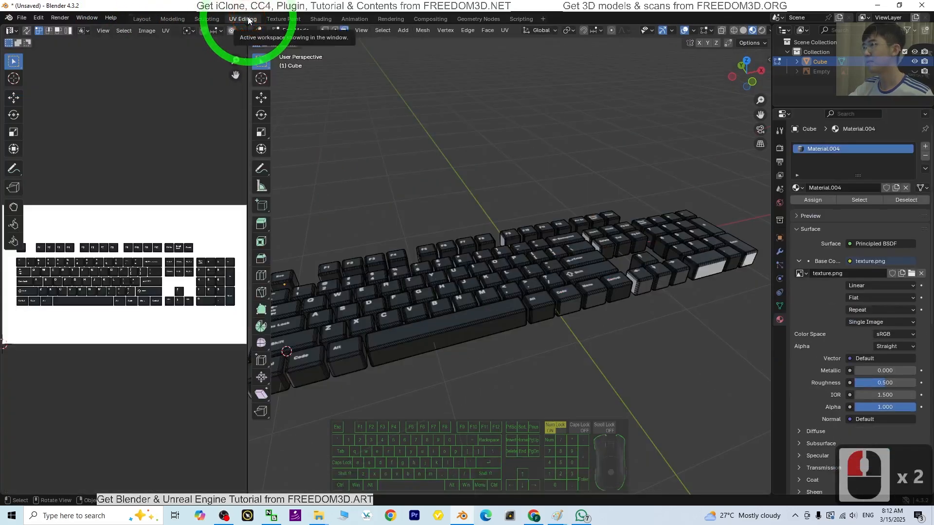
left_click(302, 30)
left_click(209, 20)
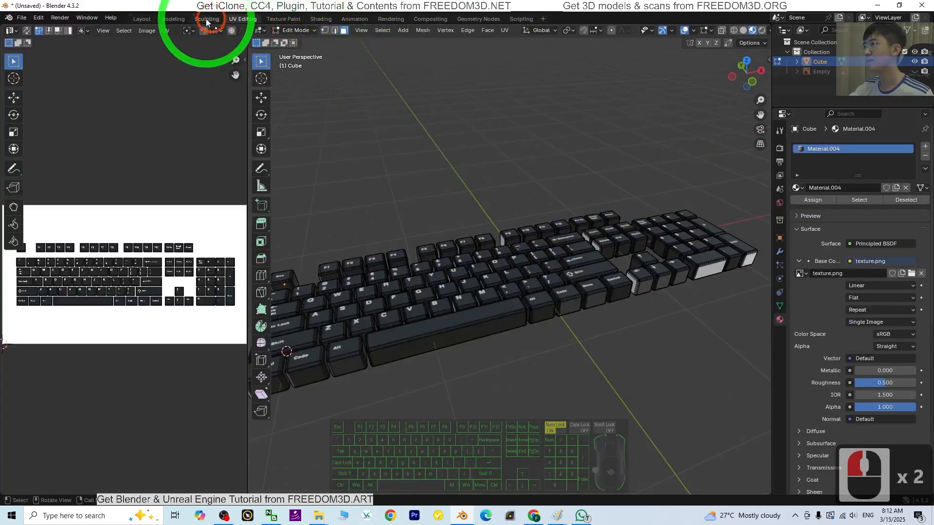
left_click(148, 20)
left_click(476, 249)
scroll(479, 273, "down", 2)
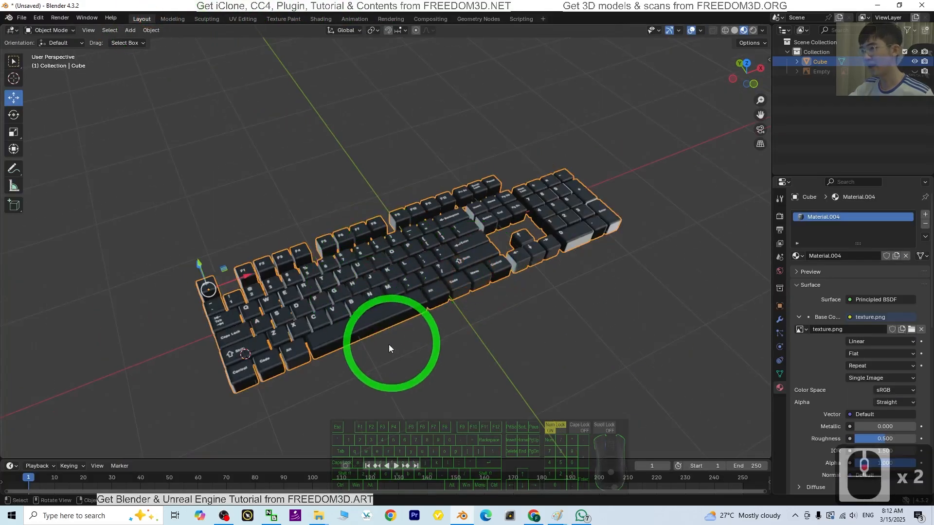
- Select the entire keyboard mesh in Edit Mode and separate it by loose parts
scroll(384, 338, "up", 3)
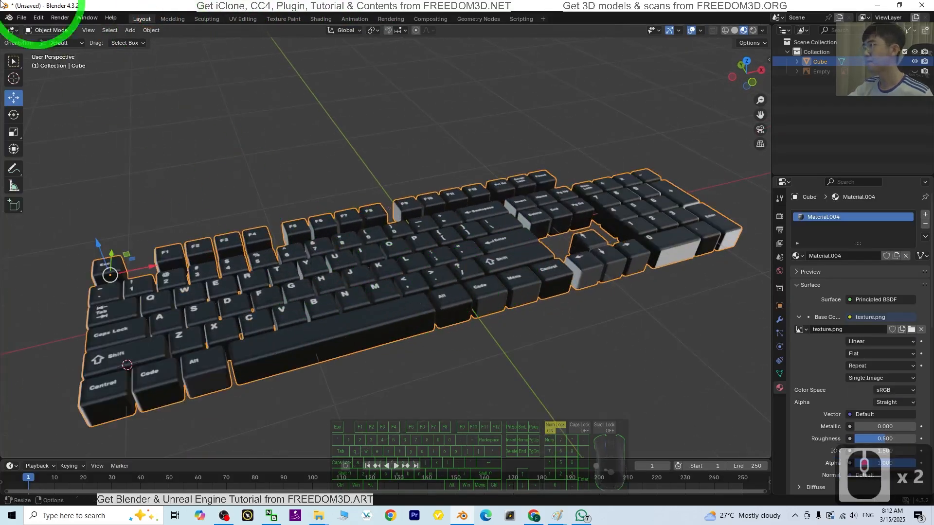
left_click(47, 30)
left_click(53, 41)
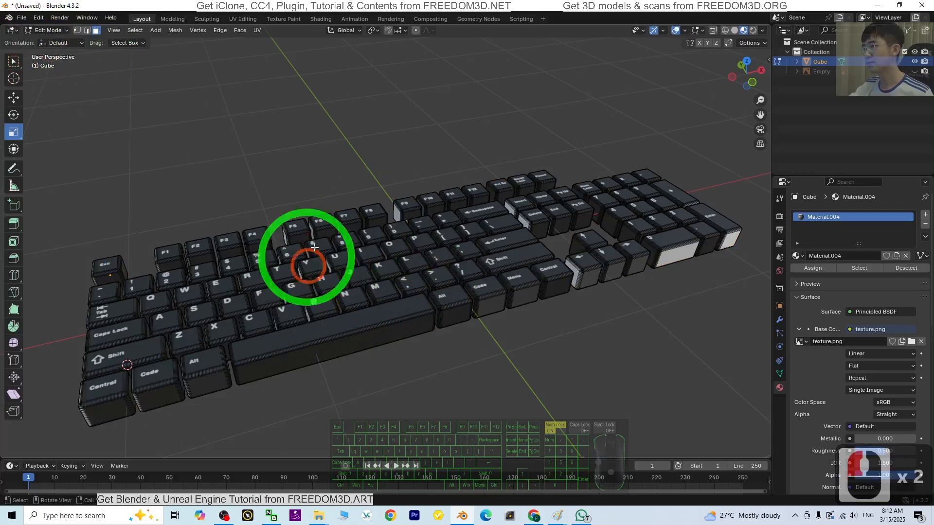
key("a")
right_click(355, 271)
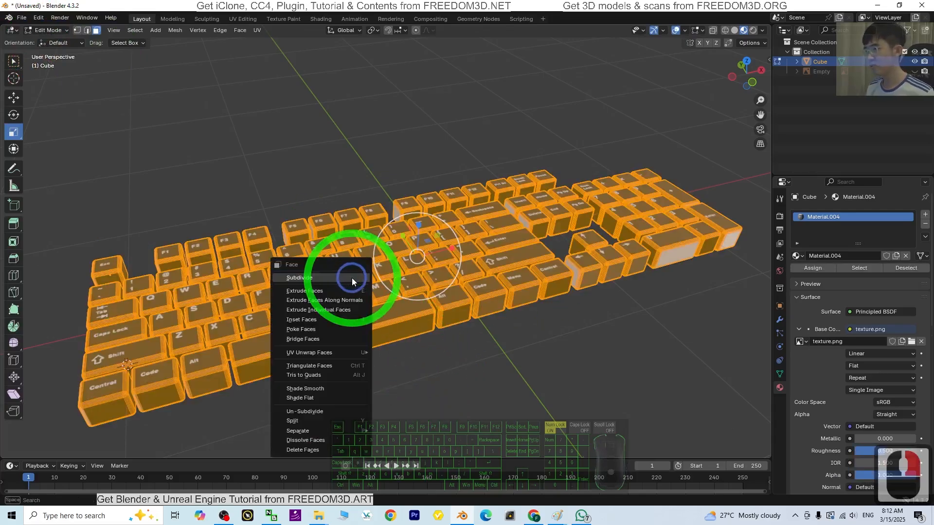
mouse_move(319, 432)
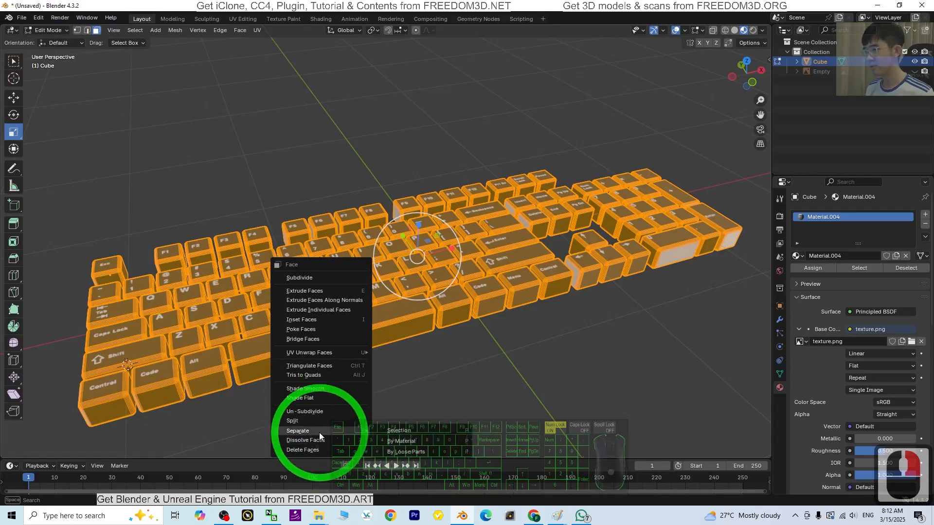
left_click(410, 452)
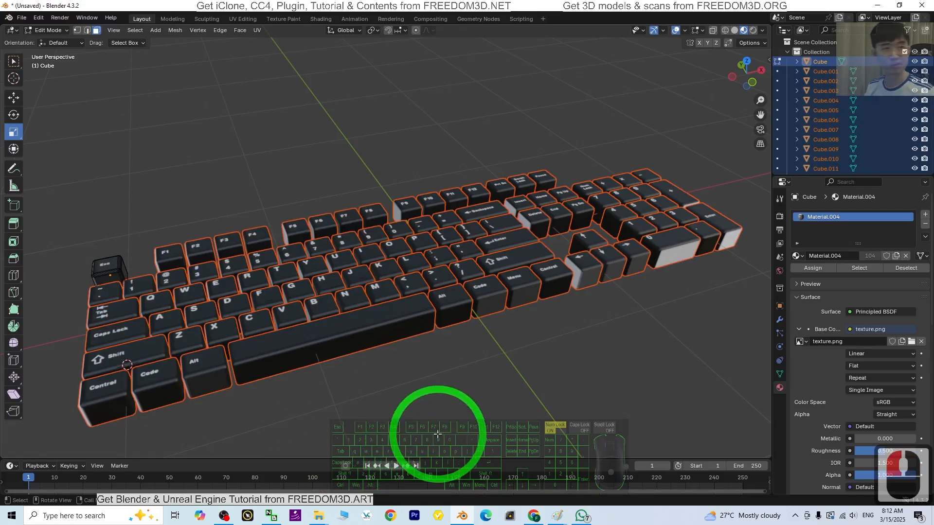
- Return to Object Mode and select individual letter keys to check that they are separate objects
middle_click_drag(427, 321, 258, 284)
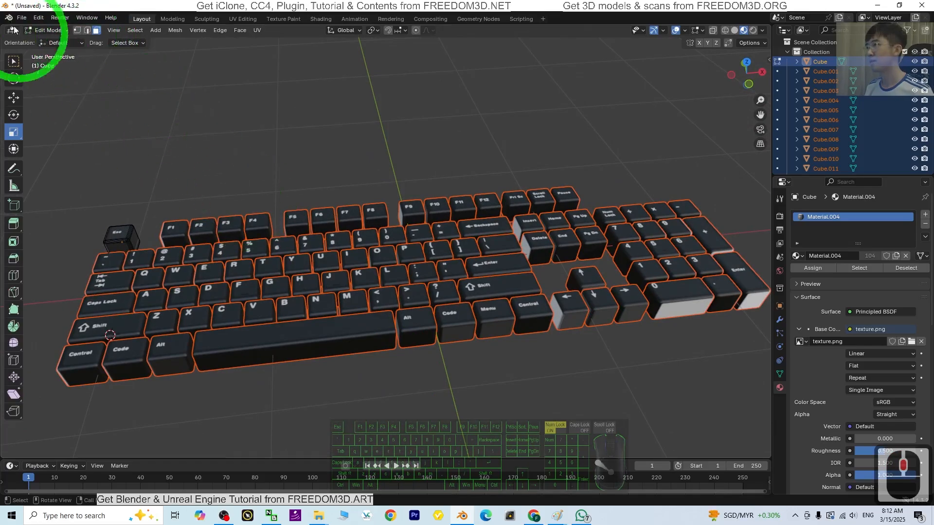
left_click(62, 37)
left_click(49, 47)
left_click(382, 287)
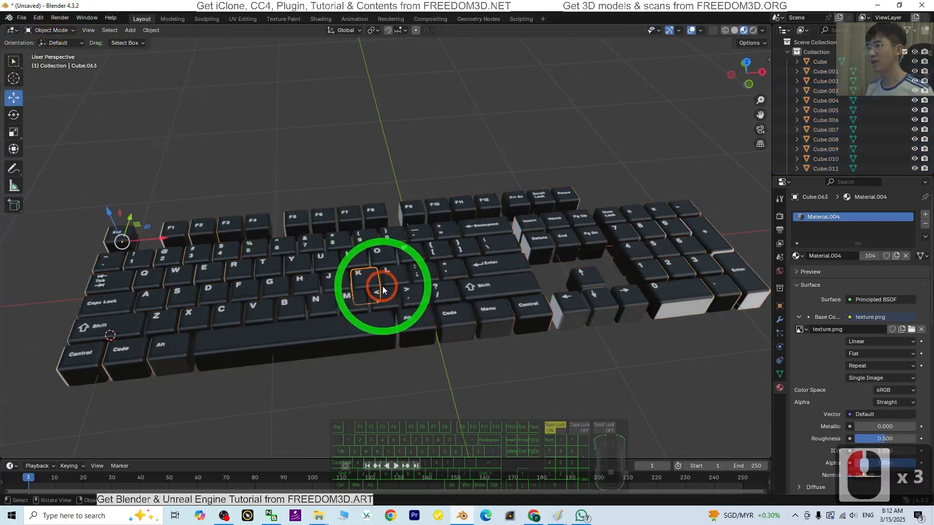
left_click(403, 280)
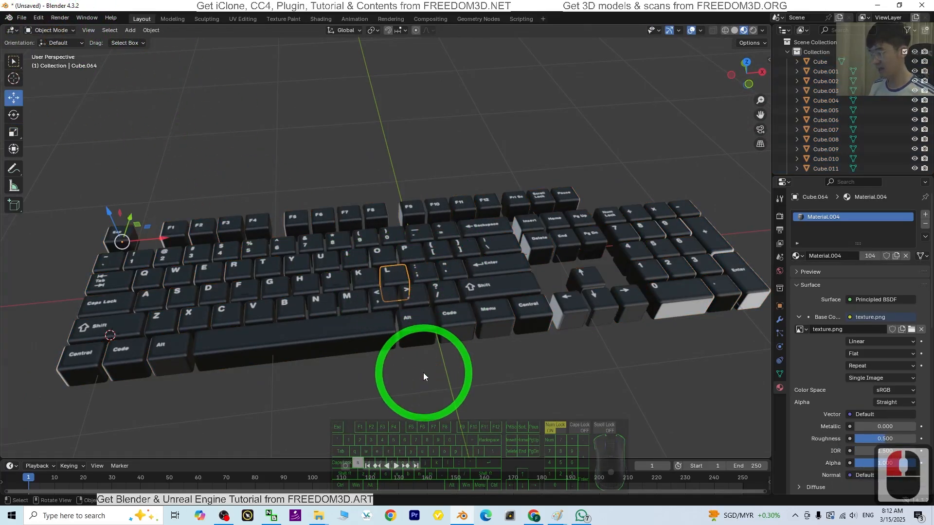
- Set the origin of every key object to its Center of Mass (Volume), and clear the selection
key("a")
right_click(414, 273)
mouse_move(358, 251)
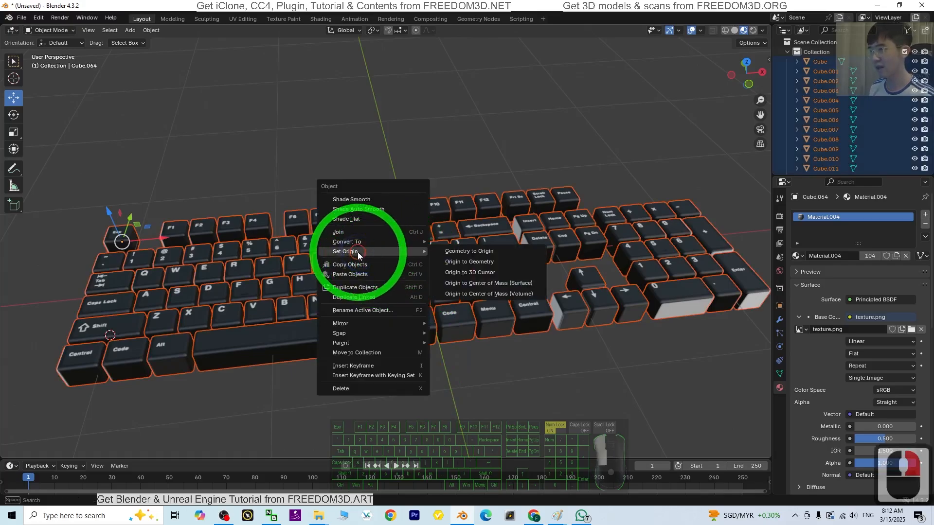
left_click(482, 294)
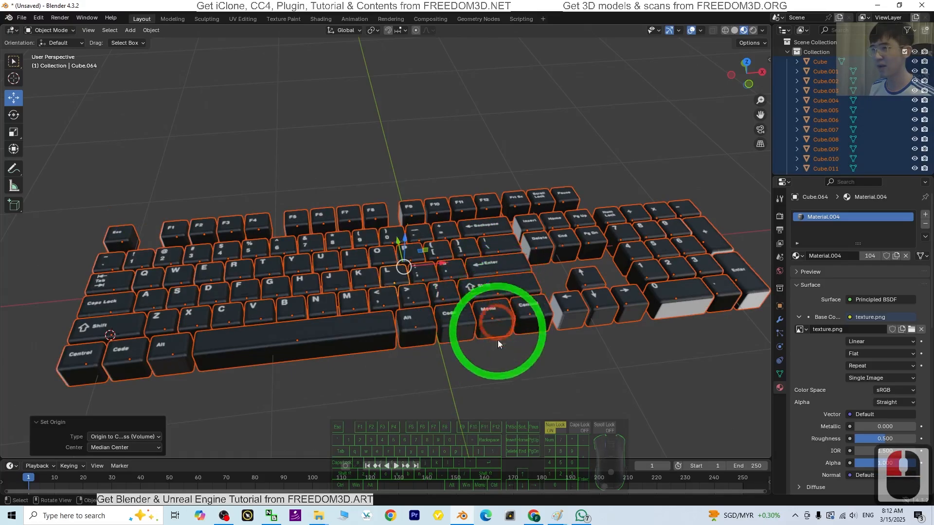
left_click(500, 371)
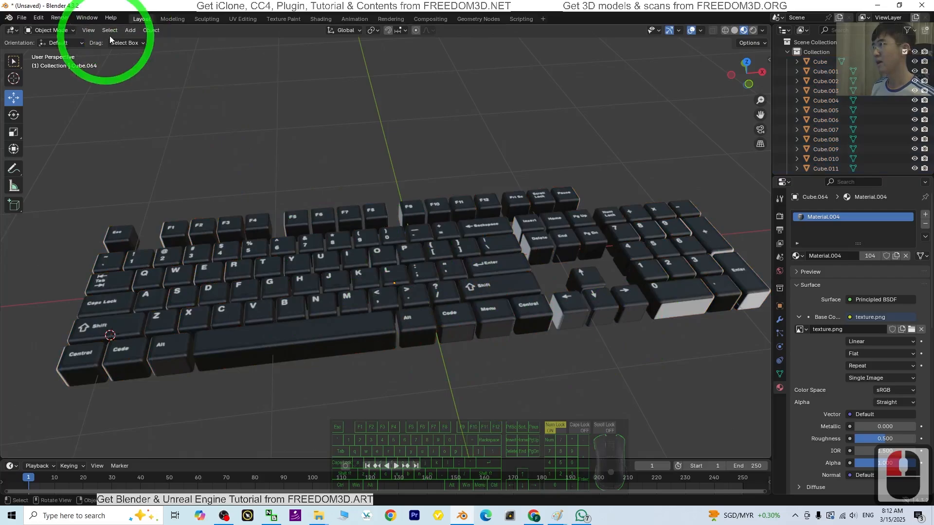
- Add a 2 m cube mesh at the 3D cursor beside the keys
left_click(130, 30)
left_click(144, 42)
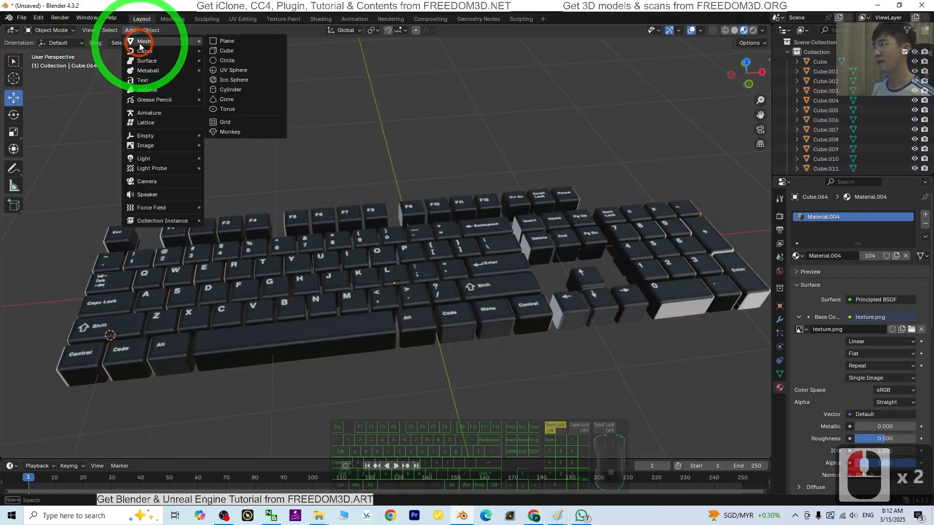
left_click(233, 50)
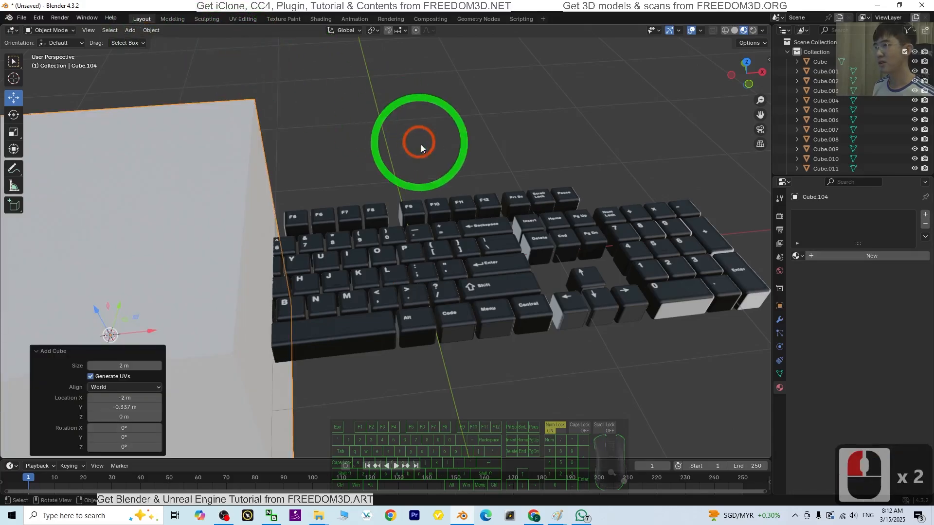
scroll(355, 271, "down", 4)
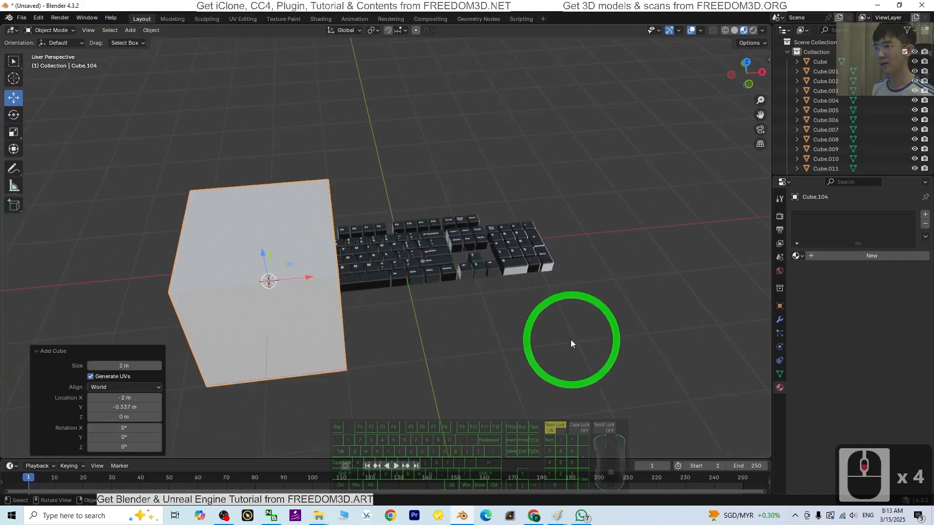
scroll(523, 342, "down", 2)
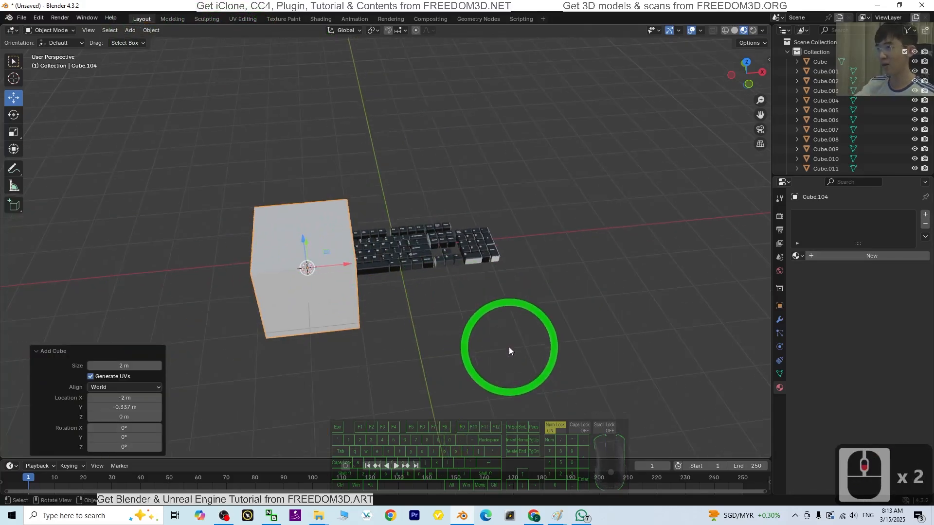
left_click(328, 296)
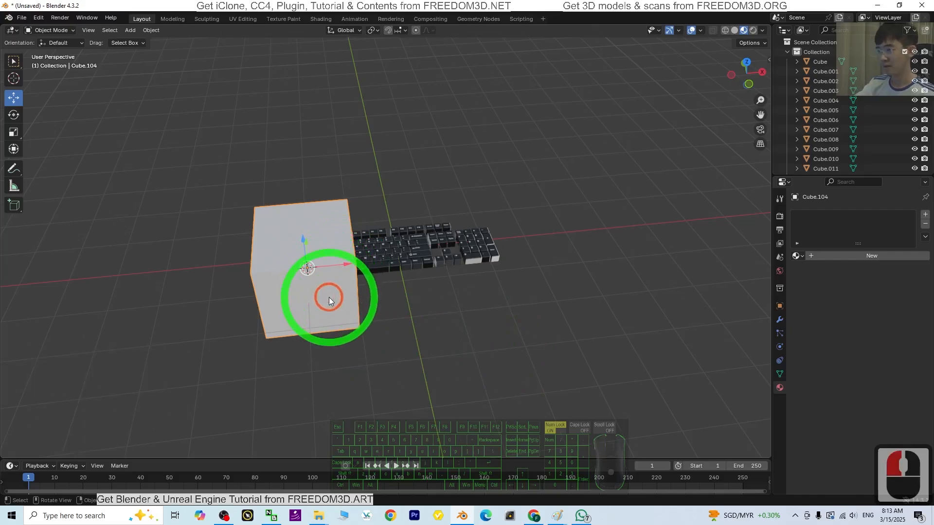
scroll(481, 241, "up", 3)
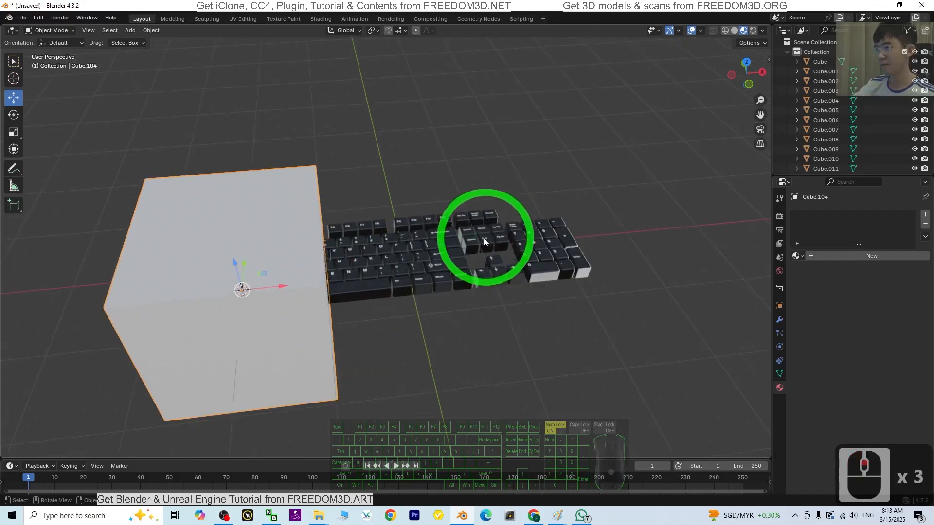
- Snap the 3D cursor to the world origin
key("shift+s")
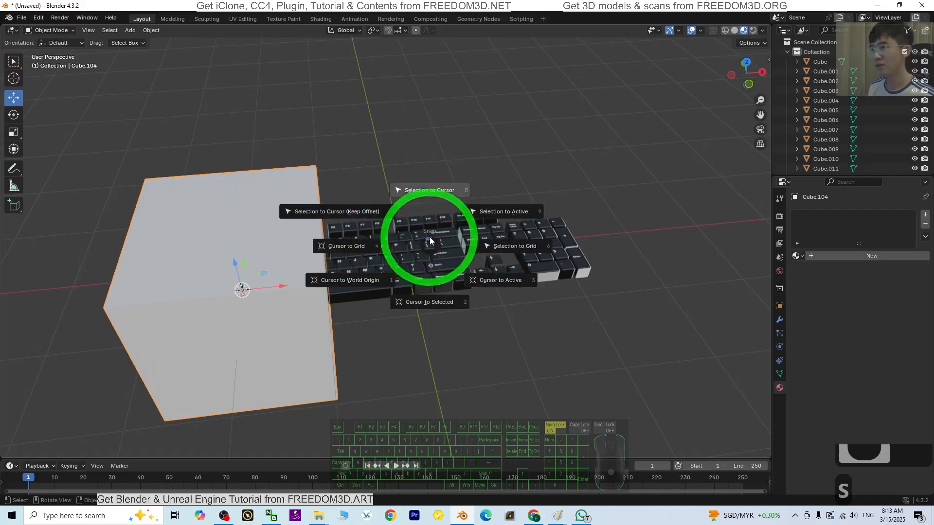
left_click(354, 281)
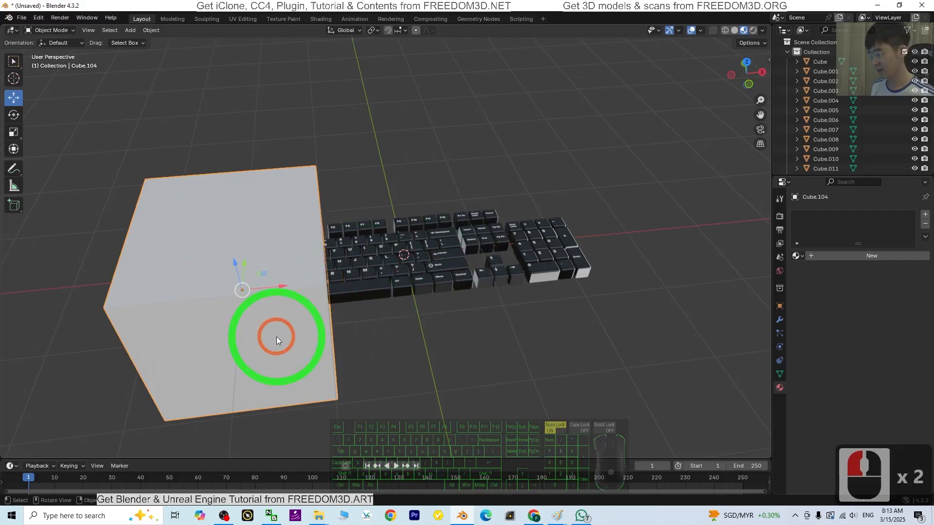
right_click(276, 337)
mouse_move(276, 337)
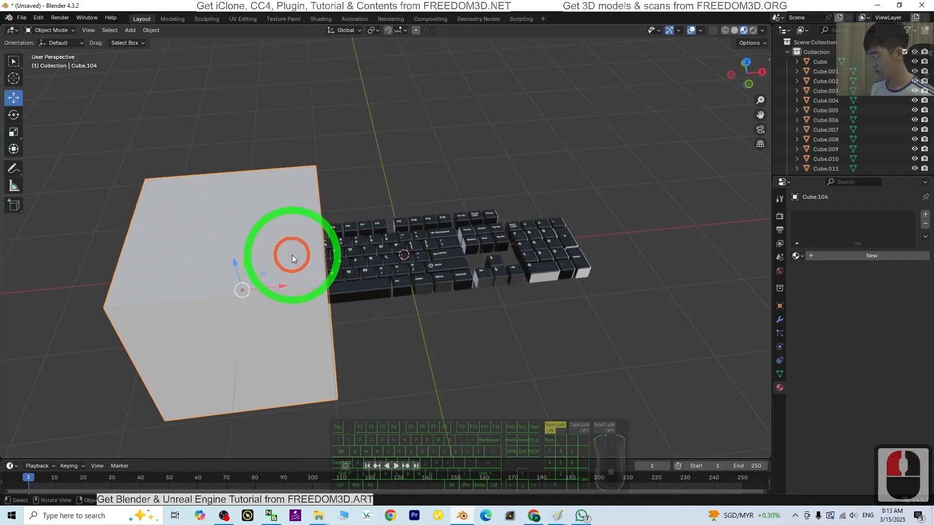
- Snap the selected cube to the 3D cursor so it sits at the world origin
key("shift+s")
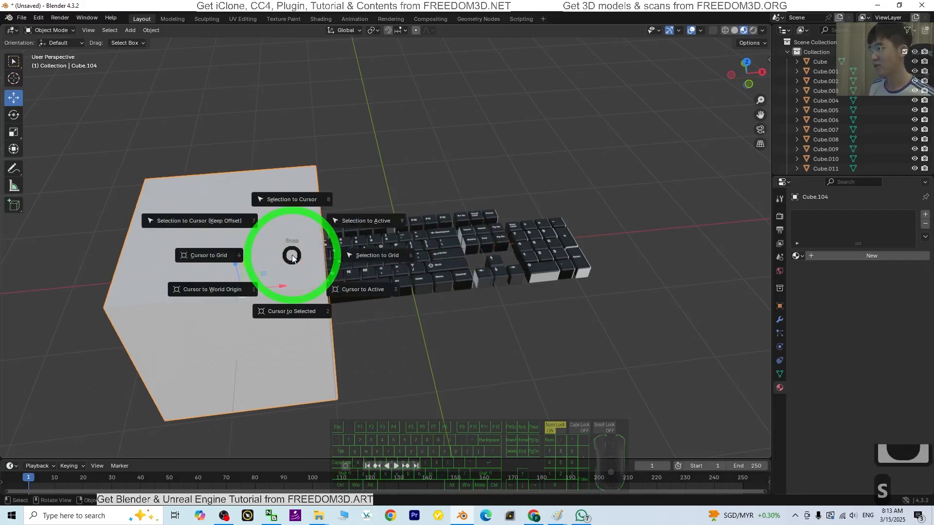
left_click(286, 203)
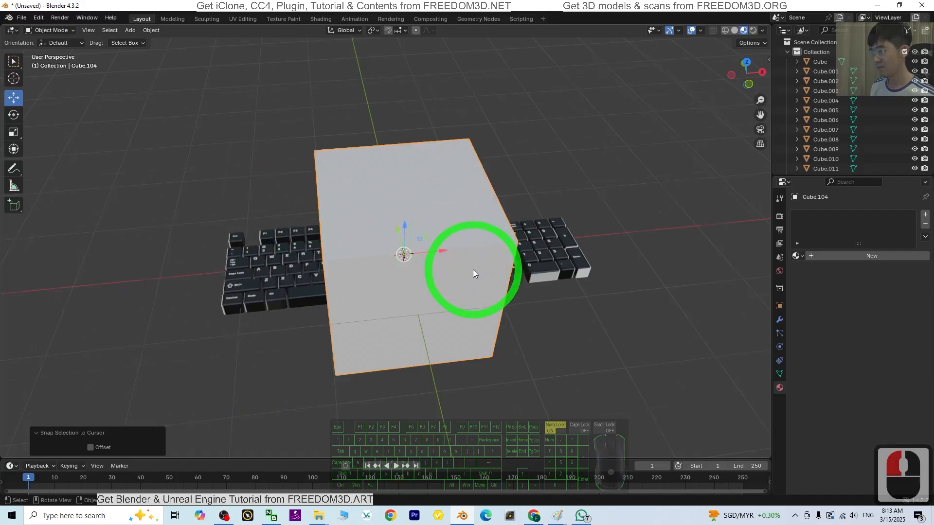
middle_click_drag(473, 269, 396, 318)
- Enter Edit Mode and flatten the cube into a thin slab by scaling it to about 0.037 along Z
left_click(61, 32)
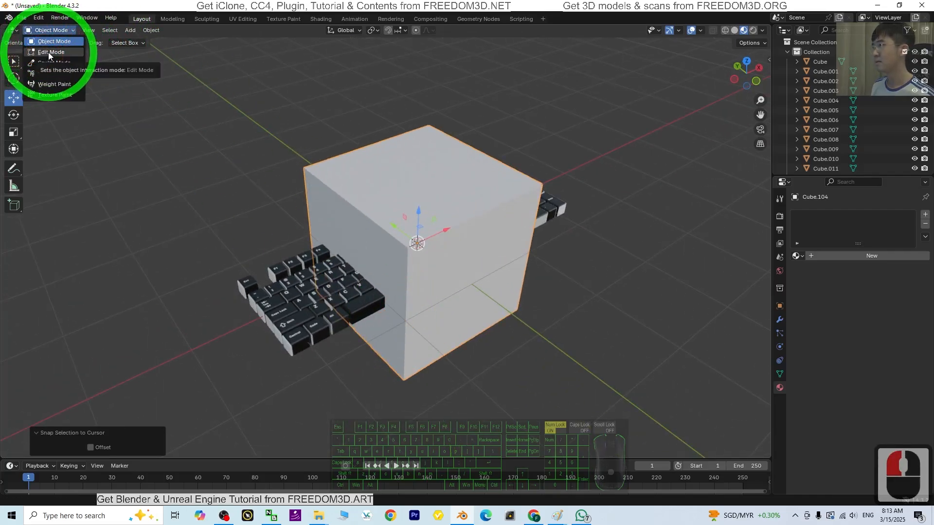
left_click(50, 52)
key("s")
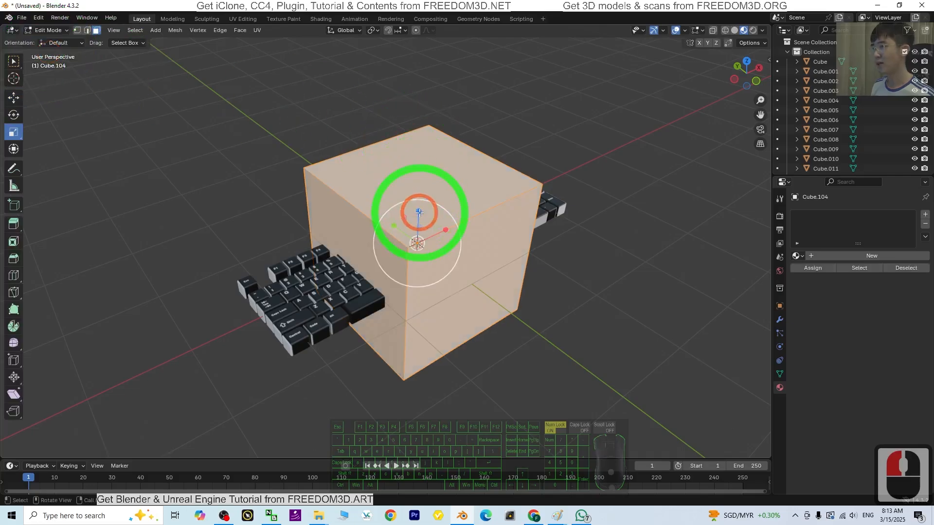
key("z")
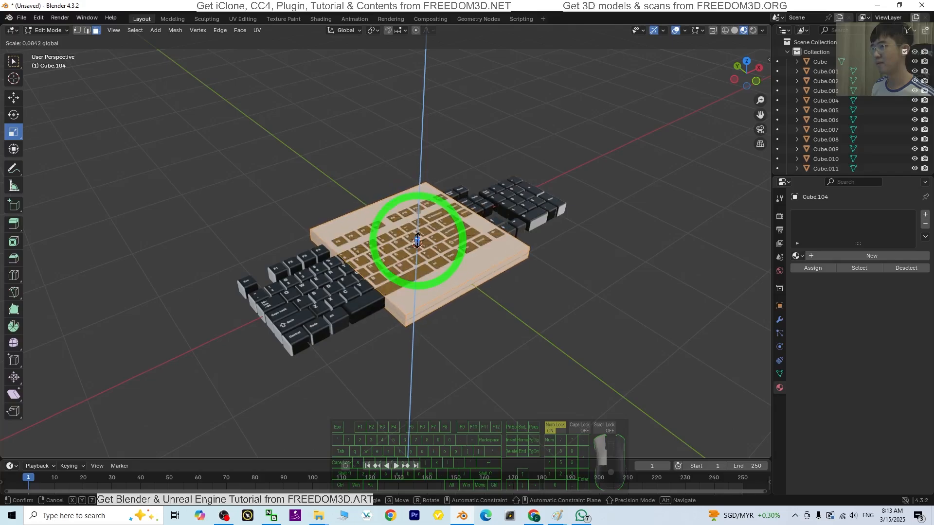
left_click(416, 242)
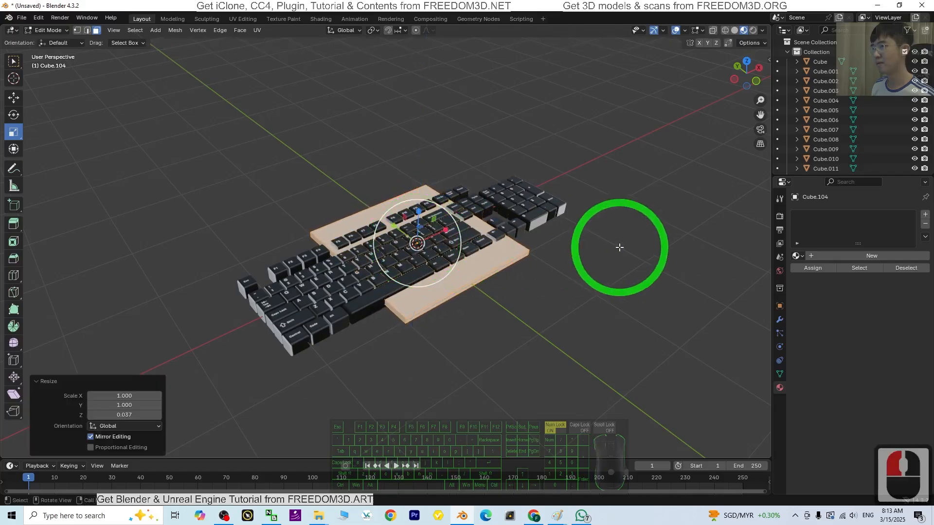
- Fit the slab around the keys by scaling it about 2.379 along X and about 0.699 along Y
middle_click_drag(619, 243, 439, 268)
key("s")
key("x")
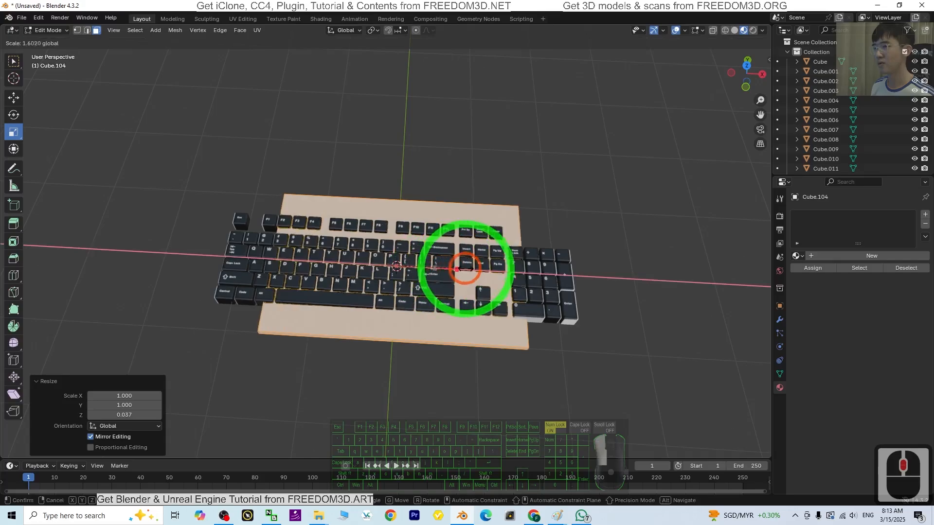
left_click(496, 273)
middle_click_drag(401, 304, 388, 227)
key("s")
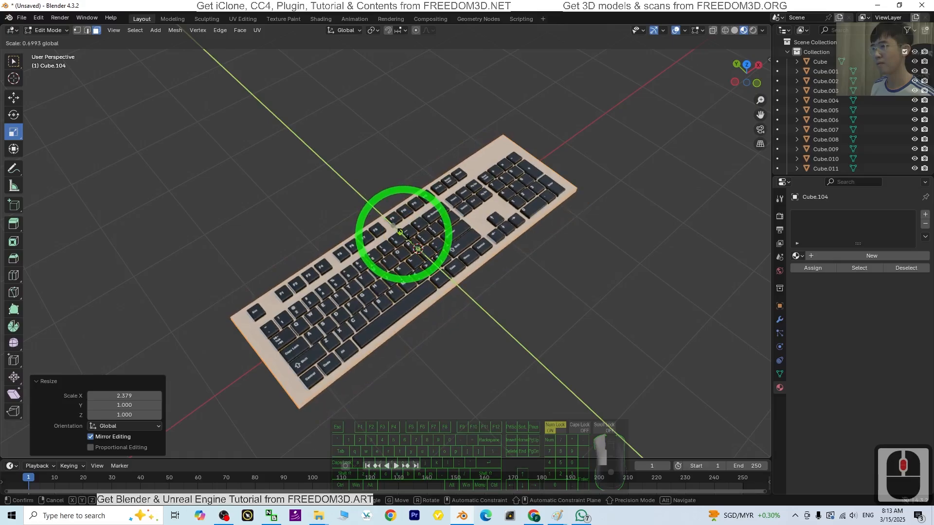
key("y")
left_click(400, 231)
- Thicken the slab by scaling it about 1.640 along Z, and scale it back down slightly so the keys protrude
middle_click_drag(533, 333, 441, 225)
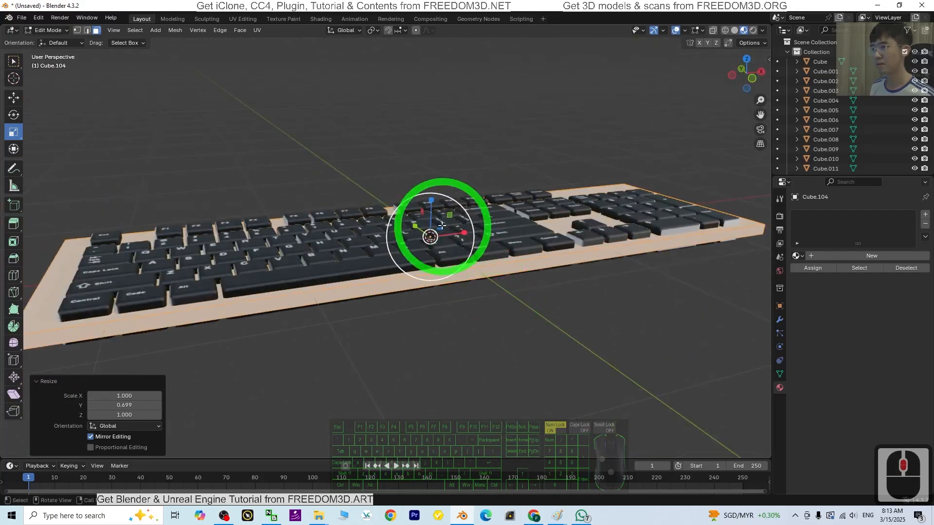
left_click_drag(432, 200, 431, 196)
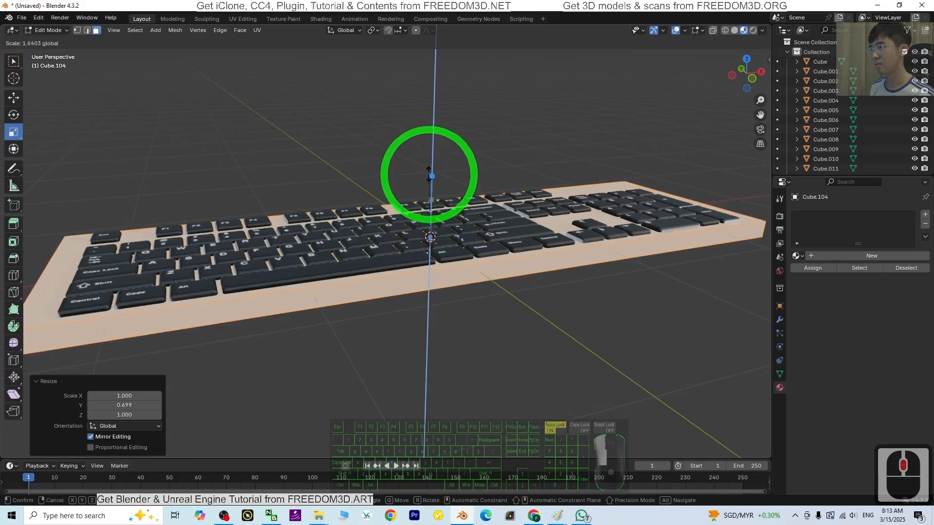
left_click_drag(428, 174, 429, 174)
scroll(557, 246, "down", 2)
middle_click_drag(527, 265, 465, 247)
scroll(510, 308, "up", 3)
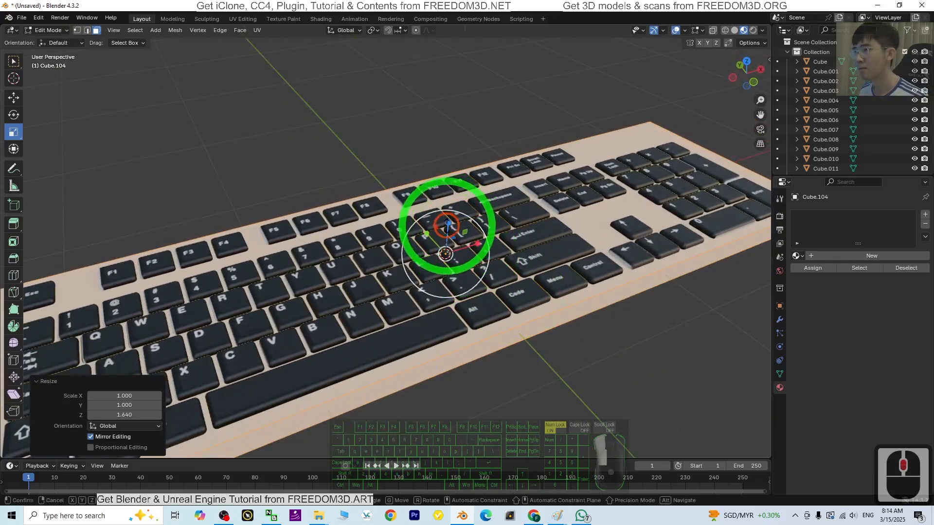
key("z")
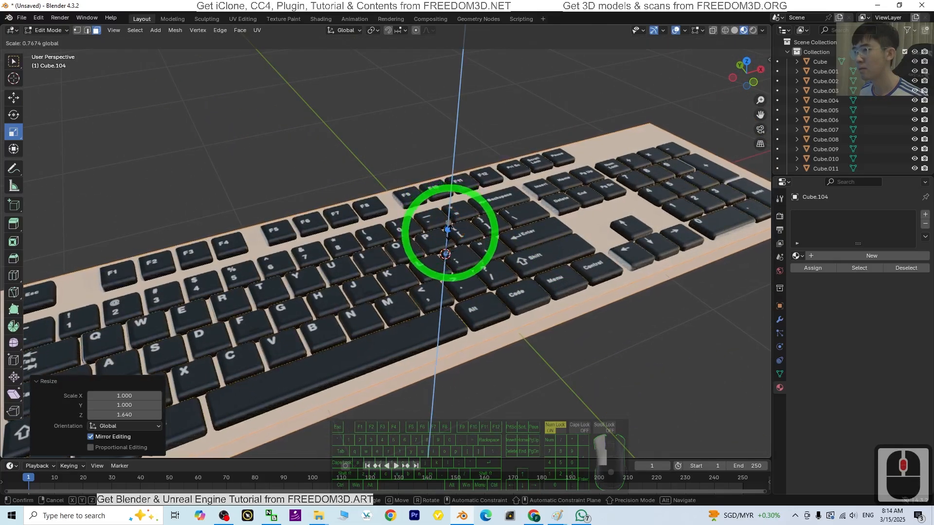
left_click(446, 254)
- Select the slab's bottom face and move it about -0.067 m along Z to deepen the base
middle_click_drag(446, 253, 509, 218)
left_click(522, 220)
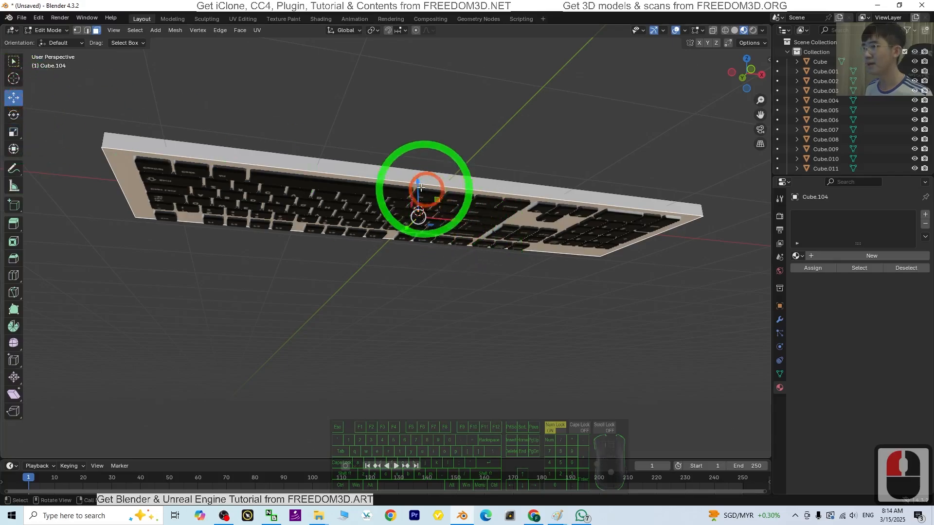
left_click_drag(416, 179, 419, 189)
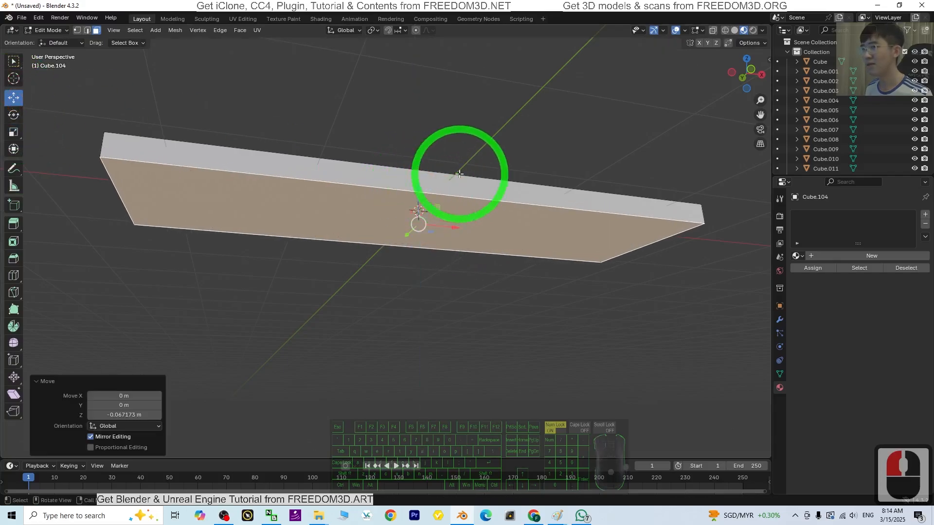
- Select the base's two short end faces and scale them to about 0.961 along X to narrow the side margins
middle_click_drag(461, 173, 121, 313)
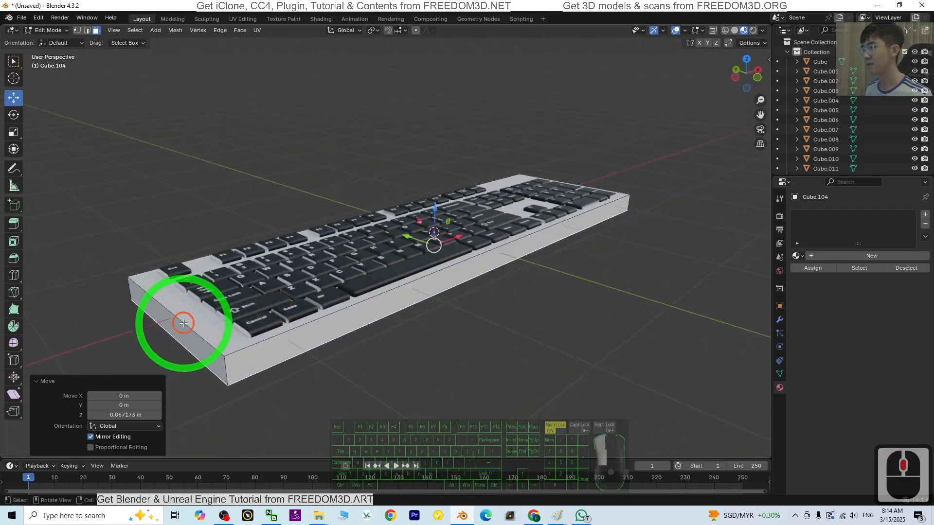
middle_click_drag(591, 274, 355, 330)
left_click(13, 132)
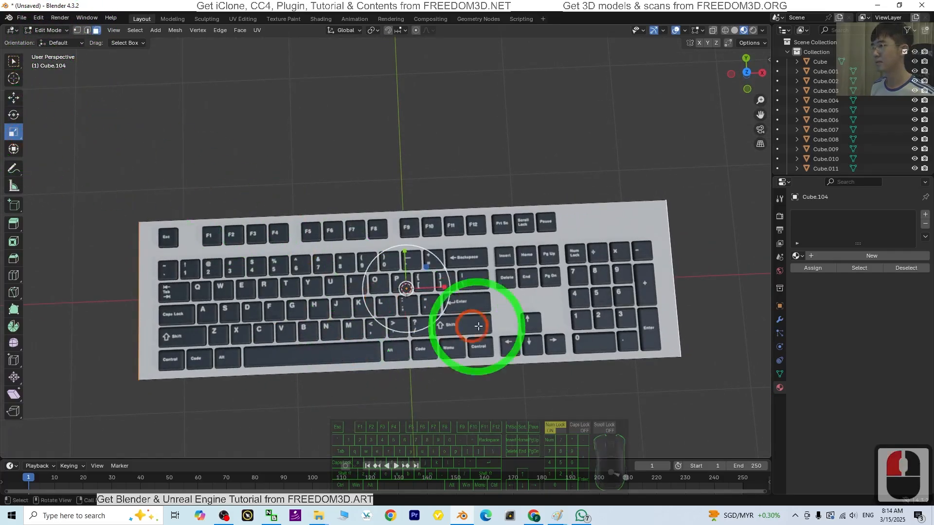
left_click_drag(448, 288, 444, 288)
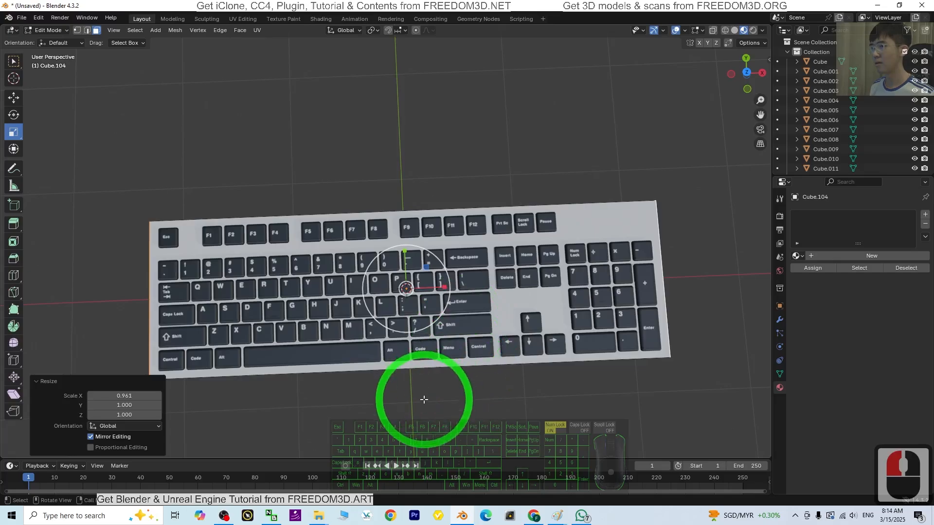
- Scale the end faces to about 0.661 along Z to lower the base, and return to Object Mode
middle_click_drag(417, 392, 441, 198)
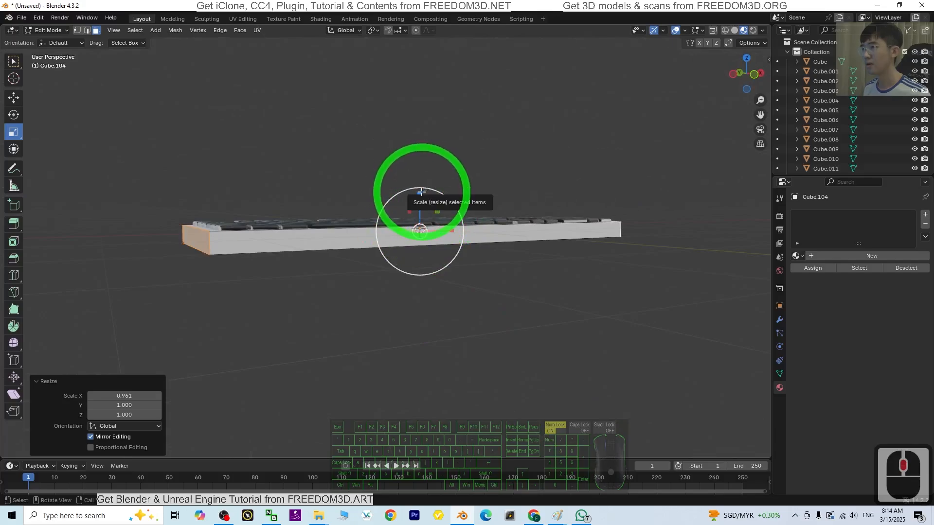
mouse_move(421, 192)
left_mouse_down()
mouse_move(422, 218)
mouse_move(423, 203)
left_mouse_up()
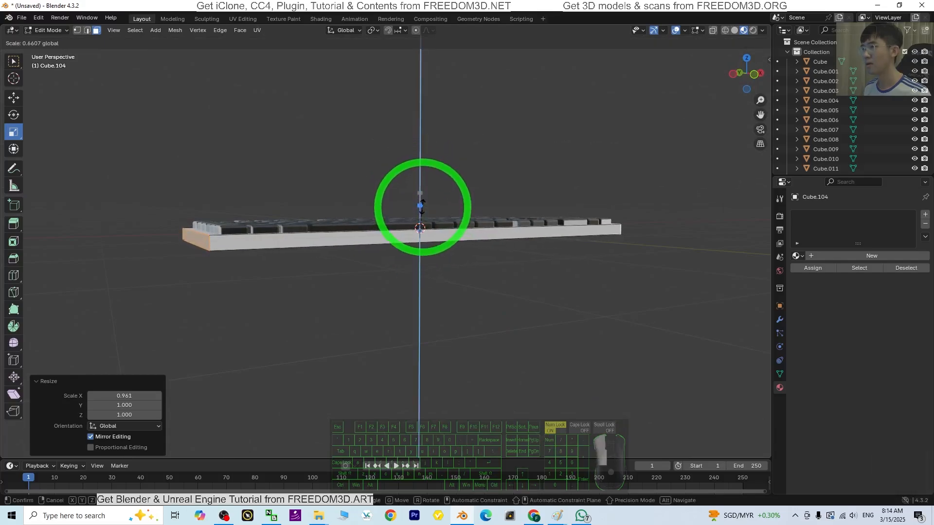
middle_click_drag(423, 202, 436, 353)
scroll(436, 353, "up", 2)
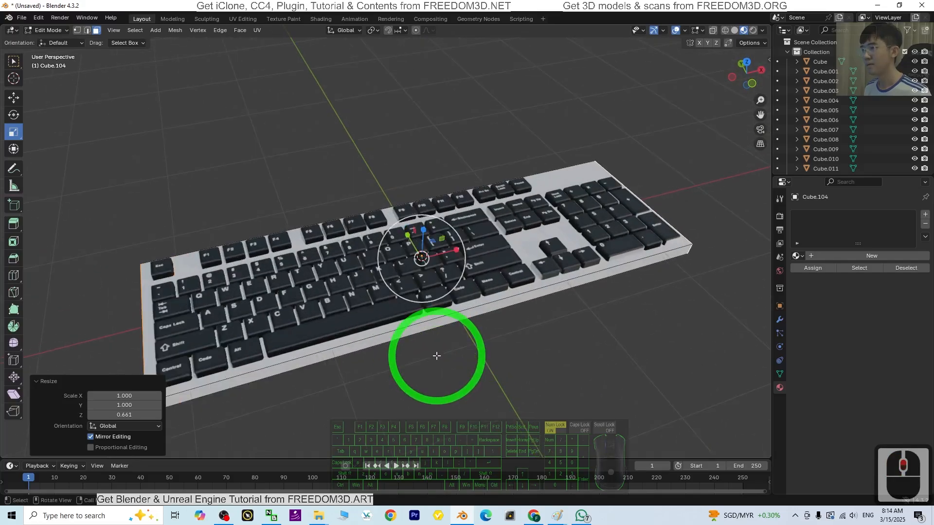
middle_click_drag(499, 355, 291, 204)
left_click(51, 30)
left_click(55, 41)
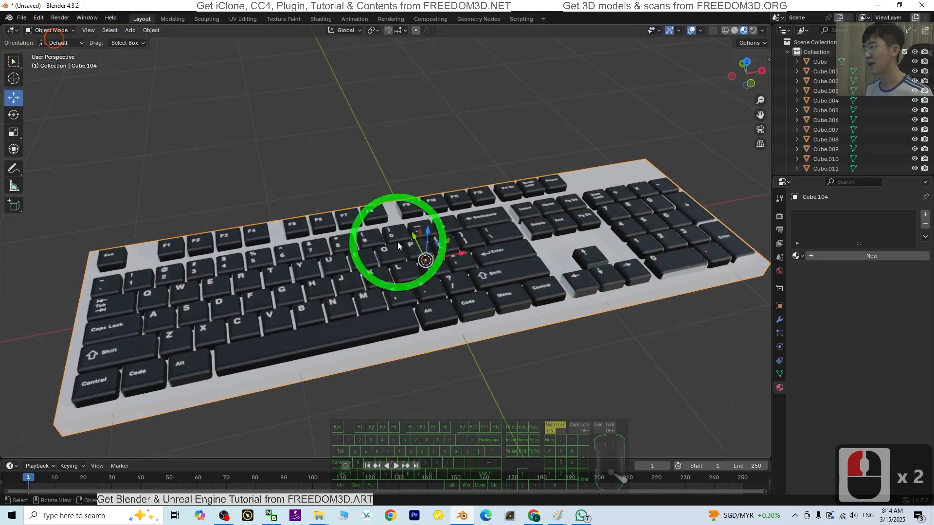
- Select all key objects with the keyboard base Cube.104 as the active object, and parent the keys to it as Object
scroll(441, 272, "down", 2)
left_click(414, 276)
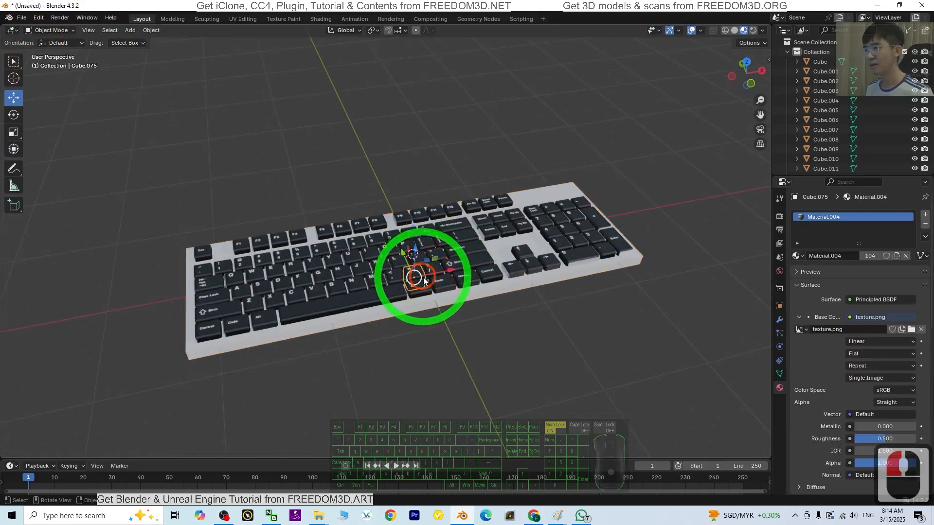
left_click(822, 62)
scroll(821, 113, "down", 20)
scroll(823, 131, "down", 20)
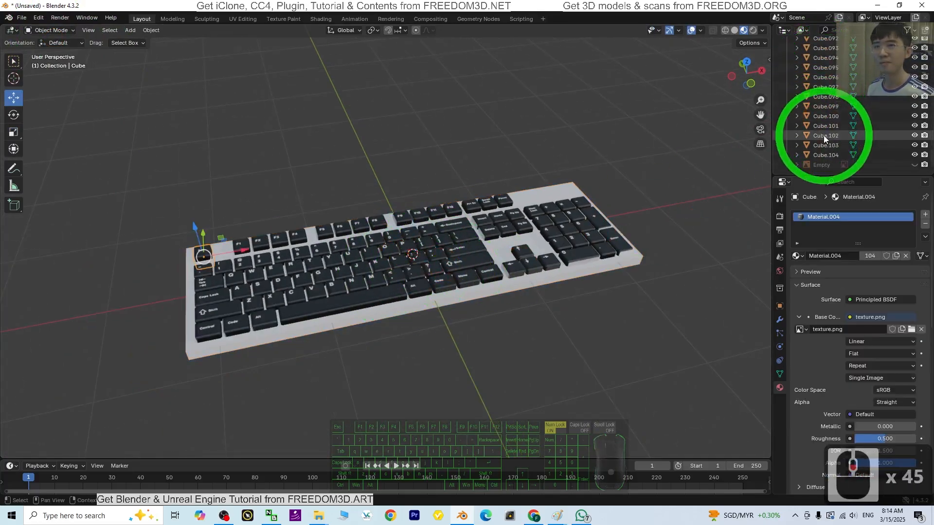
left_click(825, 156, "shift")
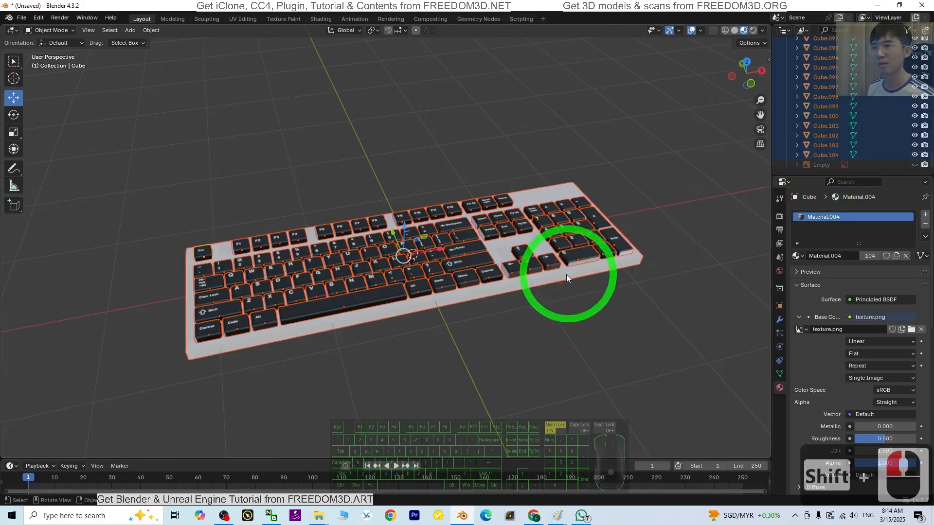
scroll(577, 299, "up", 3)
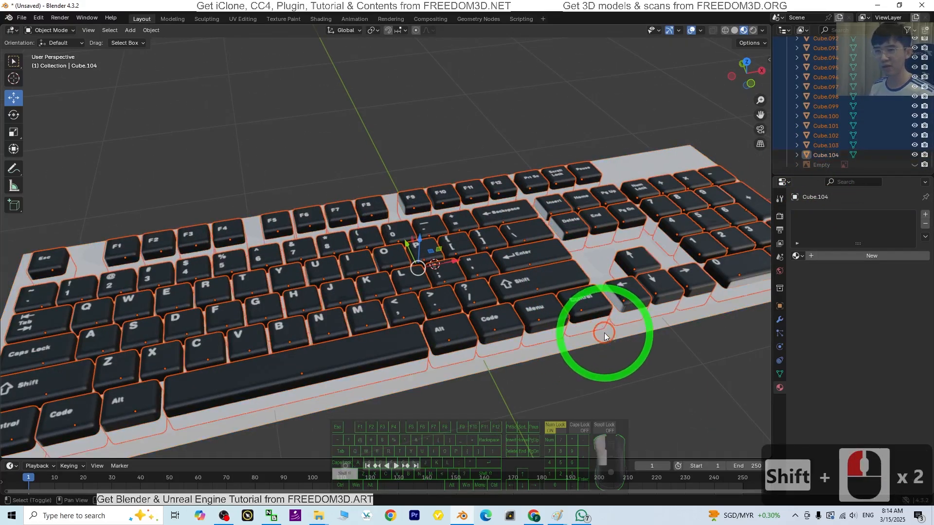
scroll(612, 334, "down", 2)
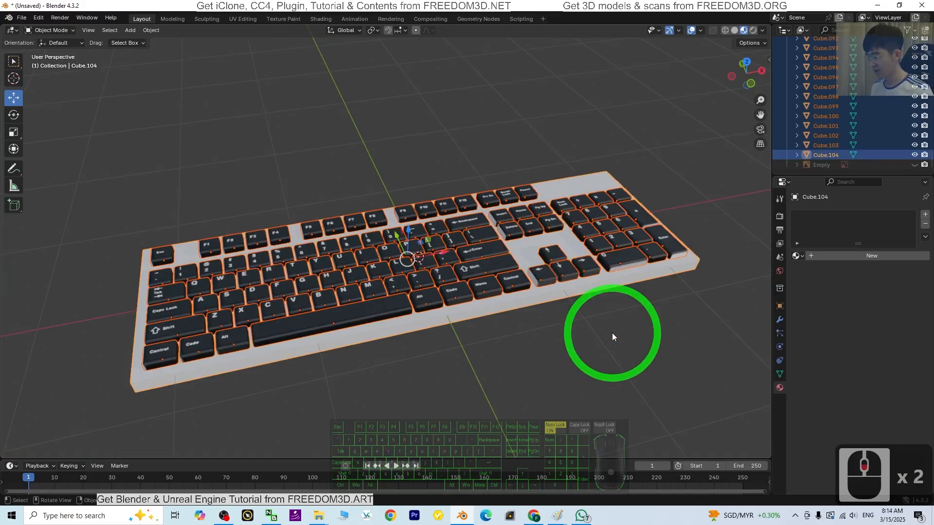
key("ctrl+p")
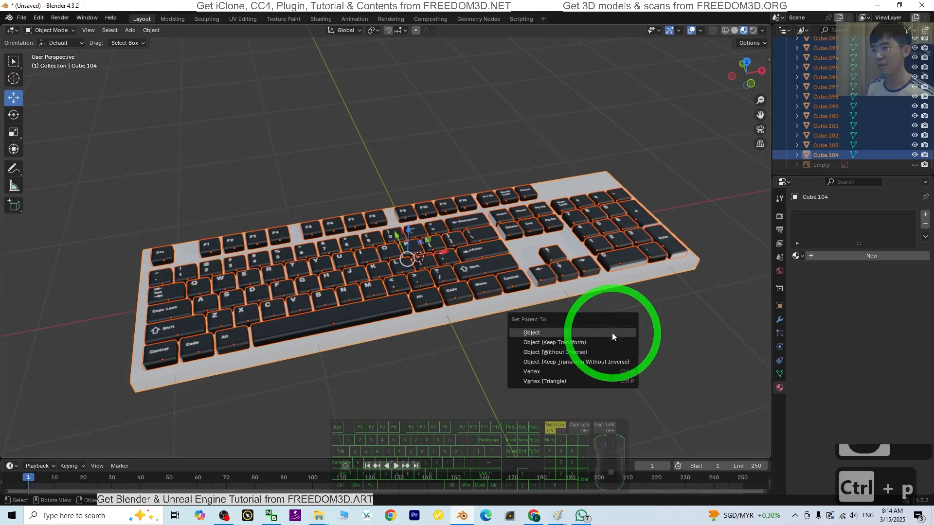
left_click(612, 332)
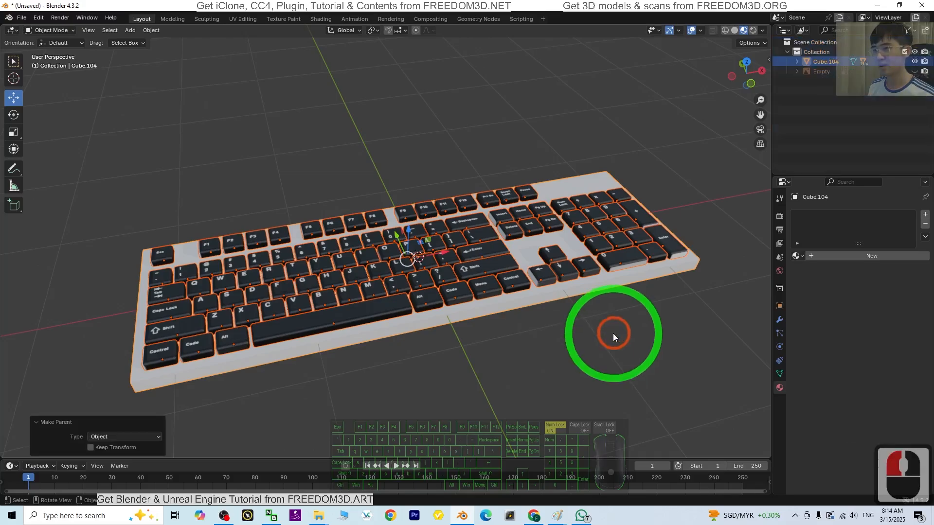
- Select only the keyboard base and move it with its keys about -0.646 m along X
left_click(544, 293)
scroll(540, 295, "down", 2)
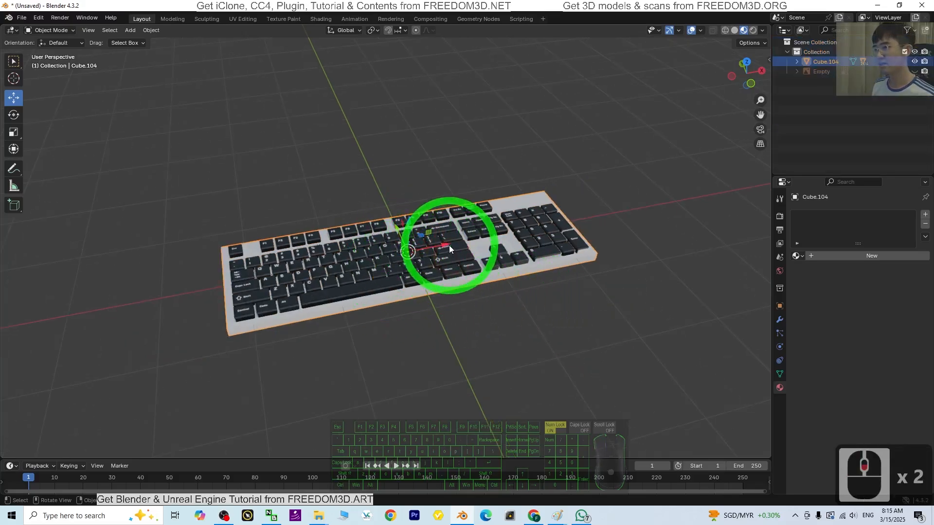
left_click_drag(449, 249, 391, 245)
middle_click_drag(340, 255, 603, 357)
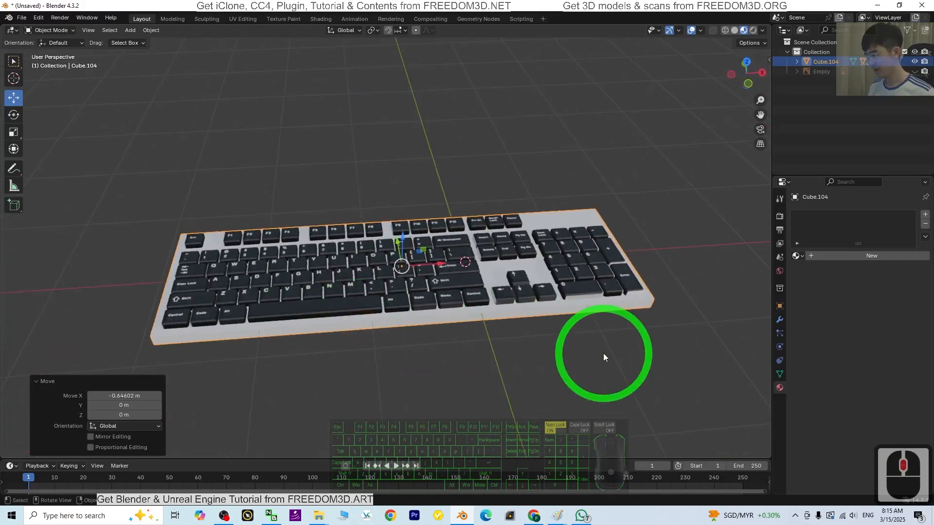
- Scale the keyboard base and its keys down uniformly to about 0.334
key("s")
left_click(462, 333)
scroll(486, 368, "up", 6)
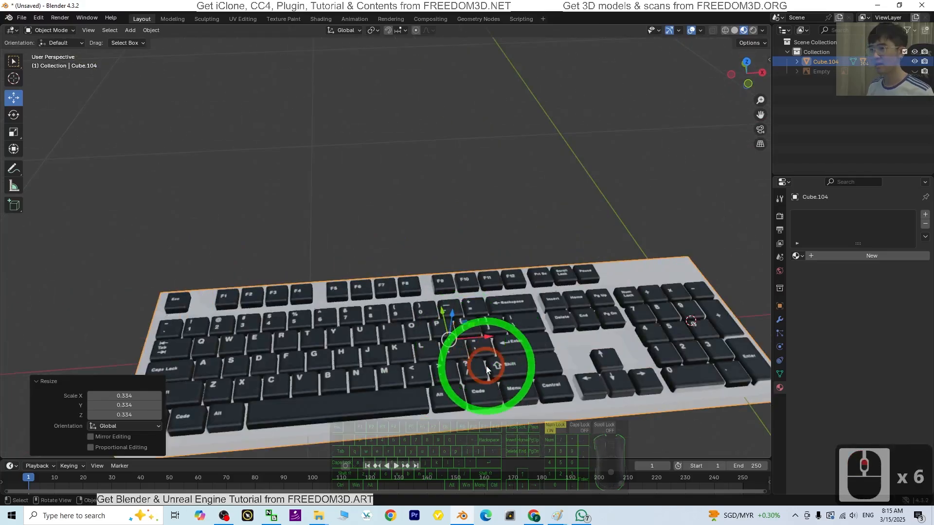
scroll(486, 368, "down", 1)
middle_click_drag(490, 376, 488, 335, "shift")
- Try rotating the keyboard base together with its parented keys
left_click(13, 115)
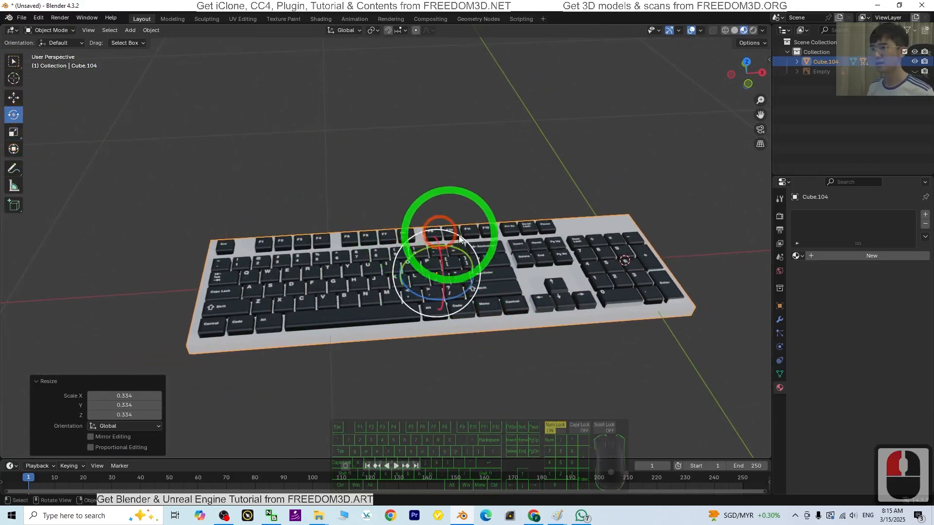
mouse_move(459, 238)
left_mouse_down()
mouse_move(467, 250)
mouse_move(446, 261)
mouse_move(454, 246)
mouse_move(474, 267)
mouse_move(445, 248)
left_mouse_up()
middle_click_drag(445, 248, 565, 267)
- Select the J key and raise it about 0.0949 m along Z out of the keyboard
scroll(549, 267, "up", 2)
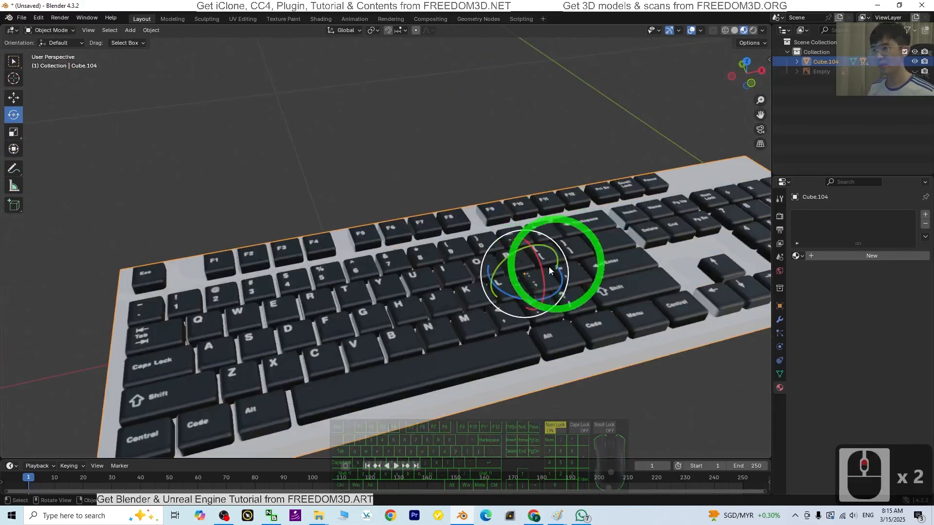
left_click(444, 305)
left_click(14, 99)
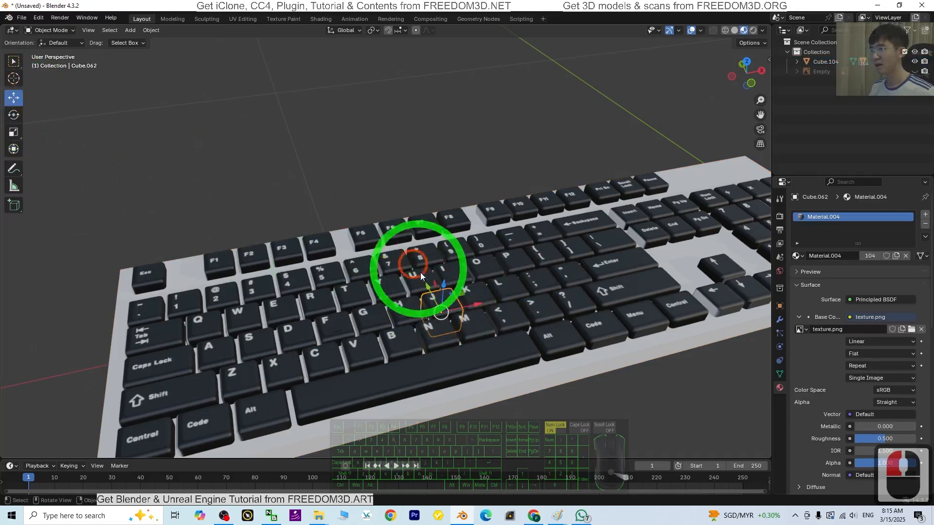
scroll(551, 349, "up", 4)
middle_click_drag(535, 311, 540, 194)
left_click_drag(471, 201, 481, 106)
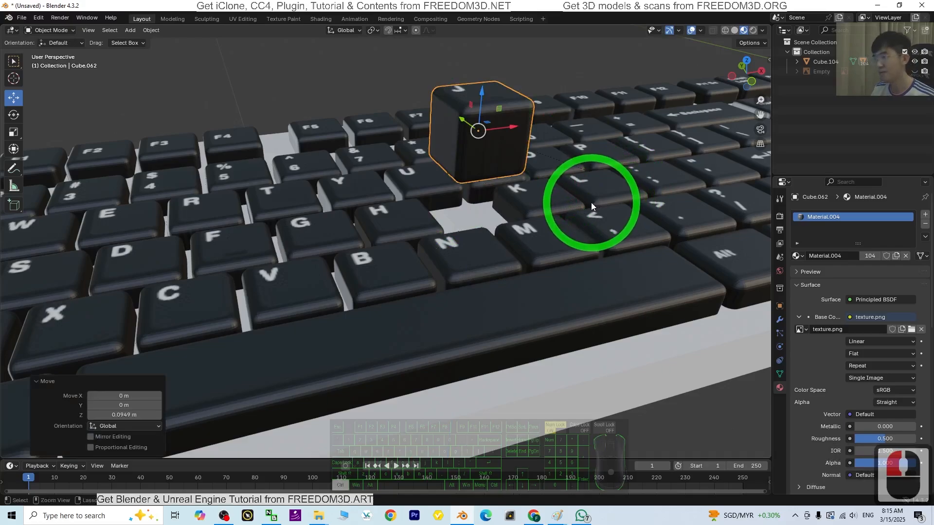
- Undo the J key's raise and select the Alt key beside the space bar
key("ctrl+z")
scroll(590, 210, "down", 3)
middle_click_drag(572, 232, 728, 319)
left_click(519, 289)
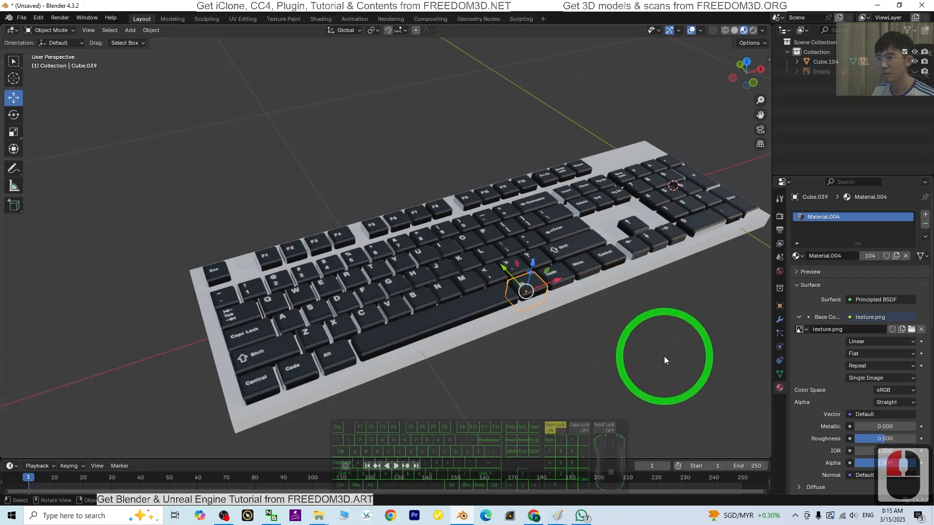
- Select all keyboard objects to view the separate parts, and clear the selection
key("a")
scroll(608, 349, "up", 4)
scroll(474, 323, "down", 3)
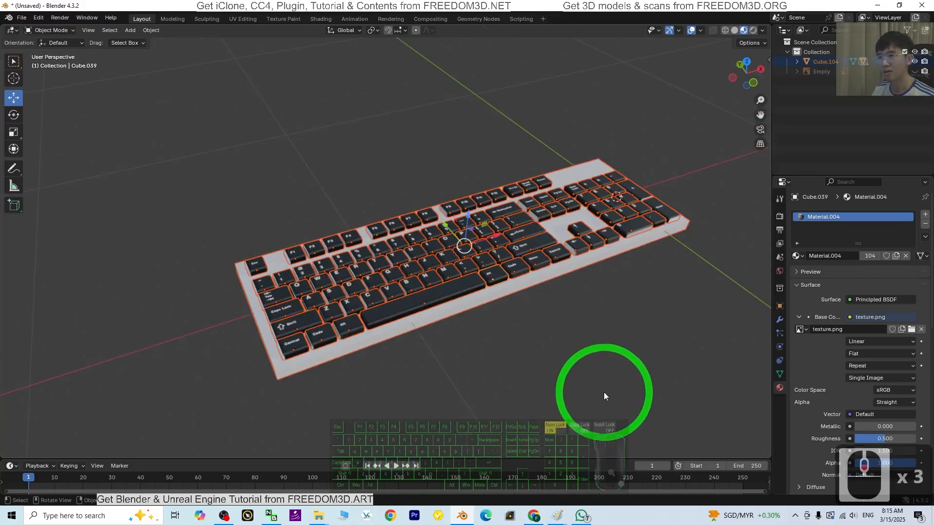
left_click(603, 391)
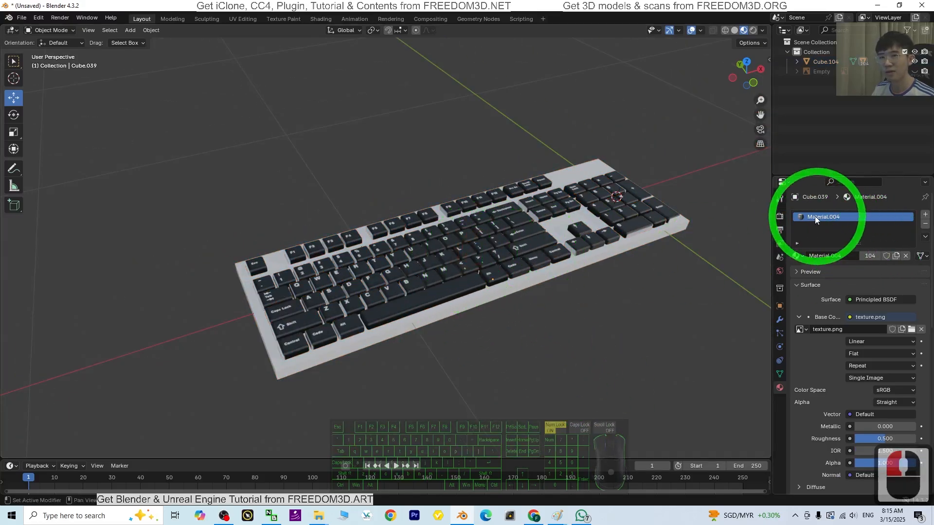
- Select the Shift key below Enter and examine its material's base color texture settings
left_click(519, 259)
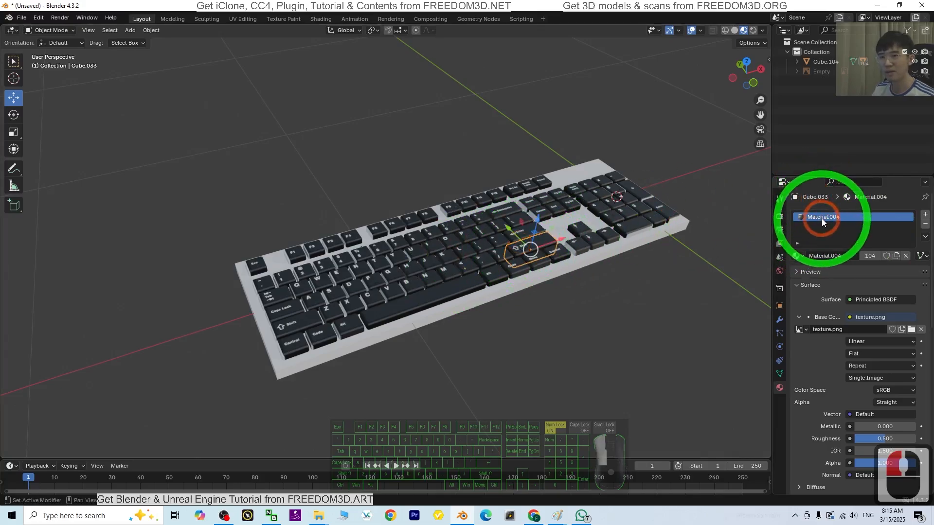
scroll(821, 218, "down", 5)
scroll(876, 319, "up", 5)
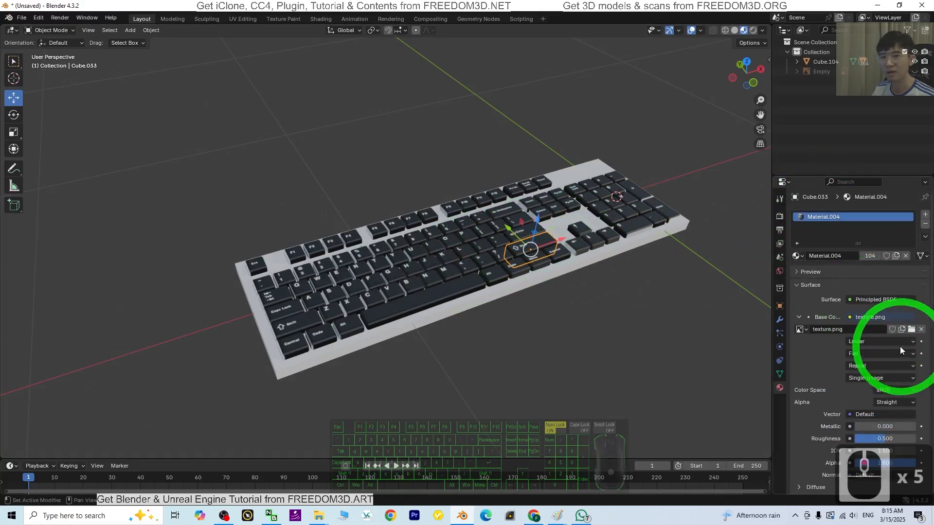
left_click(798, 317)
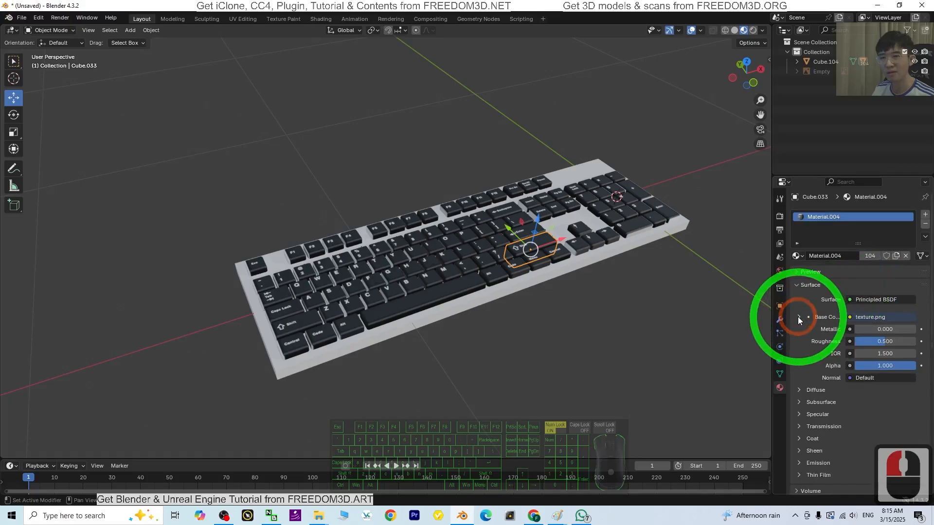
left_click(798, 318)
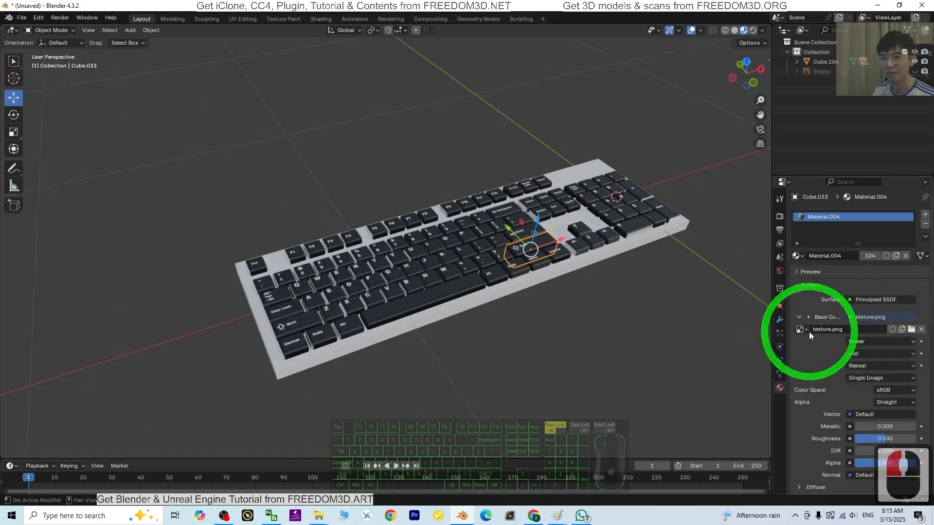
- Examine the finished keyboard from the front and back, selecting the base and the L key in turn
scroll(597, 340, "up", 3)
scroll(641, 345, "down", 2)
middle_click_drag(641, 345, 419, 291)
scroll(494, 293, "up", 4)
middle_click_drag(522, 318, 494, 308, "shift")
left_click(474, 308)
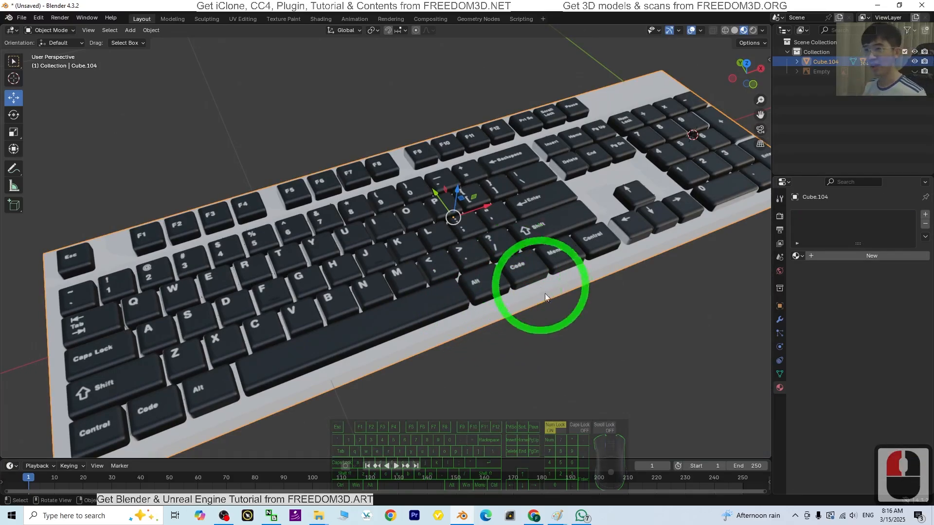
middle_click_drag(544, 294, 515, 294)
left_click(412, 264)
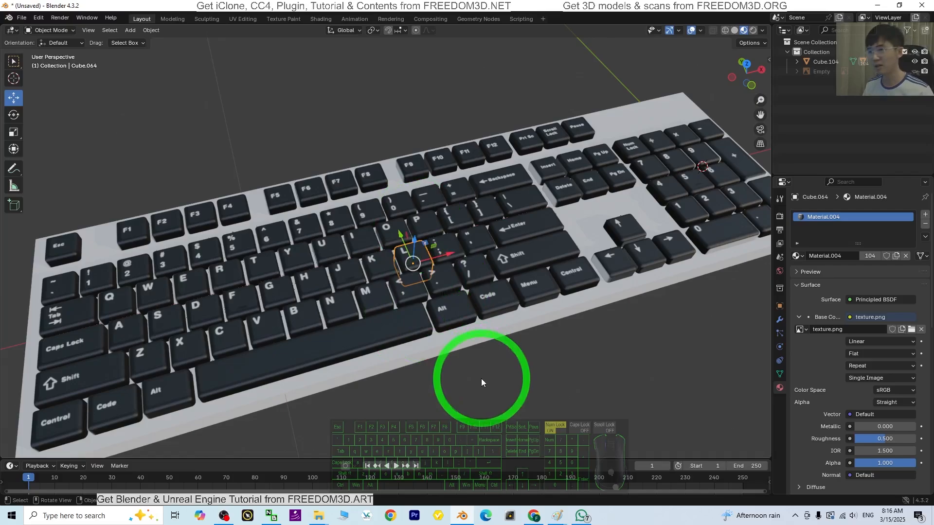
middle_click_drag(480, 378, 700, 329)
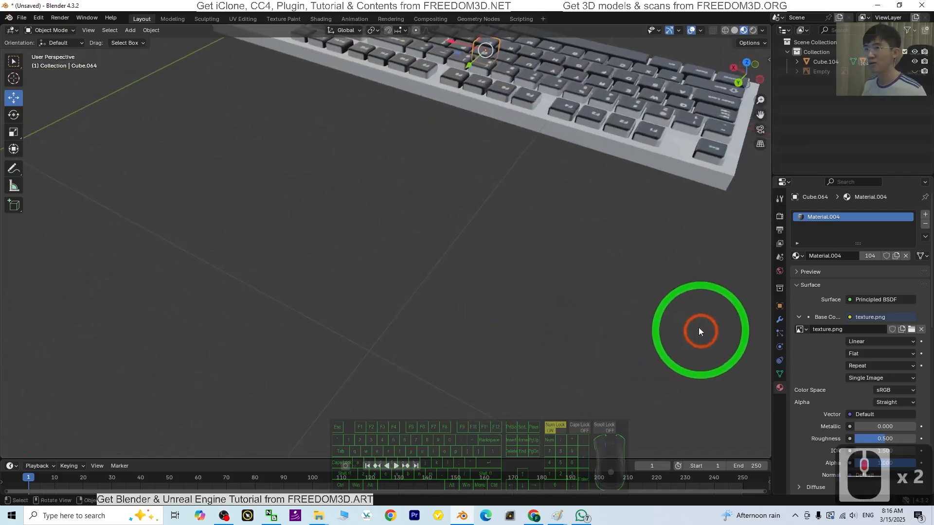
middle_click_drag(606, 254, 536, 296)
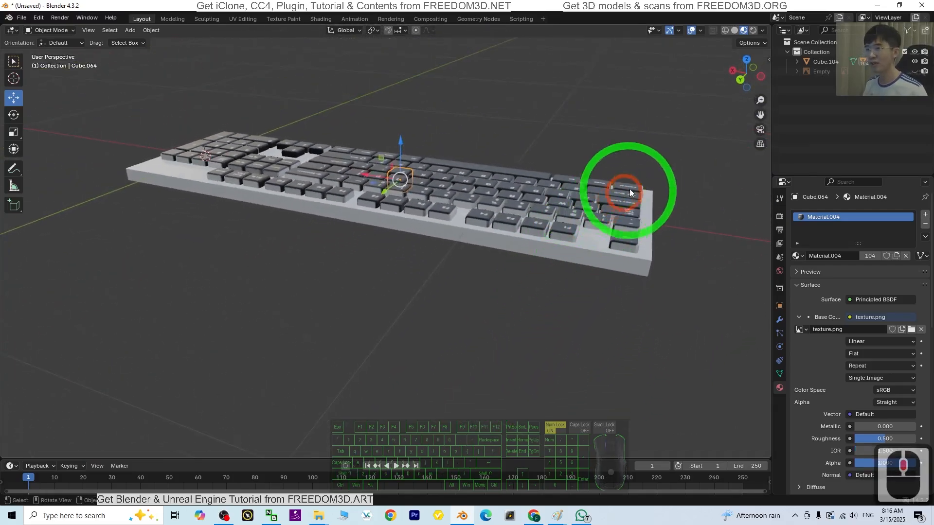
scroll(580, 243, "up", 3)
middle_click_drag(645, 206, 364, 251)
- Try moving the space bar vertically on its own, and undo the move
left_click(364, 250)
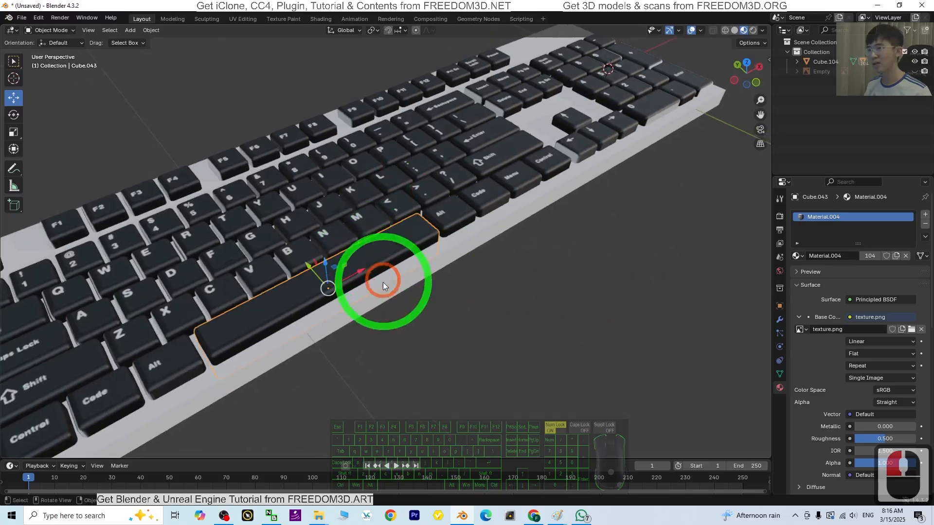
left_click_drag(326, 261, 328, 265)
key("ctrl+z")
scroll(514, 297, "down", 1)
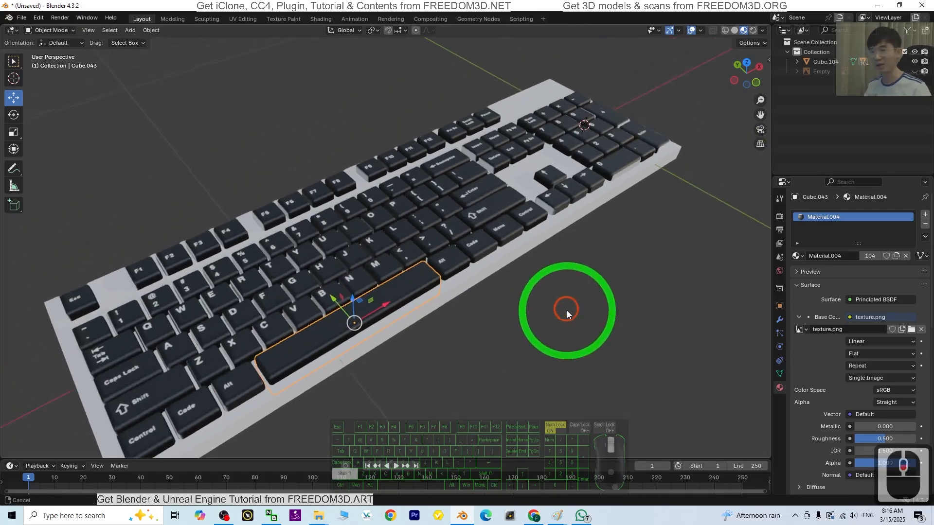